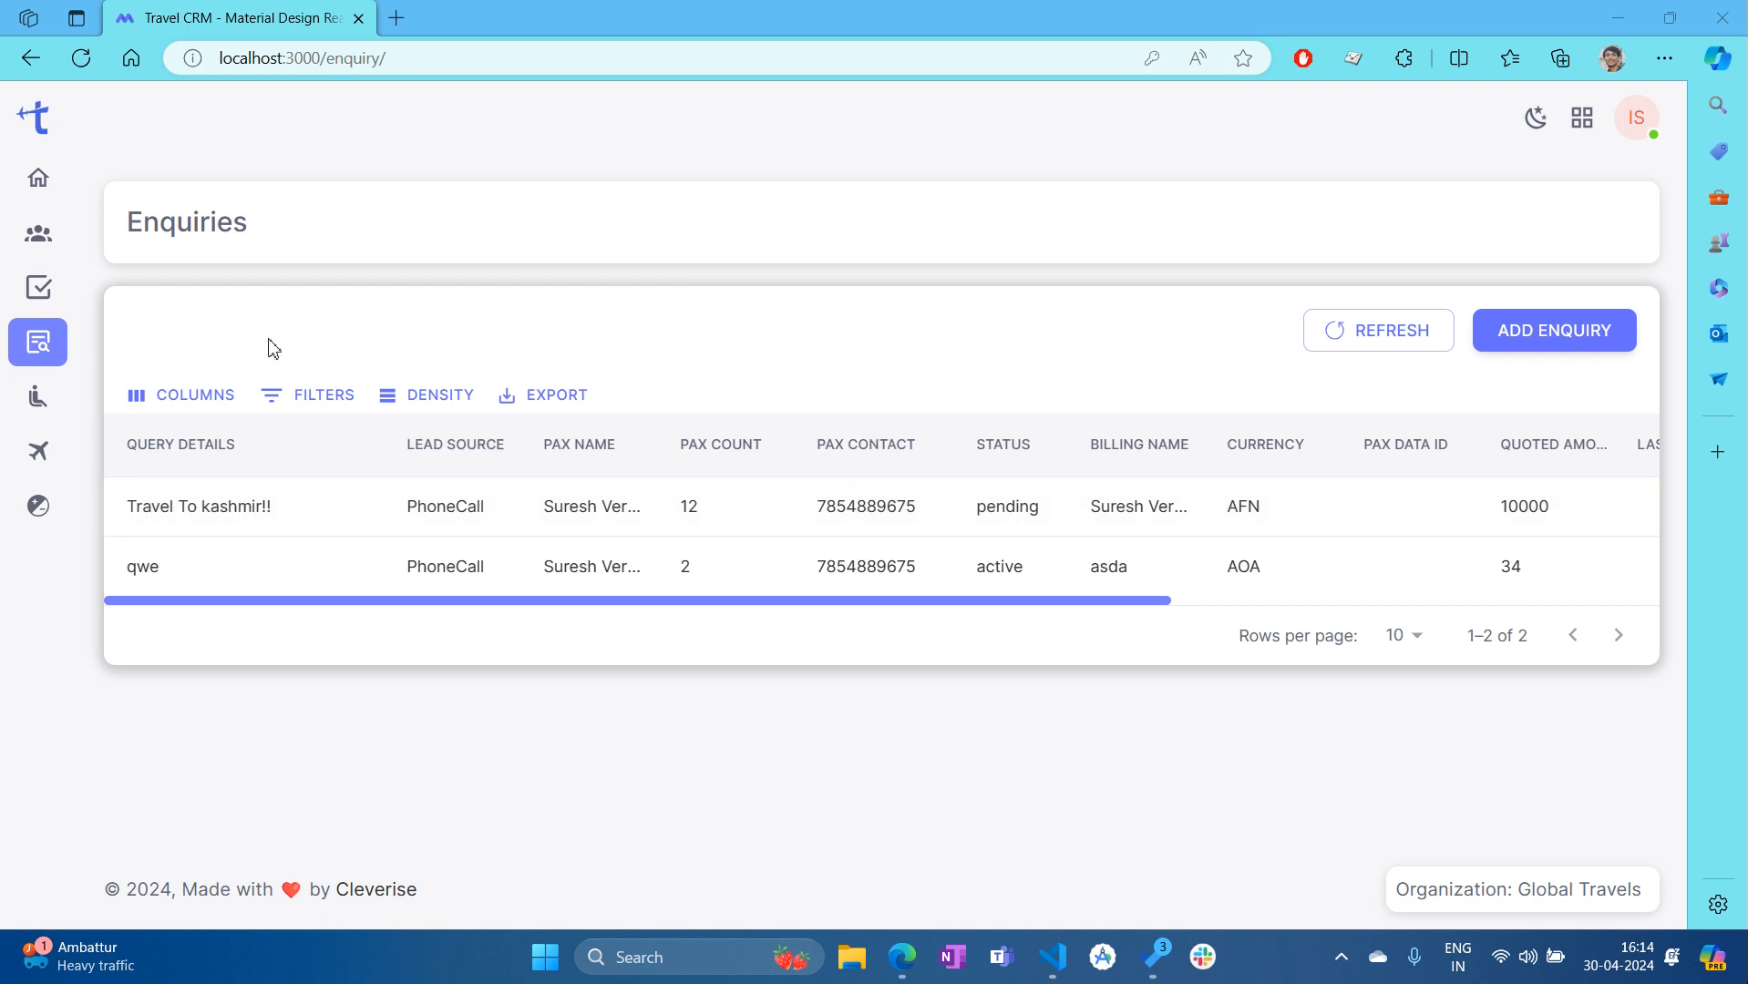
Drag across the Enquiries table to look over the two PhoneCall enquiries
{"action": "mouse_move", "coordinate": [62, 355]}
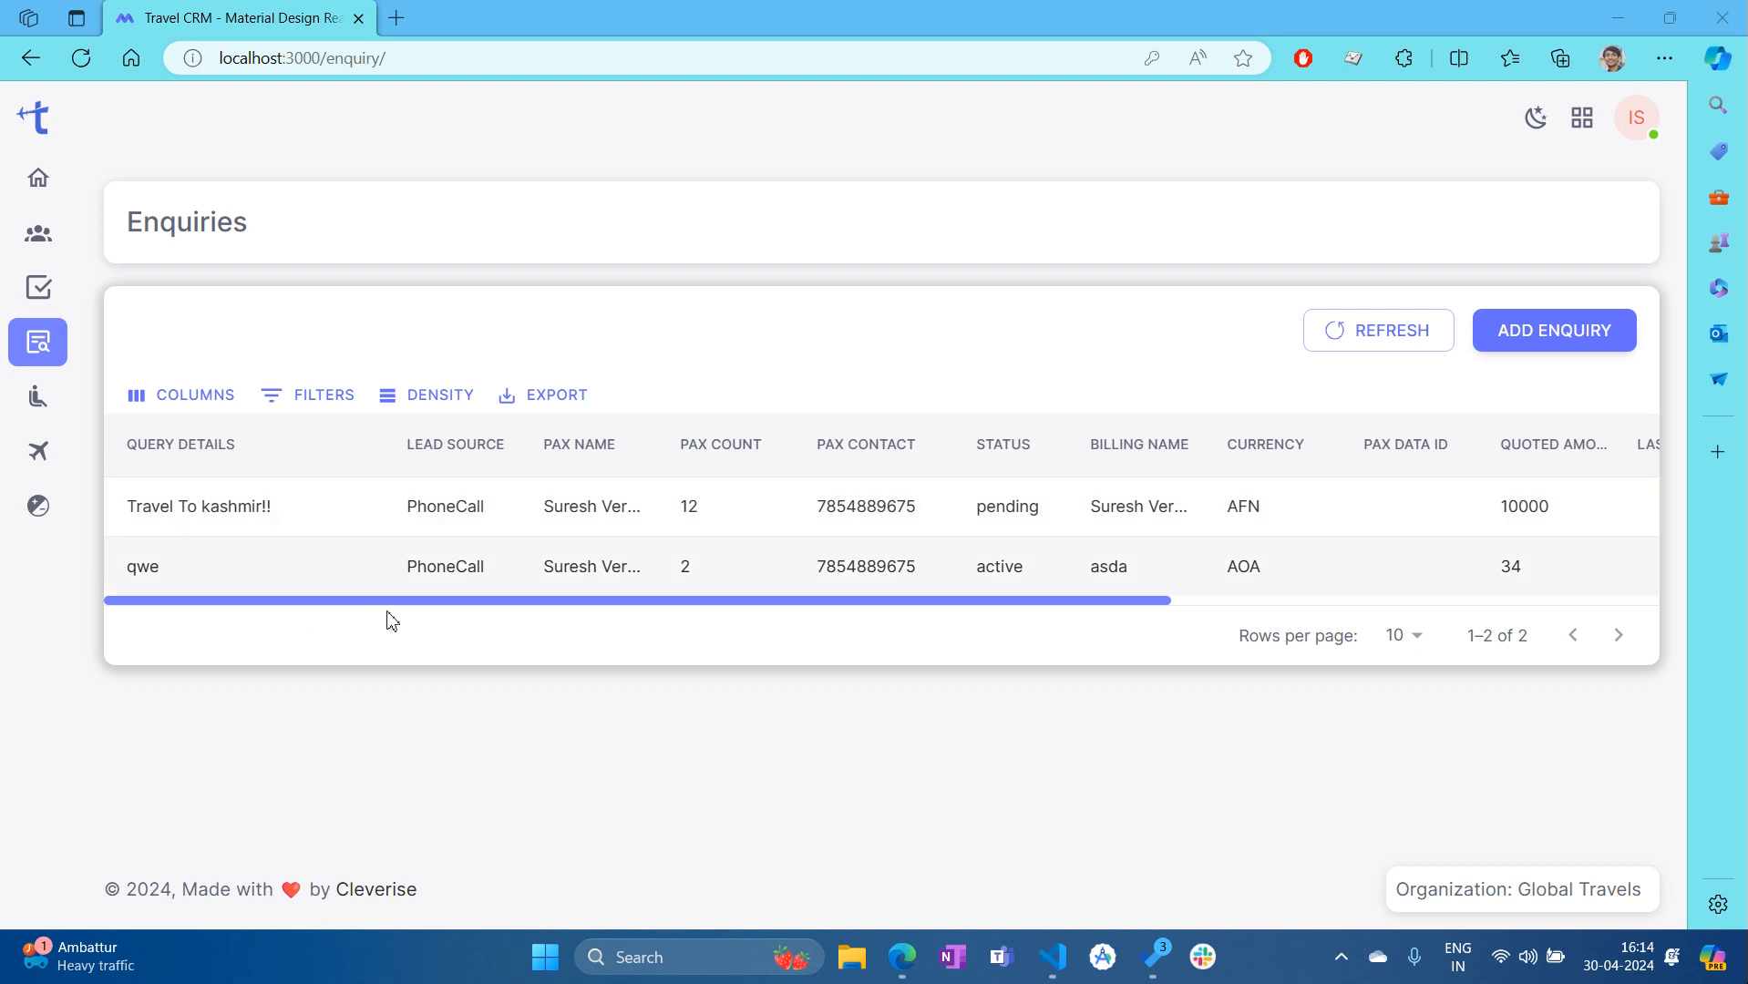
{"action": "left_click_drag", "start_coordinate": [403, 613], "coordinate": [554, 625]}
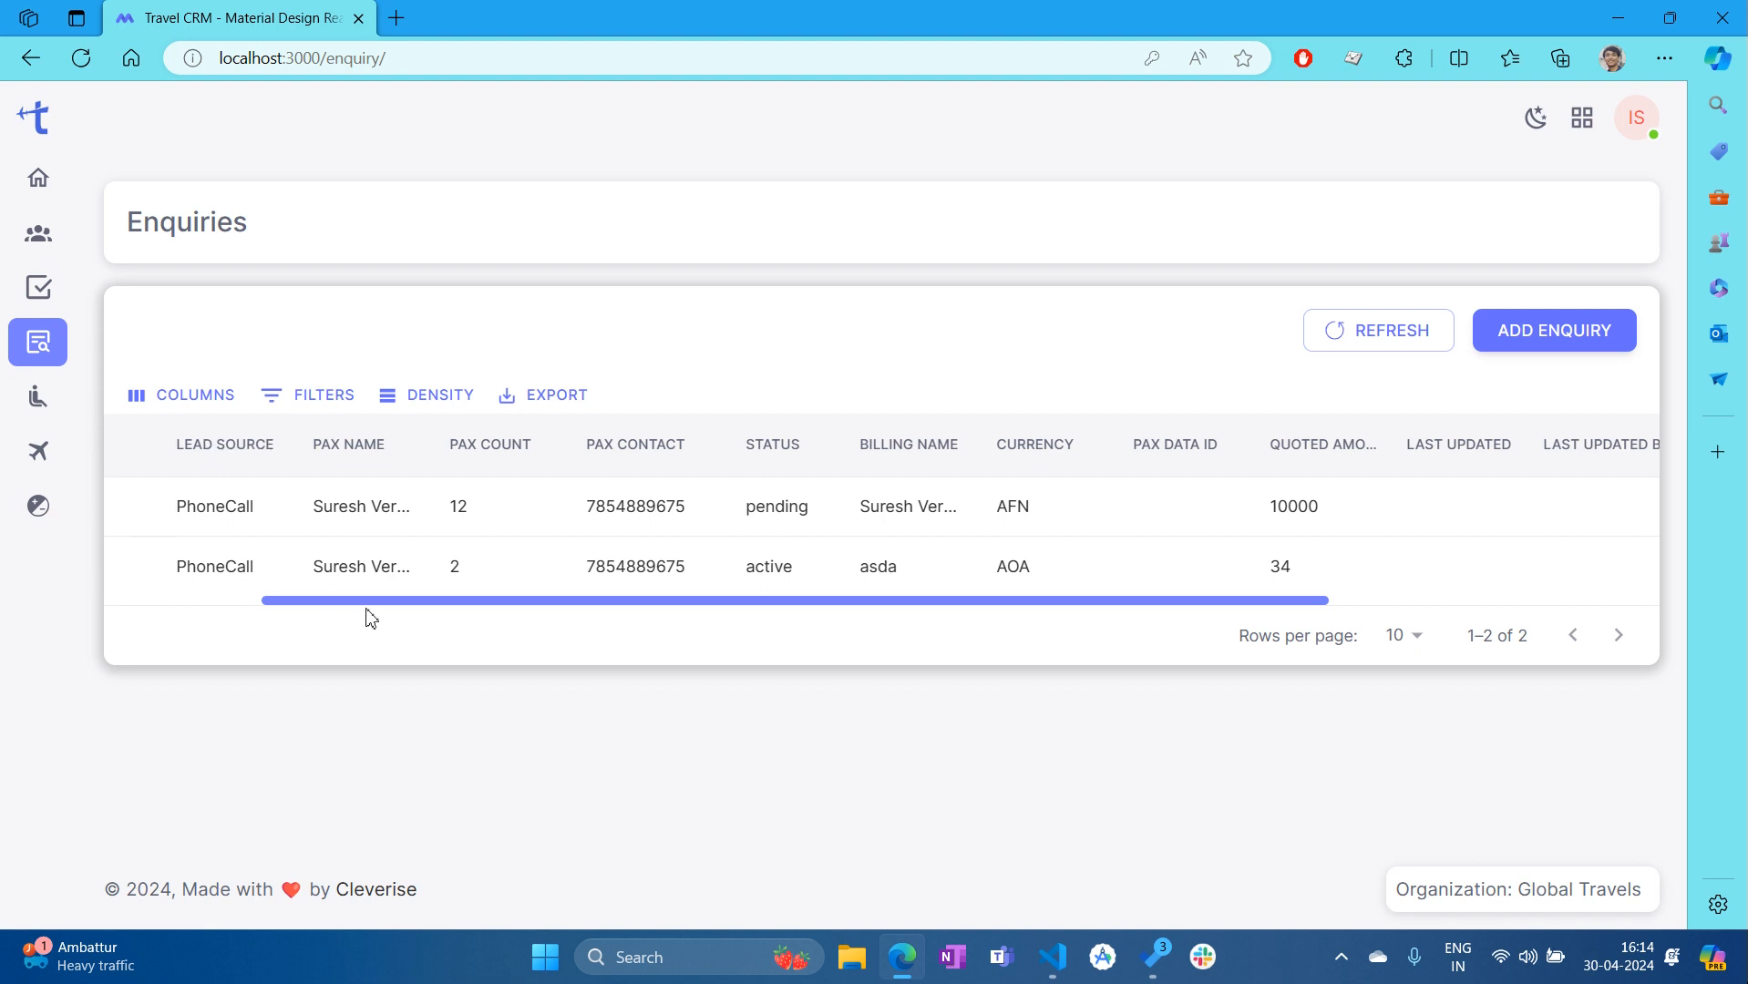
{"action": "left_click_drag", "start_coordinate": [373, 615], "coordinate": [390, 611]}
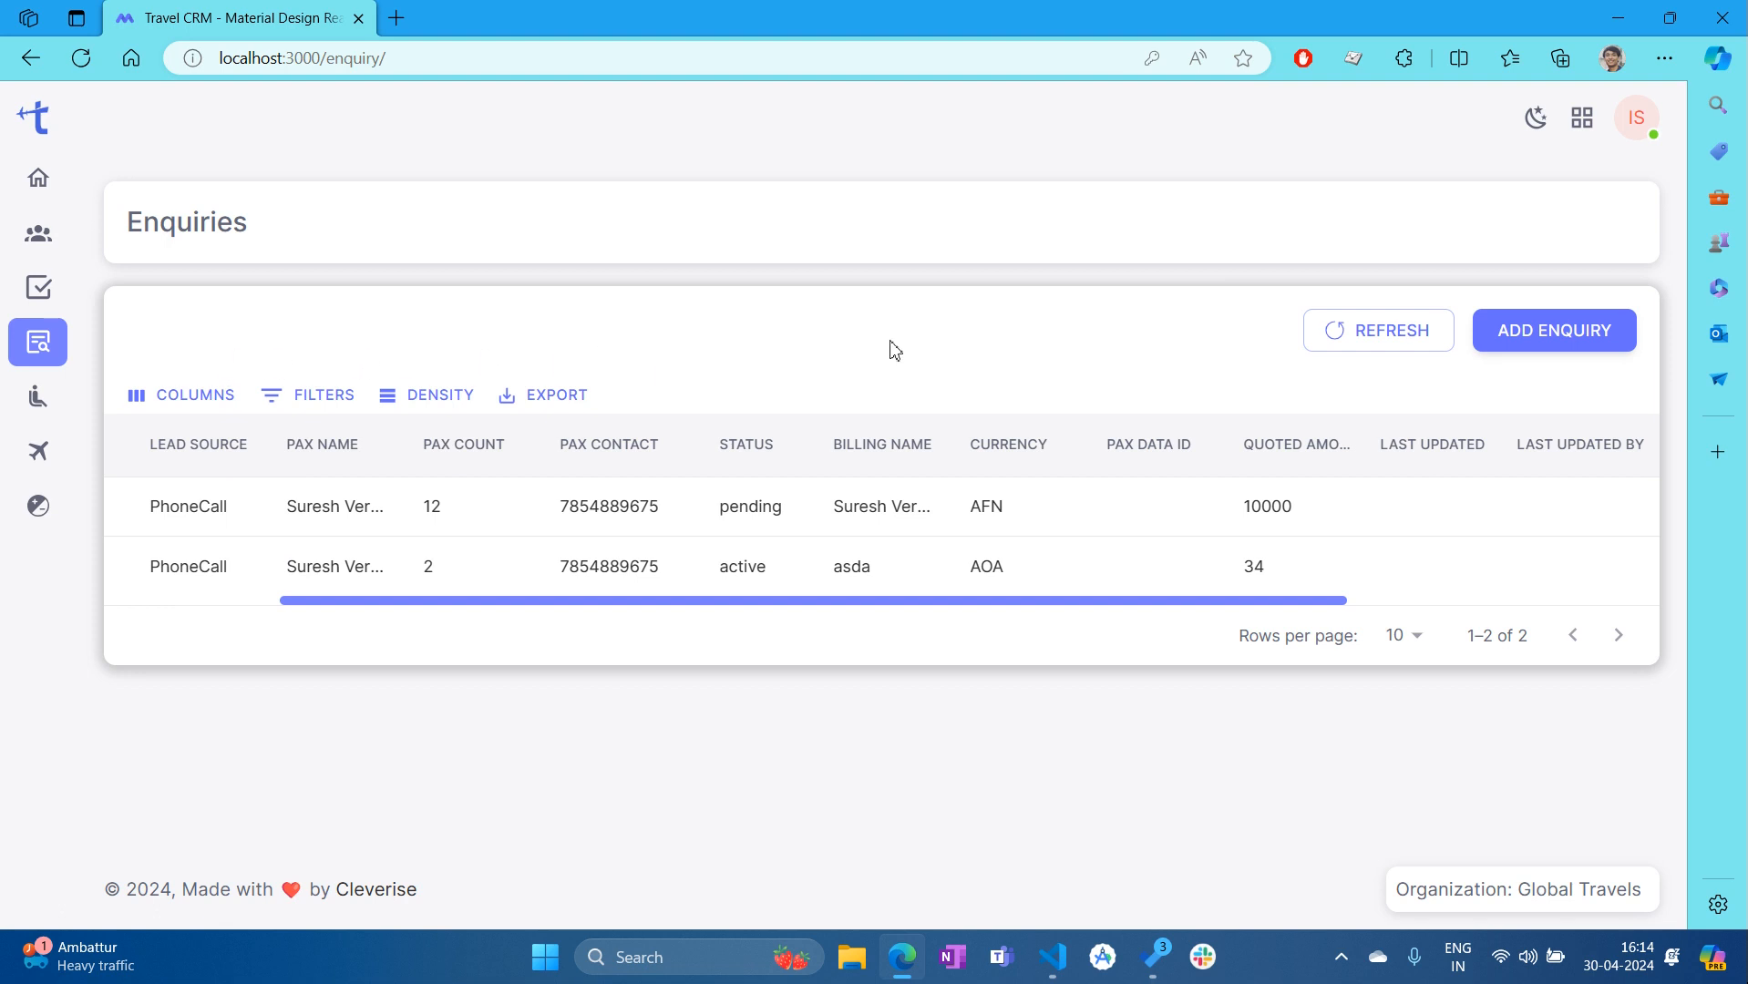
{"action": "left_click_drag", "start_coordinate": [936, 605], "coordinate": [1411, 663]}
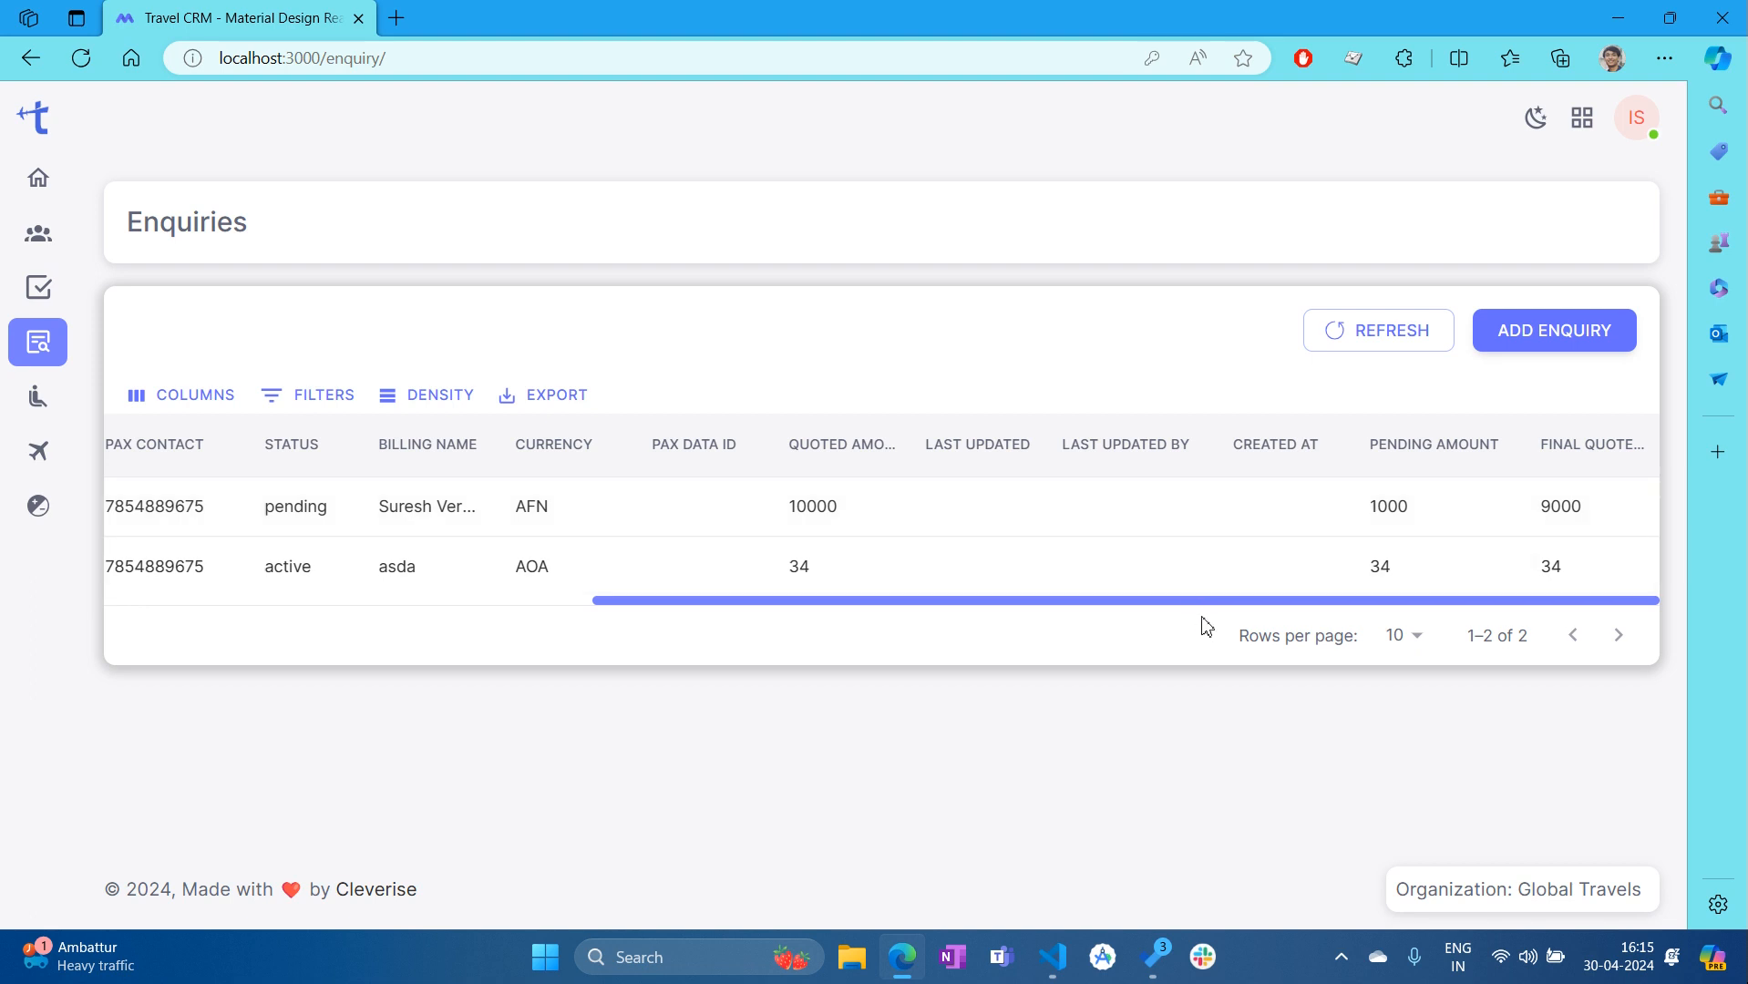
{"action": "left_click_drag", "start_coordinate": [1221, 604], "coordinate": [723, 656]}
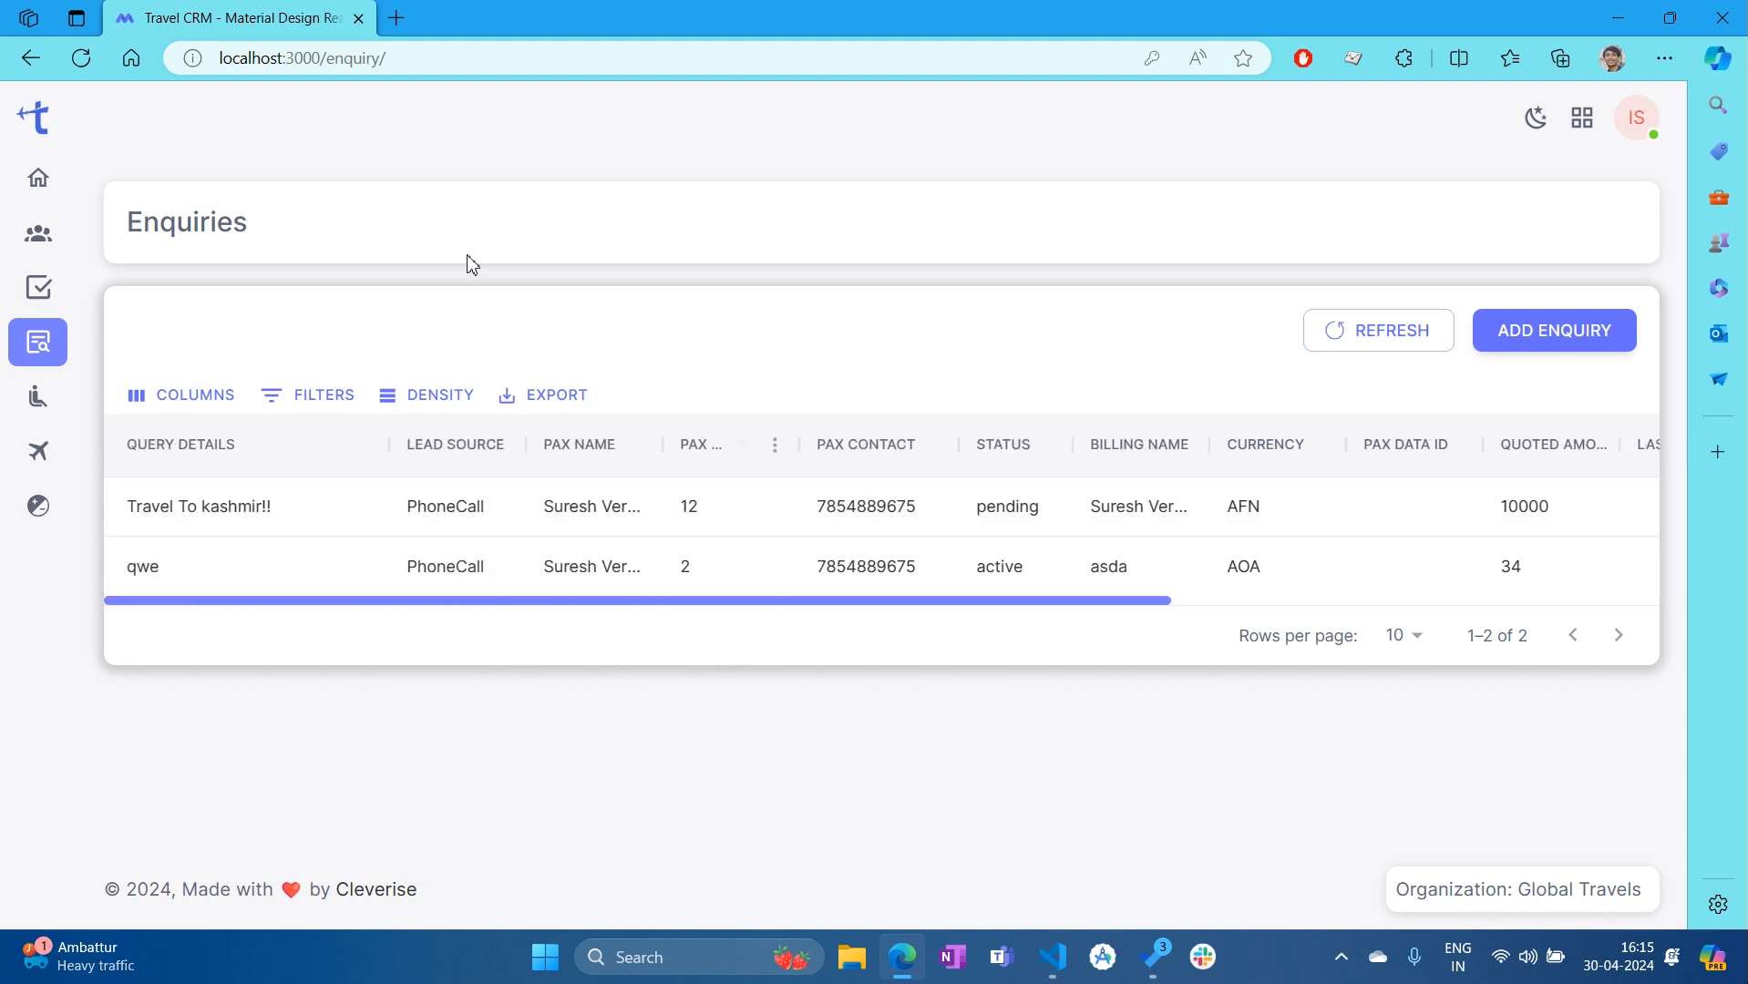
Check the View/Delete actions on both enquiries, then choose View for Travel To kashmir!!
{"action": "right_click", "coordinate": [369, 531]}
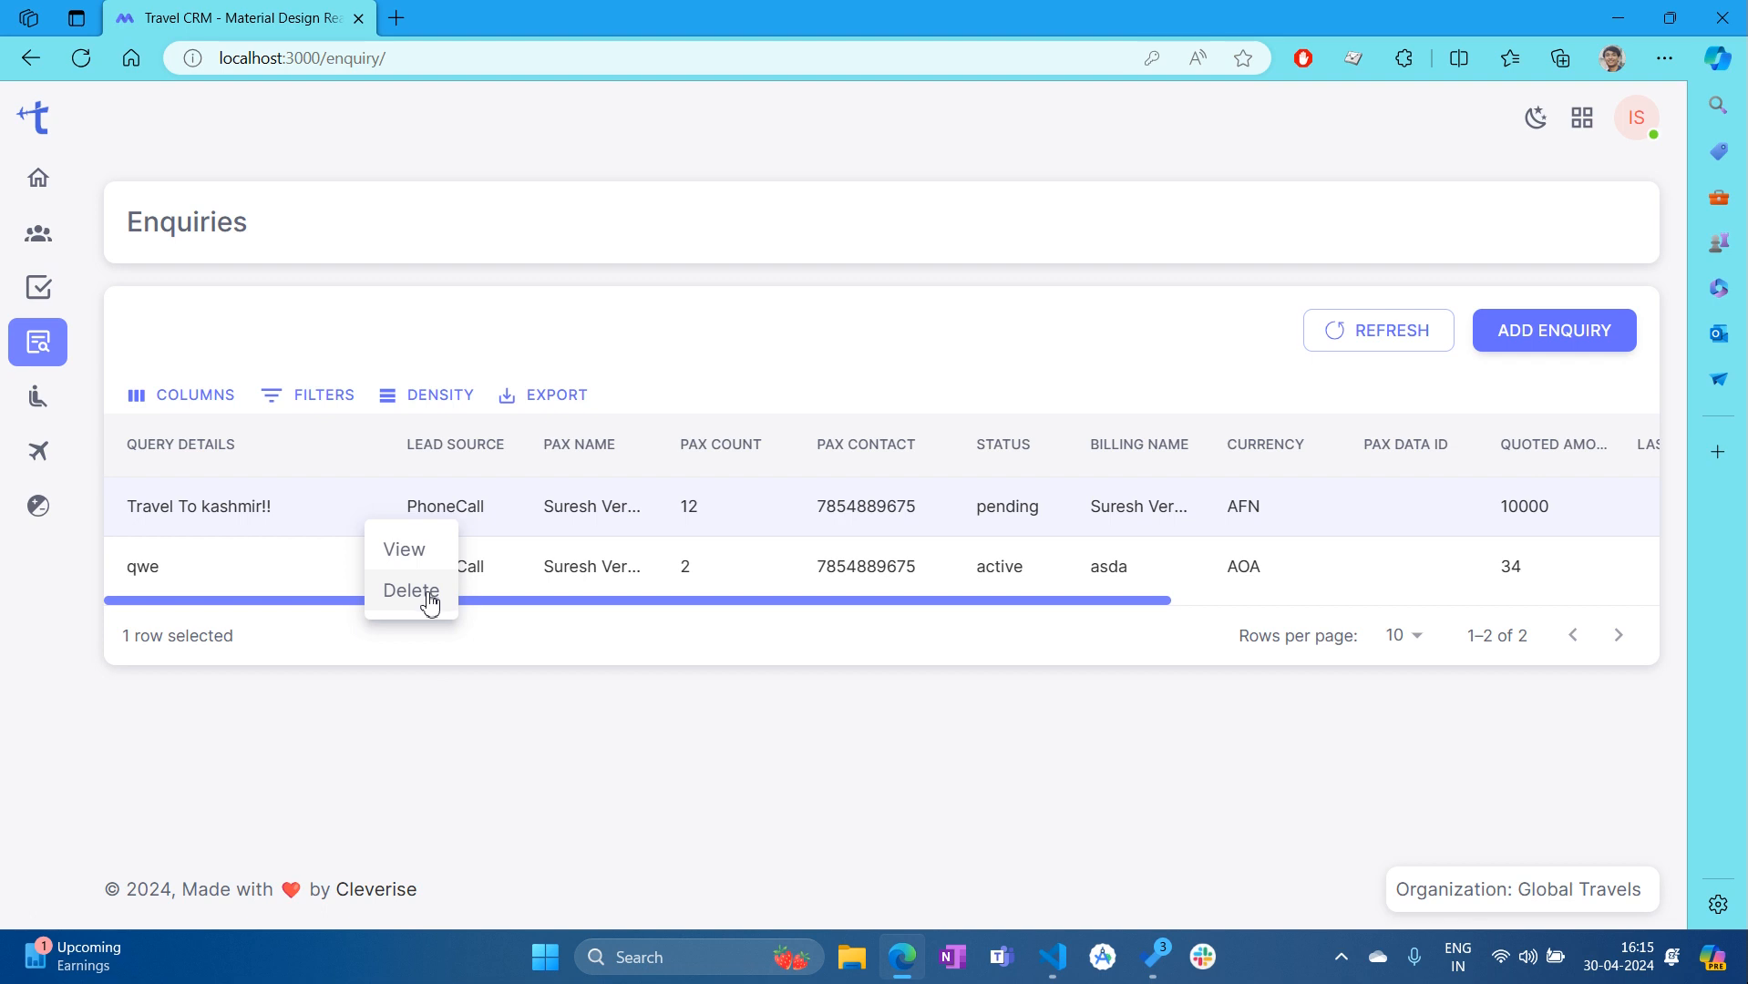
{"action": "left_click", "coordinate": [769, 695]}
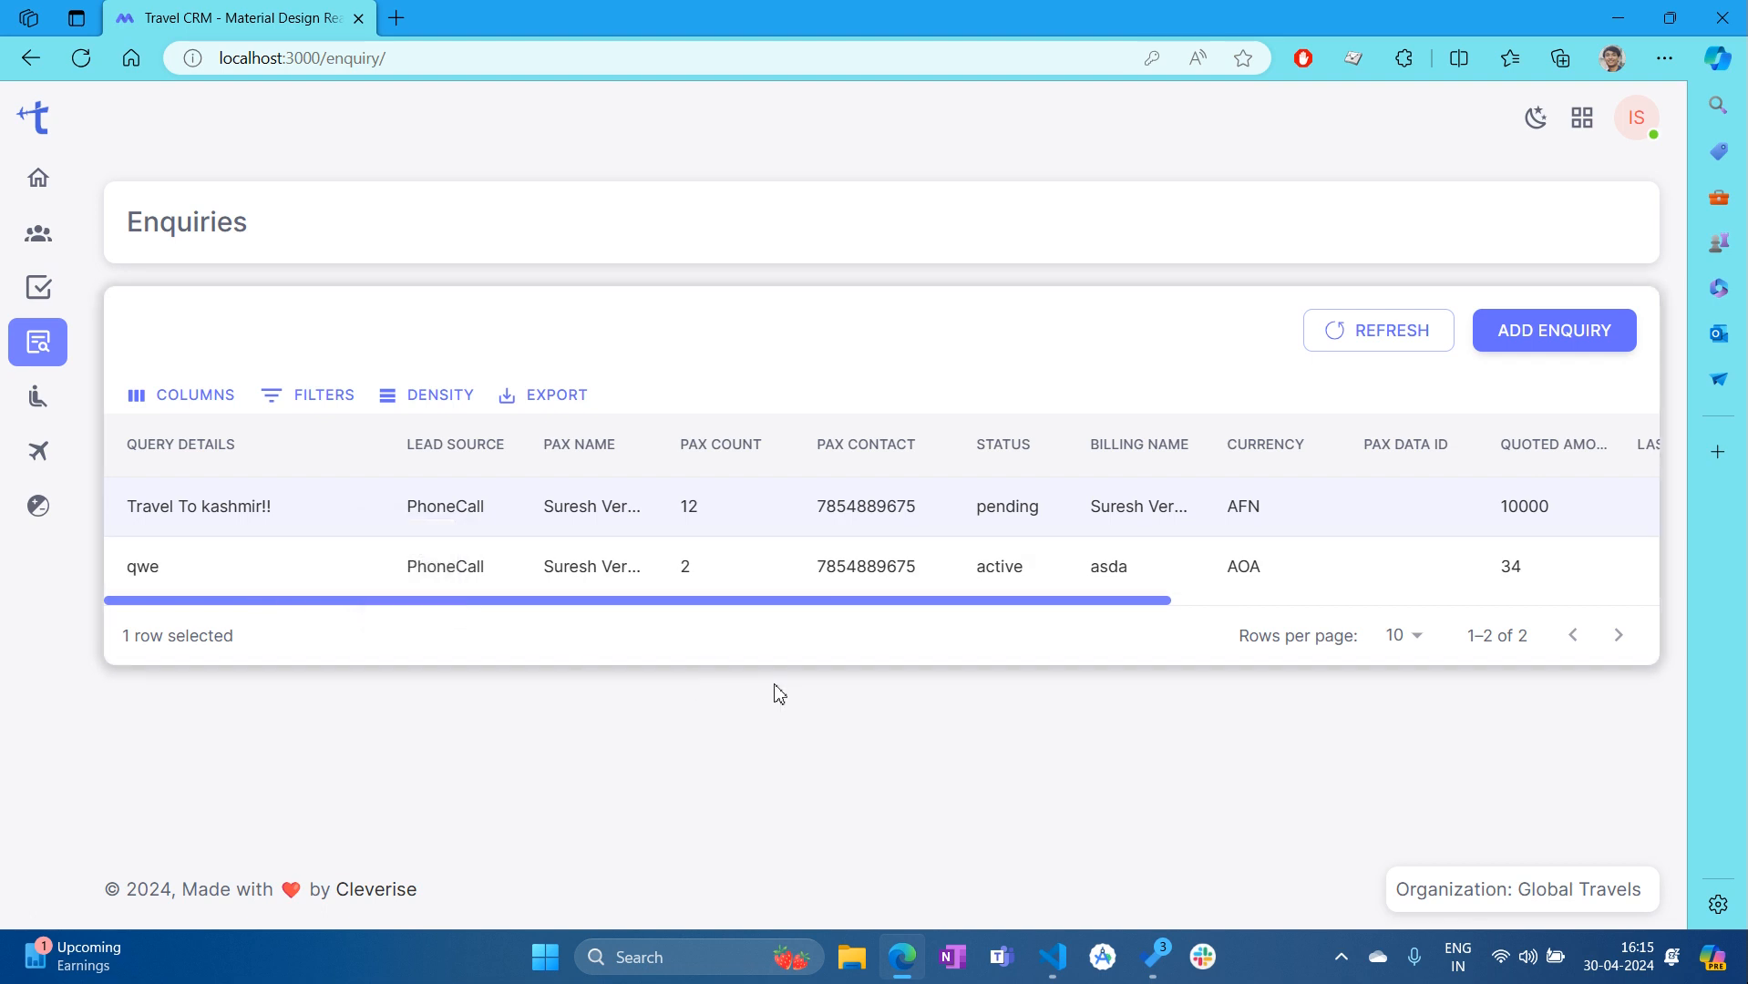
{"action": "right_click", "coordinate": [297, 583]}
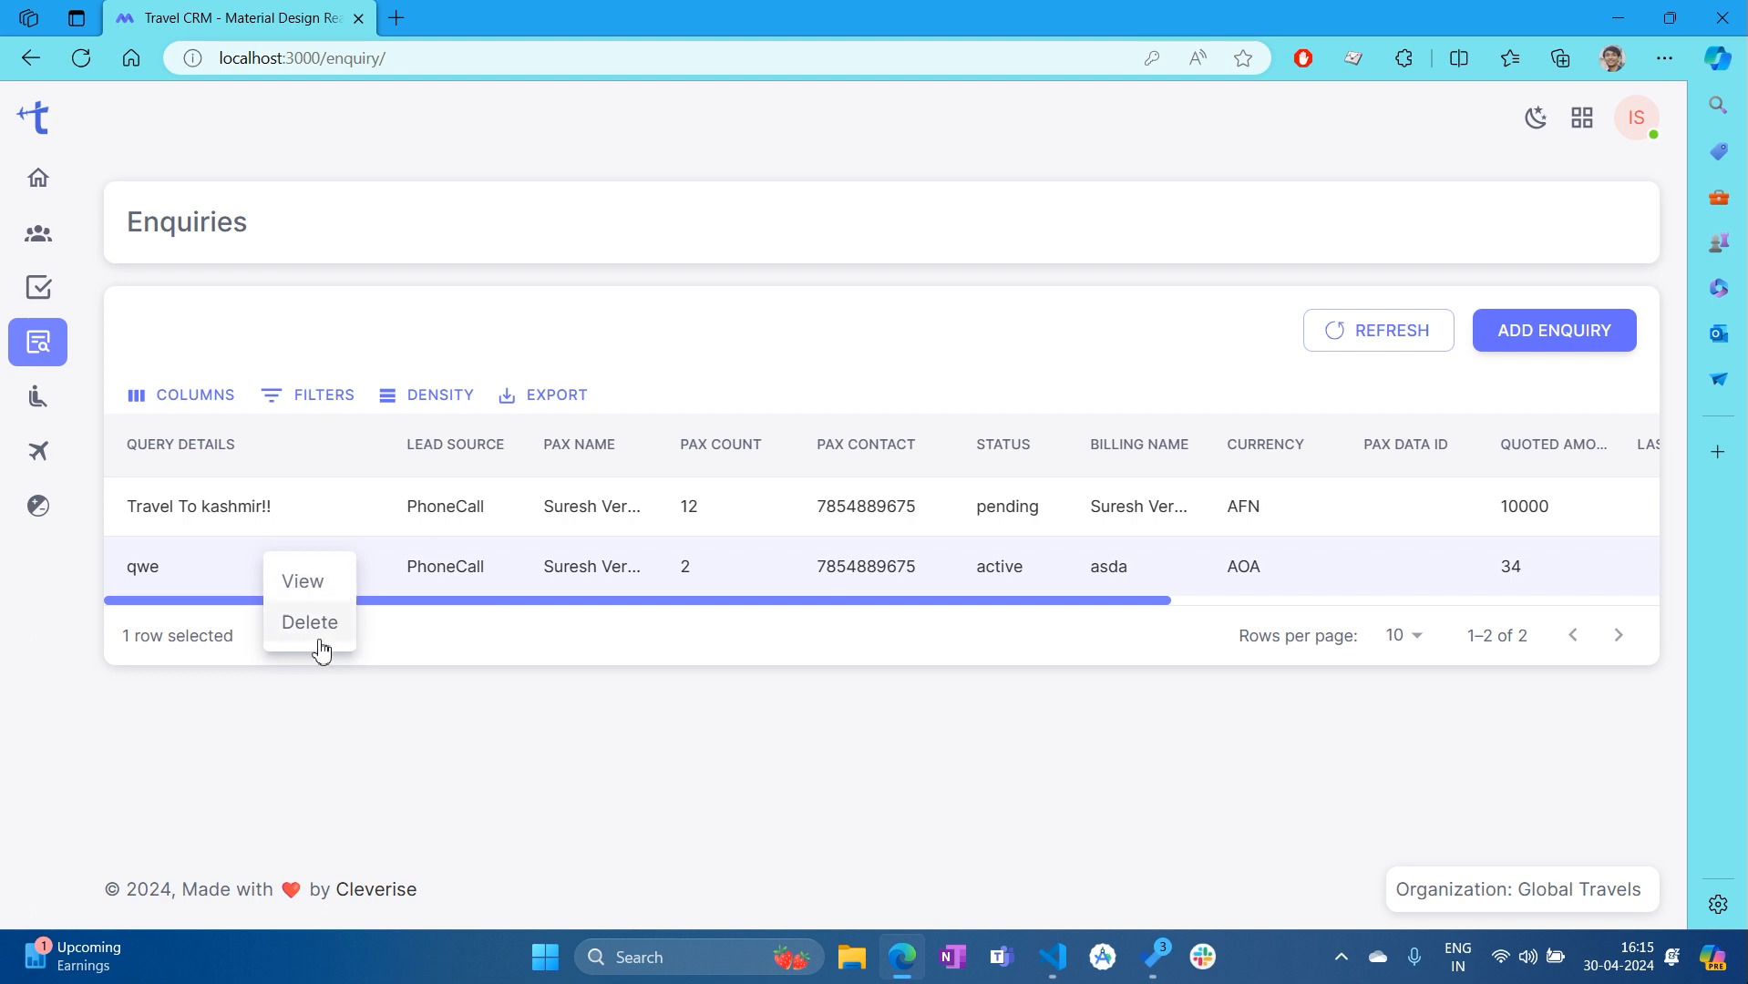
{"action": "left_click", "coordinate": [764, 575]}
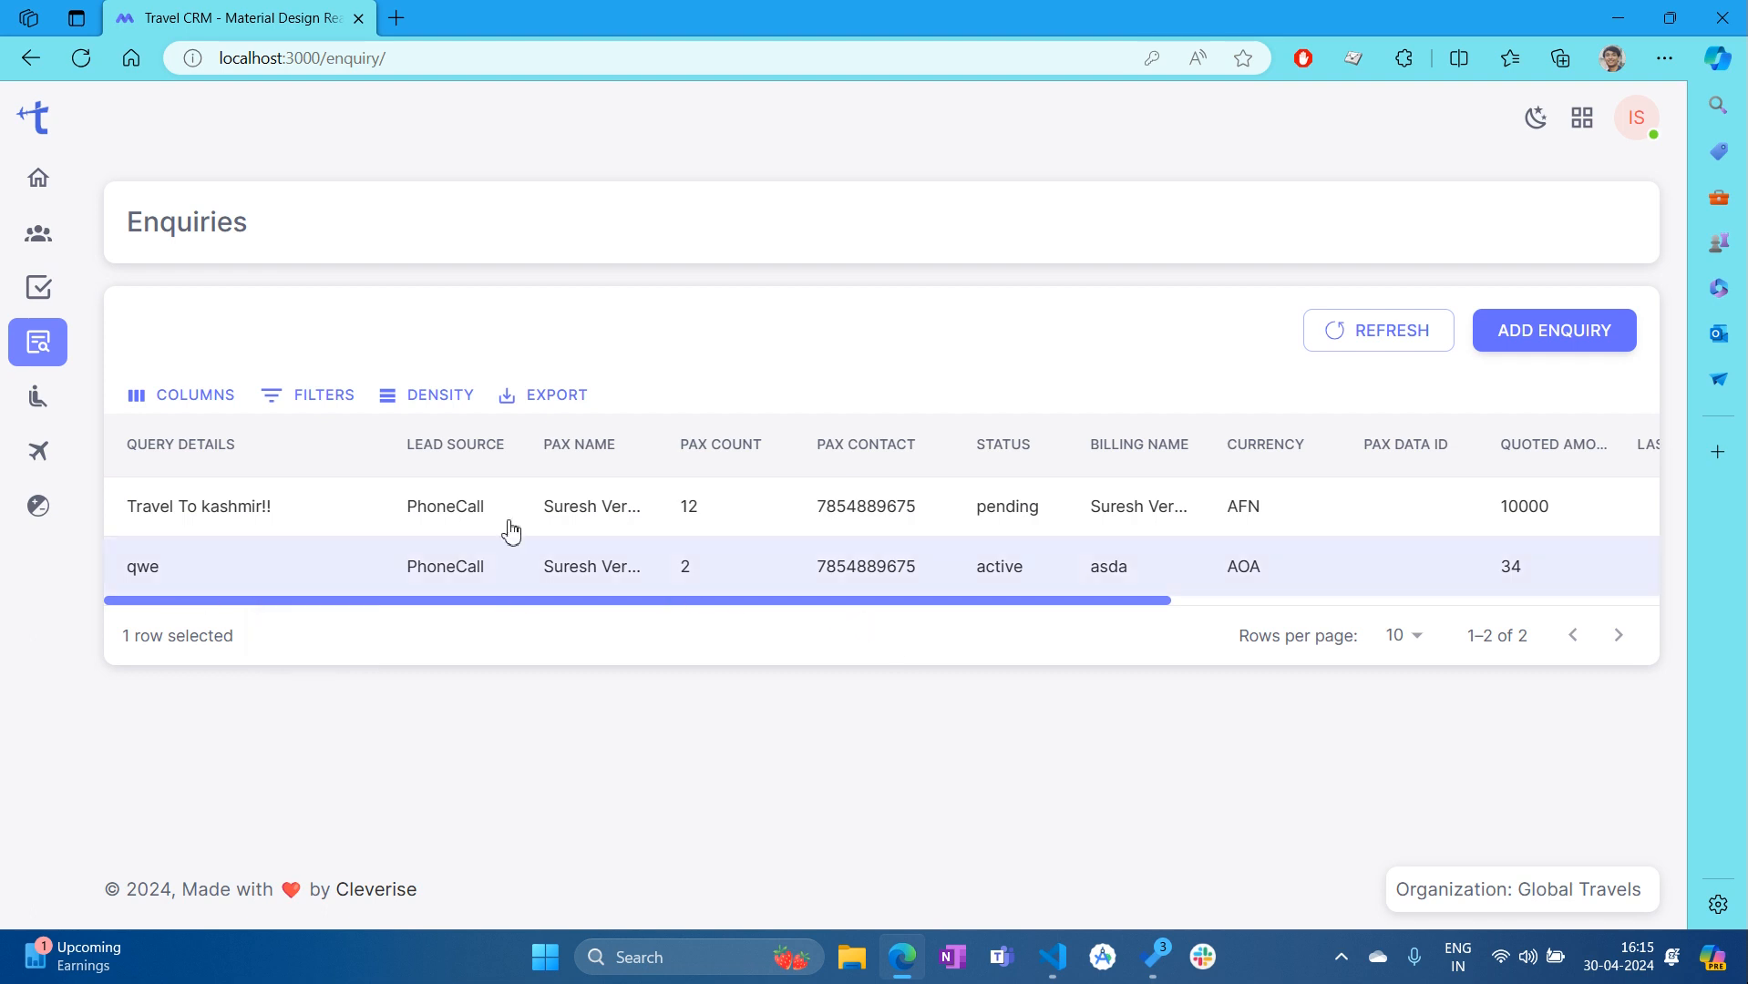
{"action": "right_click", "coordinate": [305, 525]}
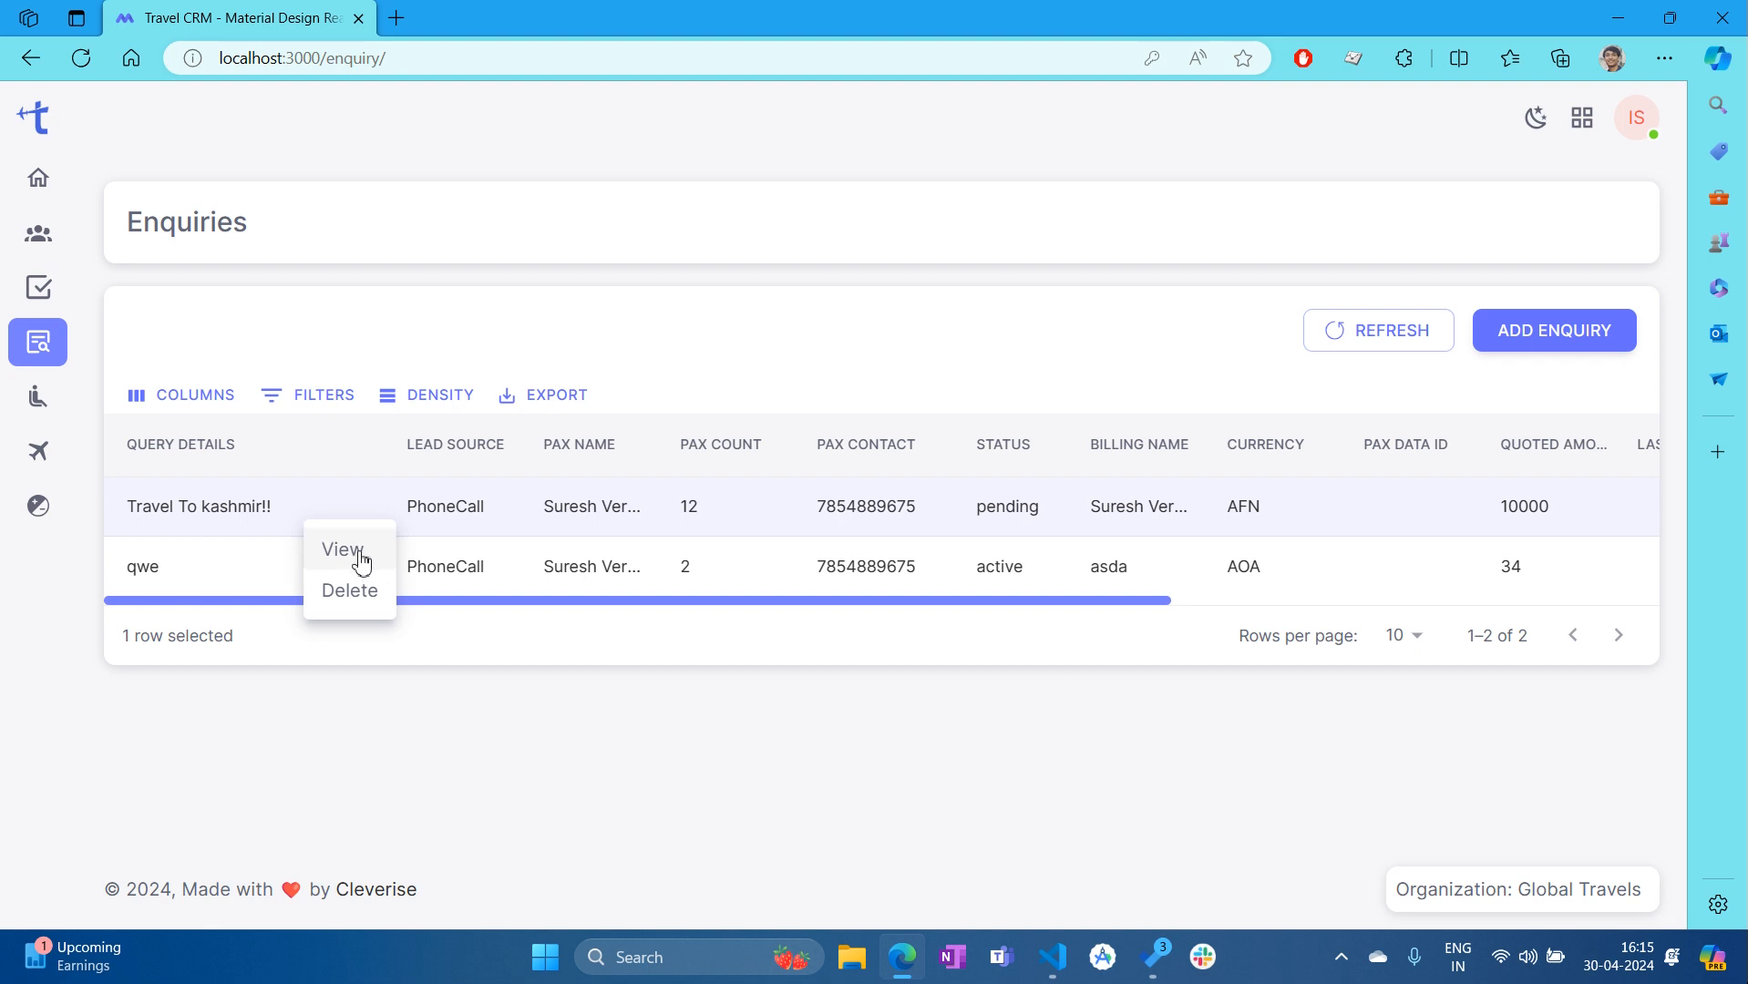
{"action": "left_click", "coordinate": [361, 553]}
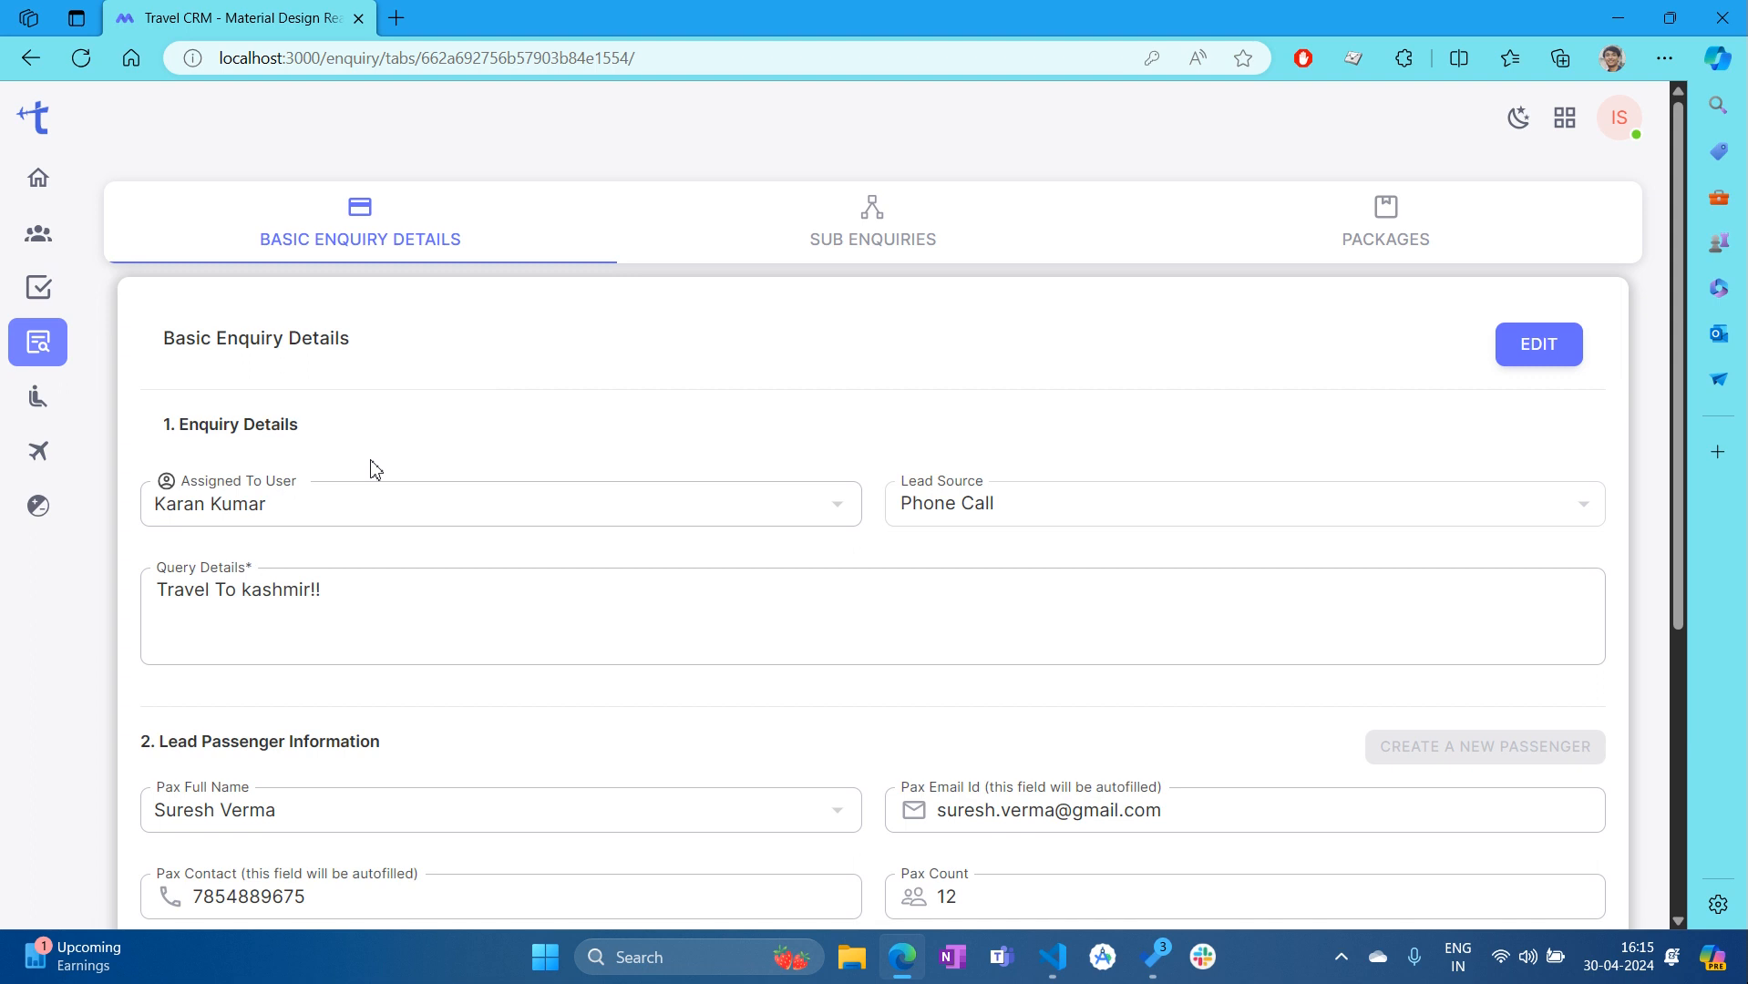
Review the Travel To kashmir!! details: Pending, 12 passengers, quoted 10000, final 9000
{"action": "scroll", "coordinate": [346, 410], "scroll_direction": "down", "scroll_amount": 4}
{"action": "scroll", "coordinate": [410, 582], "scroll_direction": "up", "scroll_amount": 3}
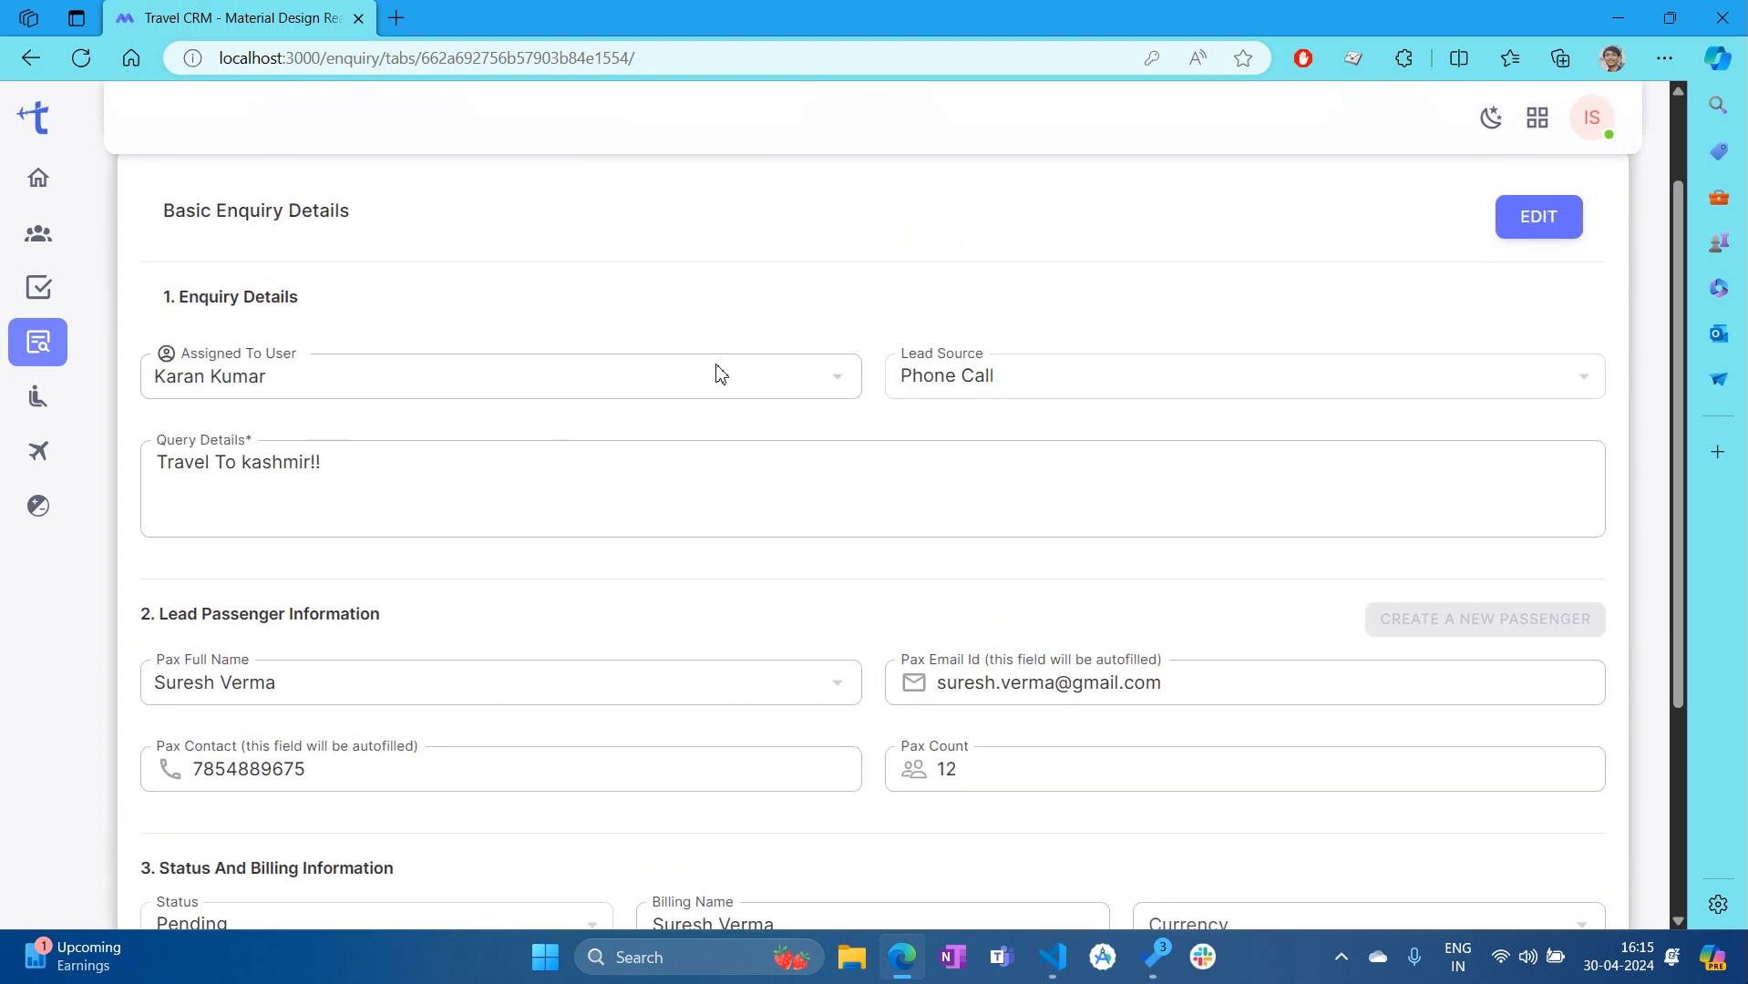
{"action": "scroll", "coordinate": [187, 538], "scroll_direction": "down", "scroll_amount": 3}
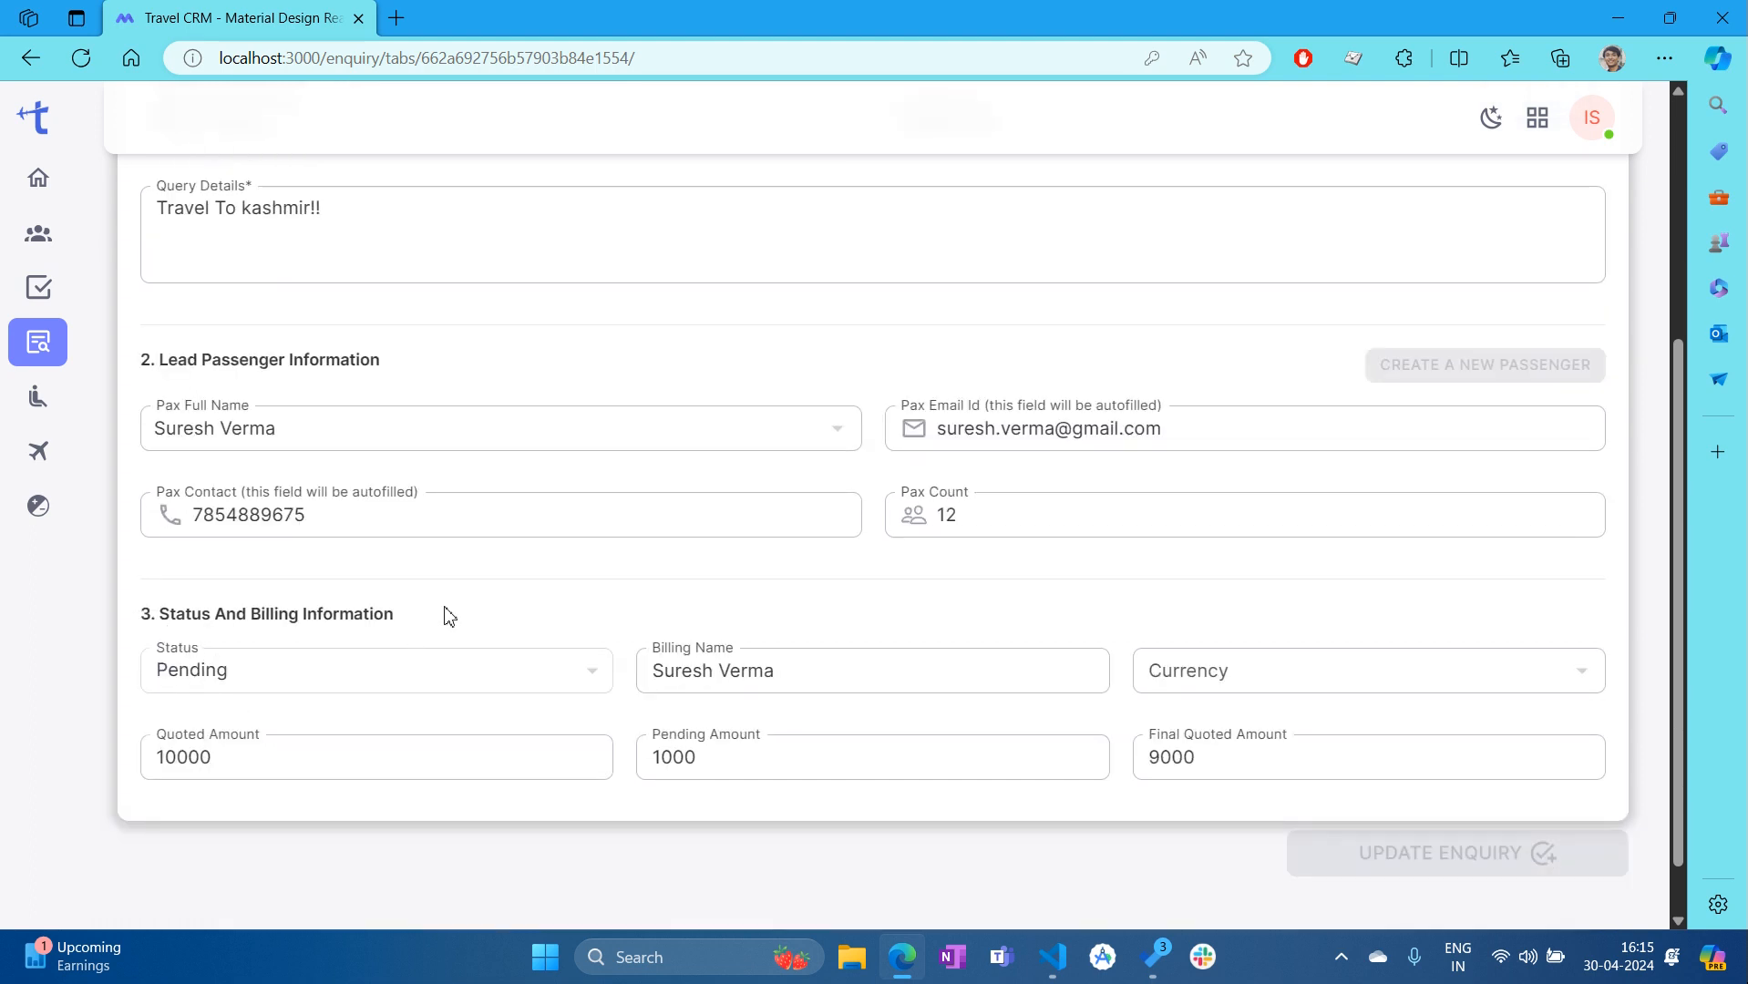
{"action": "scroll", "coordinate": [1021, 550], "scroll_direction": "up", "scroll_amount": 3}
{"action": "scroll", "coordinate": [1021, 549], "scroll_direction": "up", "scroll_amount": 1}
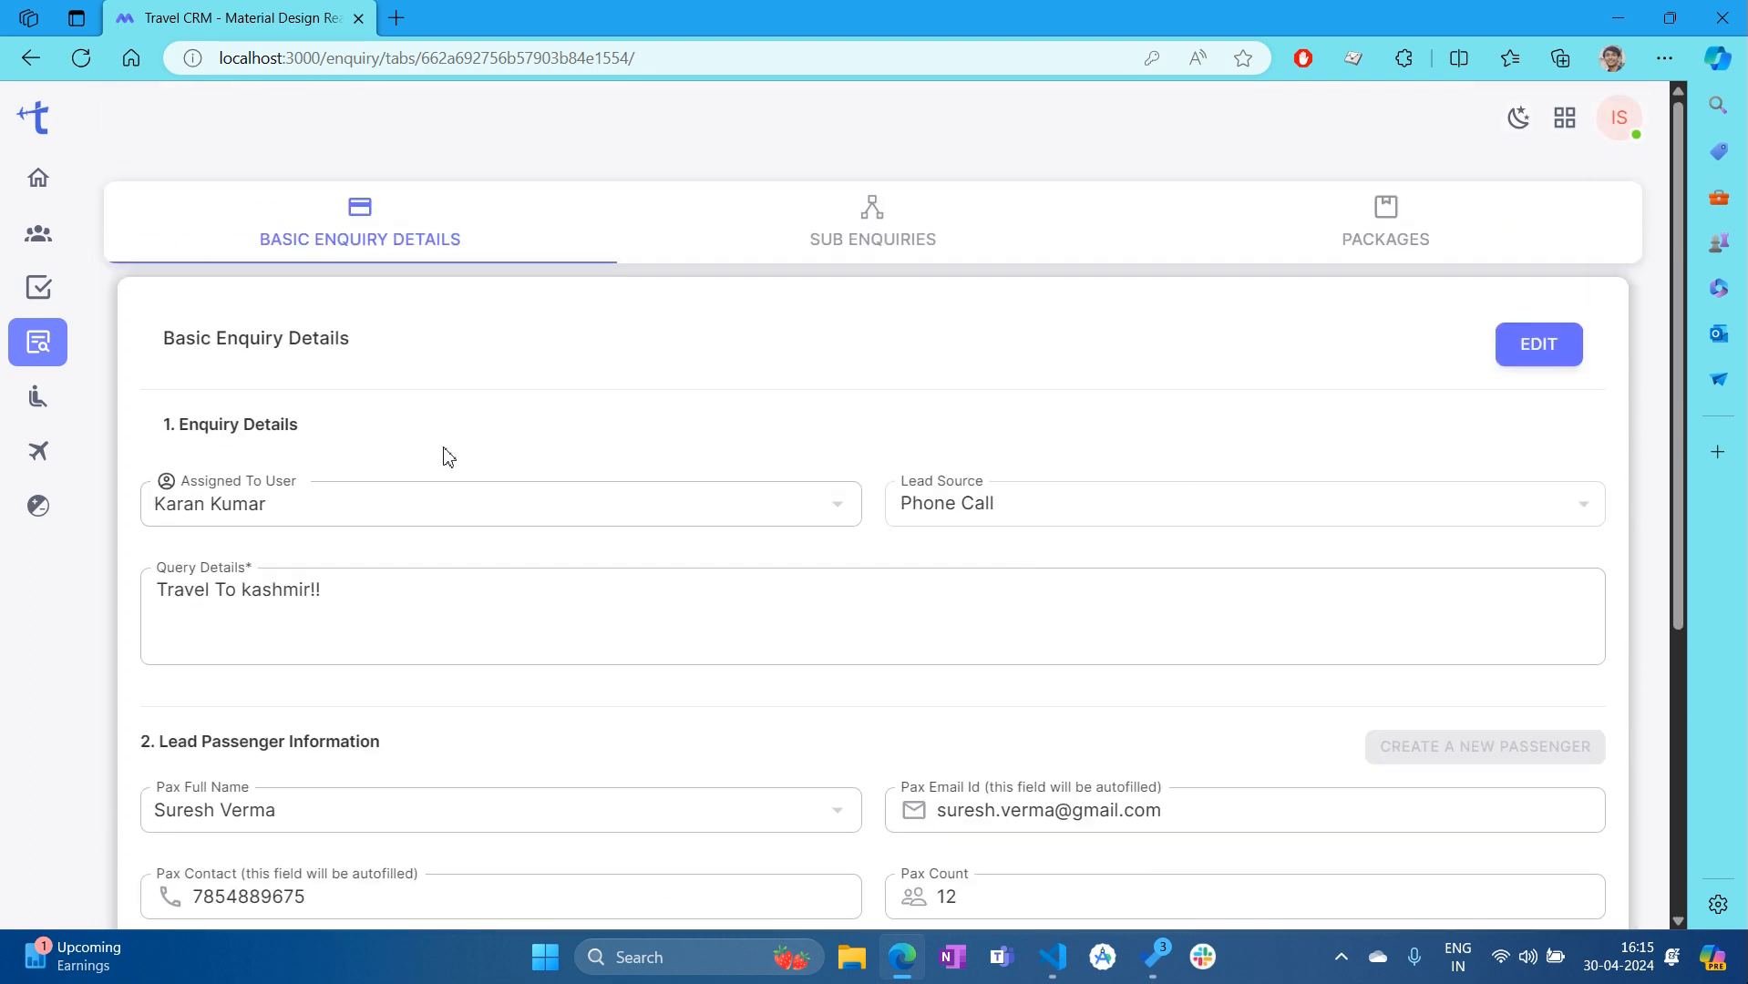
Edit the enquiry, assigning it to a different user with Website as lead source
{"action": "left_click", "coordinate": [1547, 356]}
{"action": "scroll", "coordinate": [437, 430], "scroll_direction": "down", "scroll_amount": 1}
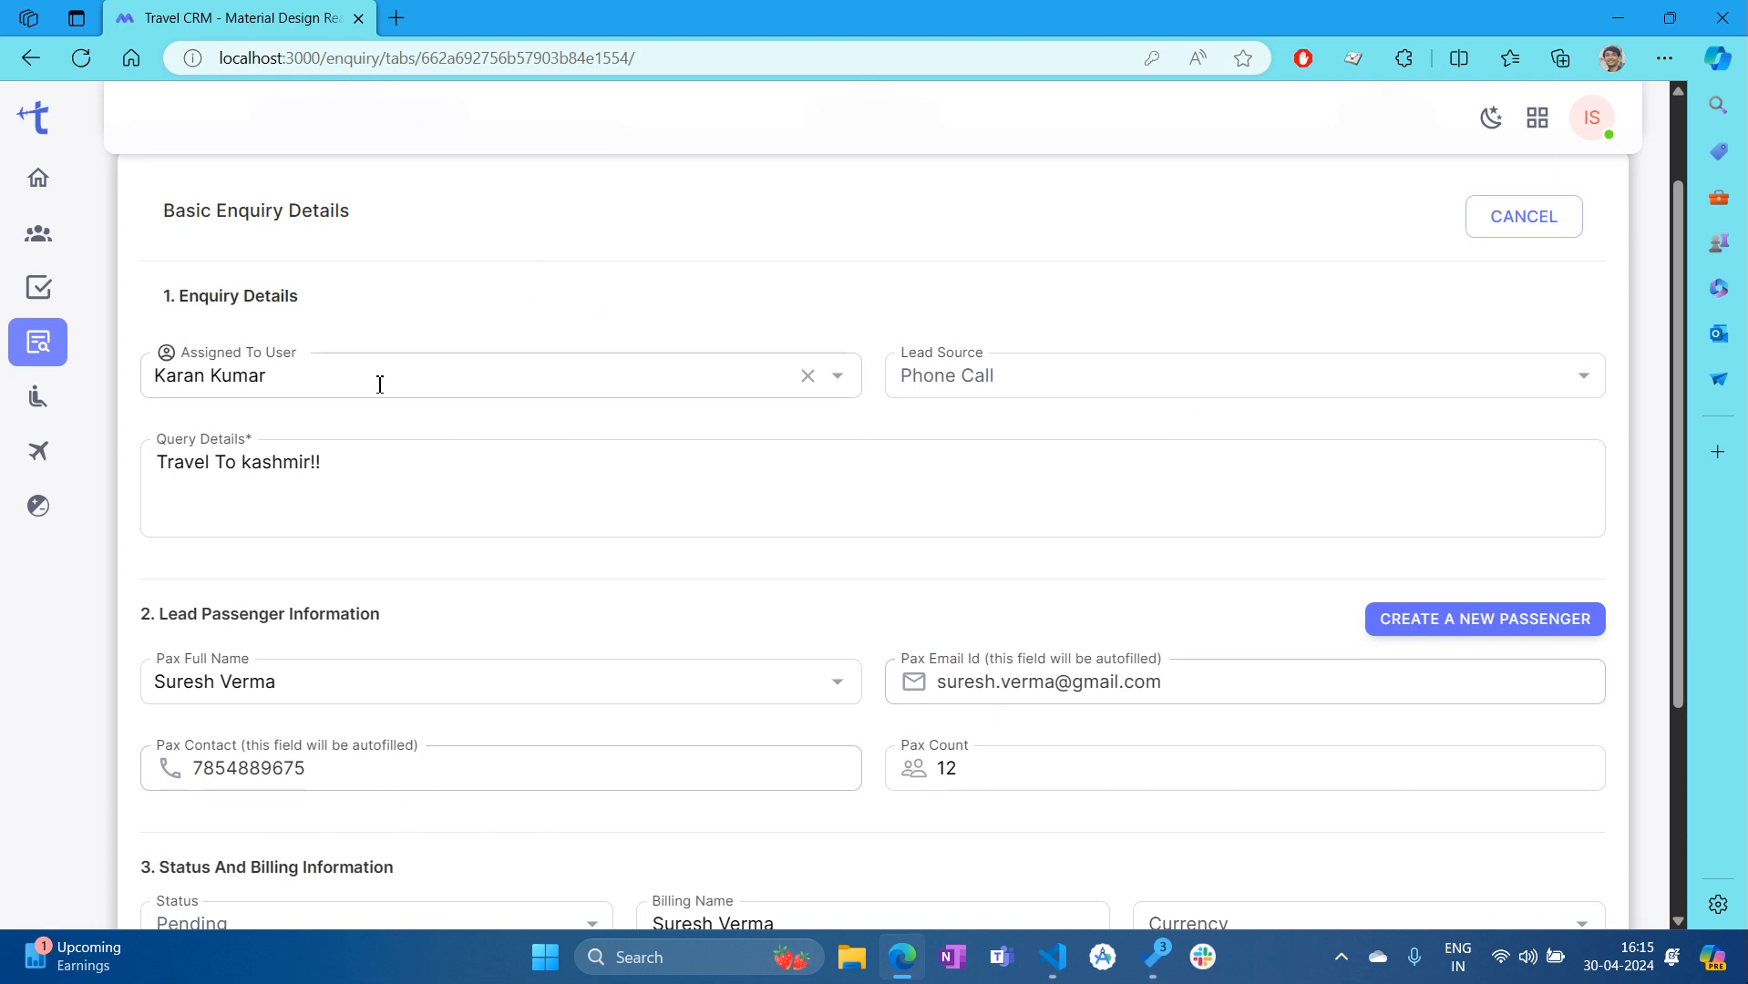
{"action": "left_click", "coordinate": [837, 375]}
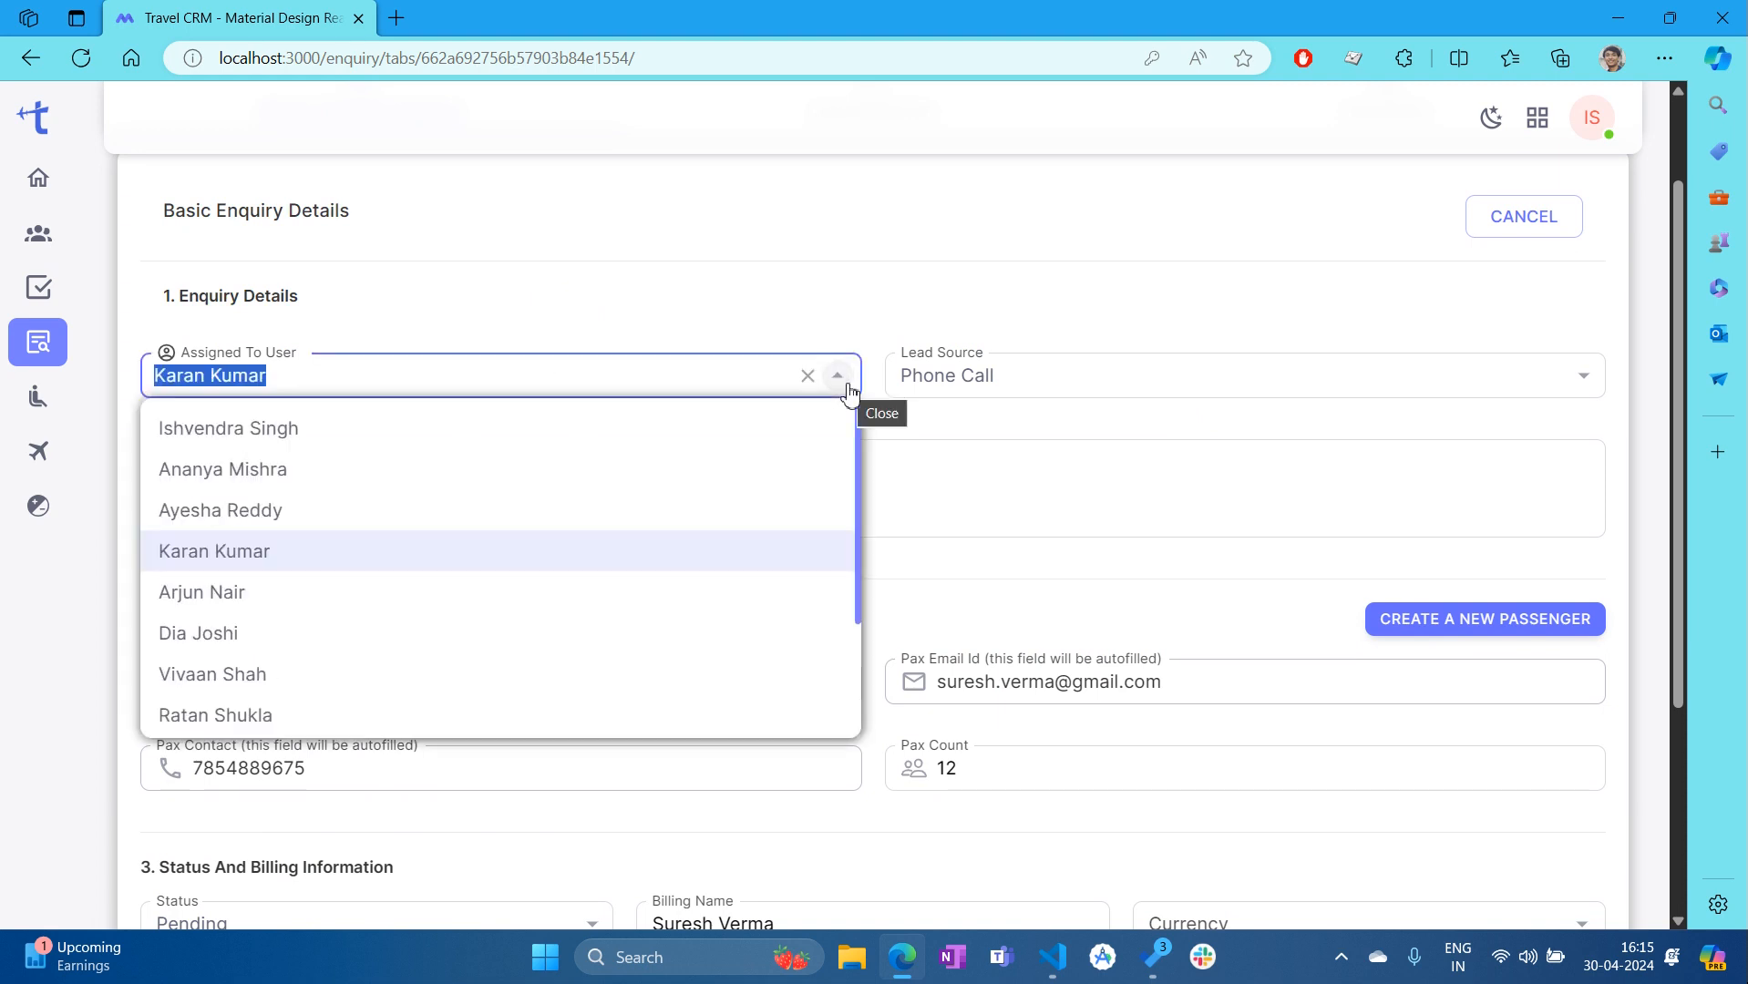
{"action": "left_click", "coordinate": [343, 638]}
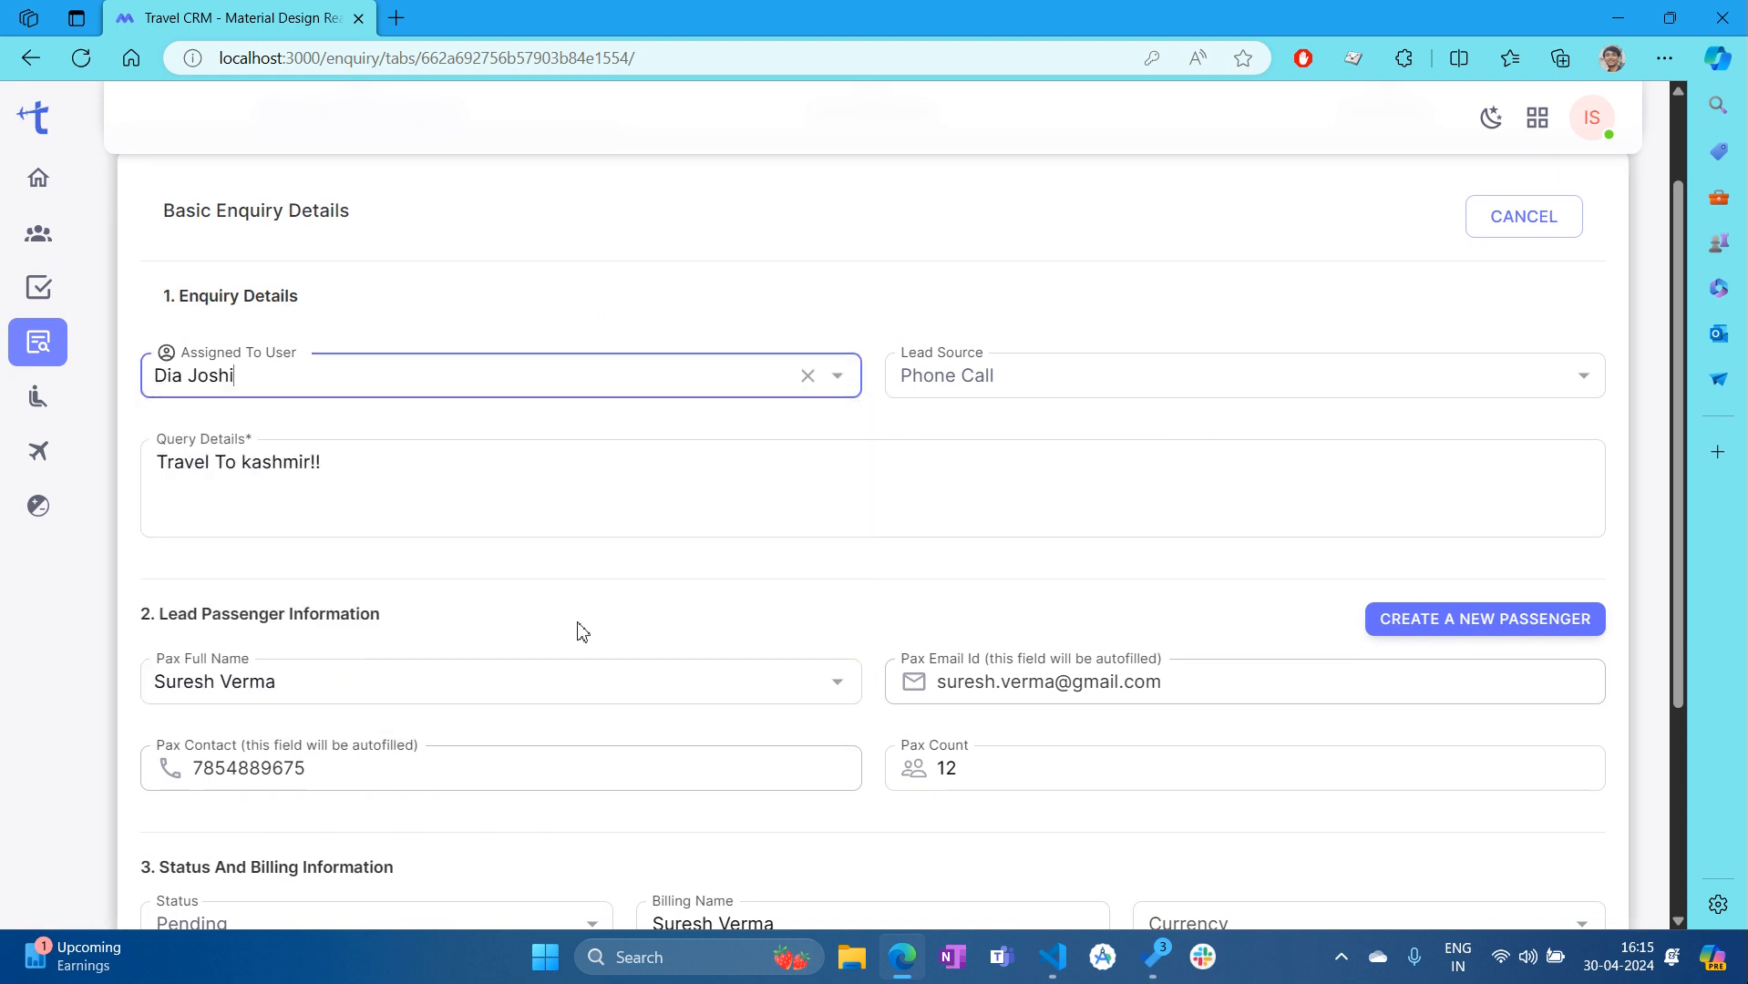
{"action": "left_click", "coordinate": [1013, 382]}
{"action": "left_click", "coordinate": [1016, 430]}
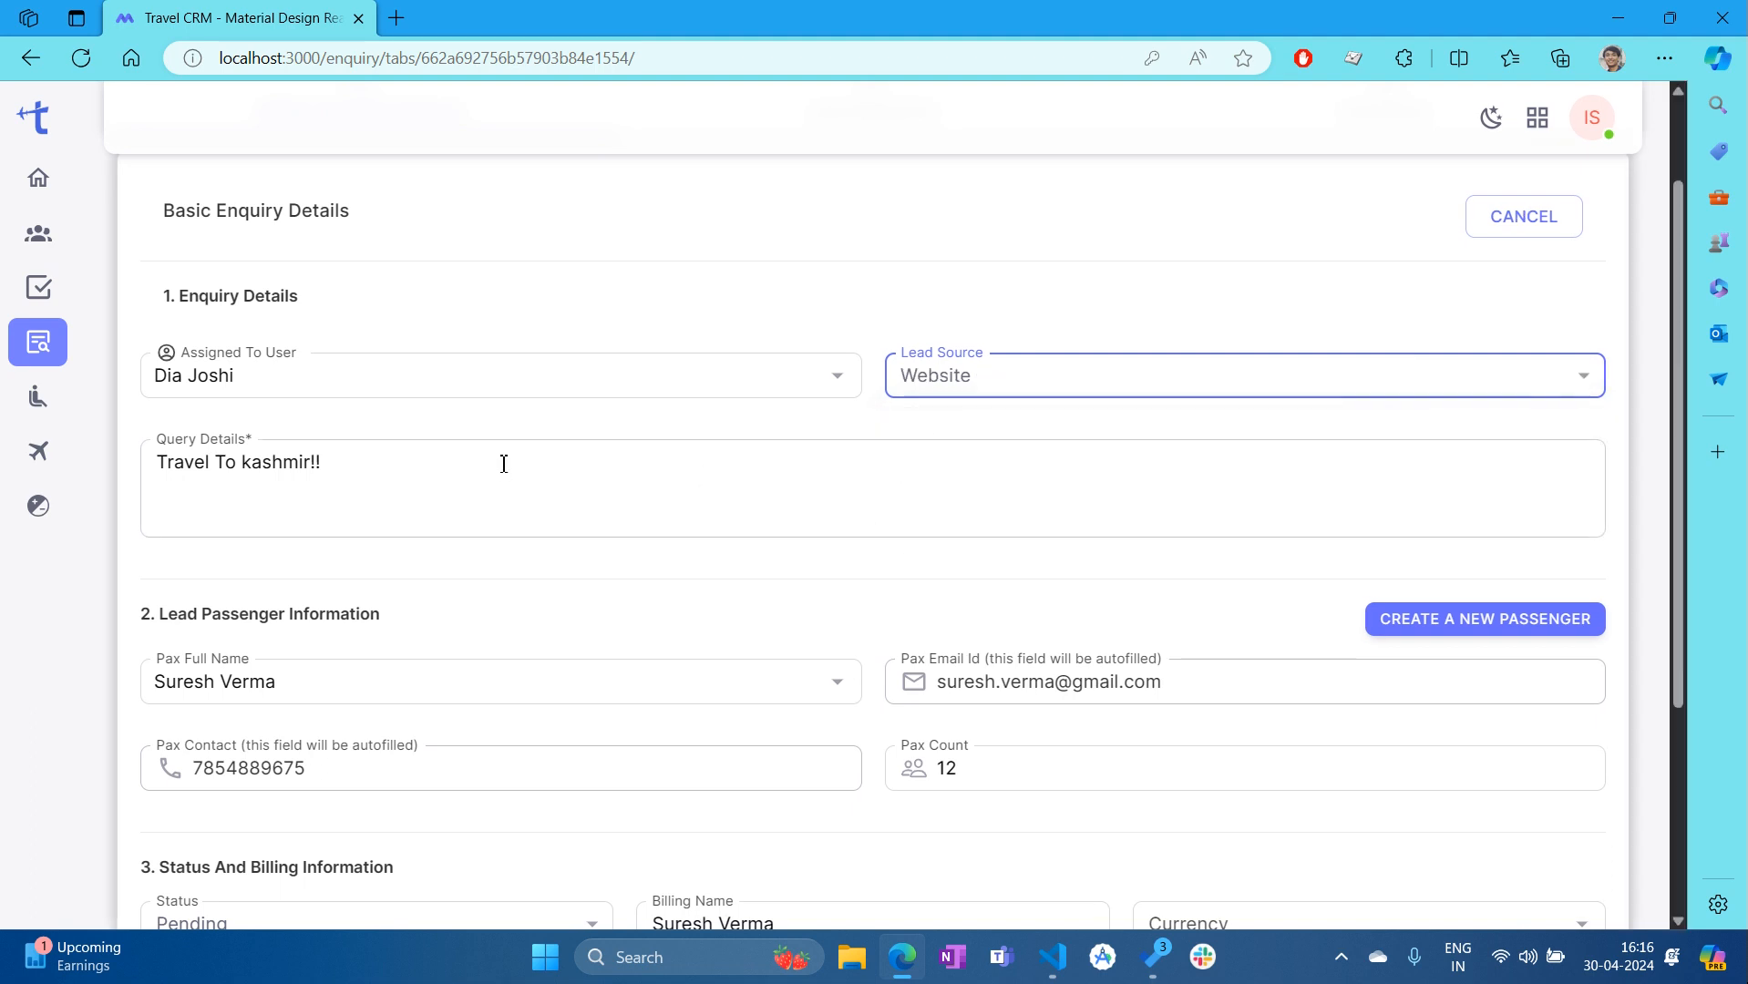
Trim the query details to 'Travel To kashmir' by deleting the exclamation marks
{"action": "left_click", "coordinate": [507, 497]}
{"action": "key", "text": "BackSpace"}
{"action": "key", "text": "BackSpace"}
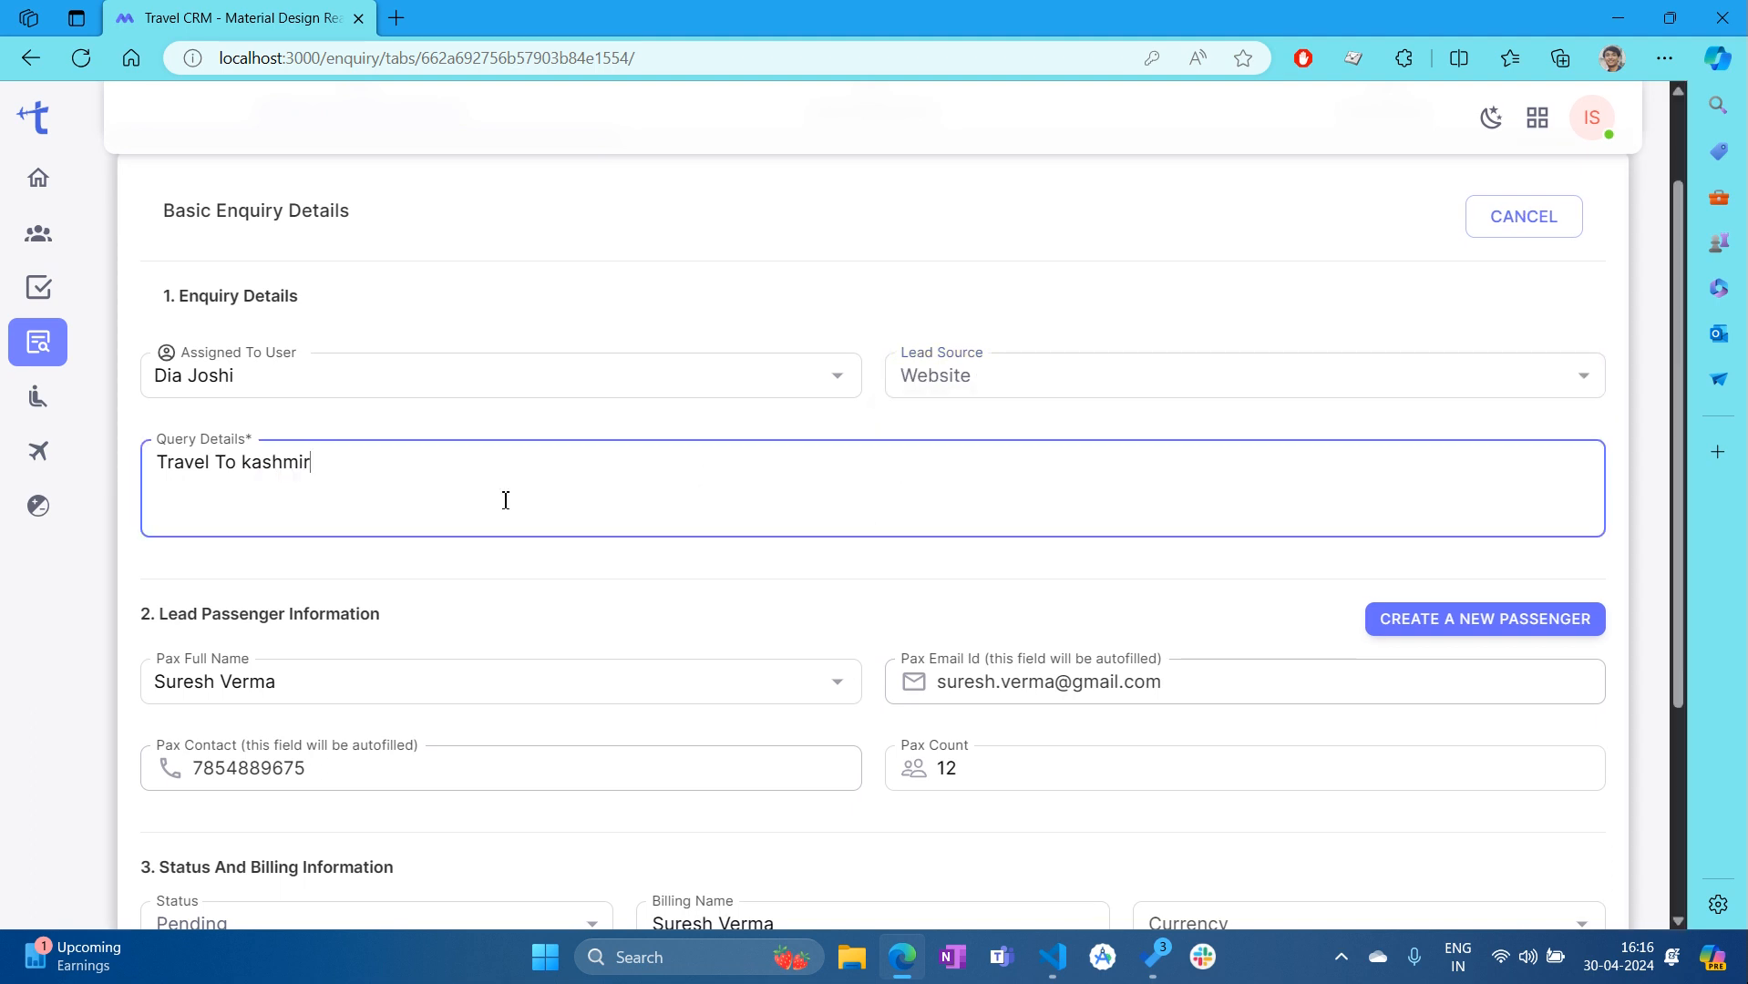
{"action": "left_click", "coordinate": [540, 609]}
{"action": "scroll", "coordinate": [565, 577], "scroll_direction": "down", "scroll_amount": 3}
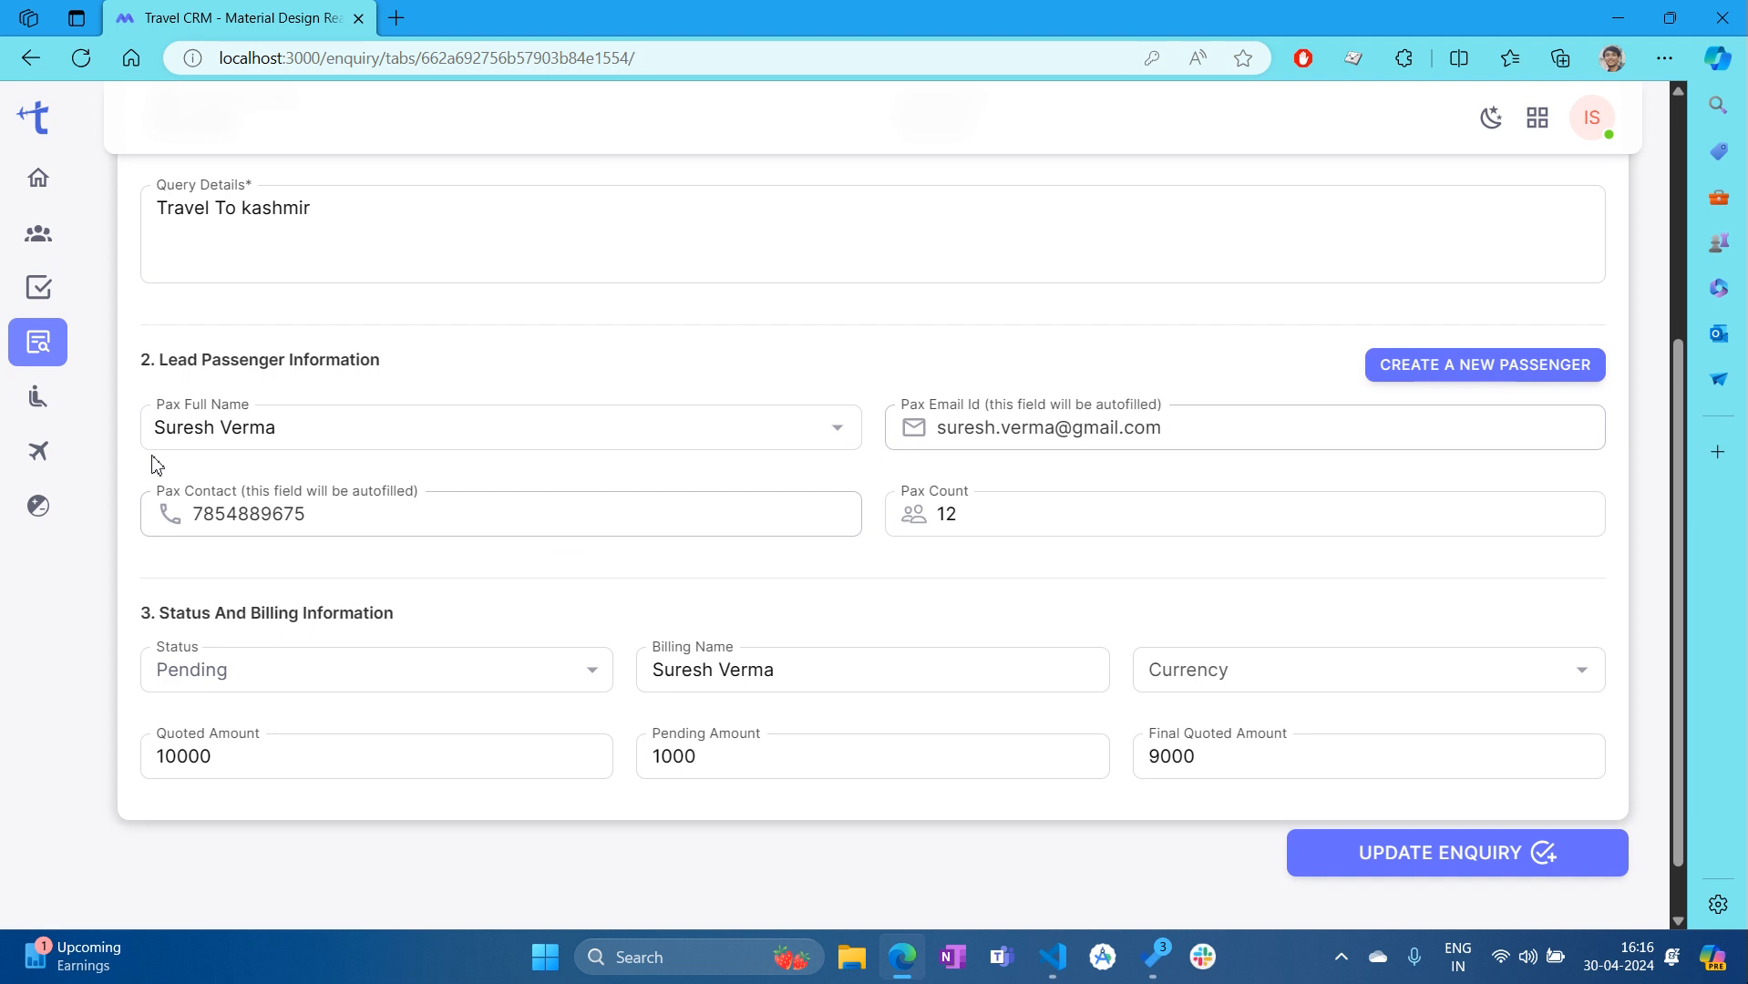
{"action": "scroll", "coordinate": [282, 474], "scroll_direction": "up", "scroll_amount": 2}
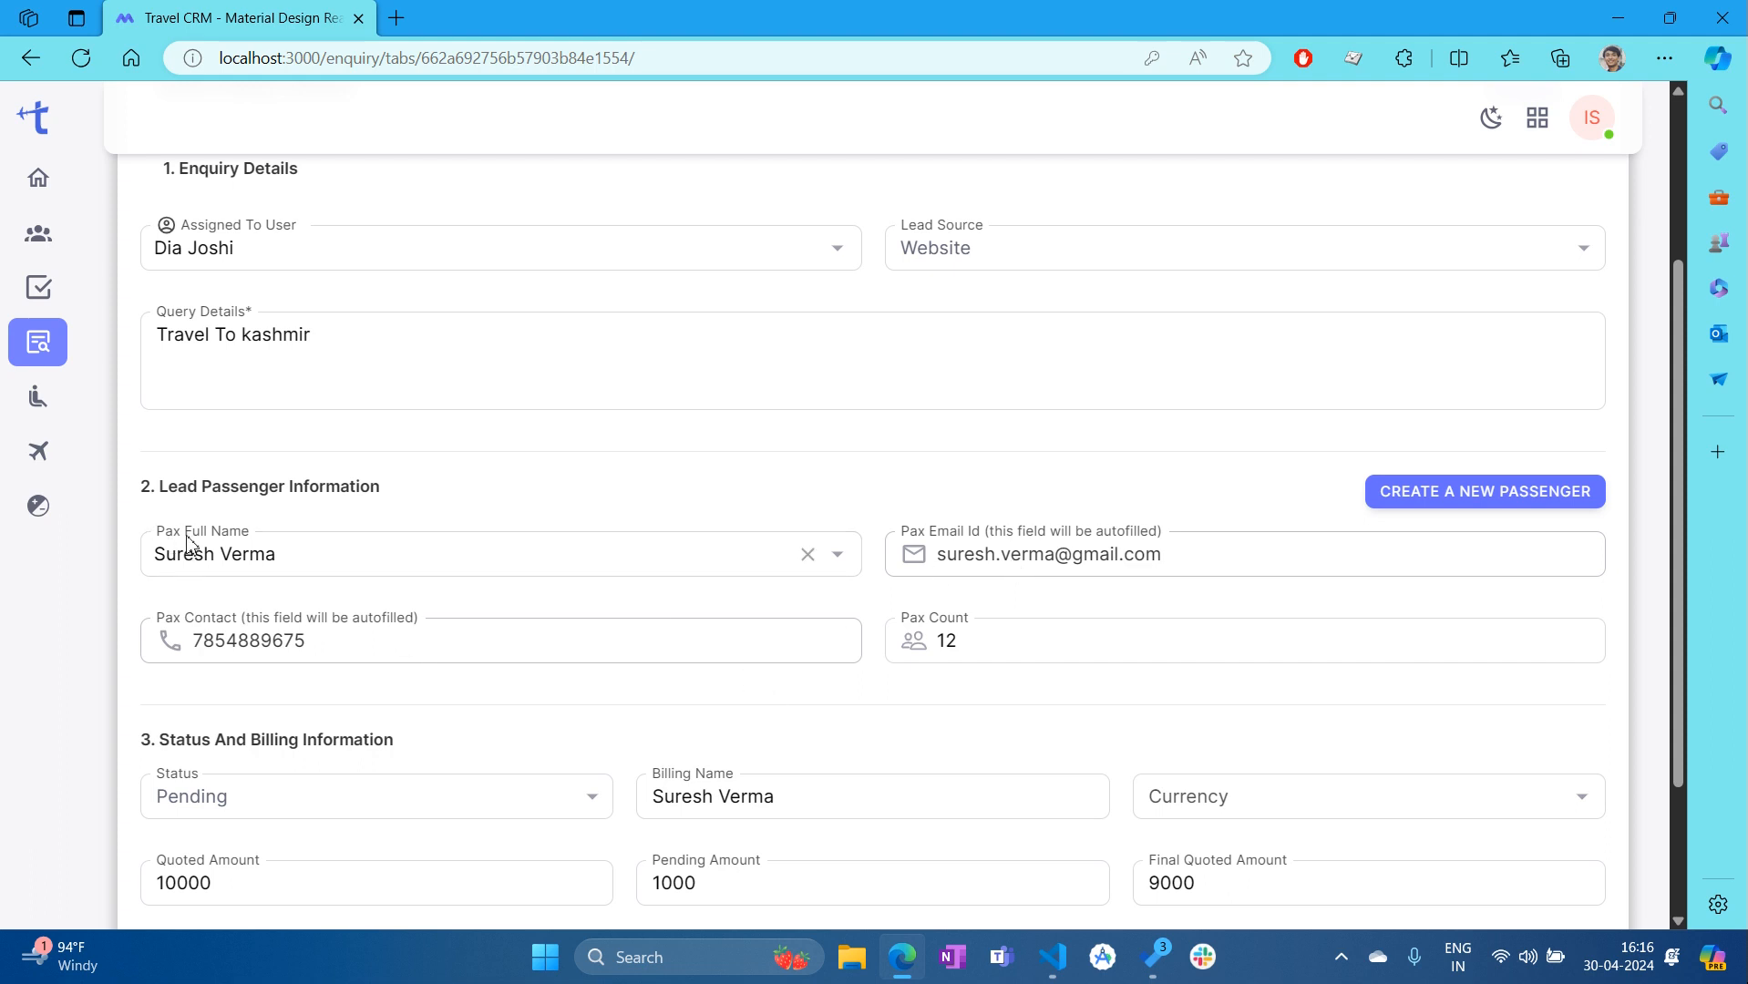
Switch the lead passenger to another person and change the pax count to 10
{"action": "left_click", "coordinate": [847, 562]}
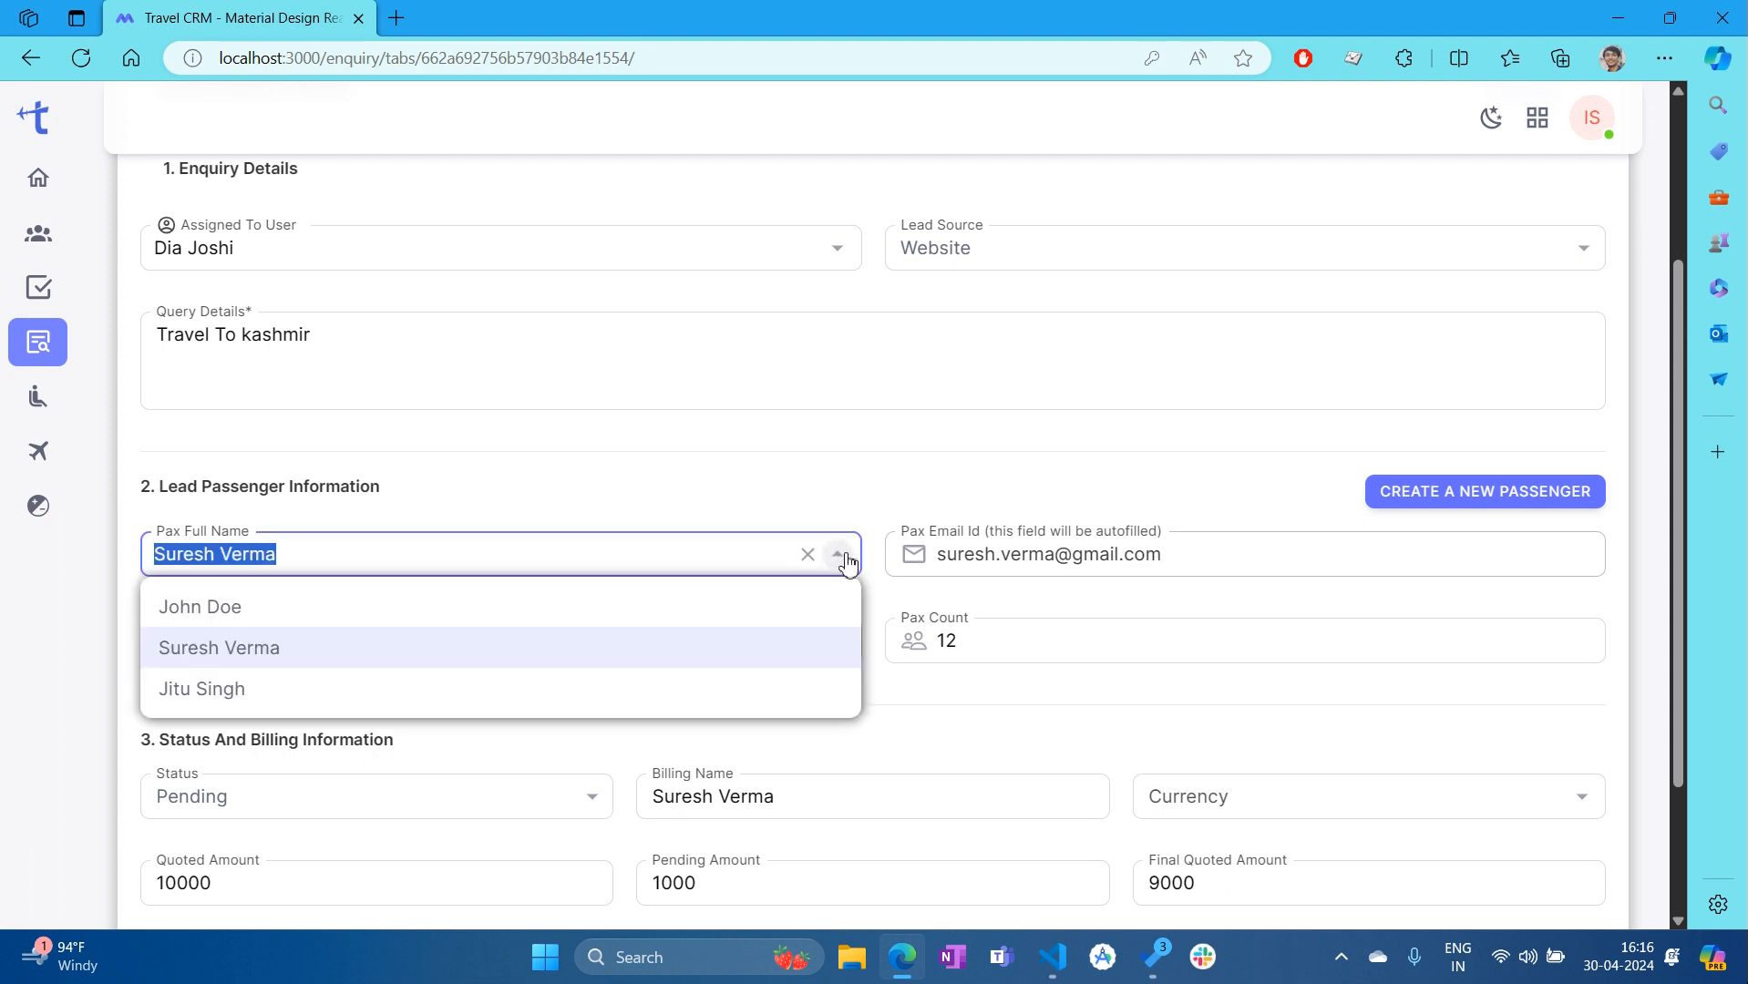
{"action": "left_click", "coordinate": [219, 608]}
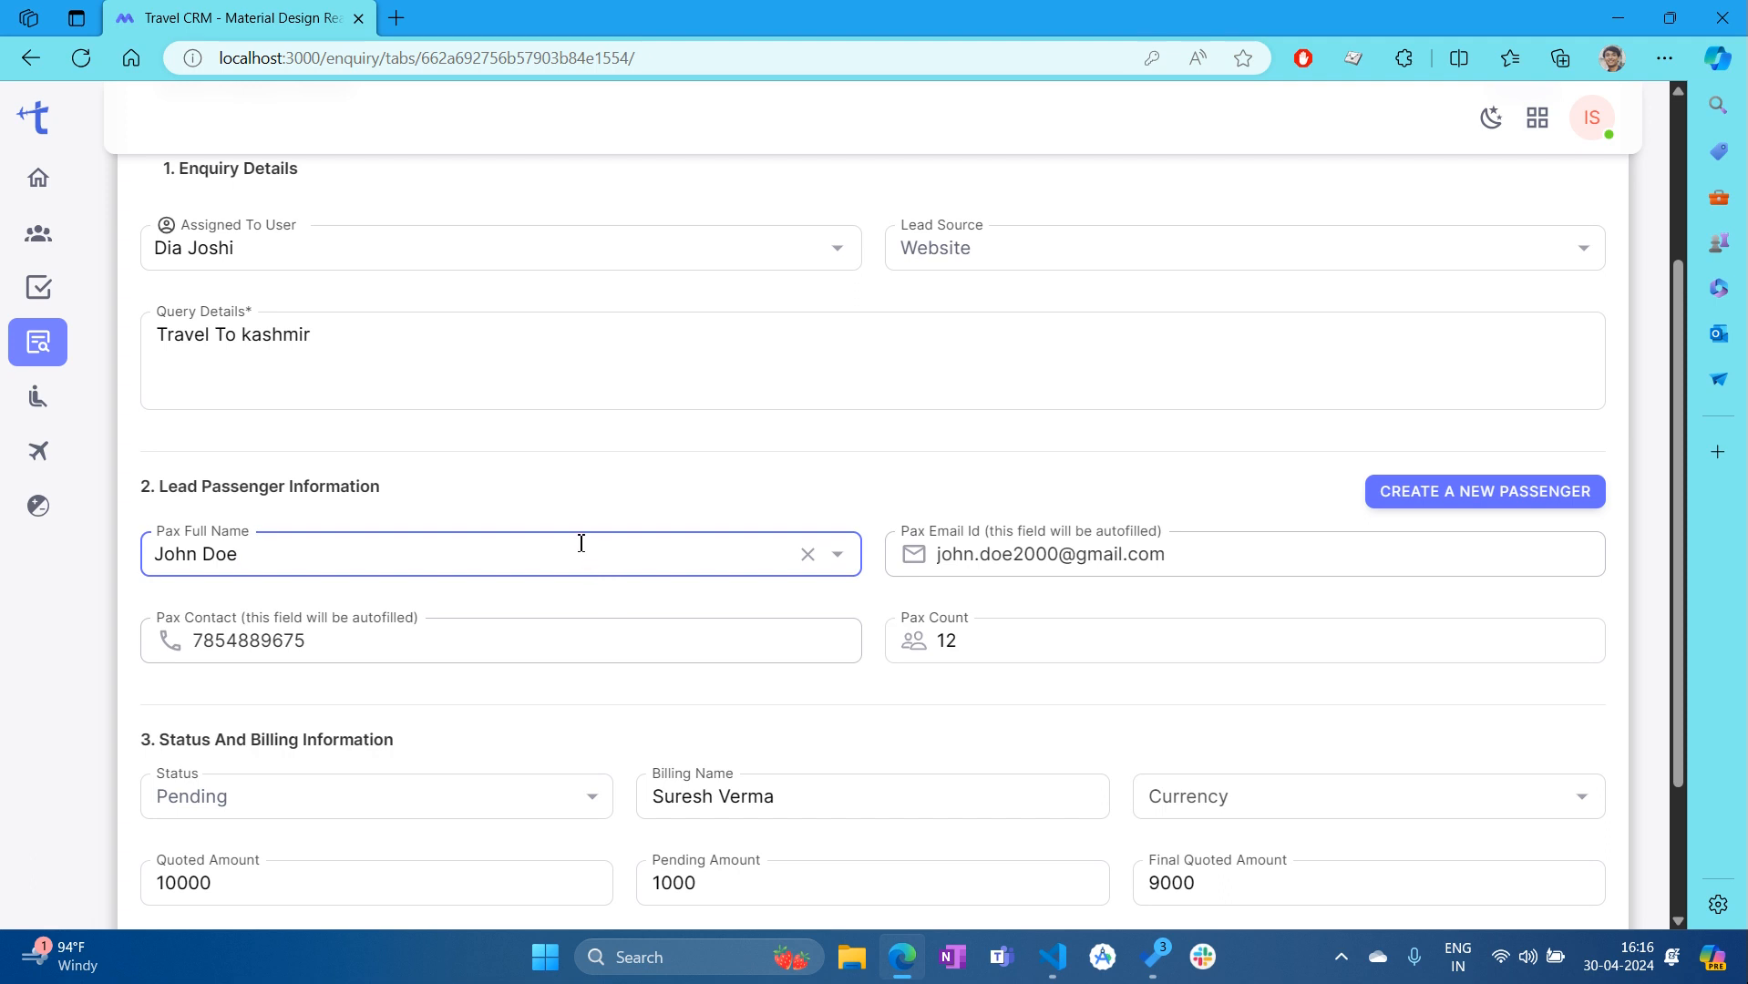
{"action": "left_click", "coordinate": [638, 507]}
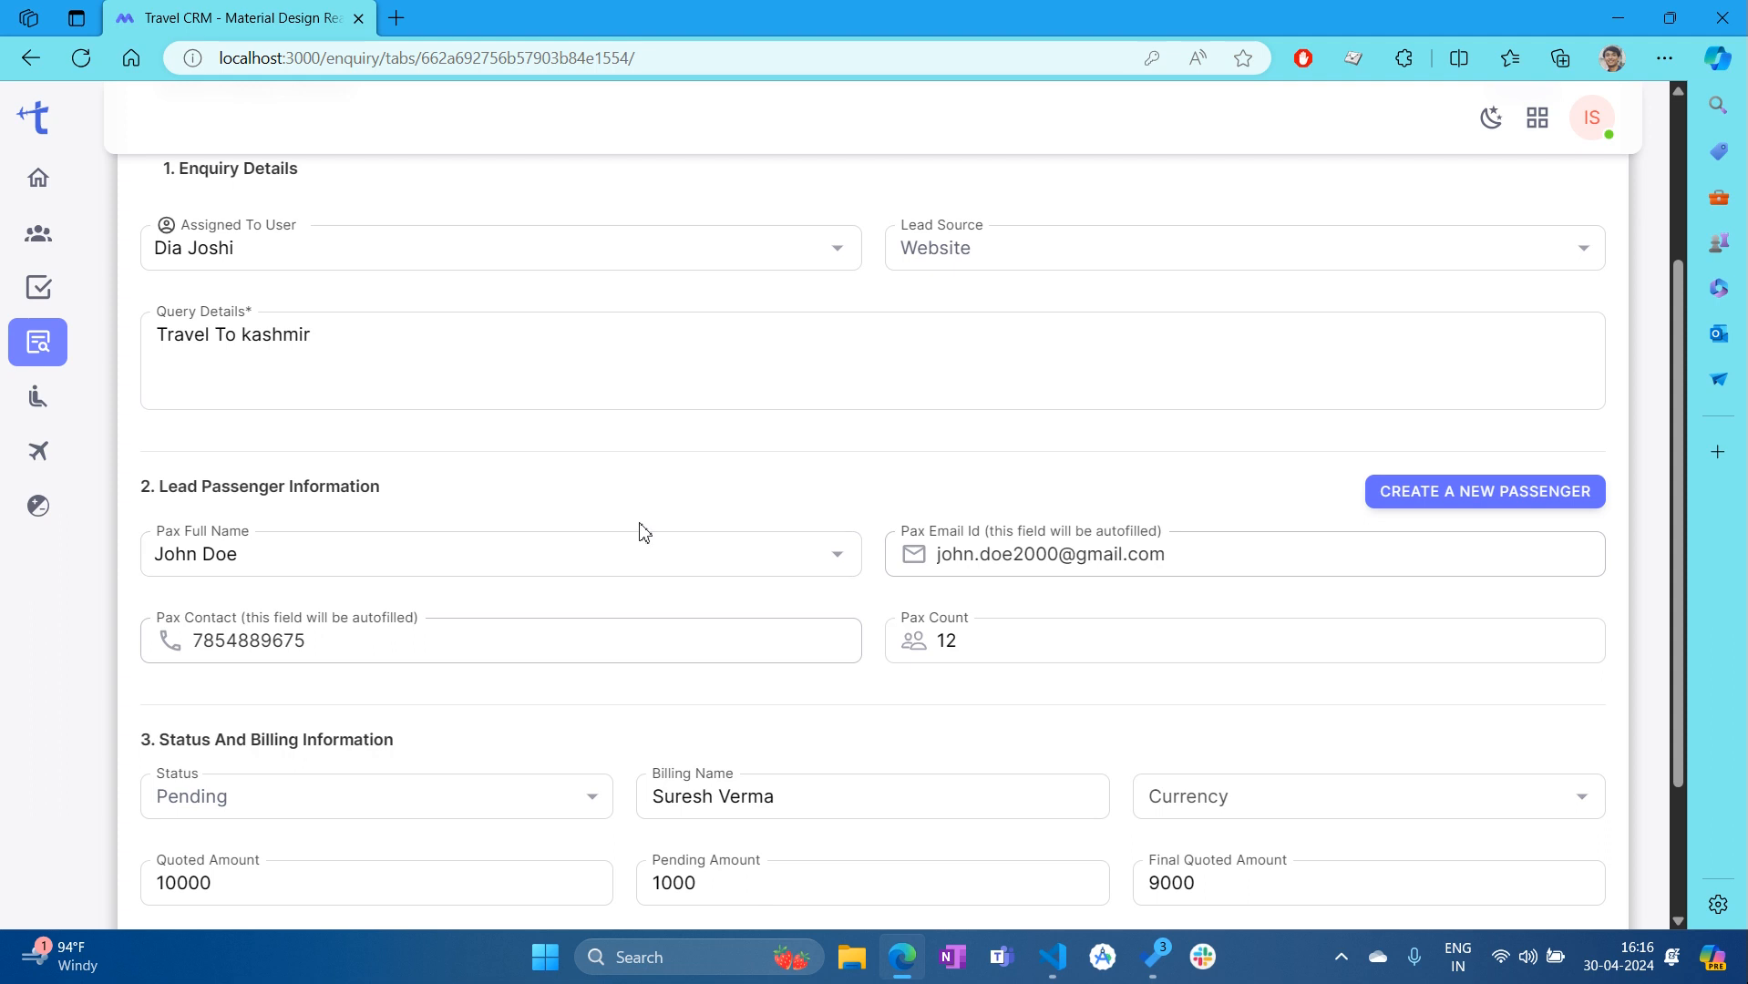
{"action": "left_click", "coordinate": [1031, 632]}
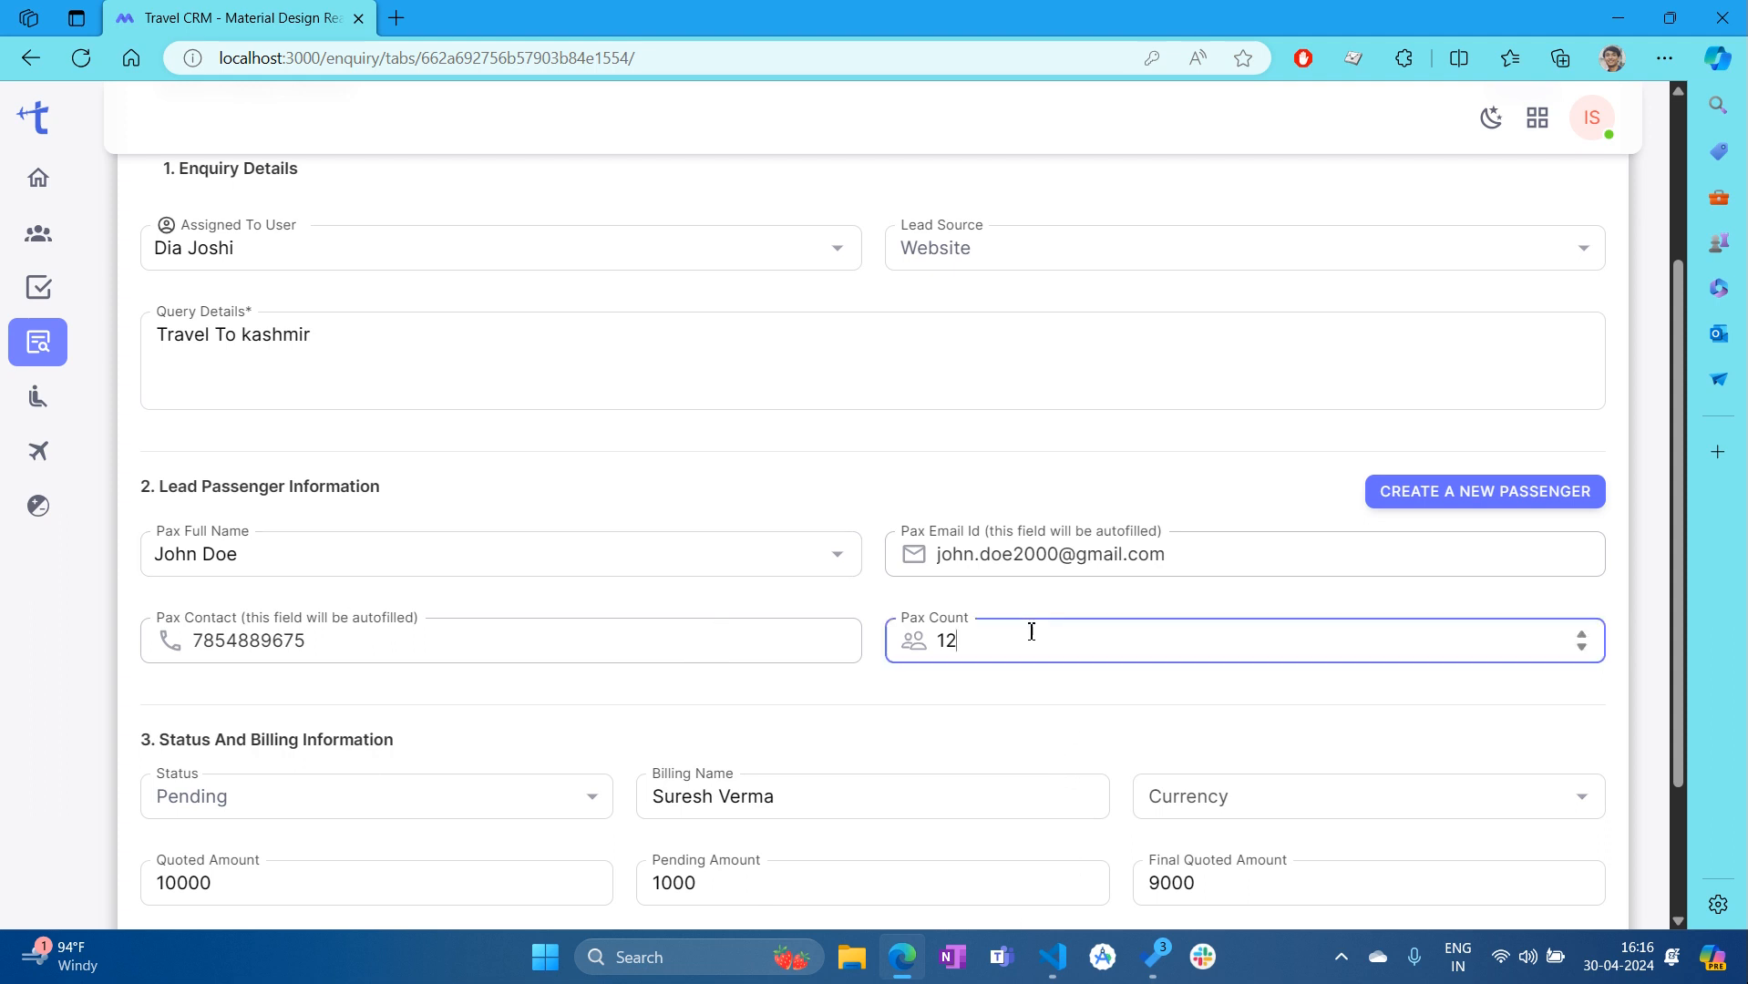
{"action": "left_click", "coordinate": [1005, 699]}
{"action": "scroll", "coordinate": [998, 821], "scroll_direction": "down", "scroll_amount": 3}
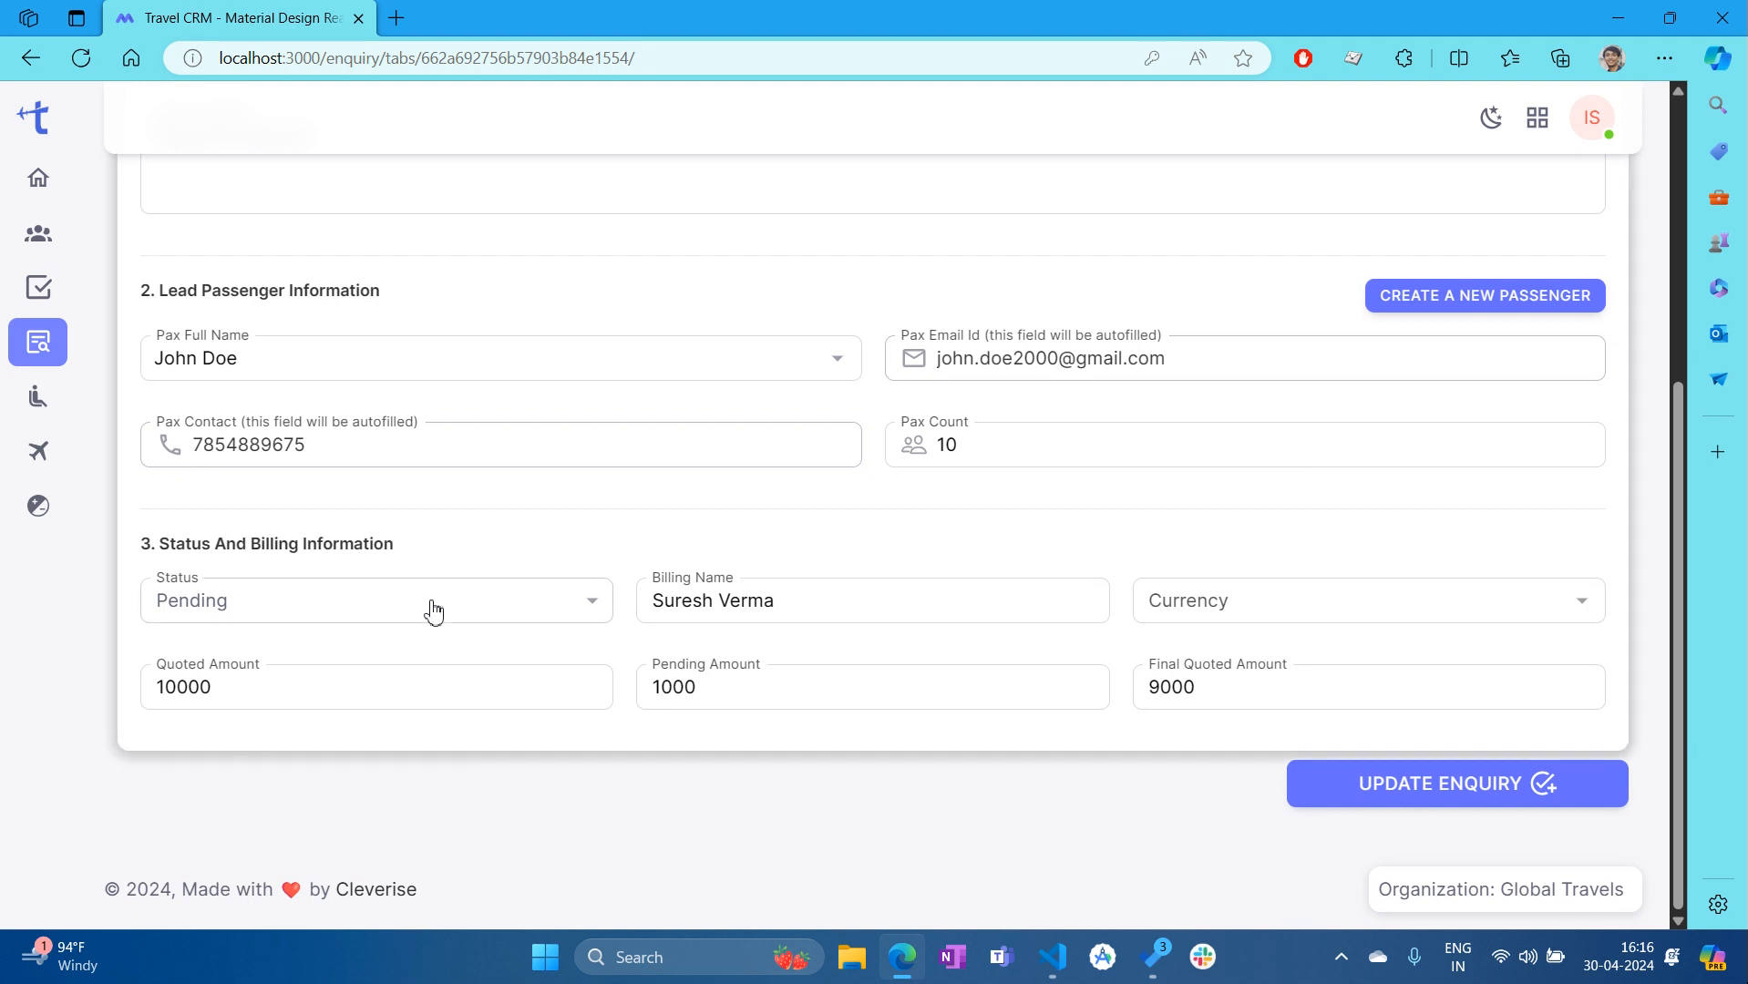
Set the enquiry status to Completed and the currency to USD
{"action": "left_click", "coordinate": [592, 606]}
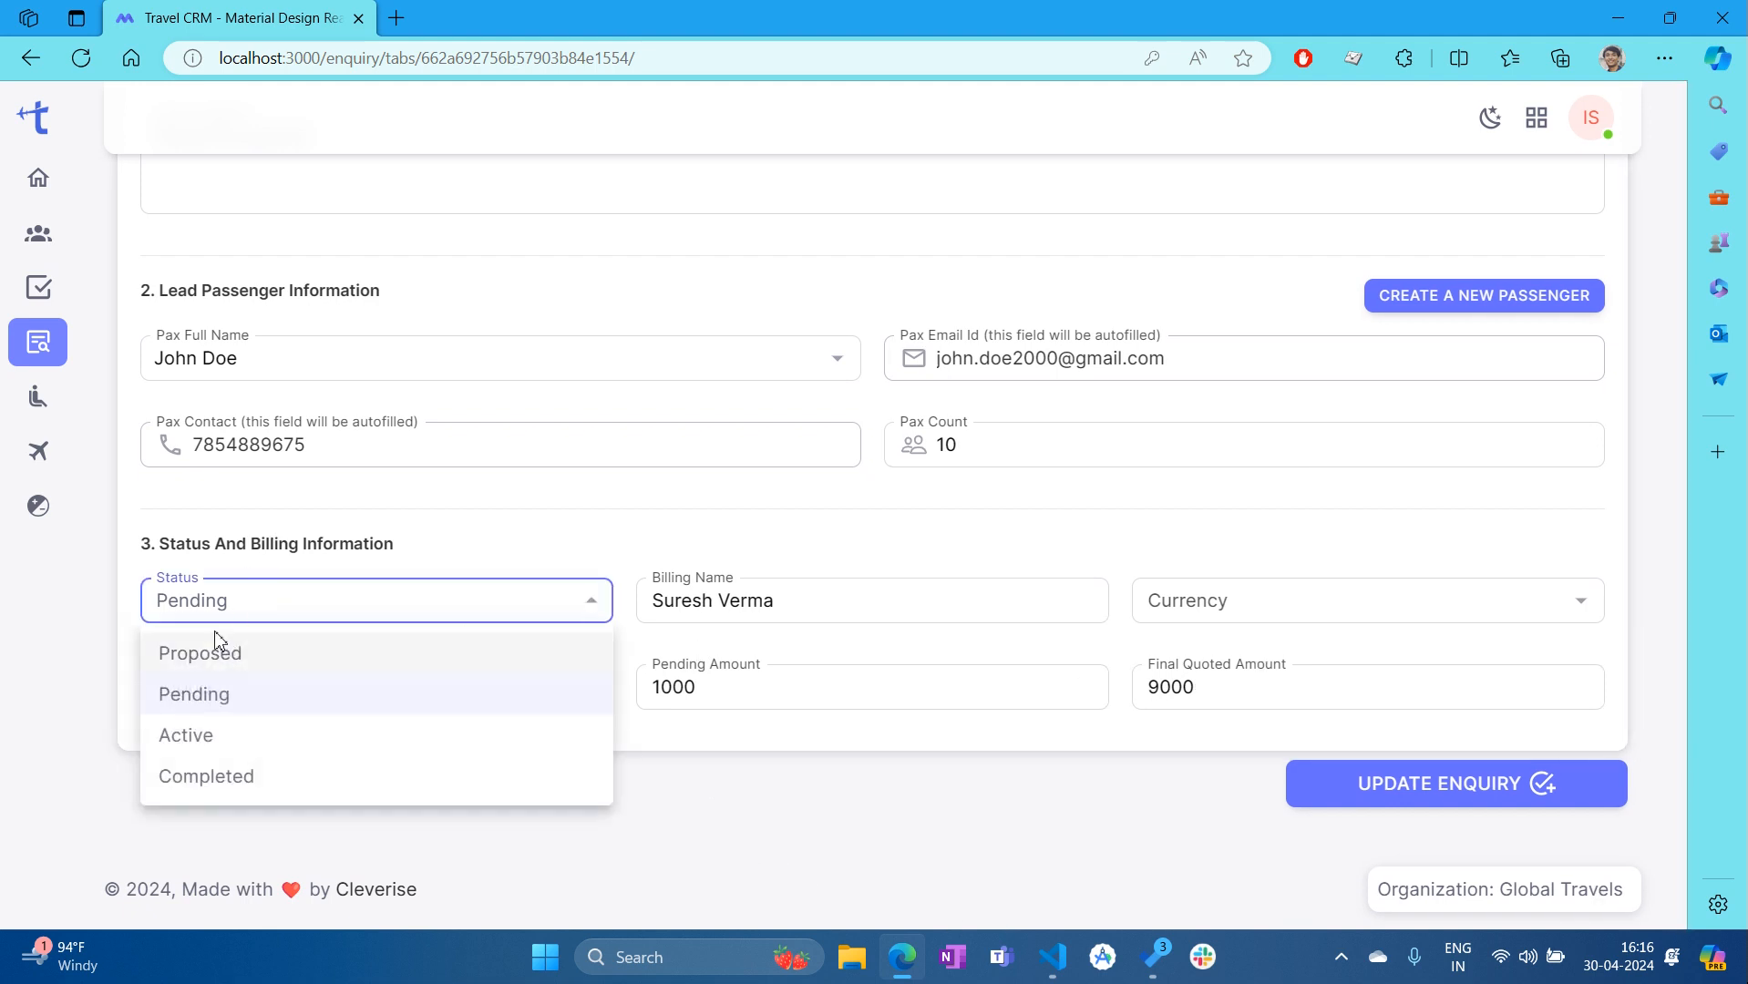
{"action": "left_click", "coordinate": [273, 774]}
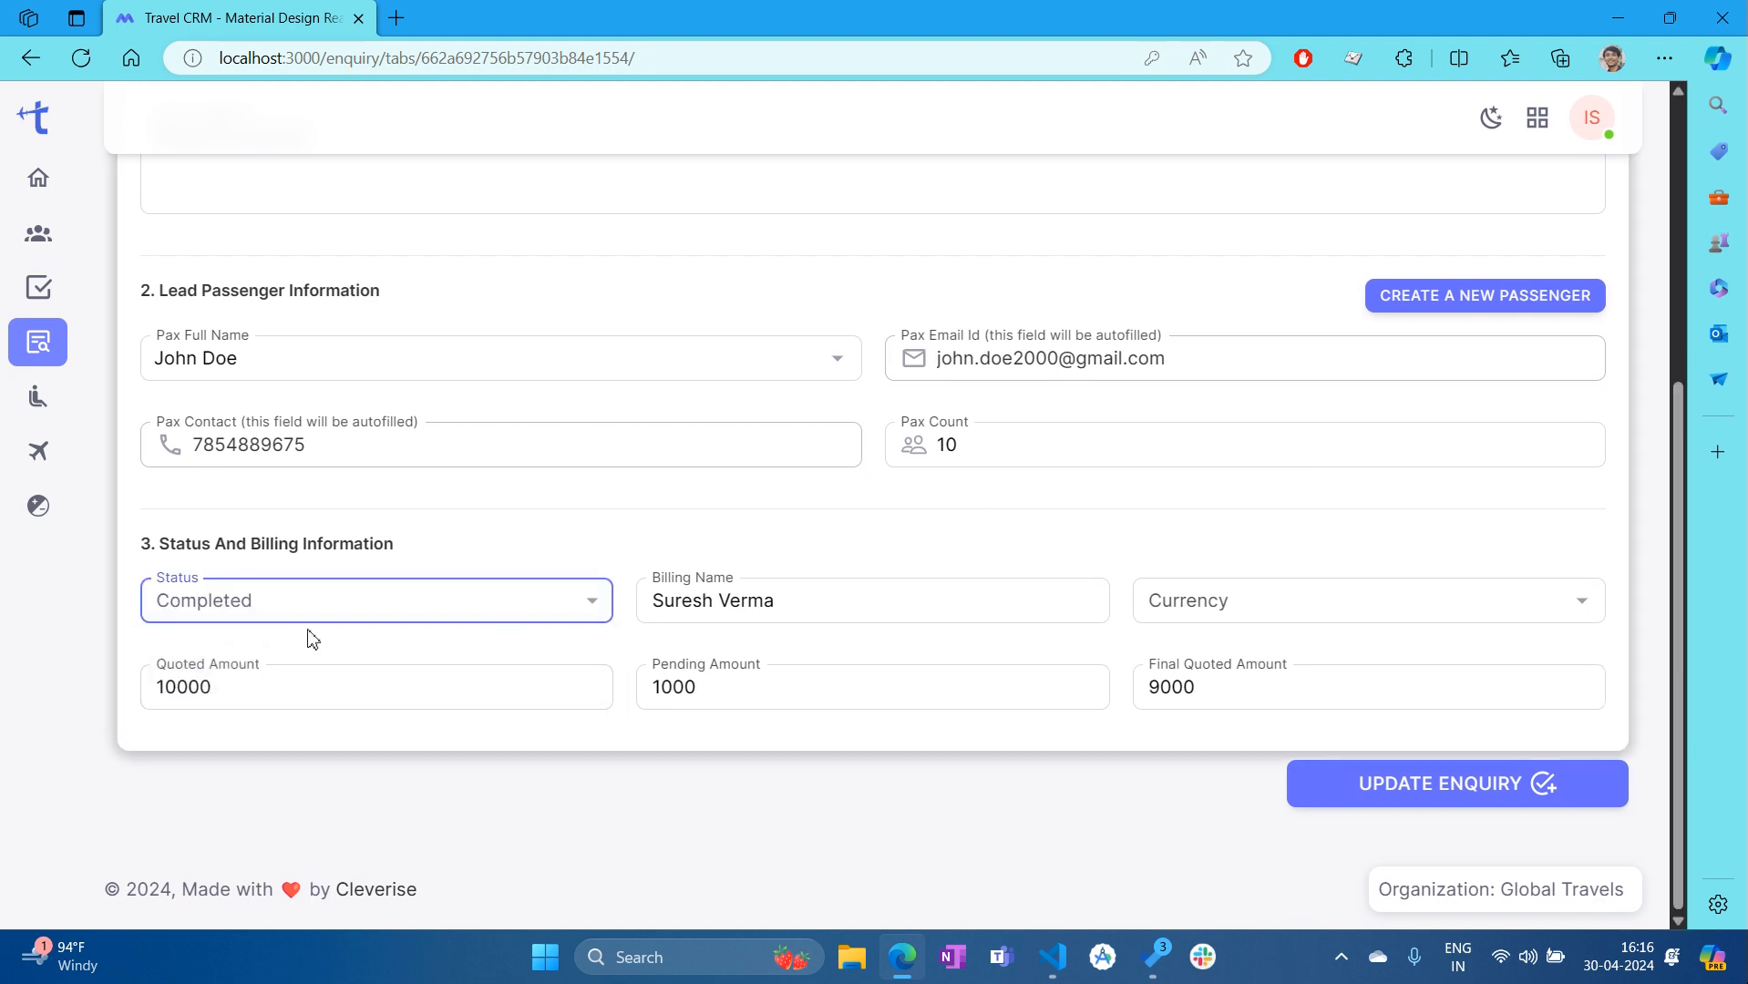
{"action": "left_click", "coordinate": [1340, 592]}
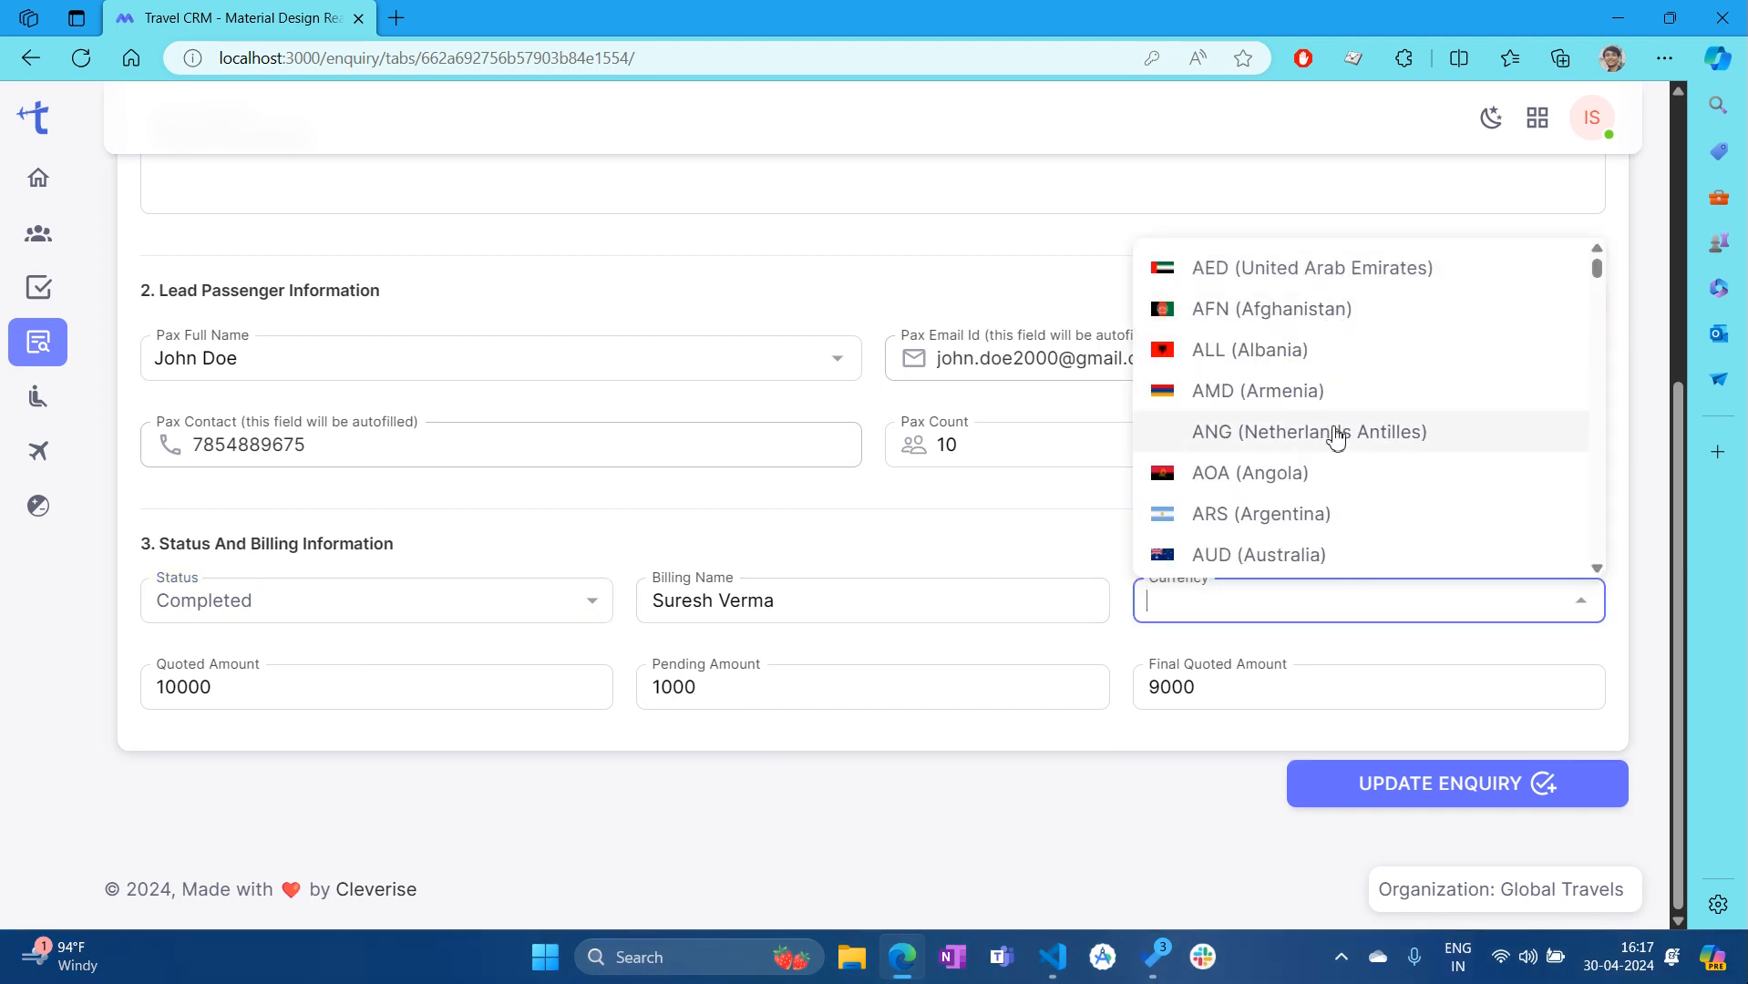
{"action": "scroll", "coordinate": [1336, 437], "scroll_direction": "down", "scroll_amount": 3}
{"action": "type", "text": "usd"}
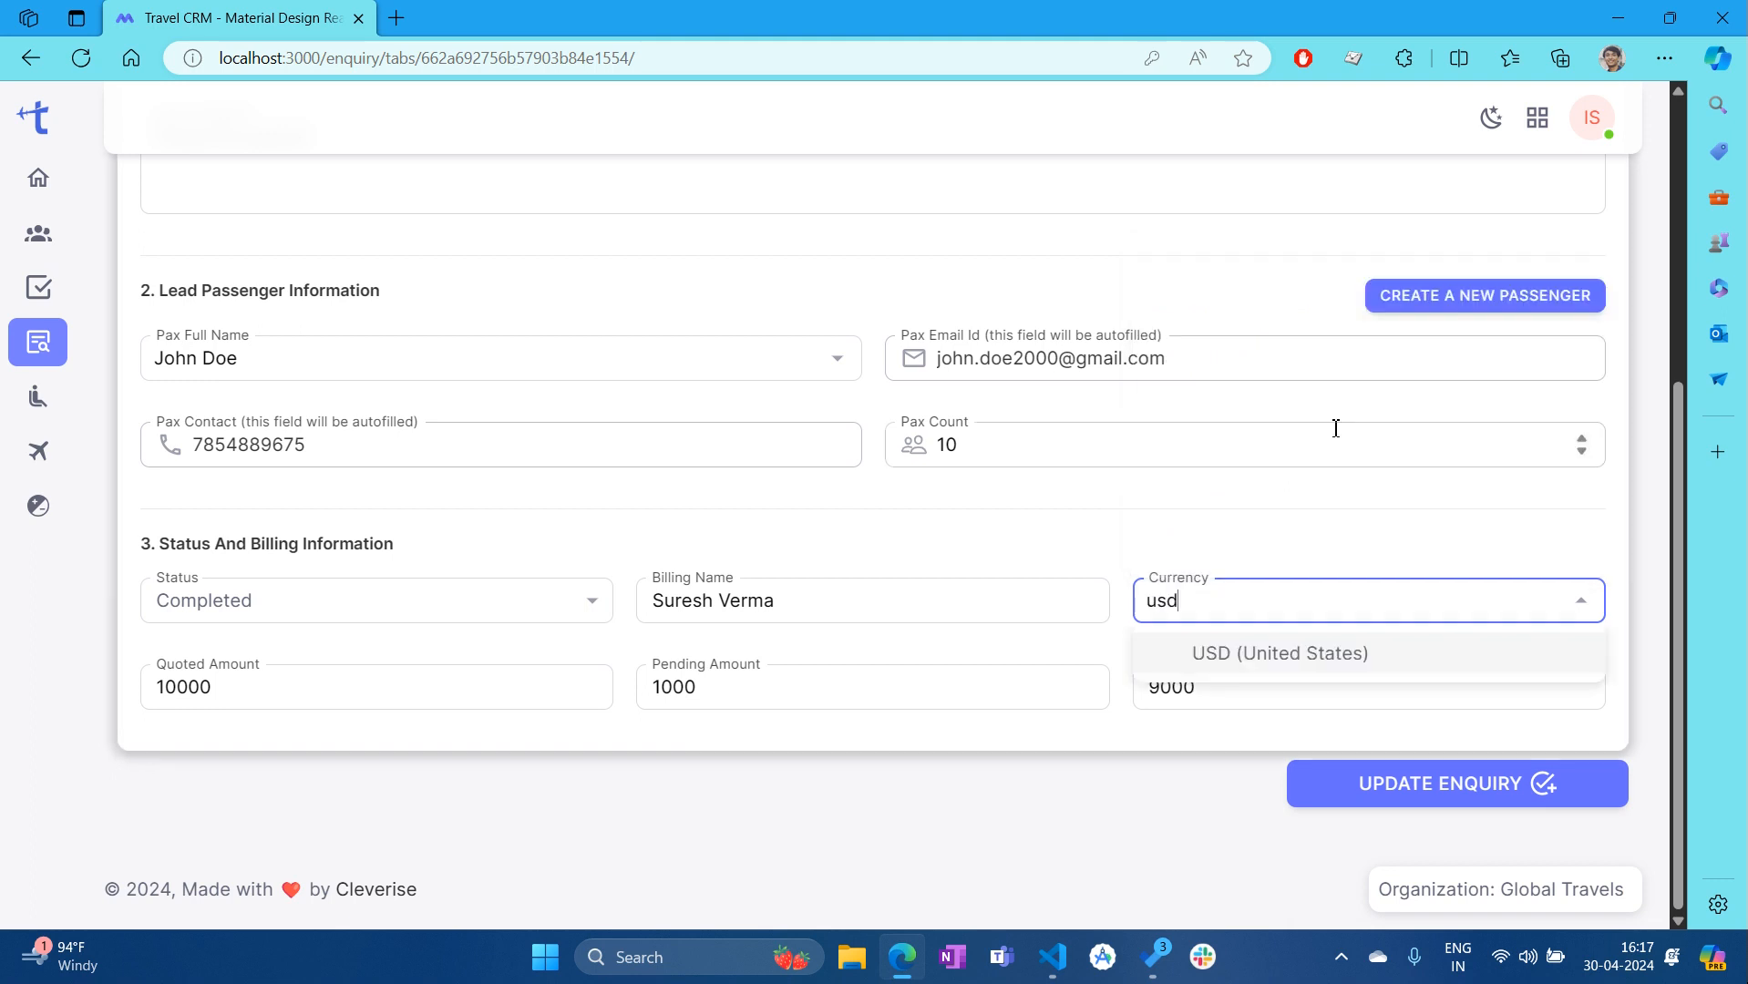
{"action": "left_click", "coordinate": [1211, 653]}
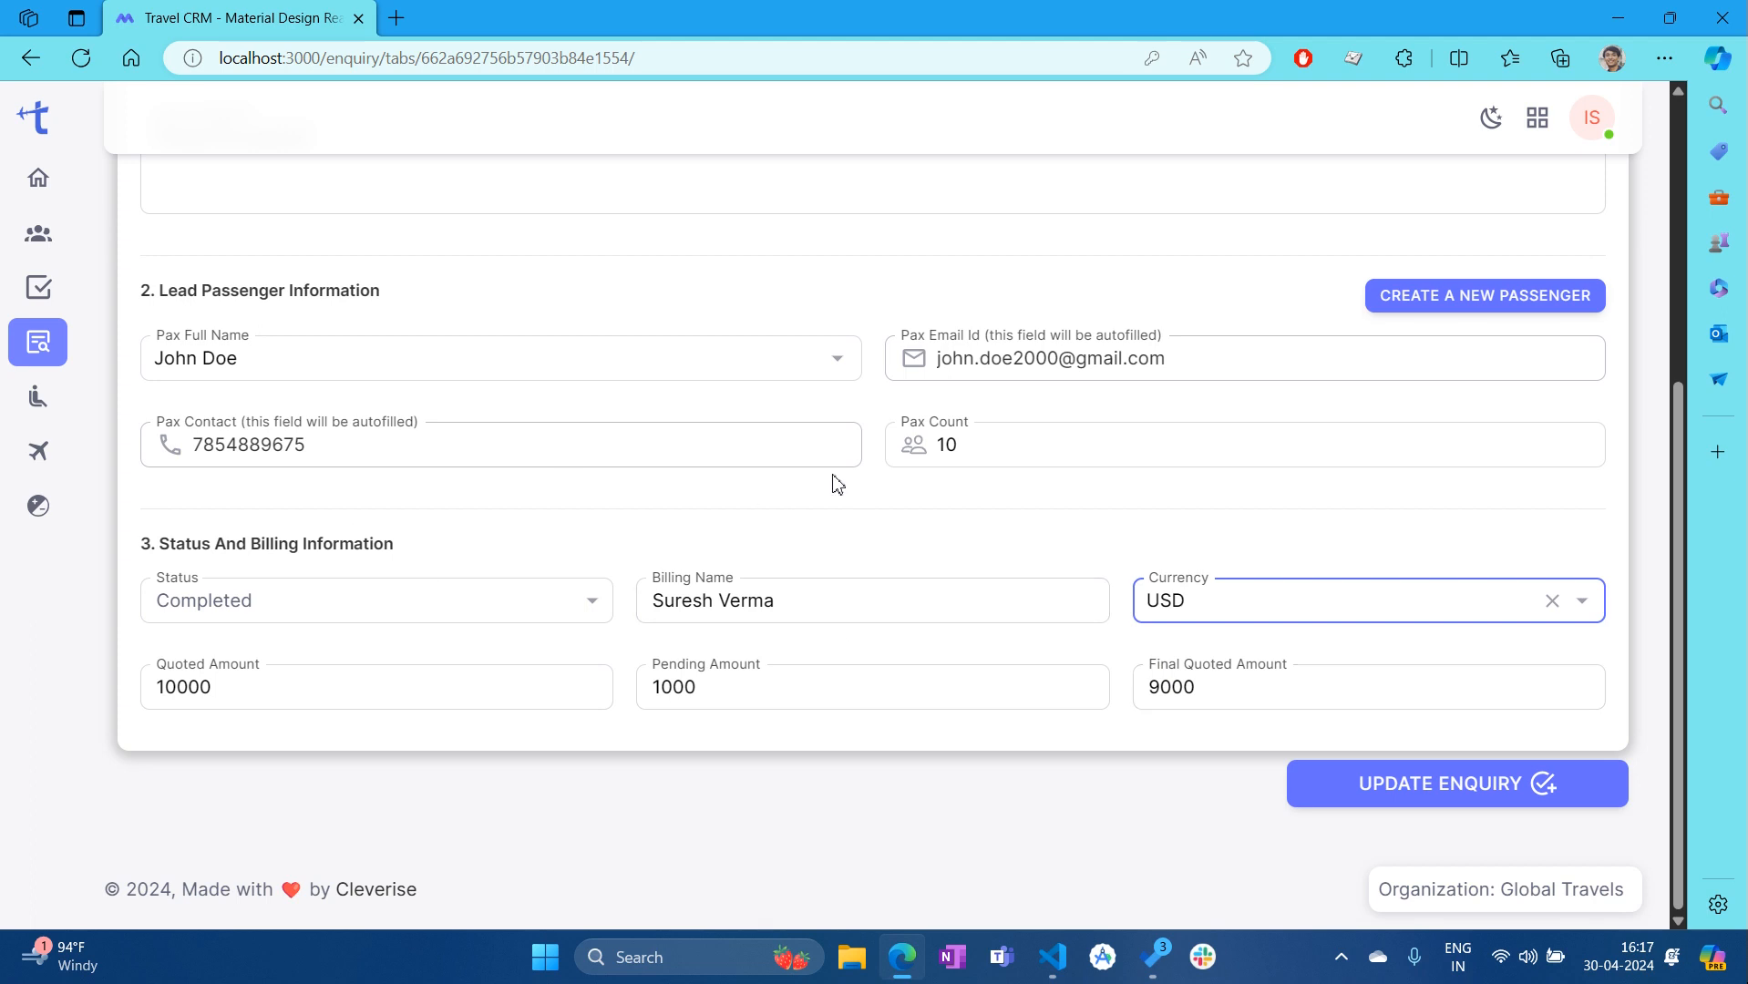
{"action": "scroll", "coordinate": [831, 483], "scroll_direction": "up", "scroll_amount": 4}
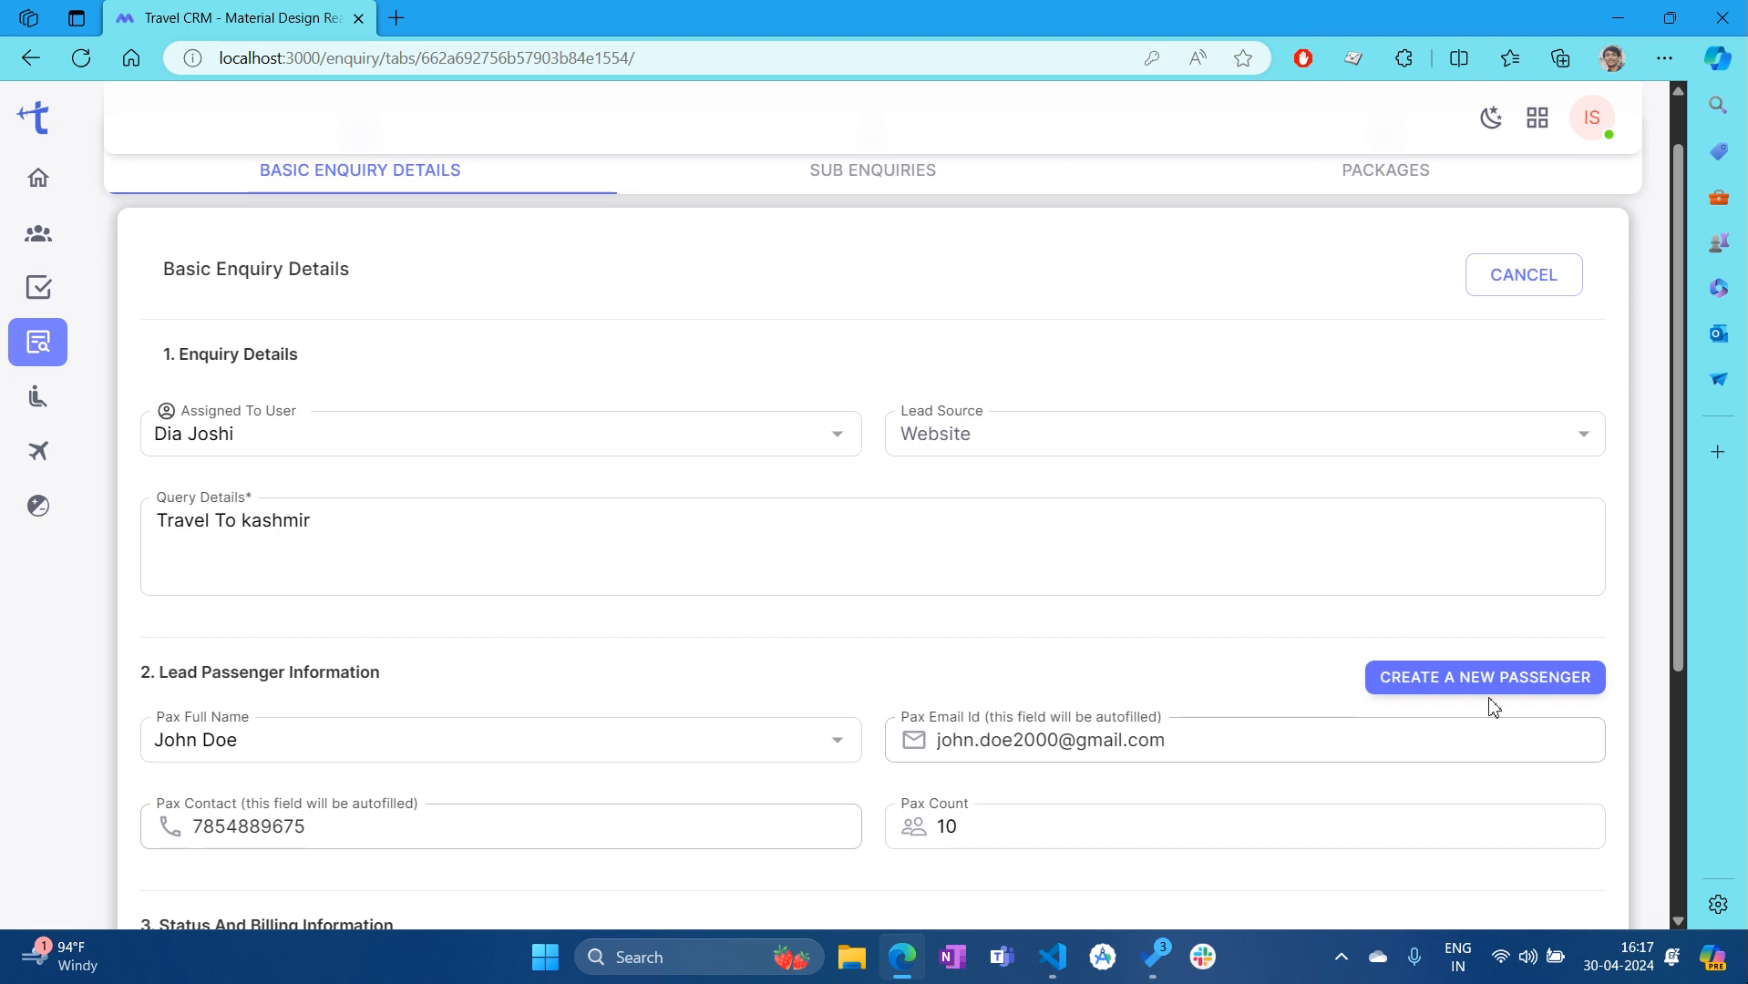
Create a new lead passenger, entering first and last name and autofilling saved details
{"action": "left_click", "coordinate": [1520, 676]}
{"action": "scroll", "coordinate": [387, 351], "scroll_direction": "down", "scroll_amount": 1}
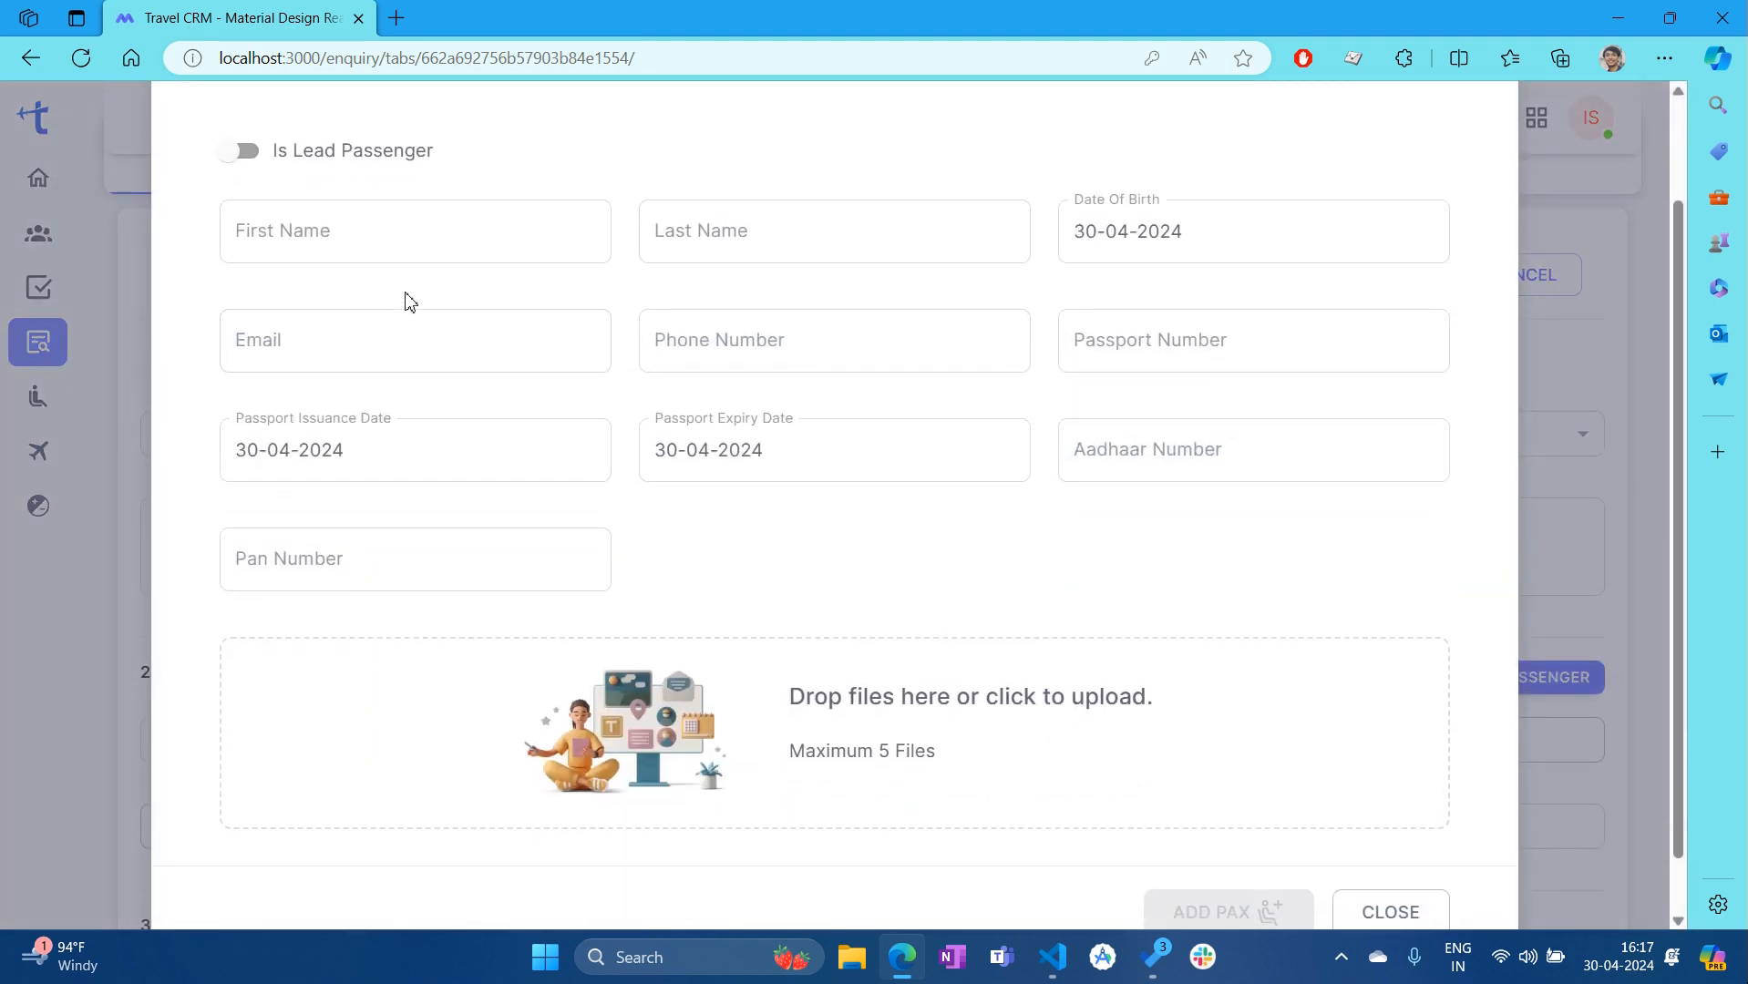
{"action": "left_click", "coordinate": [255, 153]}
{"action": "left_click", "coordinate": [531, 241]}
{"action": "key", "text": "Tab"}
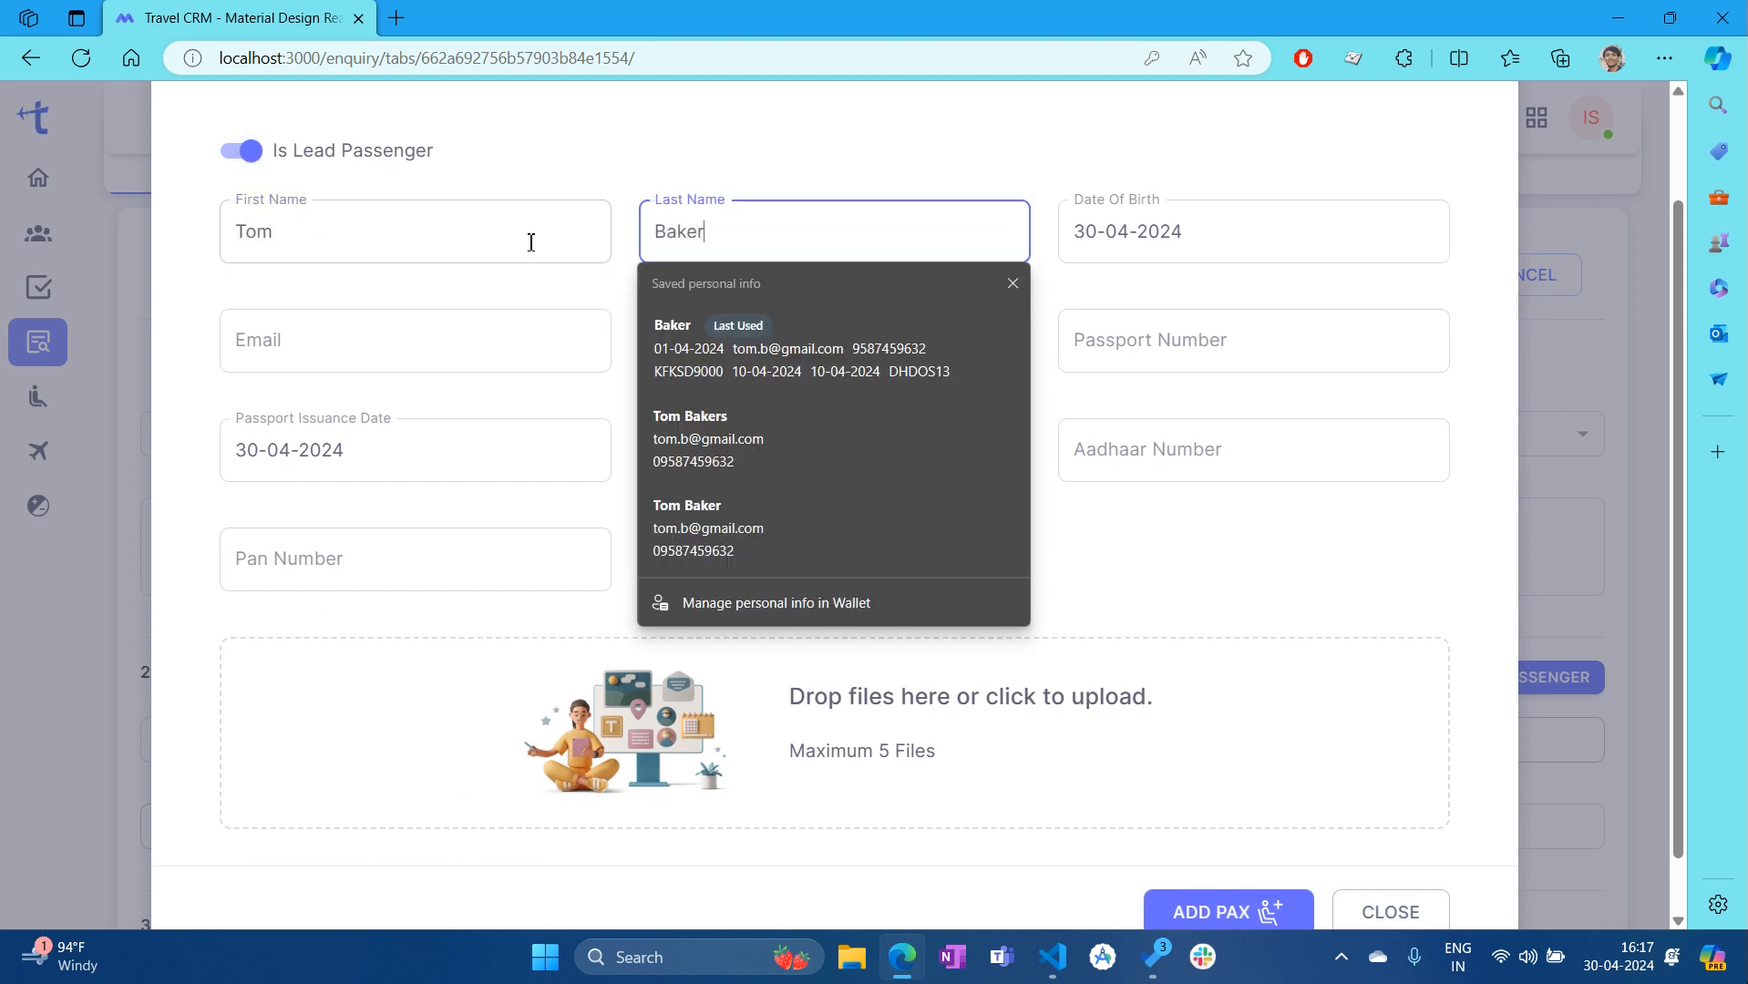
{"action": "key", "text": "Down"}
{"action": "key", "text": "Return"}
{"action": "left_click", "coordinate": [1175, 468]}
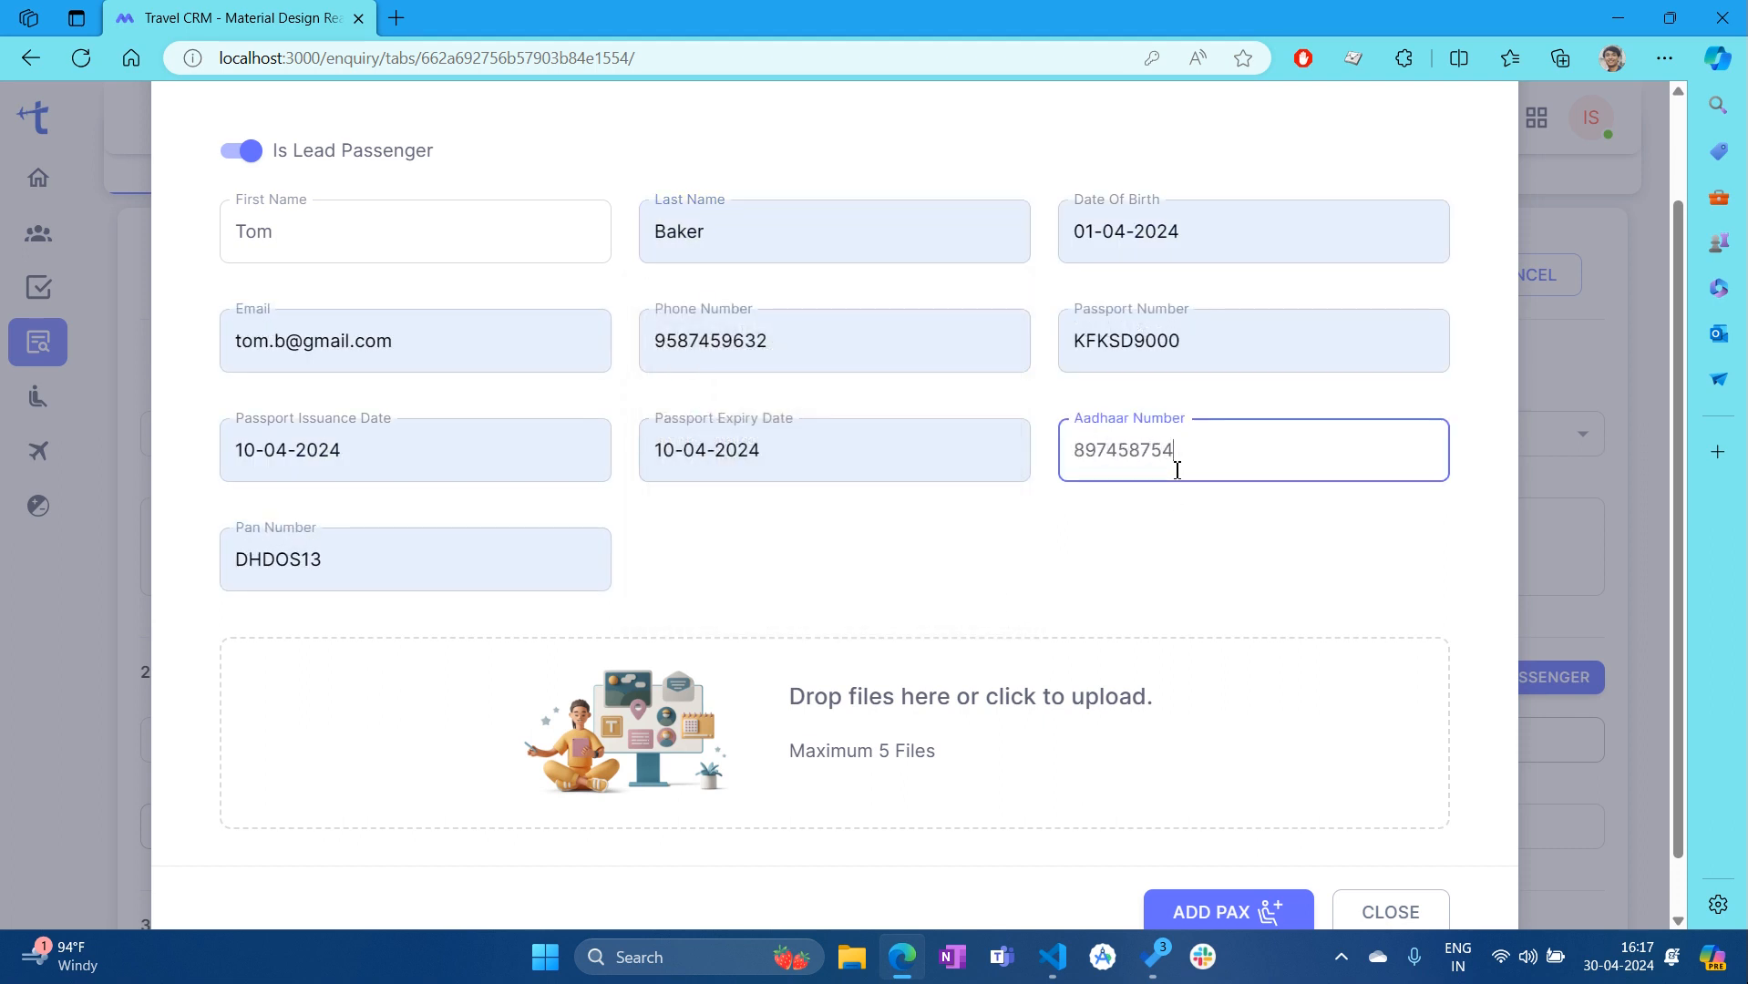
{"action": "left_click", "coordinate": [1261, 558]}
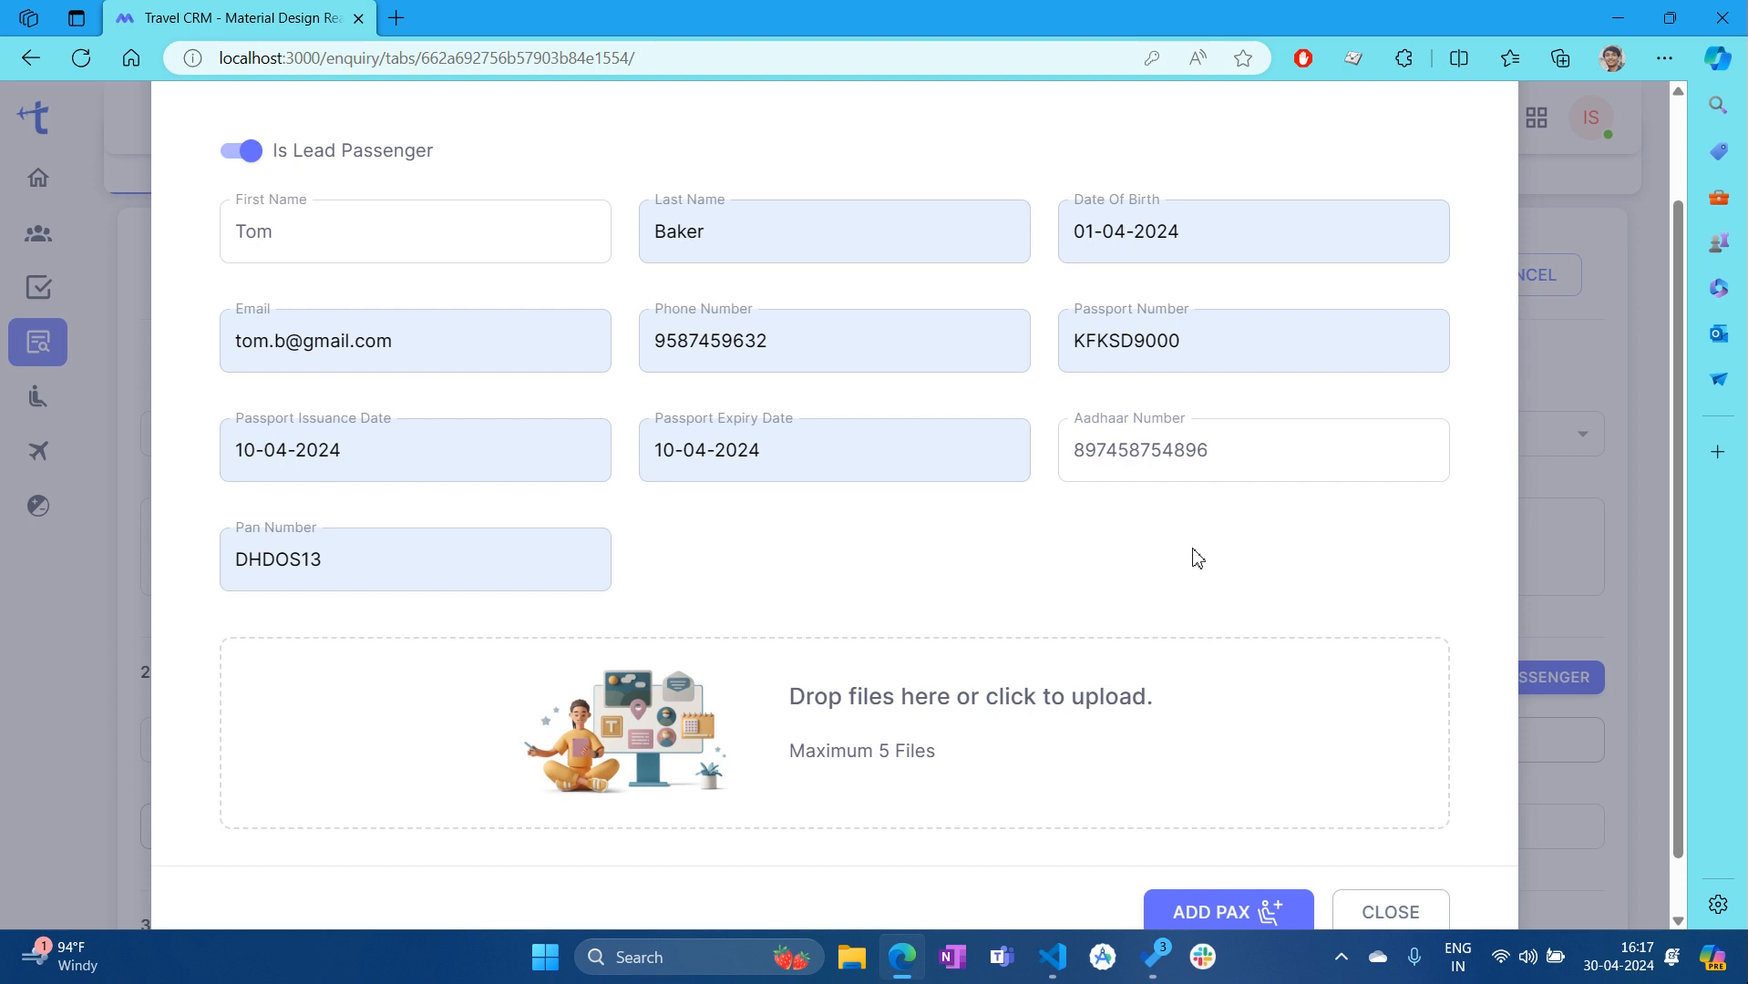
Choose the new passenger as lead in Pax Full Name and update the enquiry
{"action": "scroll", "coordinate": [1267, 556], "scroll_direction": "down", "scroll_amount": 1}
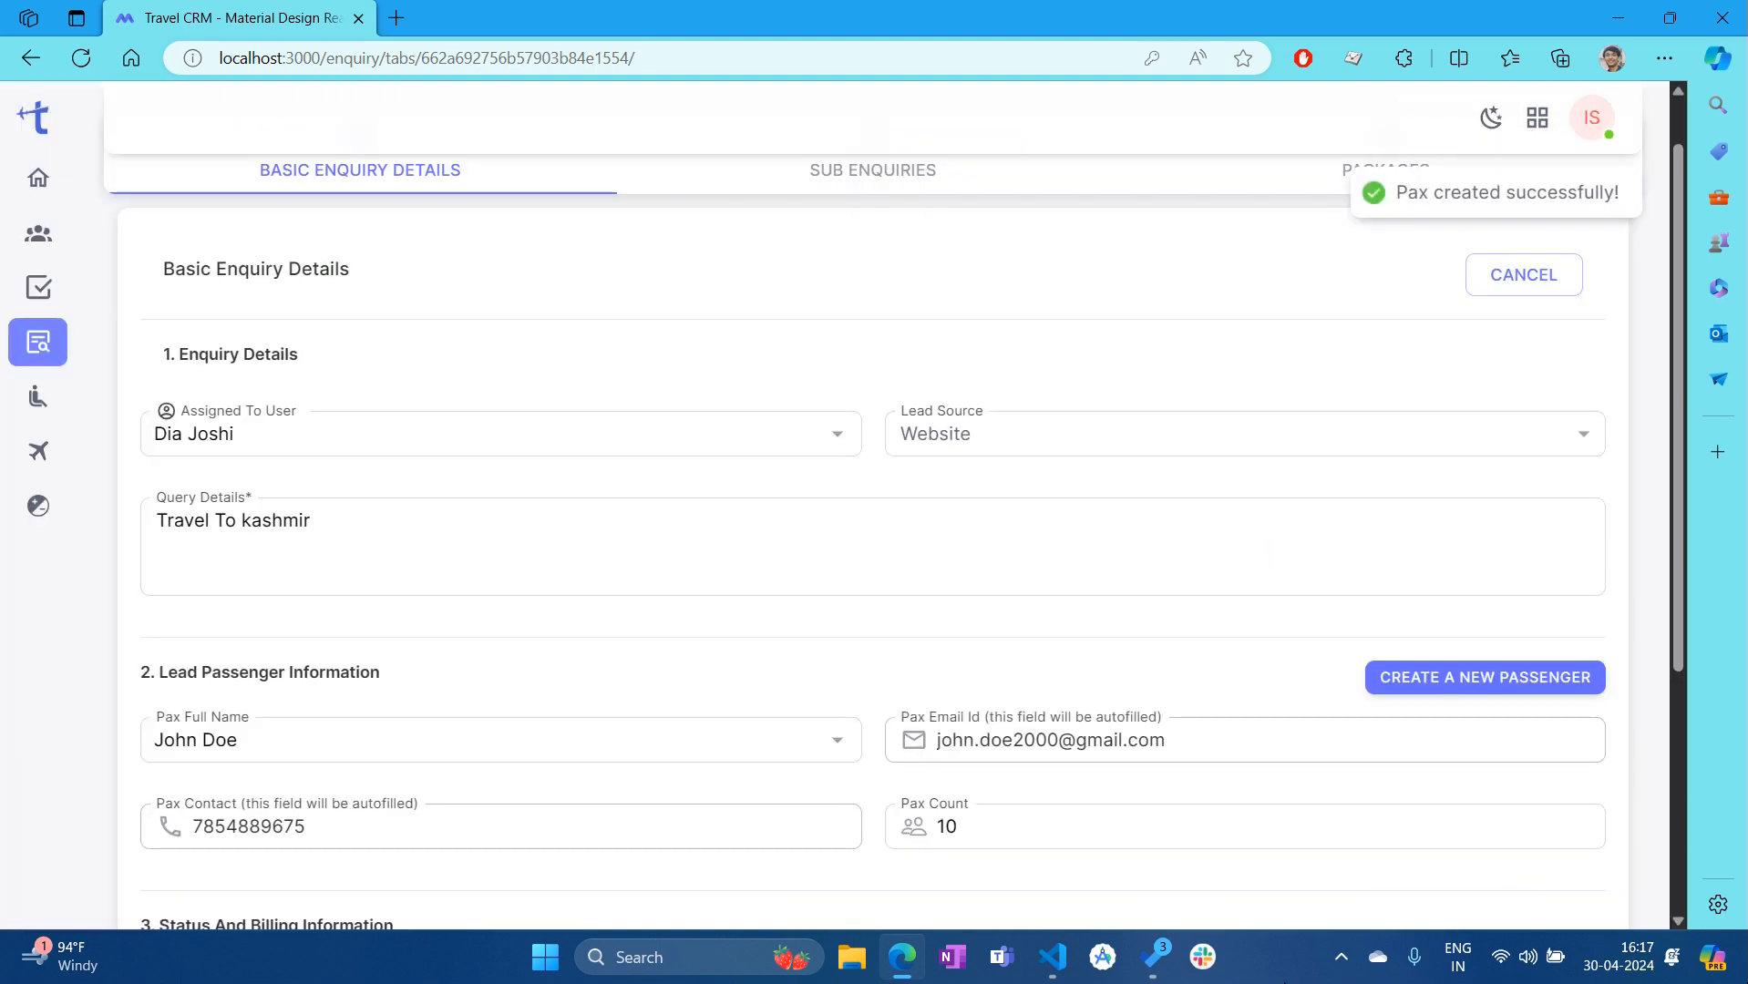
{"action": "scroll", "coordinate": [939, 465], "scroll_direction": "down", "scroll_amount": 1}
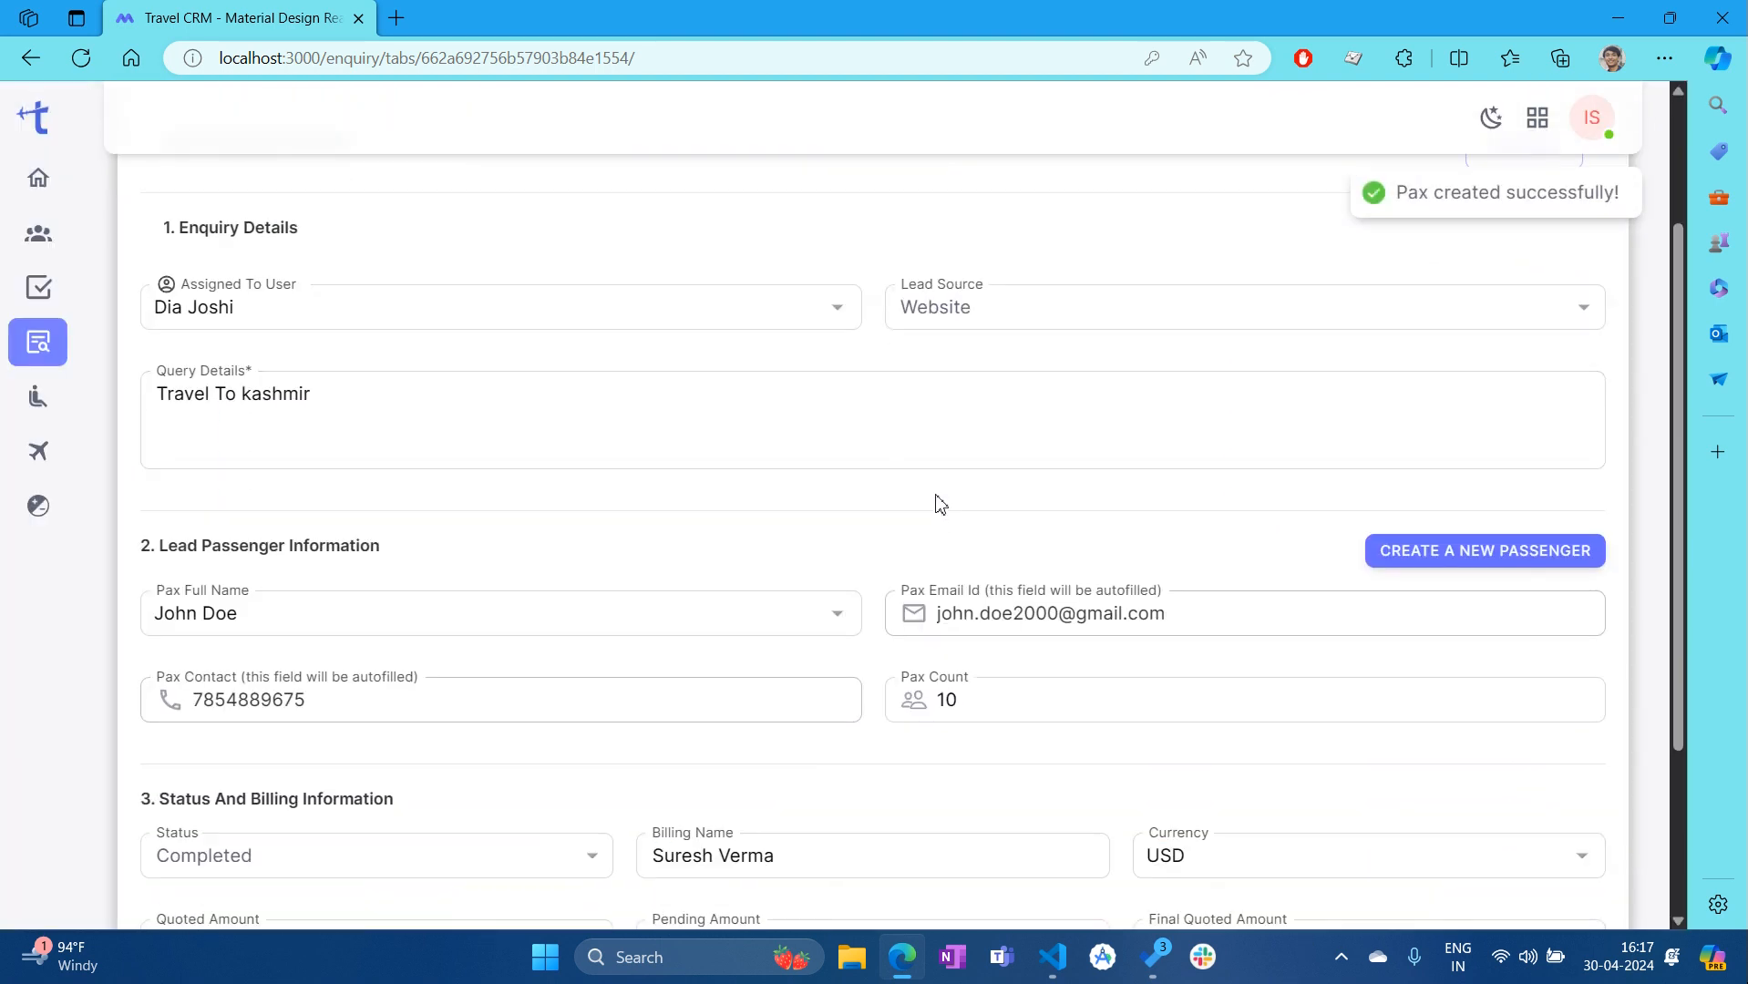
{"action": "left_click", "coordinate": [839, 617]}
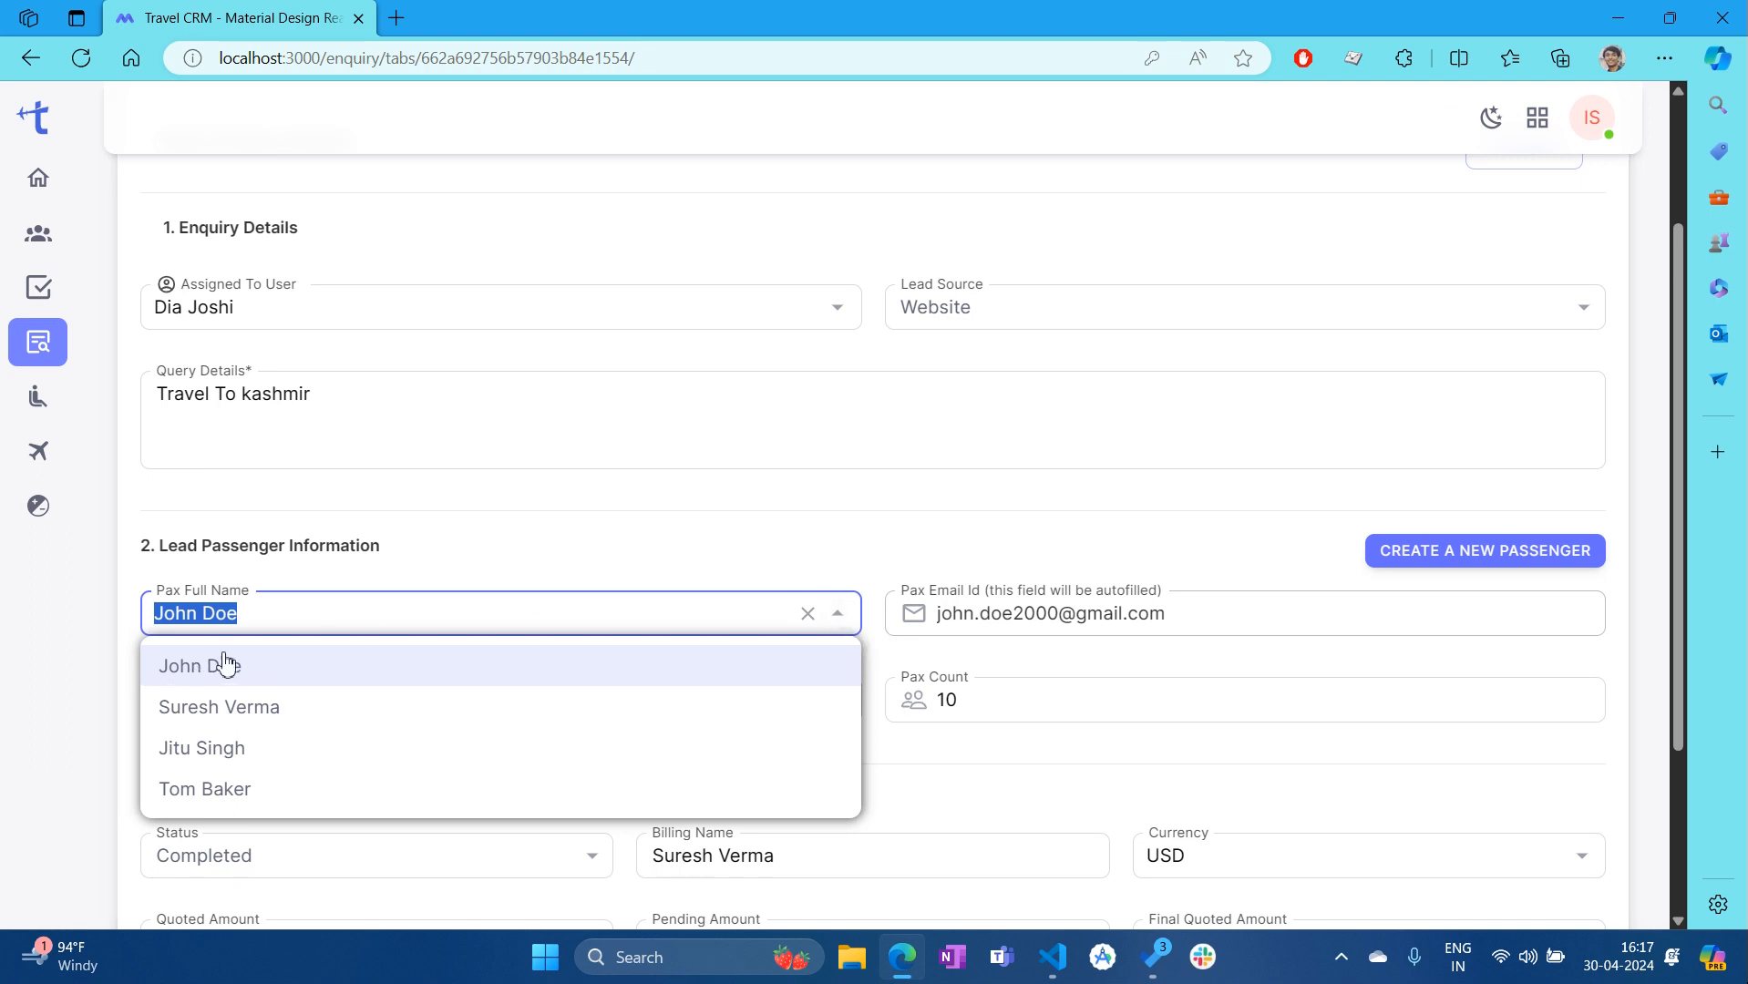
{"action": "left_click", "coordinate": [233, 791]}
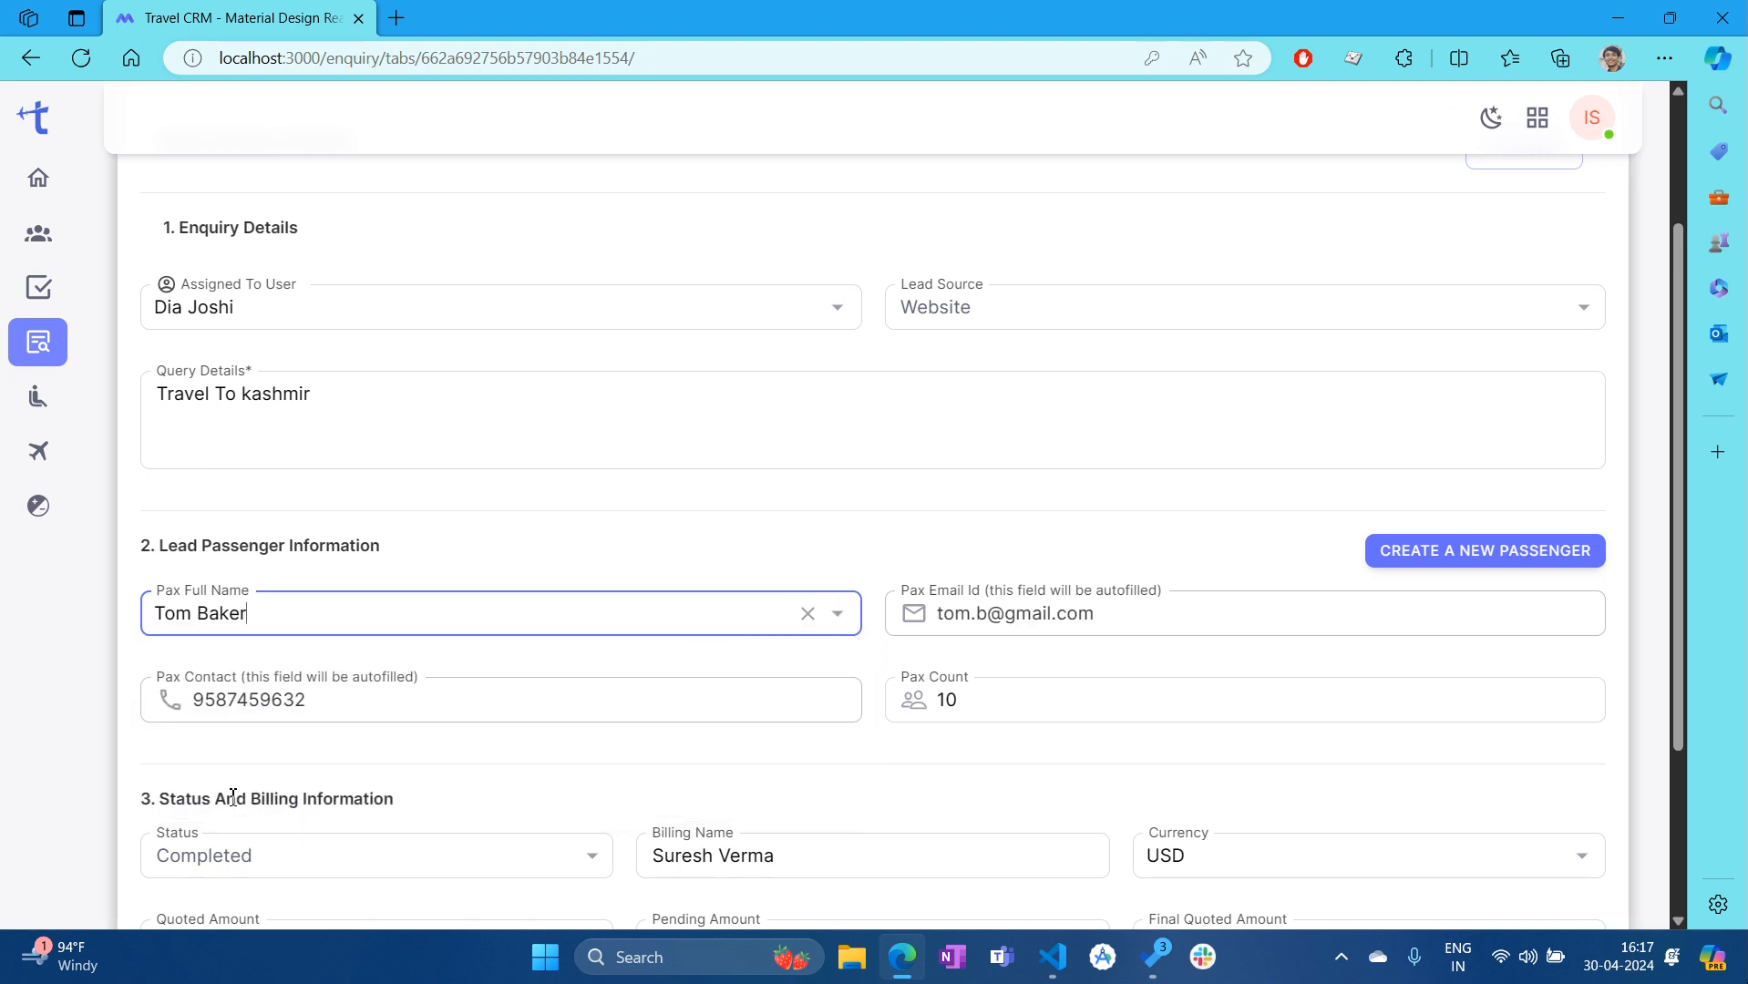
{"action": "left_click", "coordinate": [934, 567]}
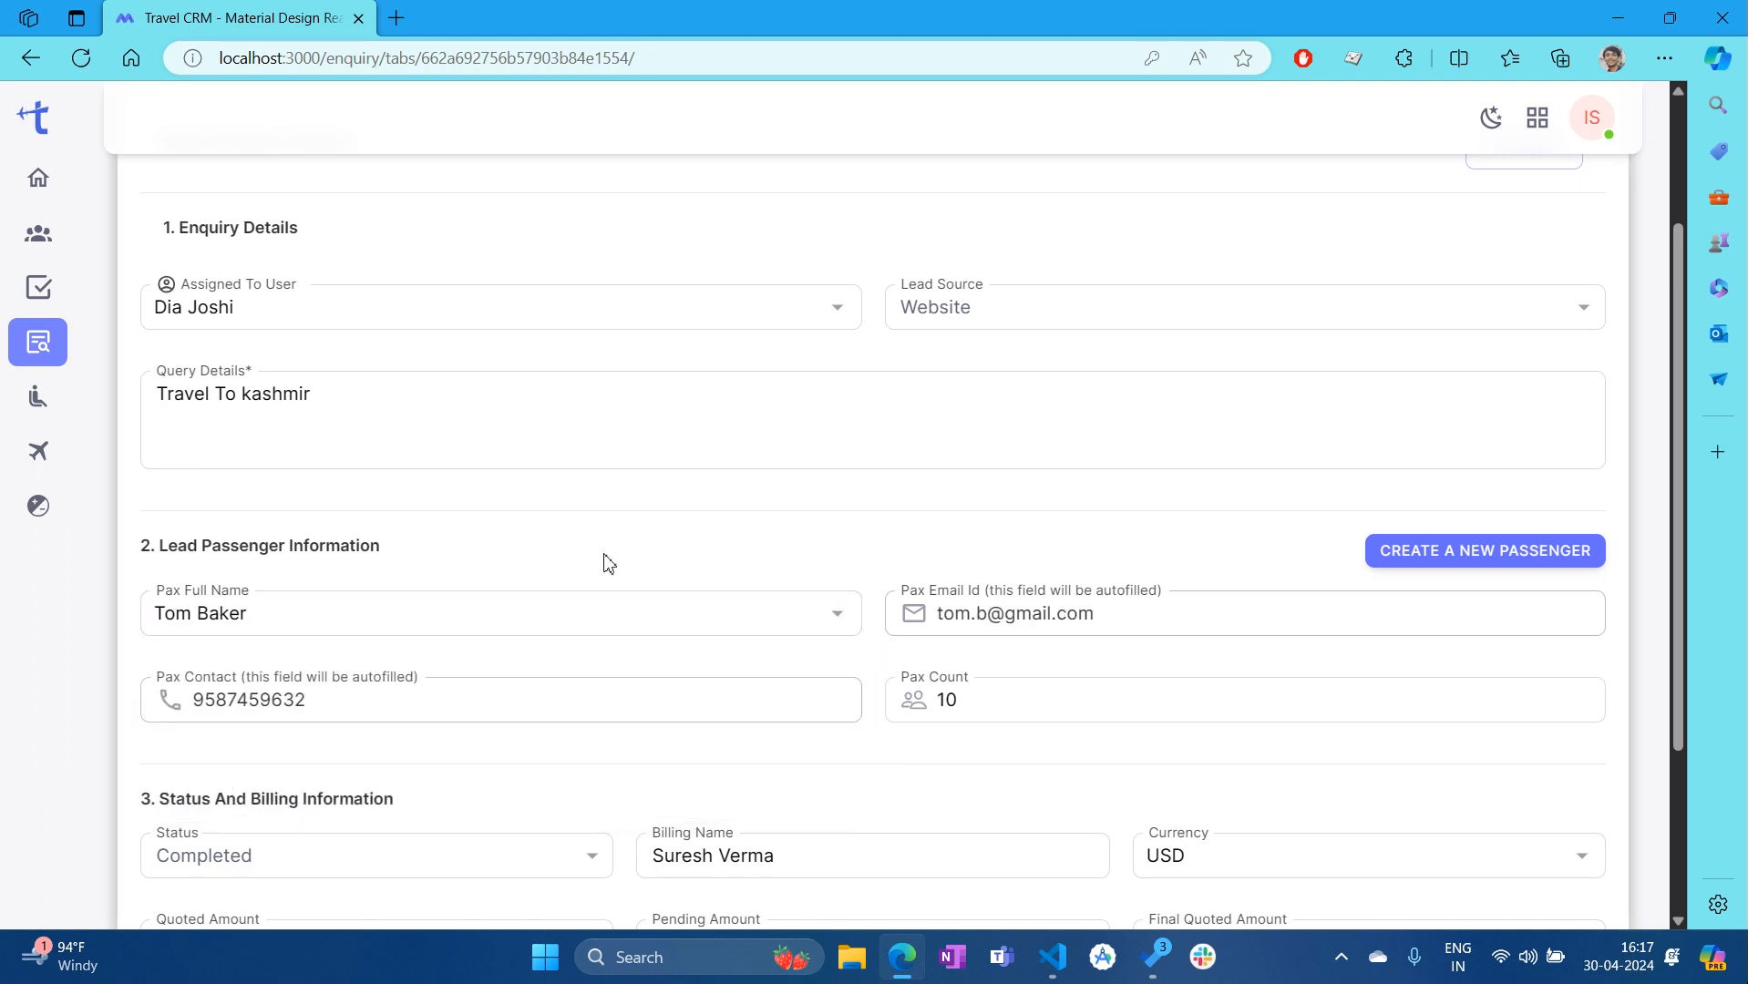
{"action": "scroll", "coordinate": [902, 588], "scroll_direction": "up", "scroll_amount": 2}
{"action": "scroll", "coordinate": [902, 587], "scroll_direction": "down", "scroll_amount": 5}
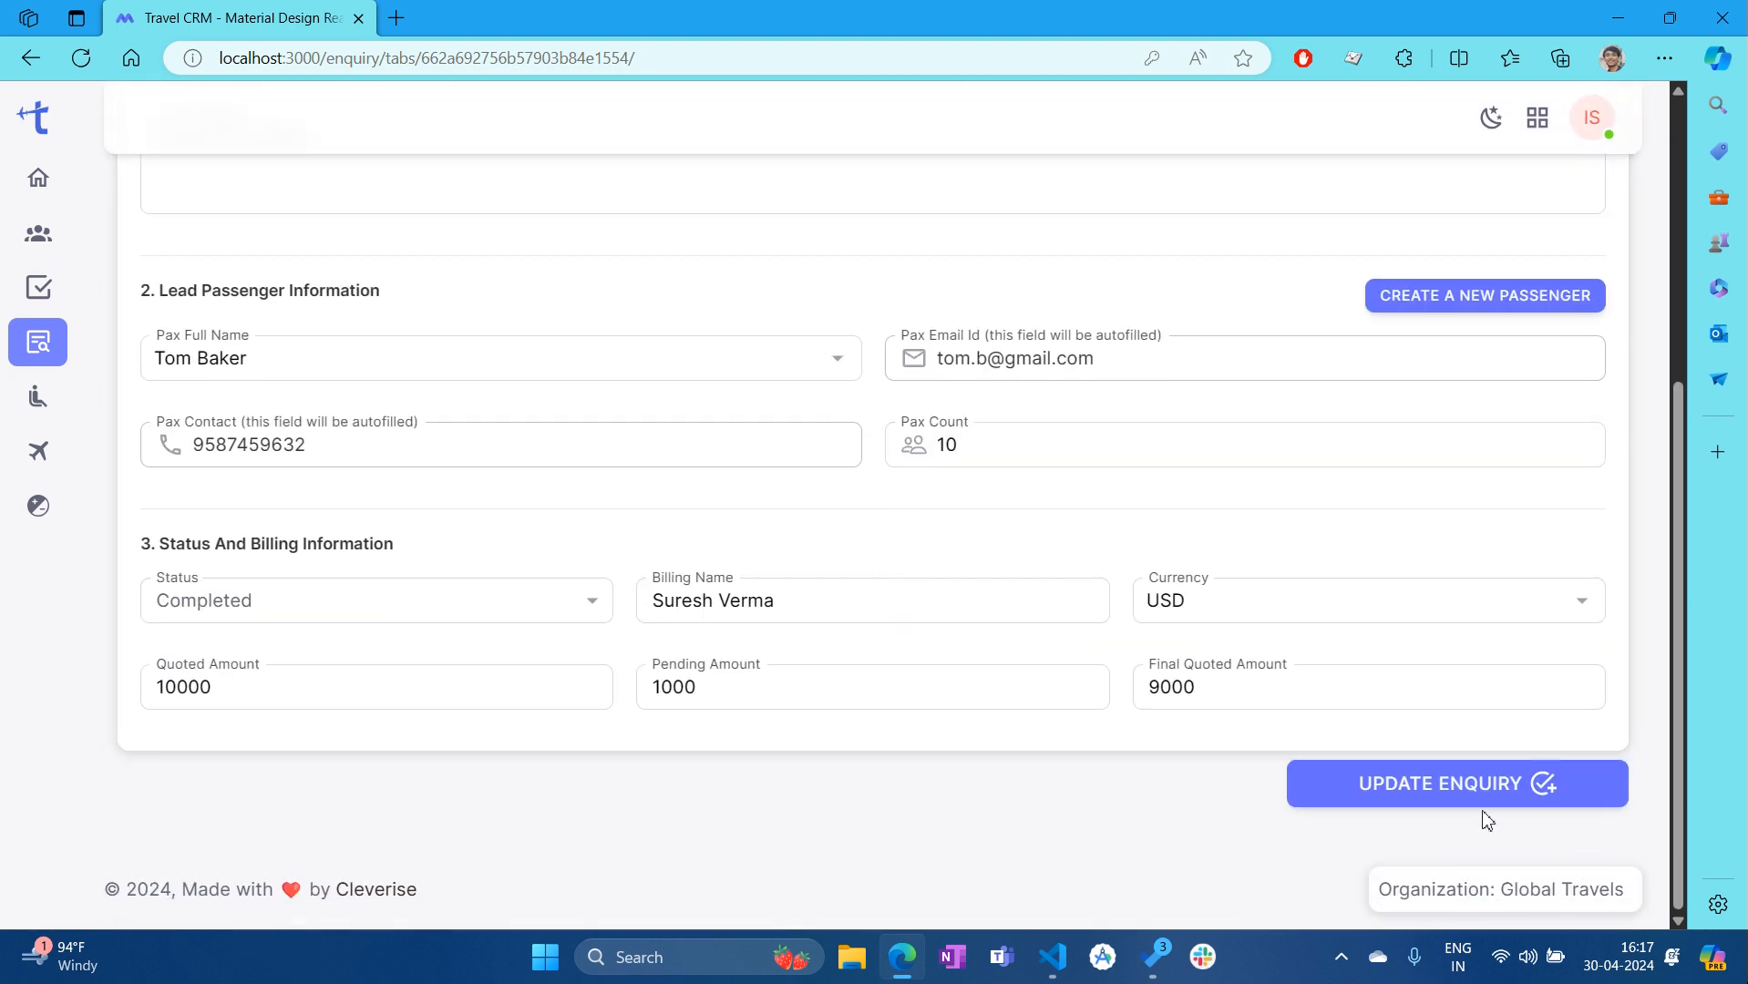
{"action": "left_click", "coordinate": [1432, 801]}
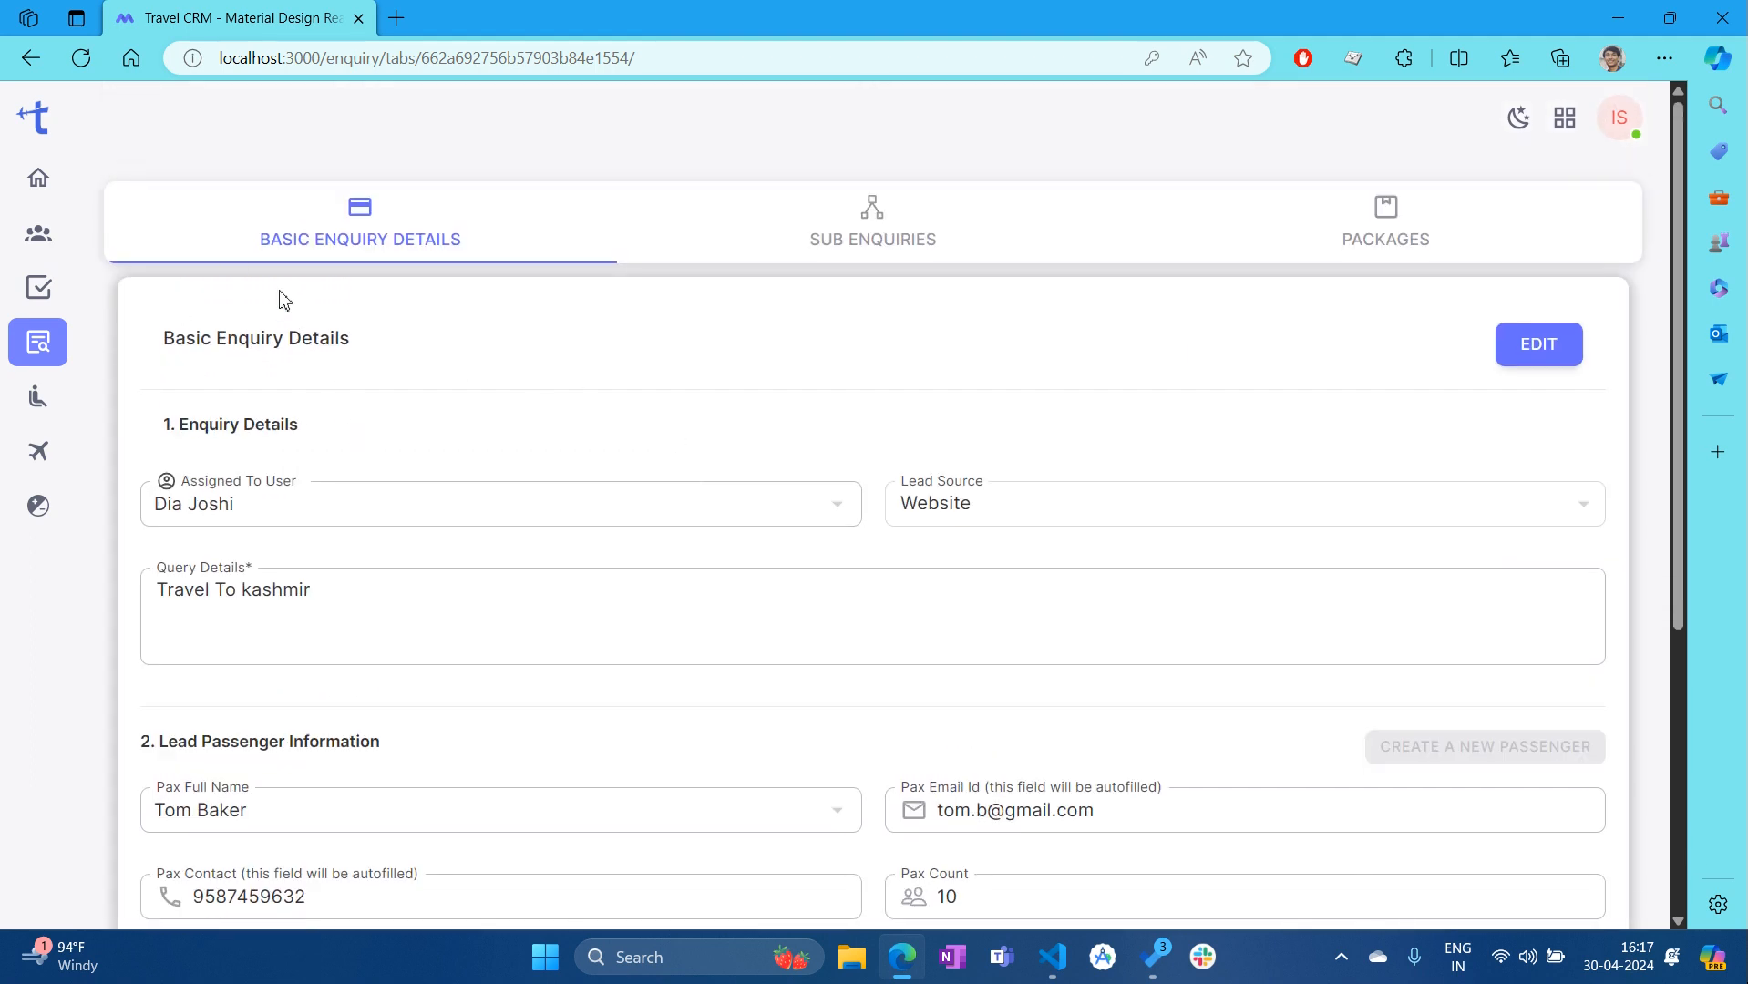
{"action": "left_click", "coordinate": [859, 247]}
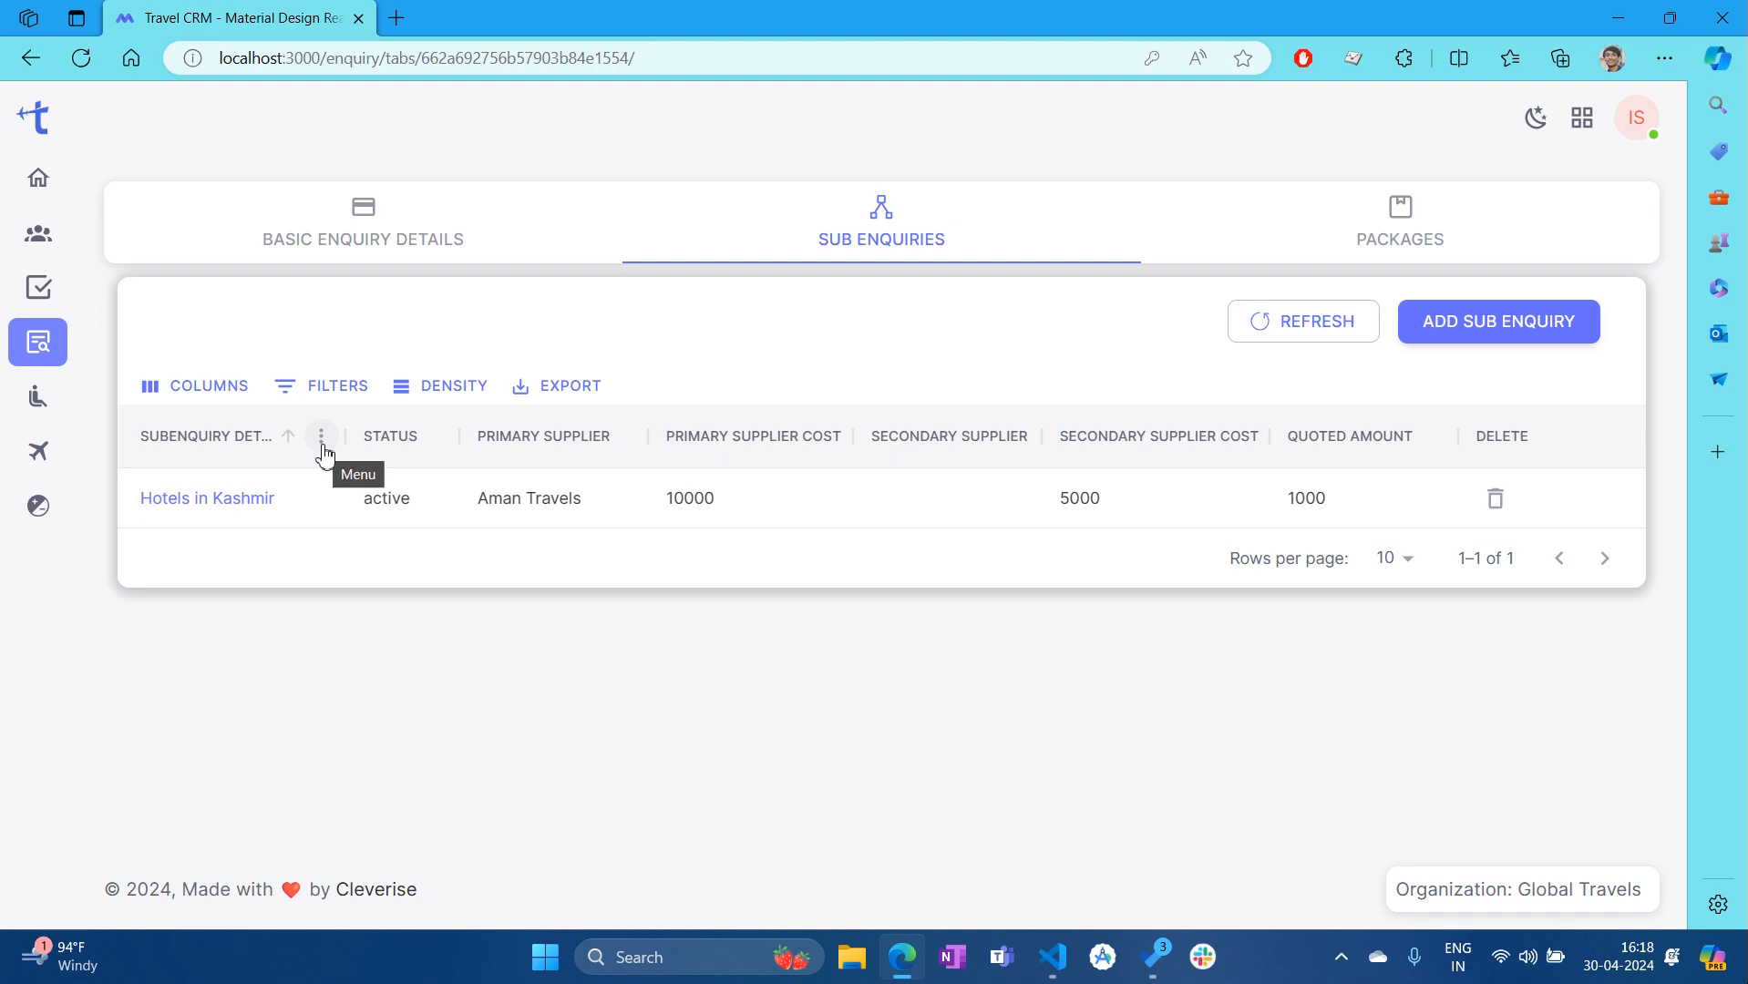
Start a new sub-enquiry from the Sub Enquiries tab with ADD SUB ENQUIRY
{"action": "left_click", "coordinate": [1459, 339]}
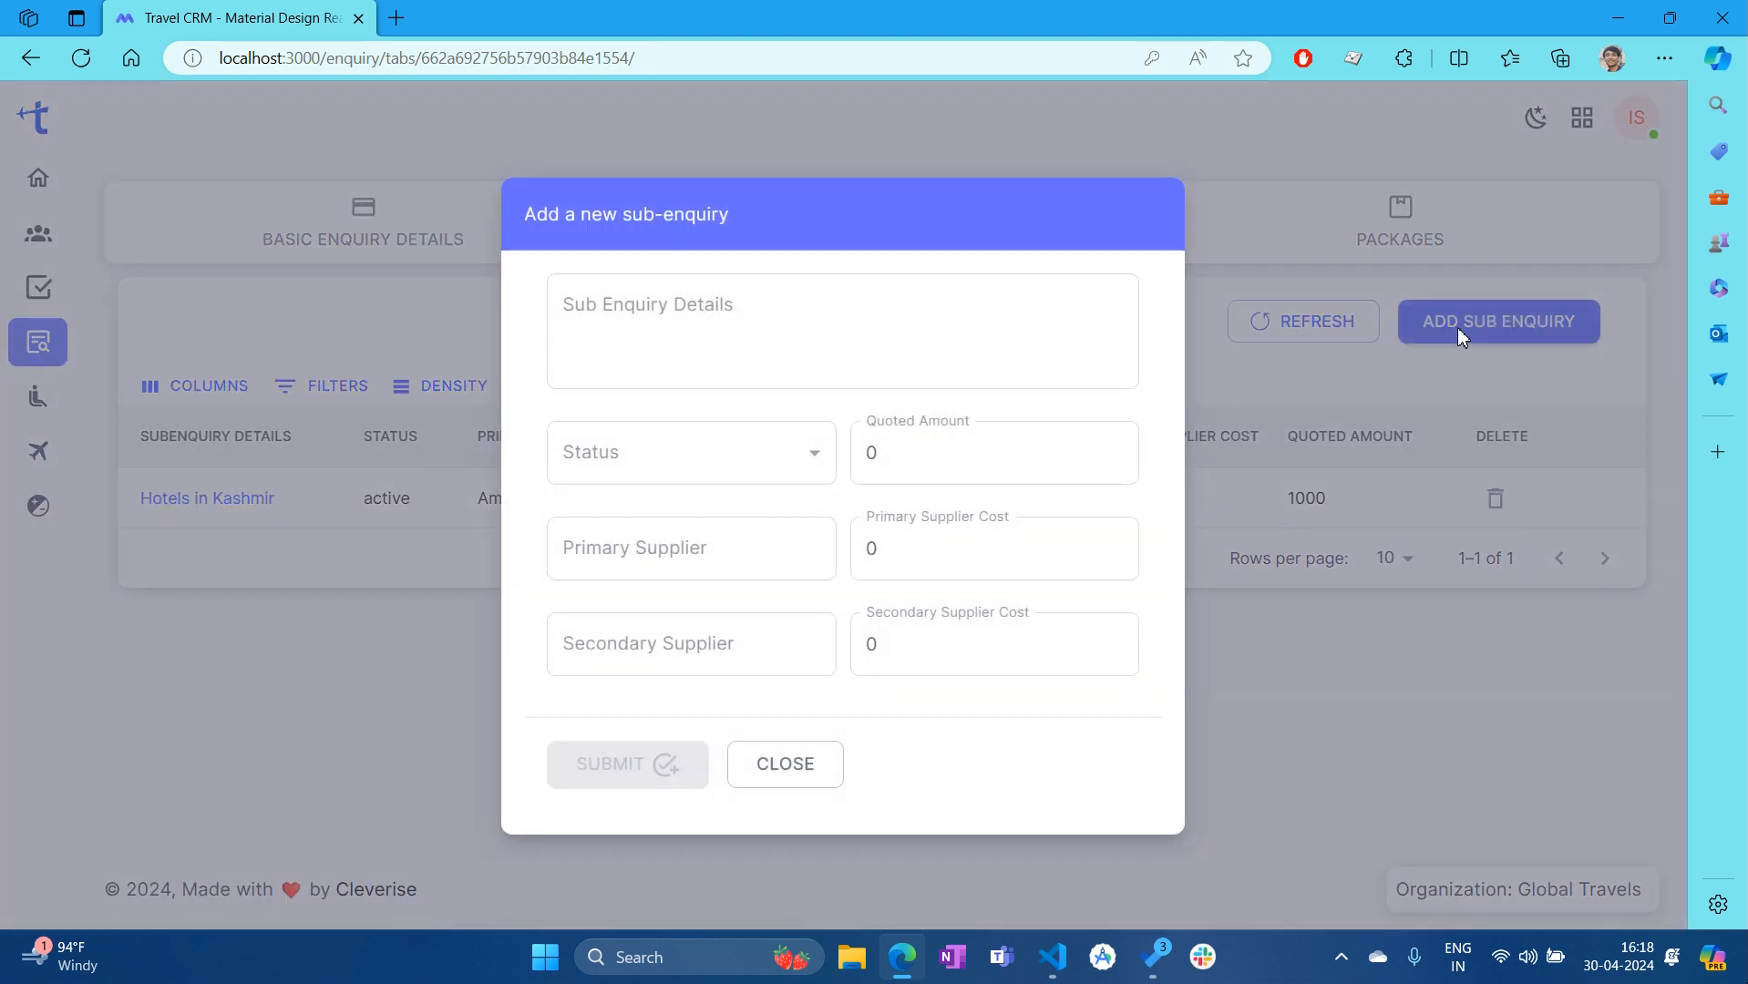
Enter details 'New Subenquiry', status Pending, and the quoted and supplier cost amounts
{"action": "left_click", "coordinate": [802, 359]}
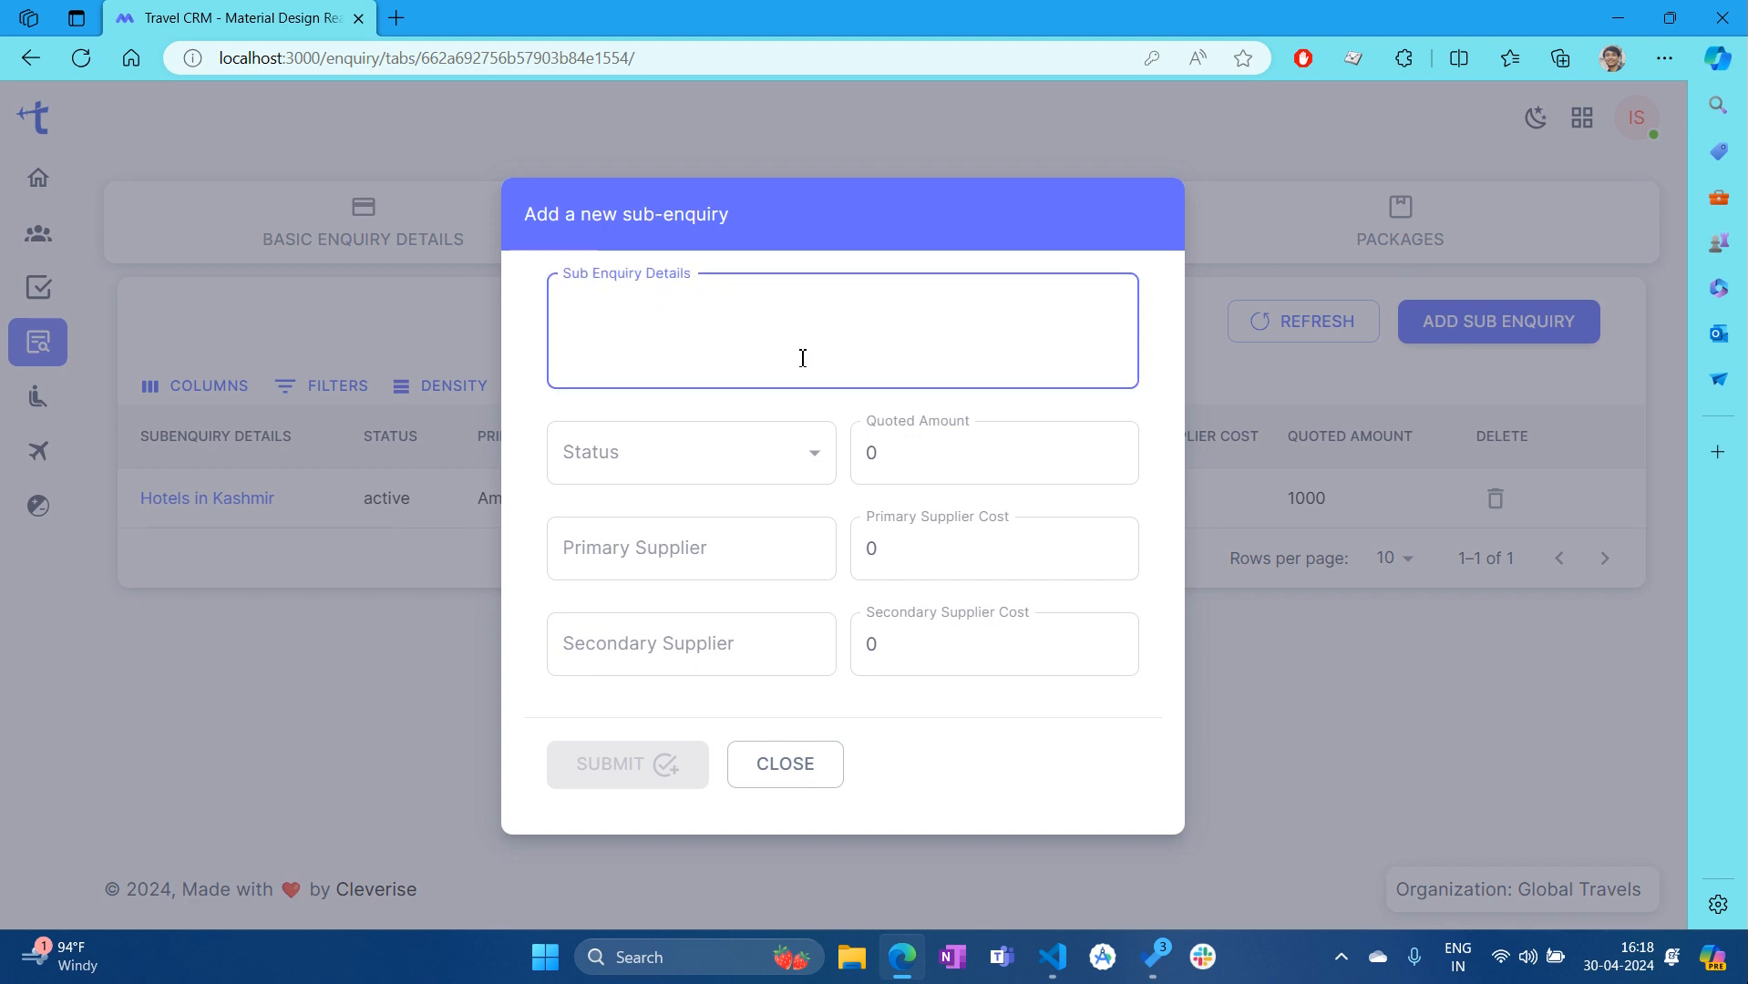
{"action": "type", "text": "New"}
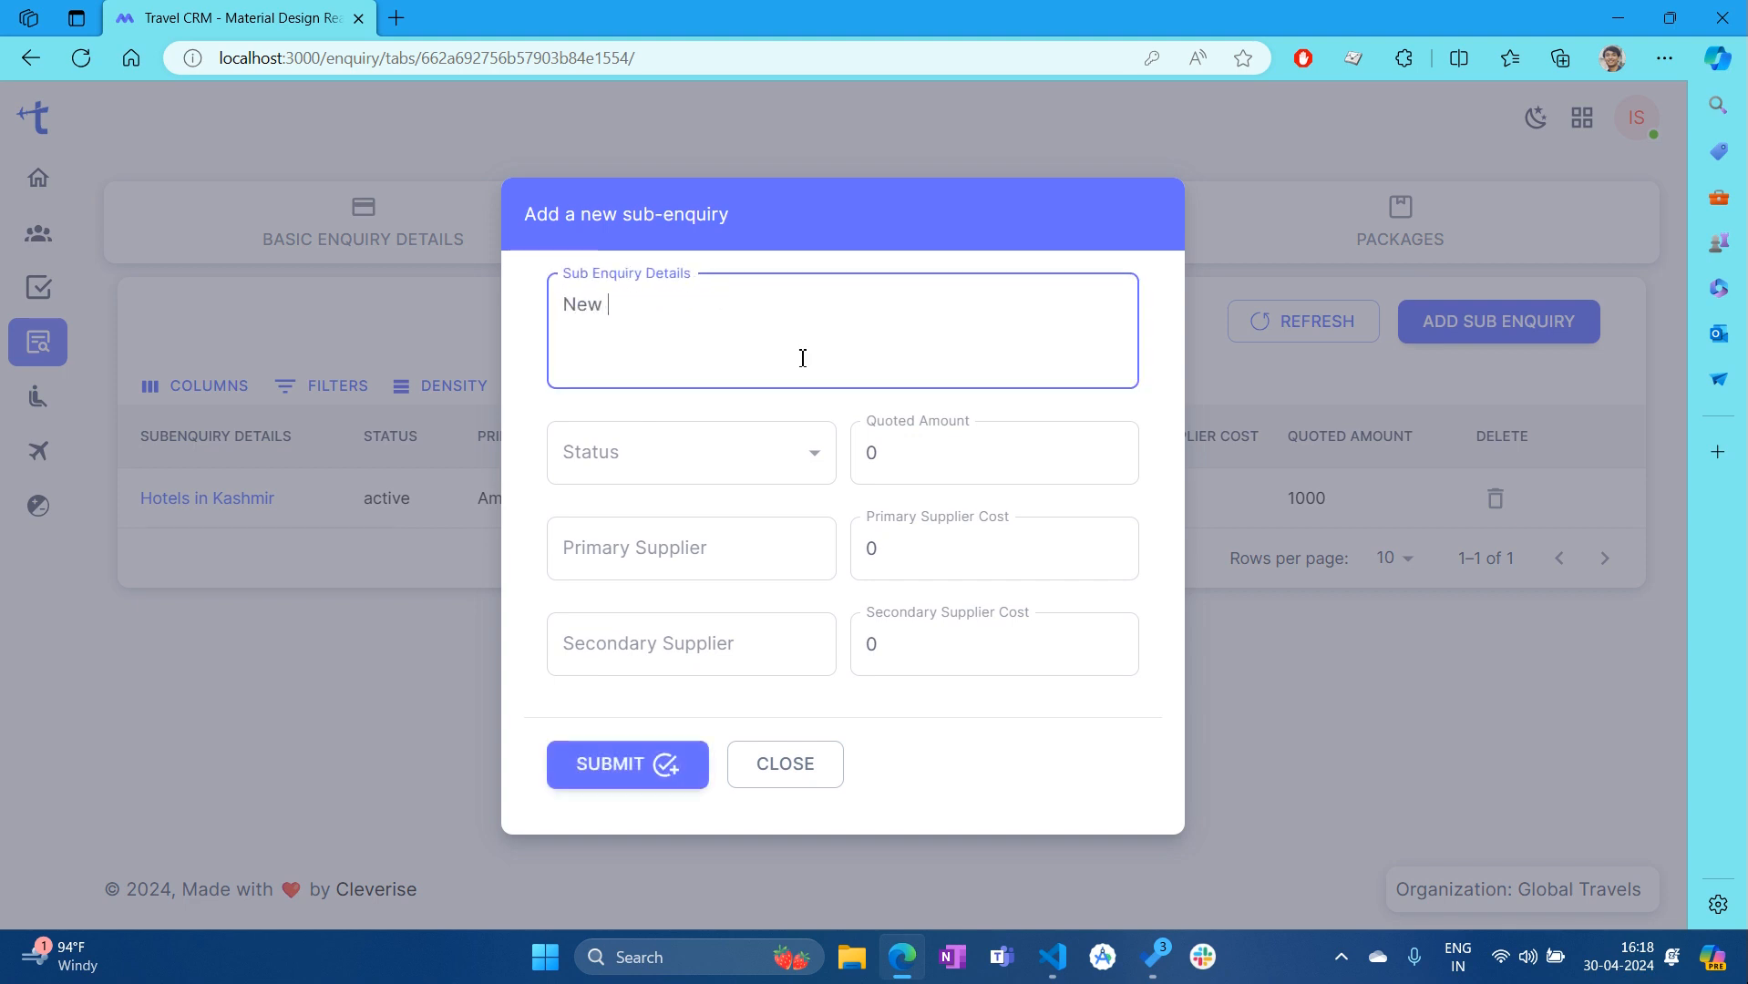
{"action": "type", "text": " Subenquiry"}
{"action": "key", "text": "BackSpace"}
{"action": "left_click", "coordinate": [784, 470]}
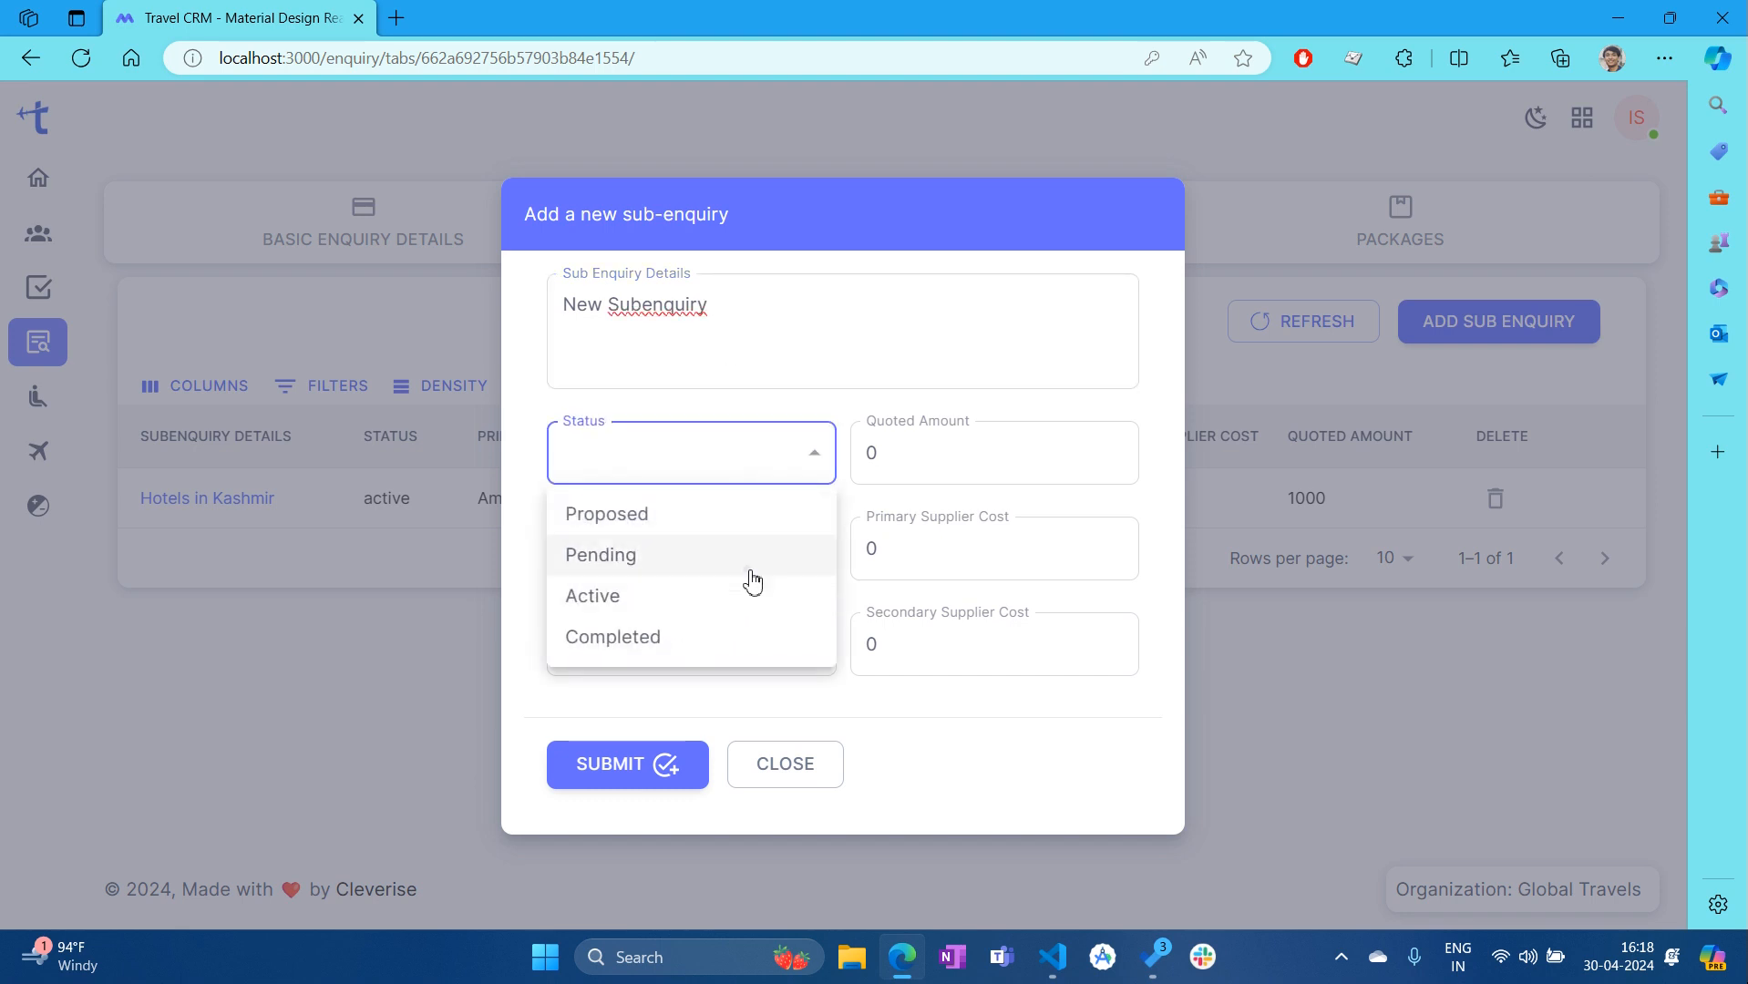
{"action": "left_click", "coordinate": [753, 560]}
{"action": "left_click", "coordinate": [1007, 466]}
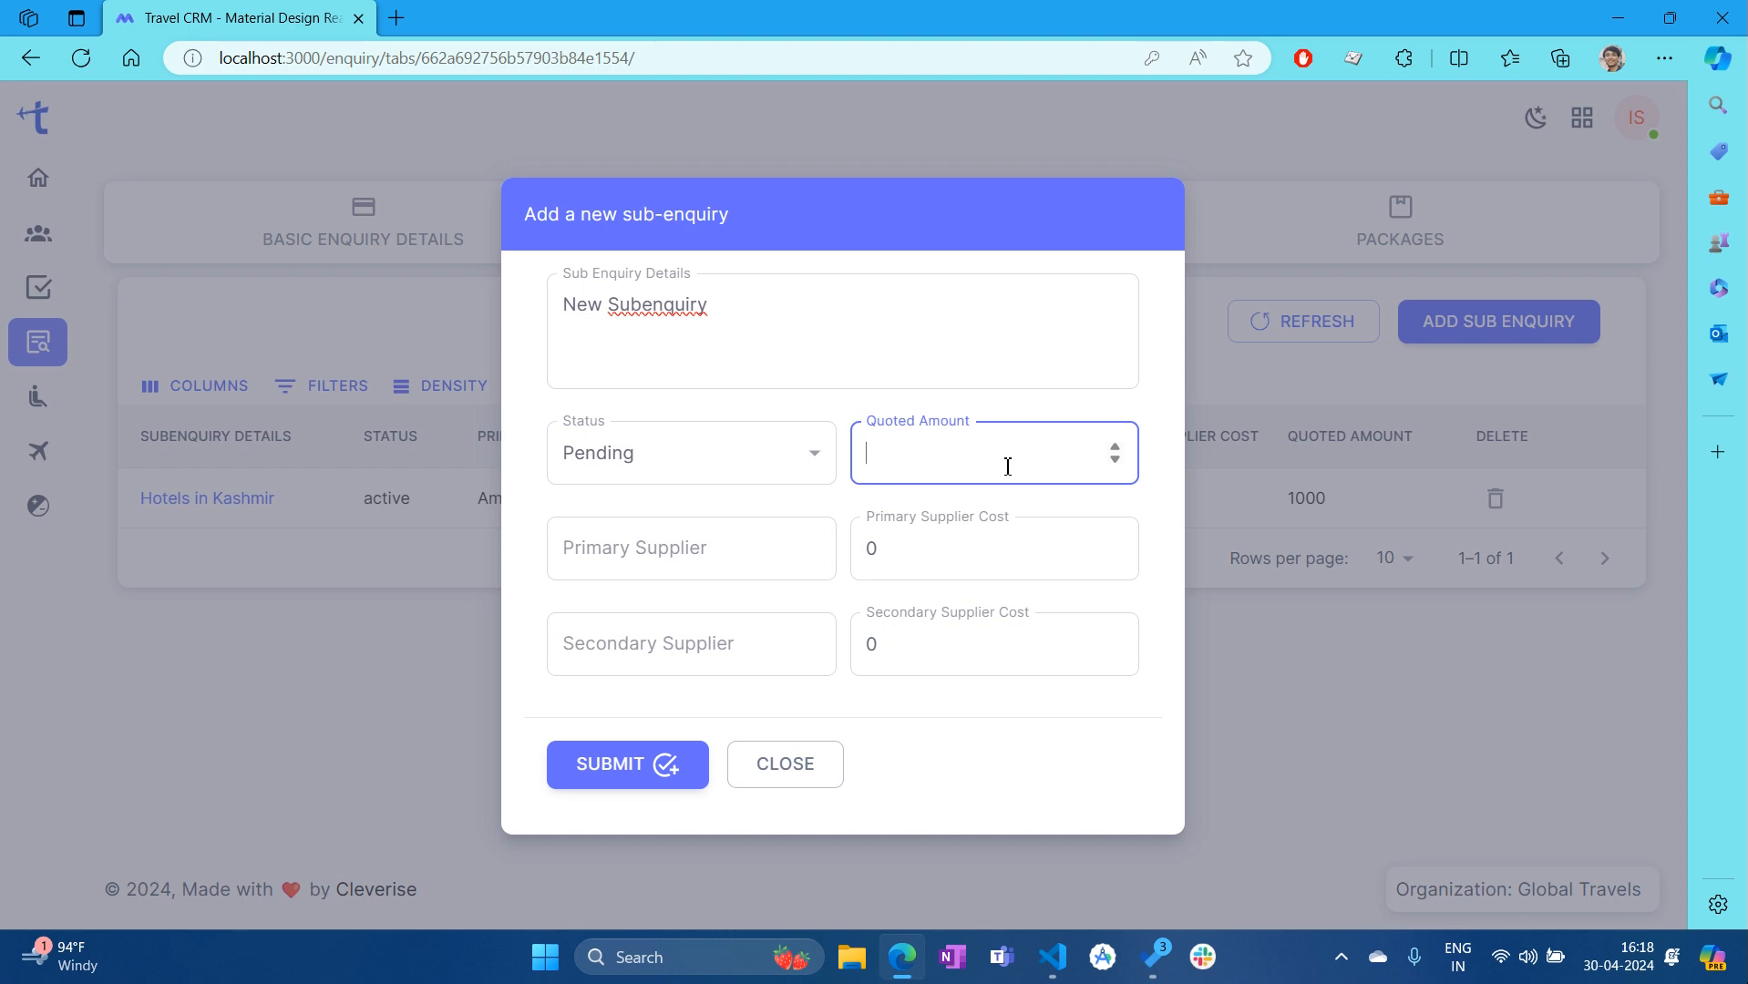
{"action": "key", "text": "ctrl+a"}
{"action": "left_click_drag", "start_coordinate": [918, 567], "coordinate": [840, 557]}
{"action": "left_click_drag", "start_coordinate": [894, 628], "coordinate": [835, 646]}
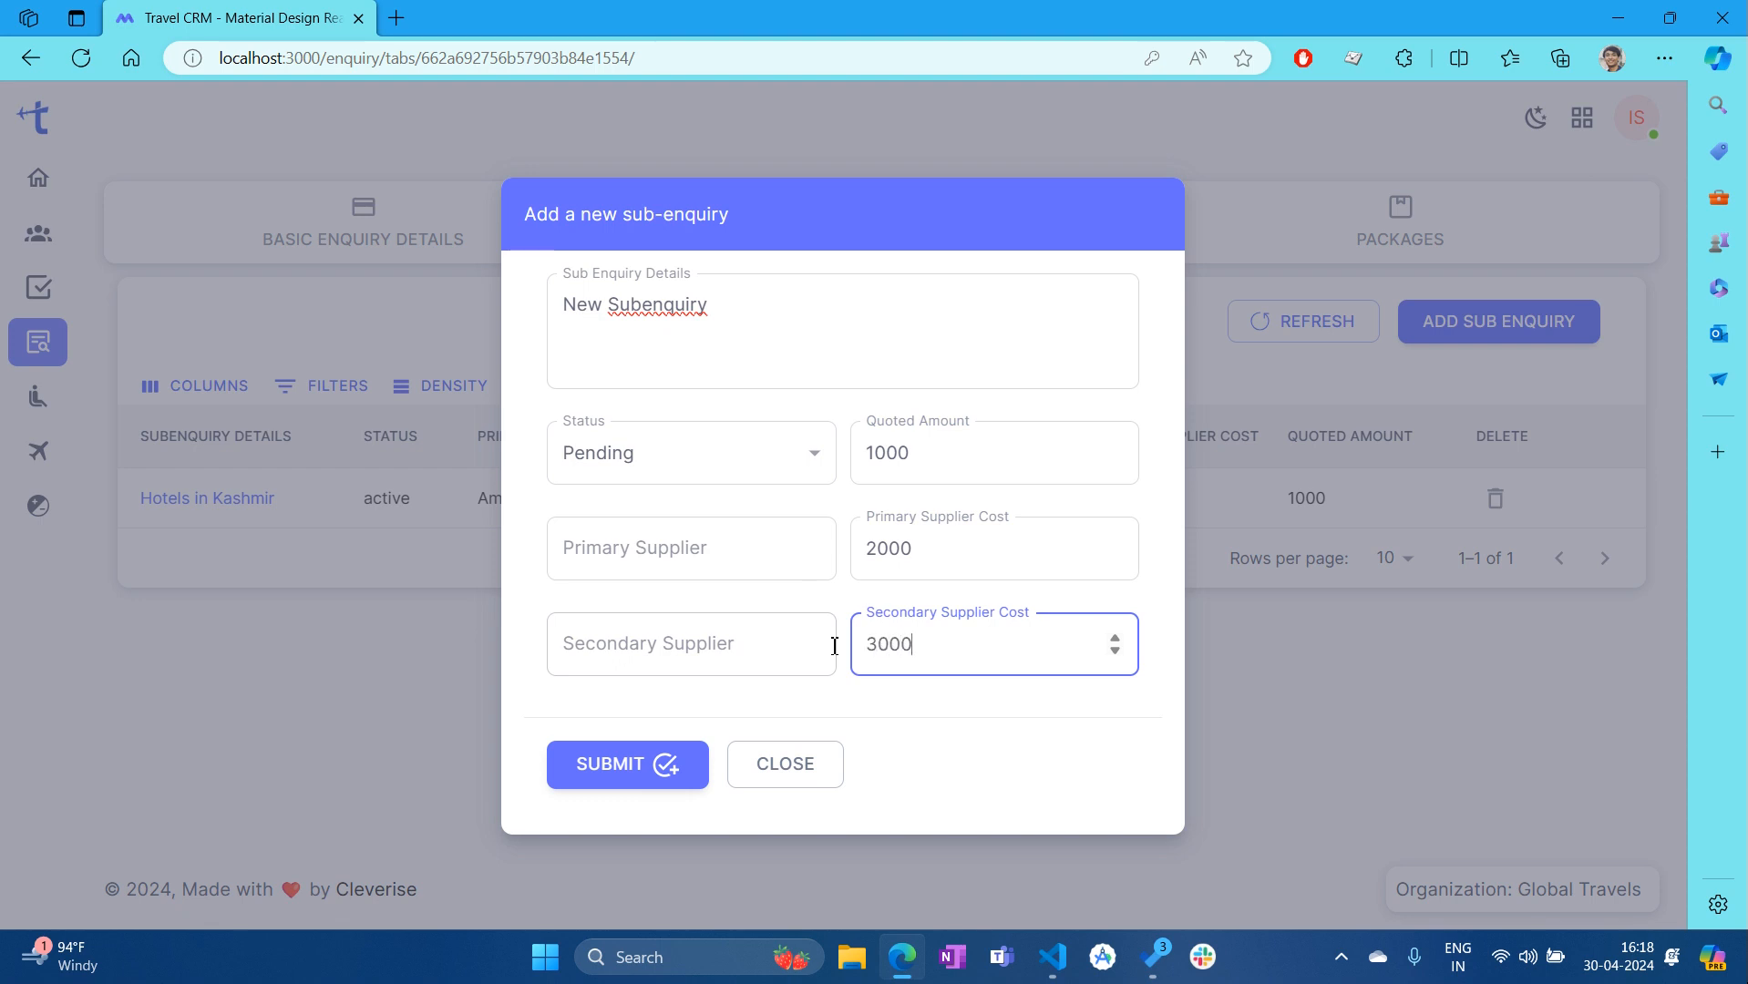
Fill suppliers pri and sec from saved suggestions and submit the sub-enquiry
{"action": "left_click", "coordinate": [765, 558]}
{"action": "left_click", "coordinate": [616, 623]}
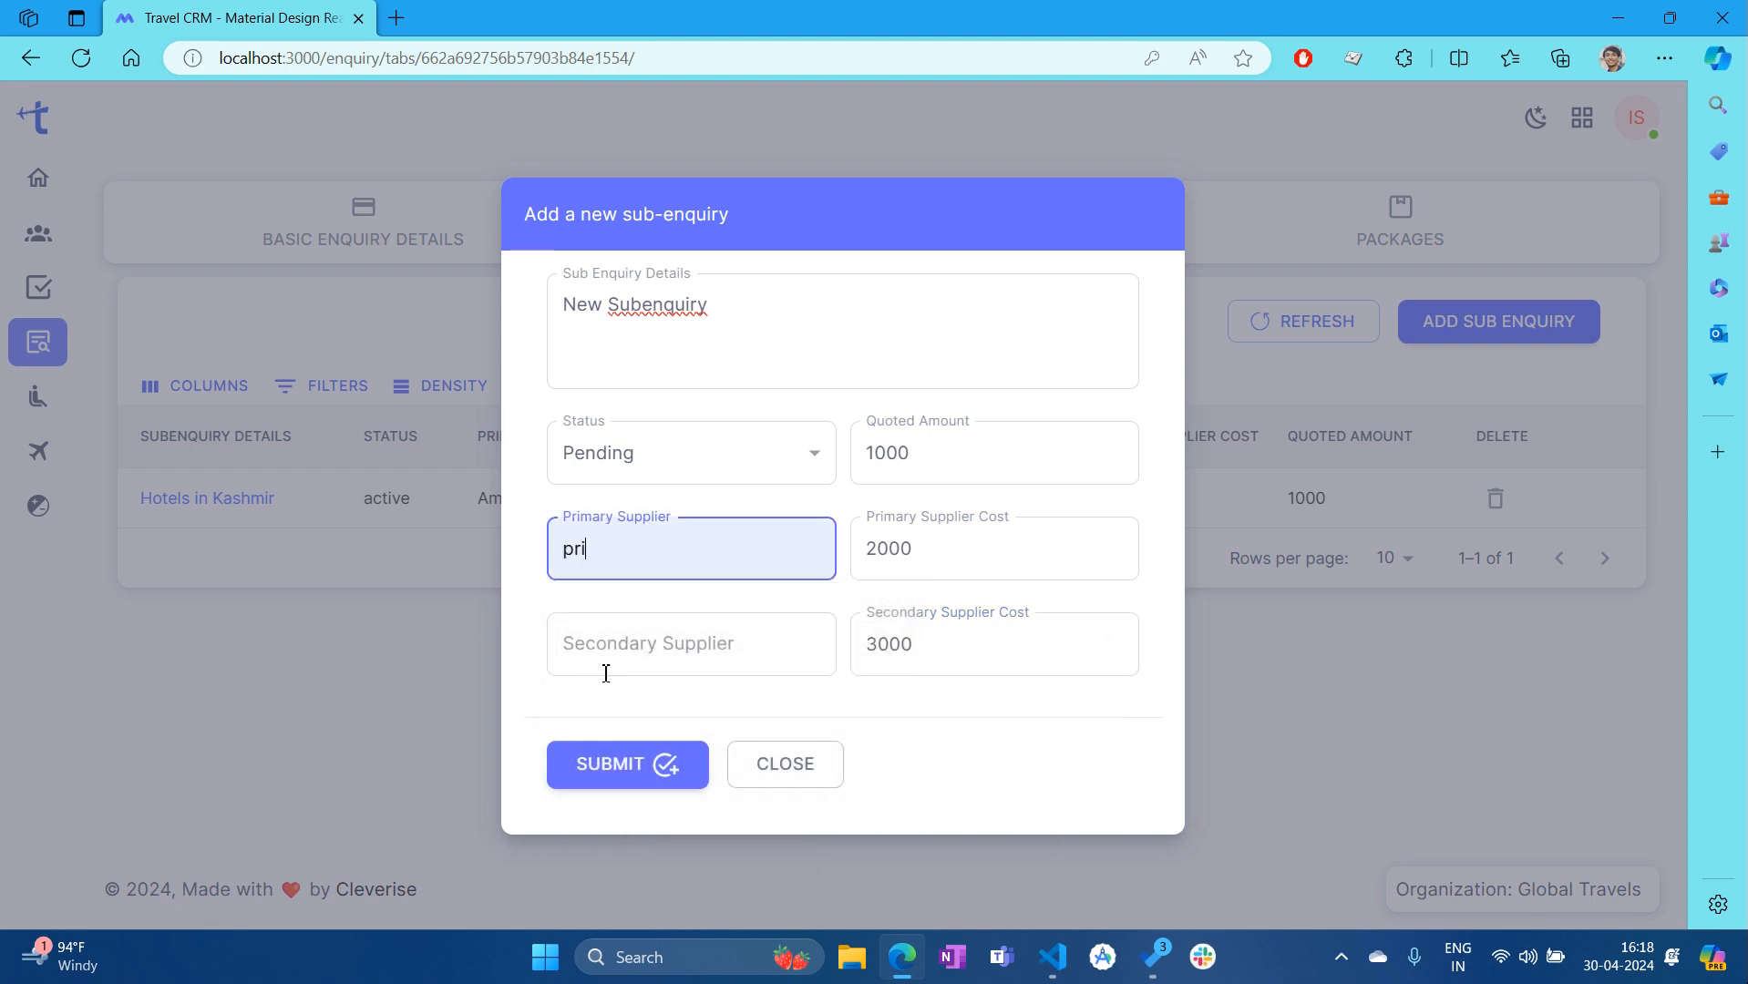
{"action": "left_click", "coordinate": [638, 673]}
{"action": "left_click", "coordinate": [644, 405]}
{"action": "left_click", "coordinate": [1035, 744]}
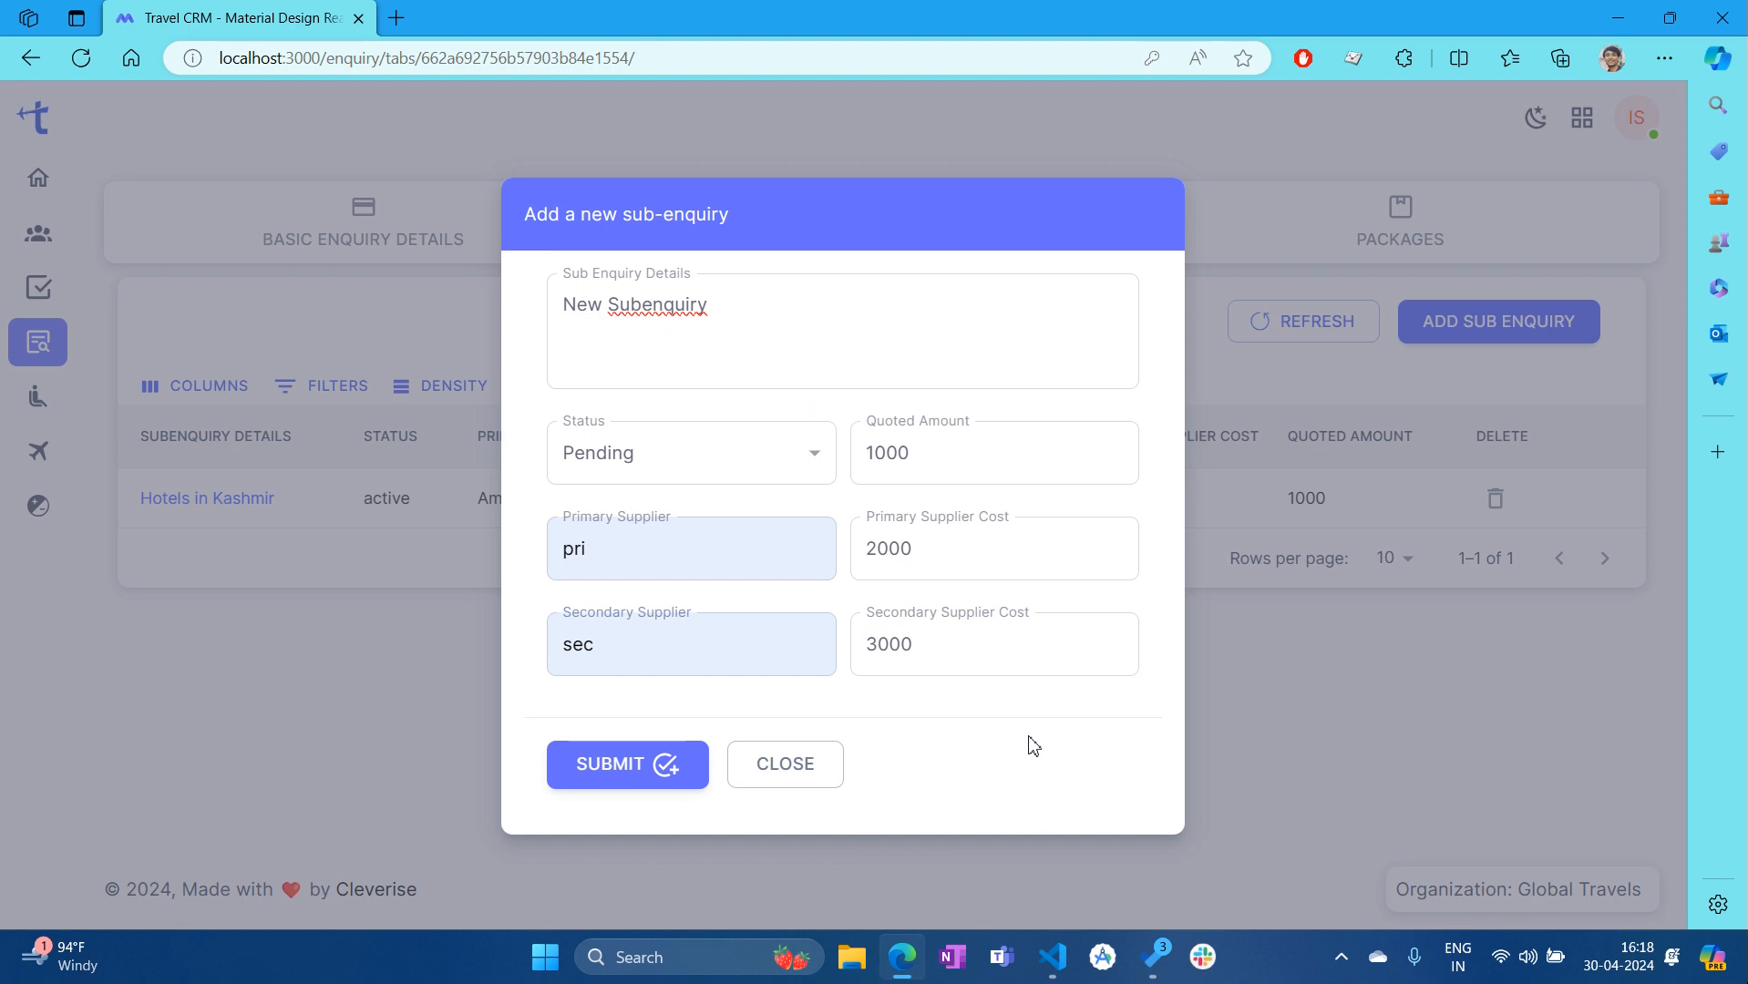
{"action": "left_click", "coordinate": [610, 789]}
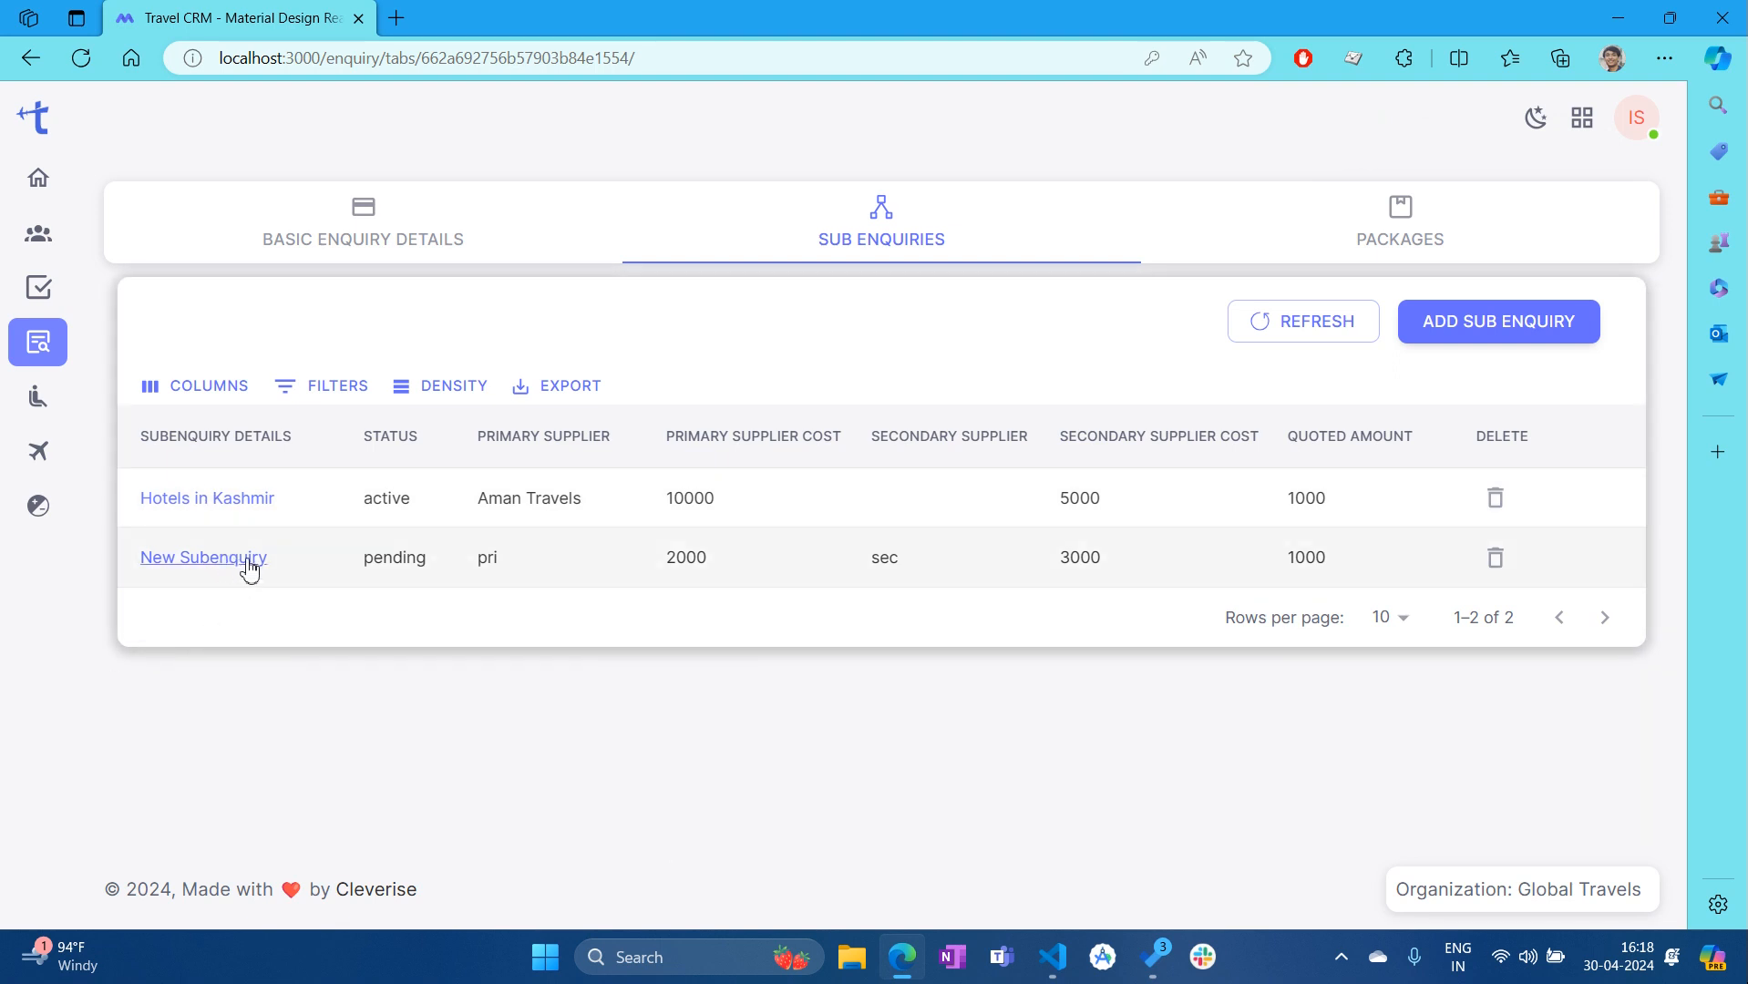
Edit New Subenquiry to quoted amount 10000 and supplier costs 20000 and 30000, then submit
{"action": "left_click", "coordinate": [214, 563]}
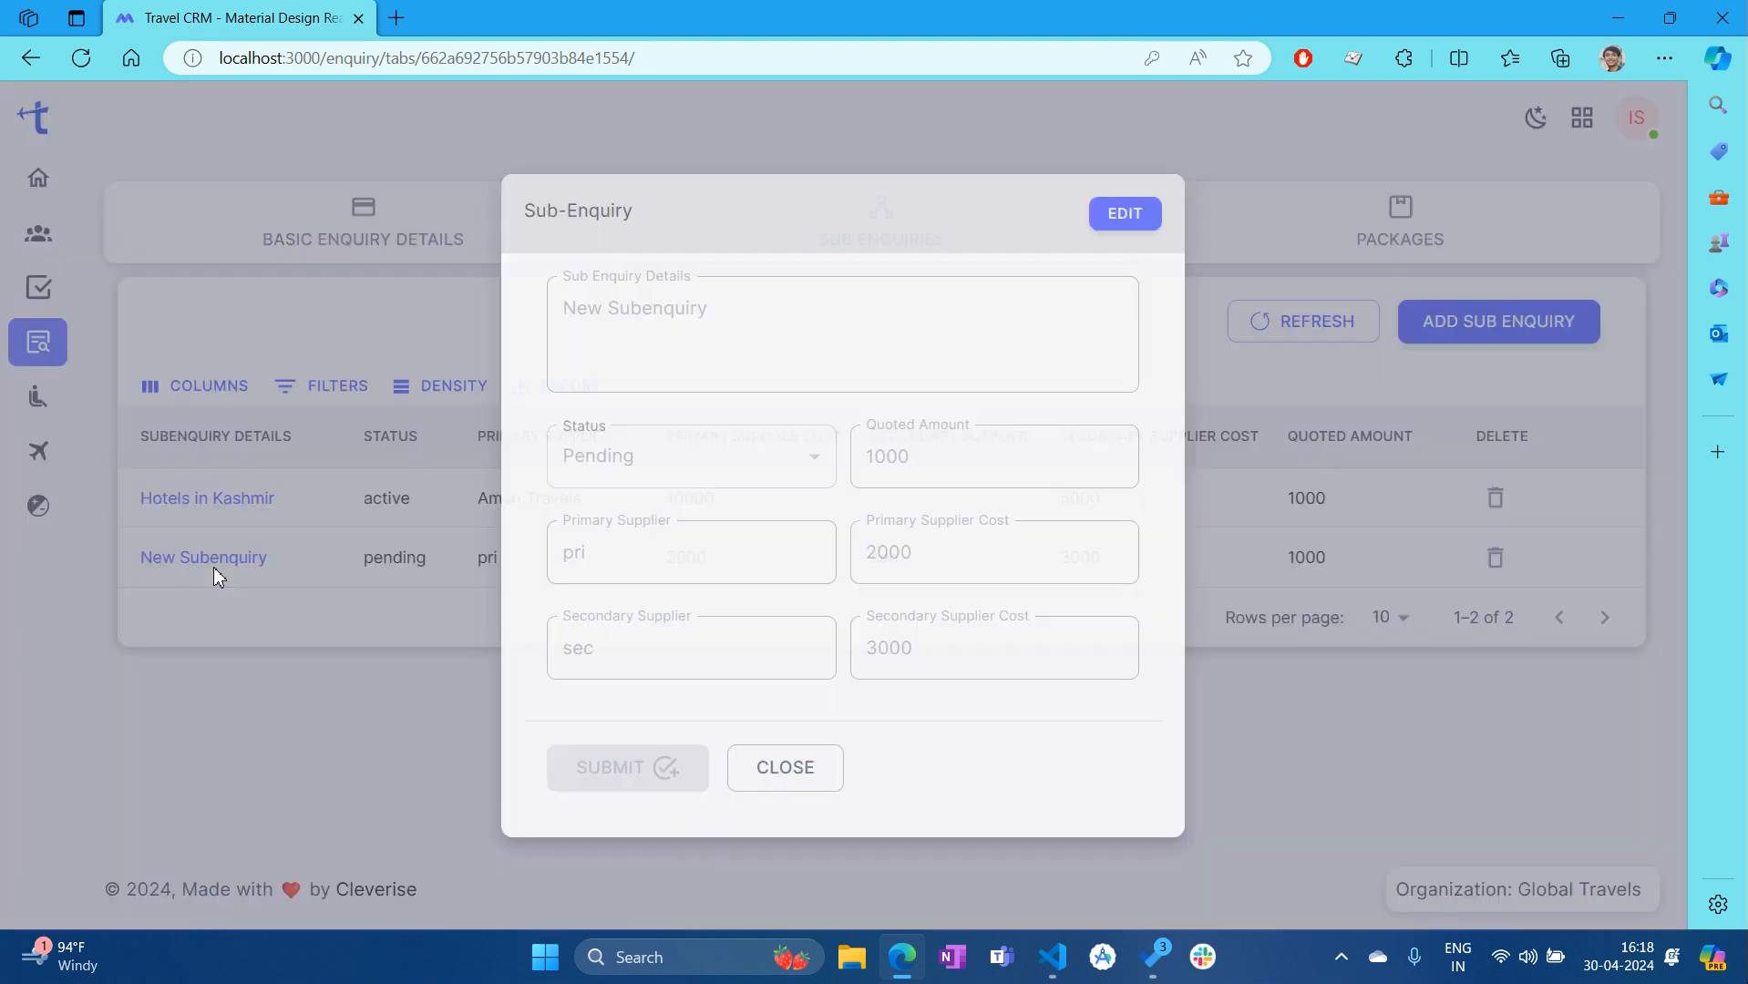
{"action": "left_click", "coordinate": [1139, 220]}
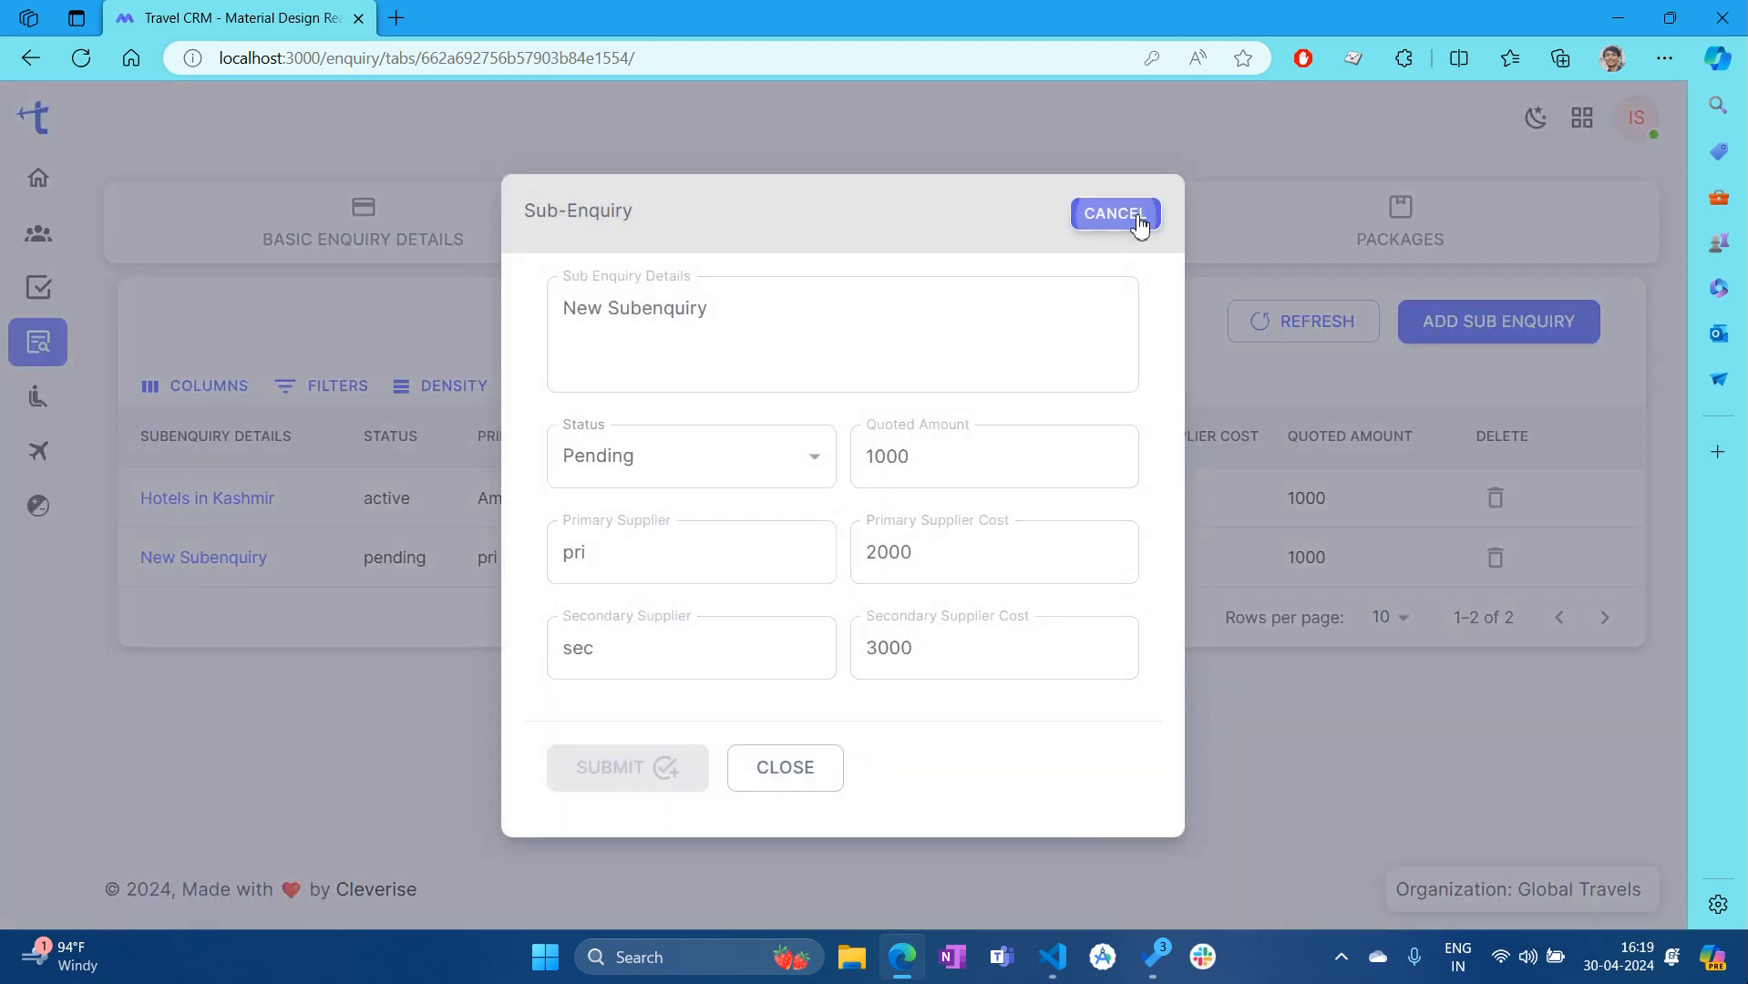
{"action": "left_click", "coordinate": [969, 455]}
{"action": "type", "text": "0"}
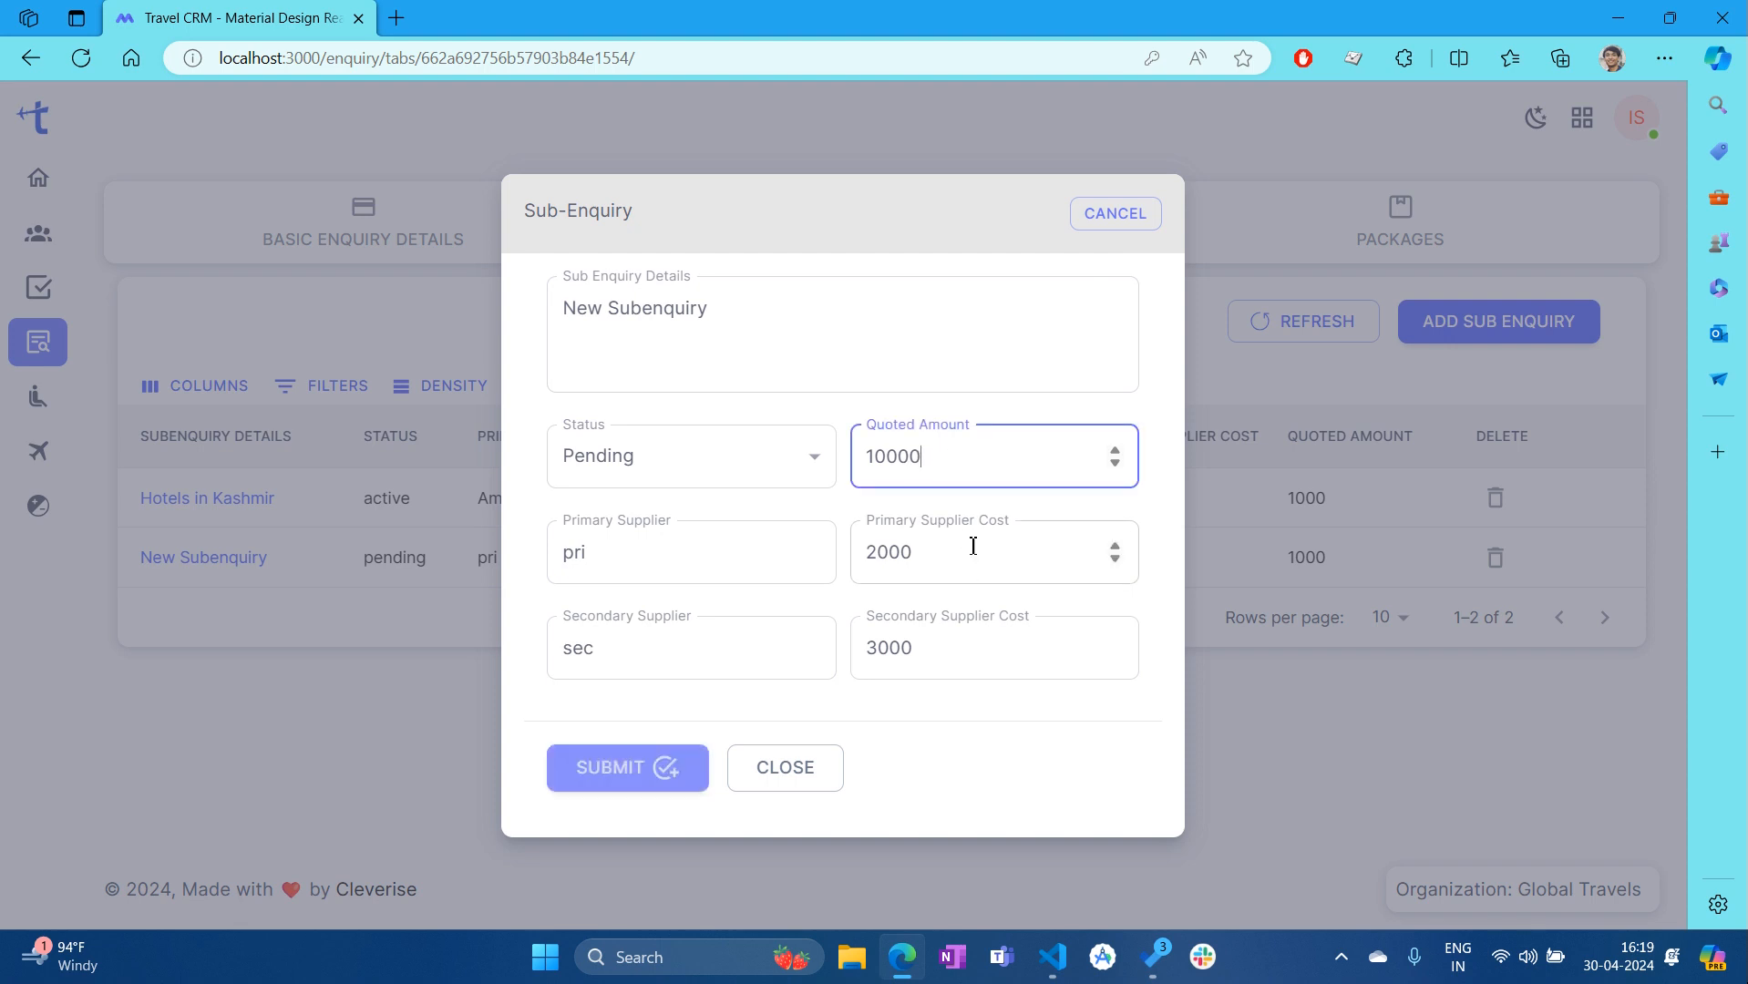
{"action": "left_click", "coordinate": [957, 571]}
{"action": "type", "text": "0"}
{"action": "left_click", "coordinate": [954, 653]}
{"action": "type", "text": "0"}
{"action": "left_click", "coordinate": [1048, 800]}
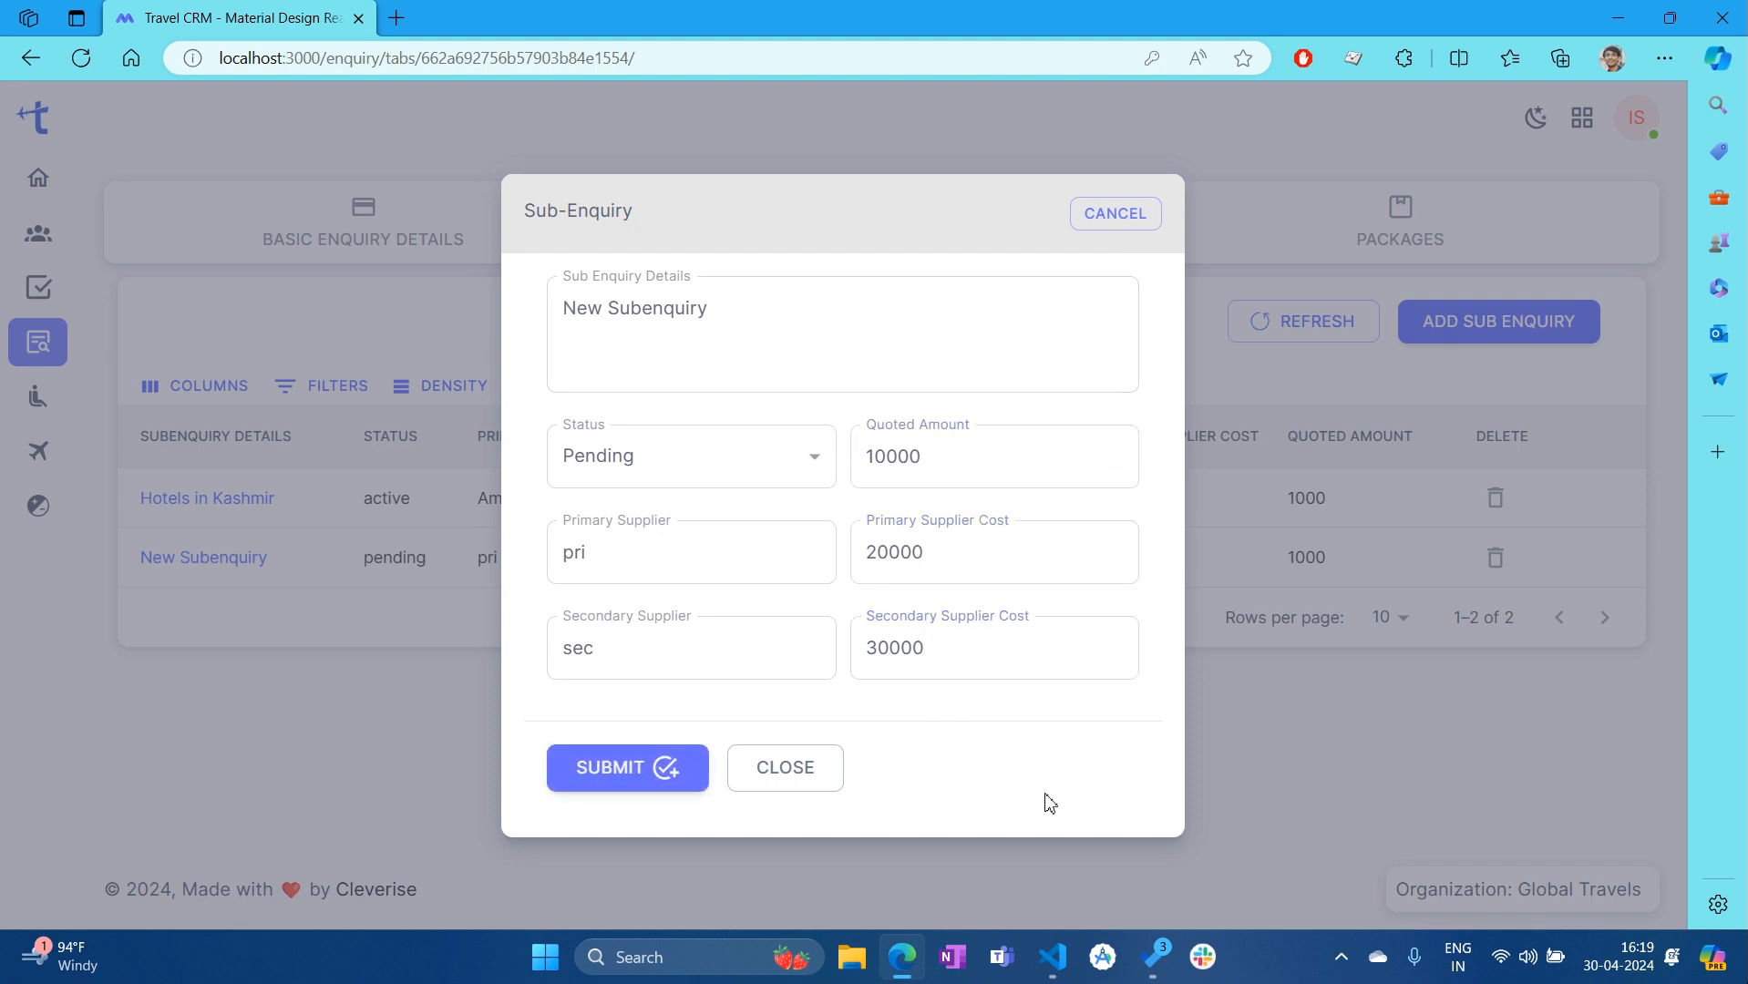
{"action": "left_click", "coordinate": [617, 776]}
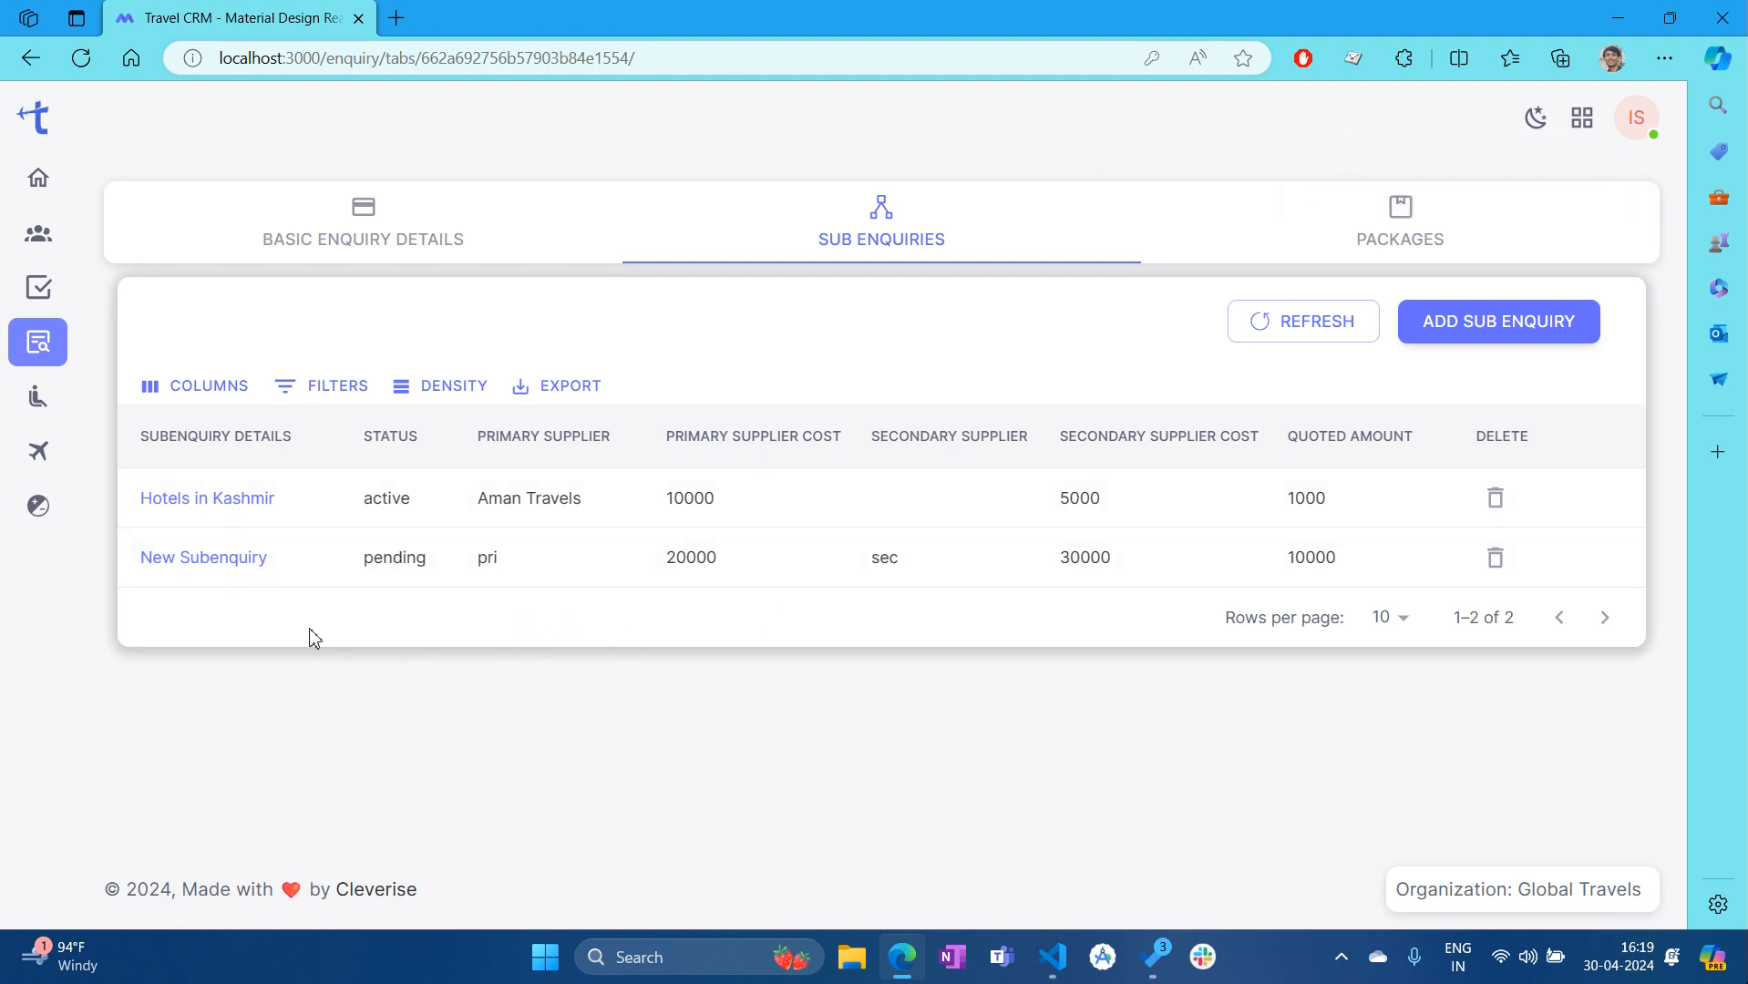
Delete New Subenquiry with confirmation, leaving Hotels in Kashmir, and show the column list
{"action": "left_click", "coordinate": [1499, 556]}
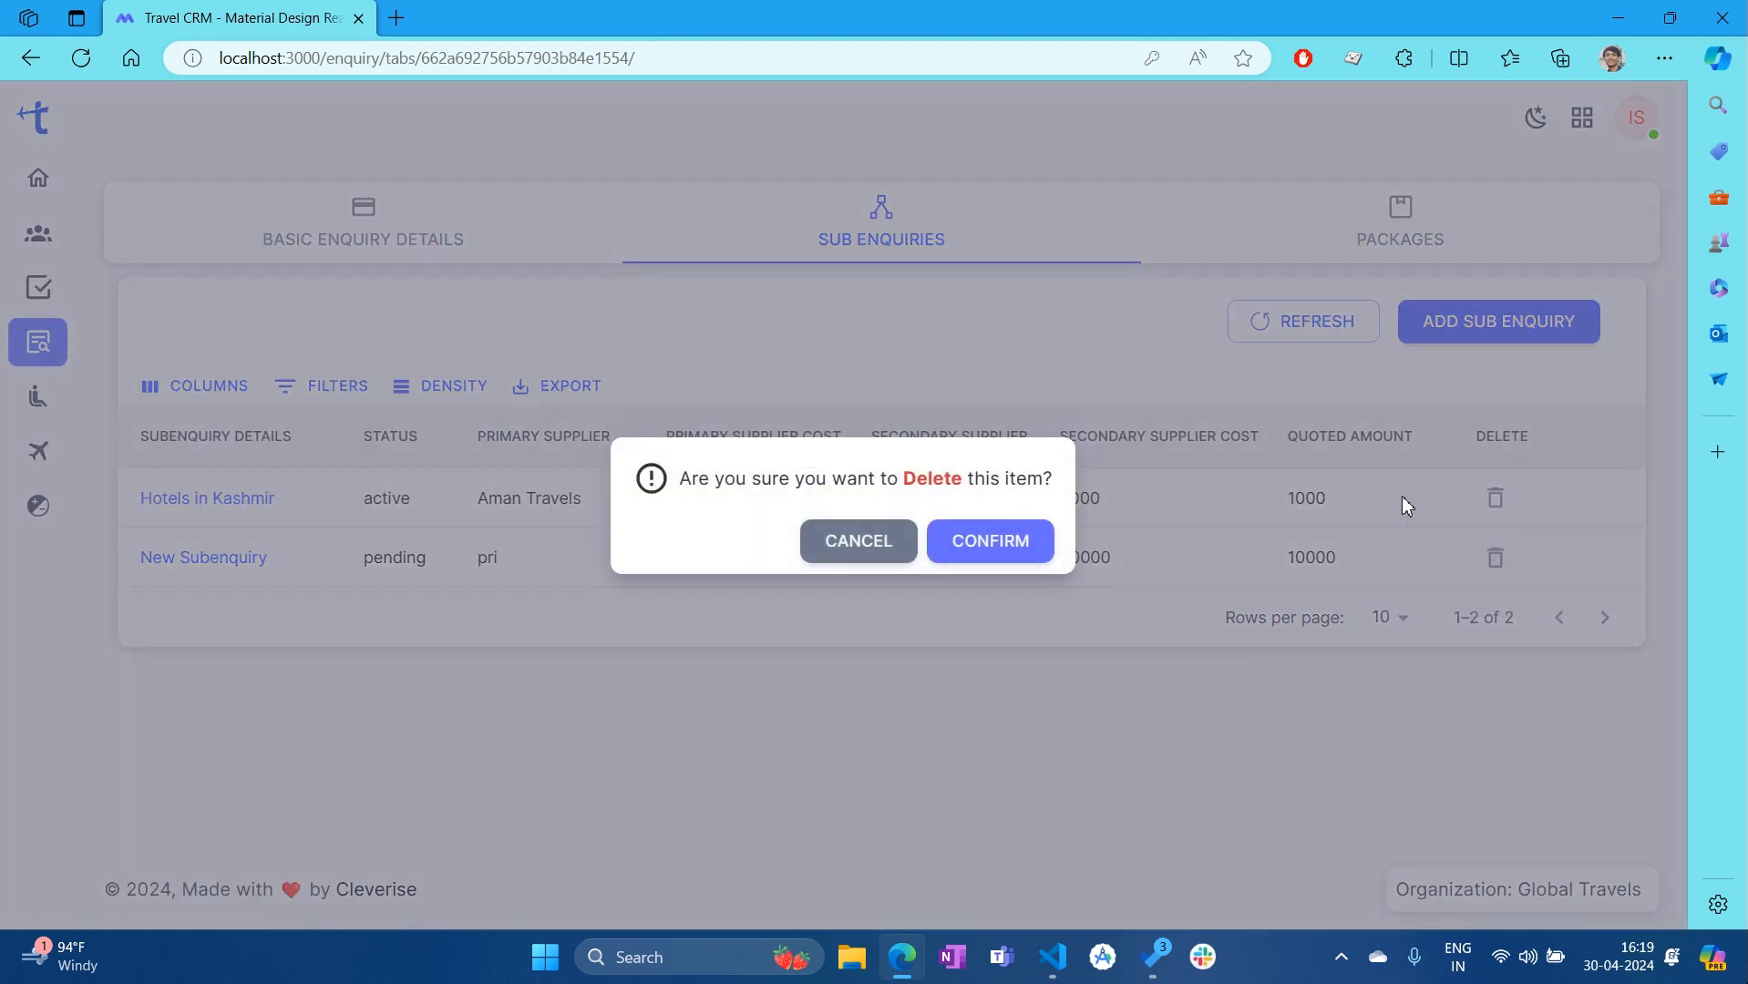
{"action": "left_click", "coordinate": [1012, 561]}
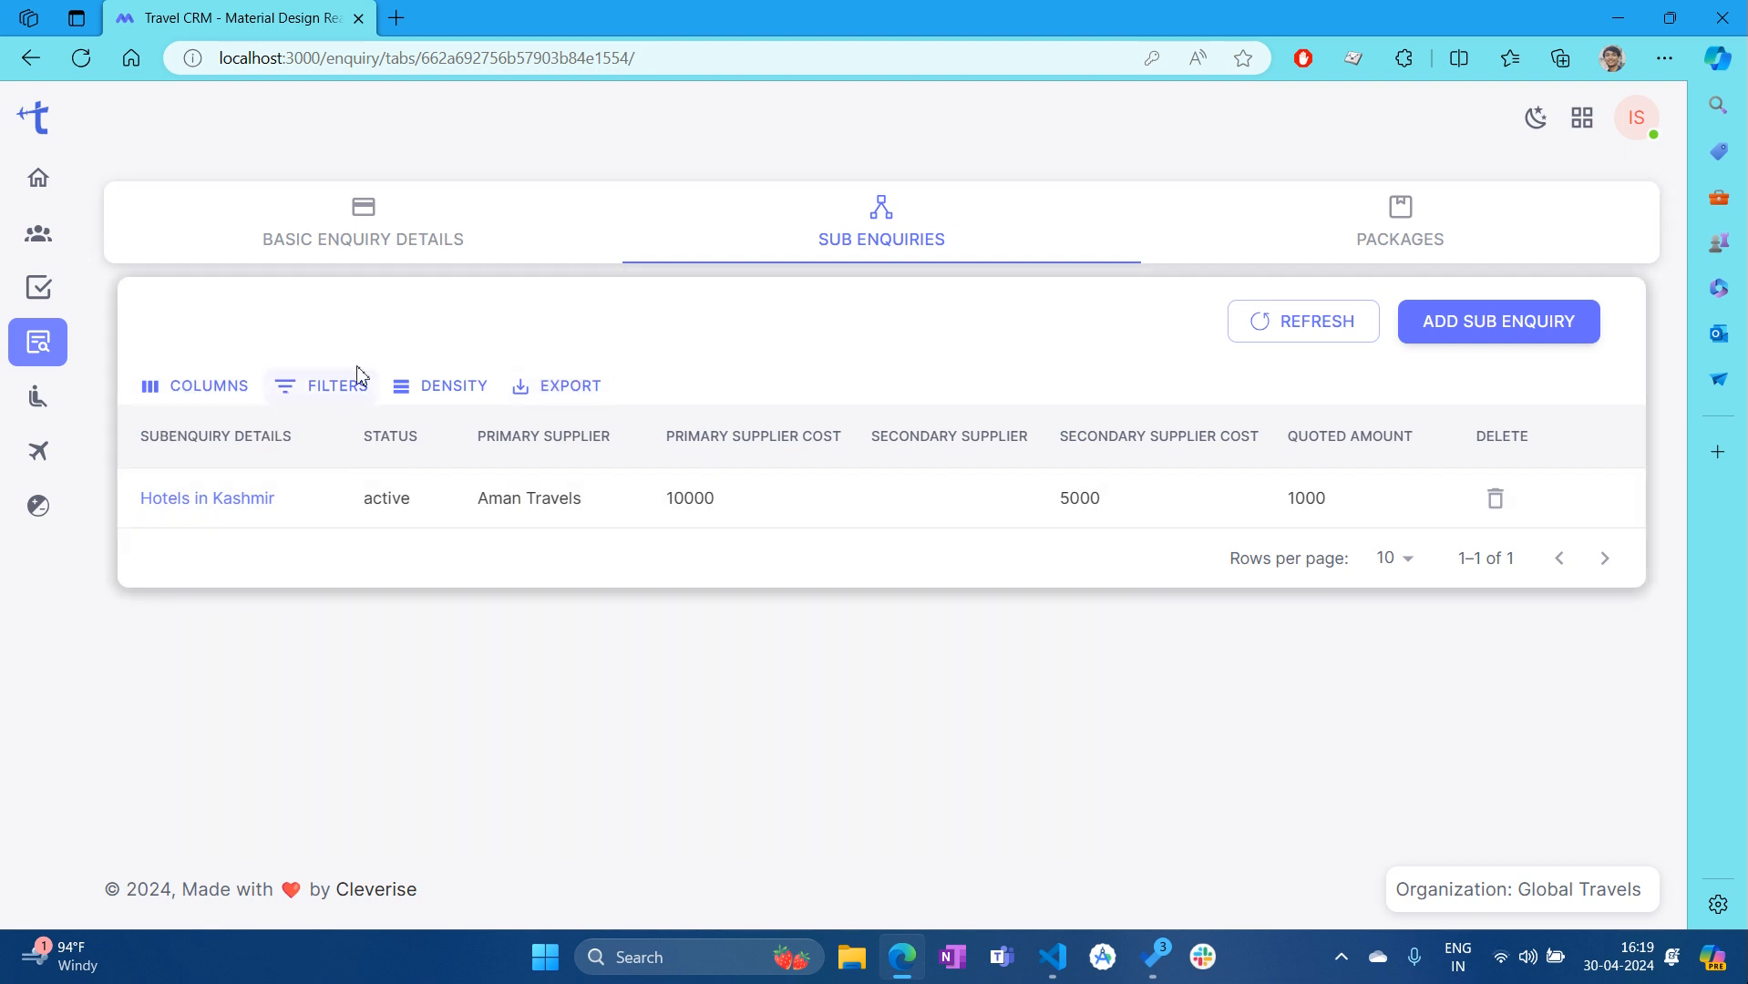
{"action": "left_click", "coordinate": [203, 386]}
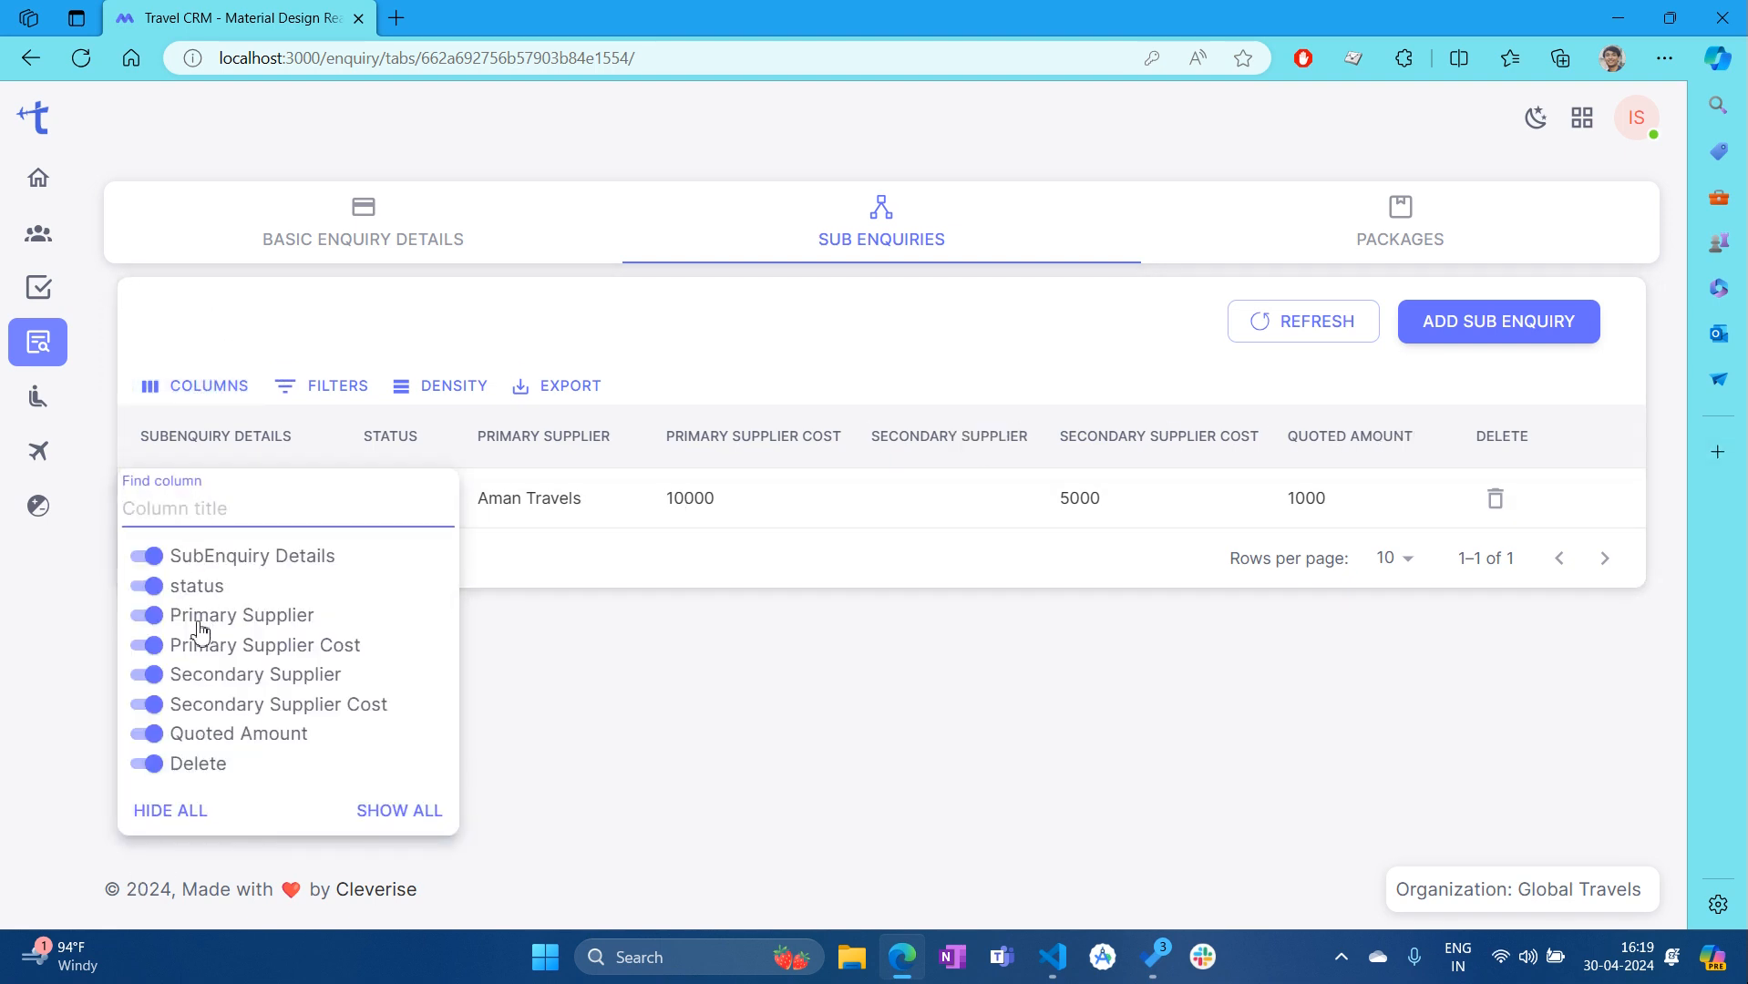
Hide the Quoted Amount column, then try a status equals 'Pending' filter and remove it
{"action": "left_click", "coordinate": [152, 739]}
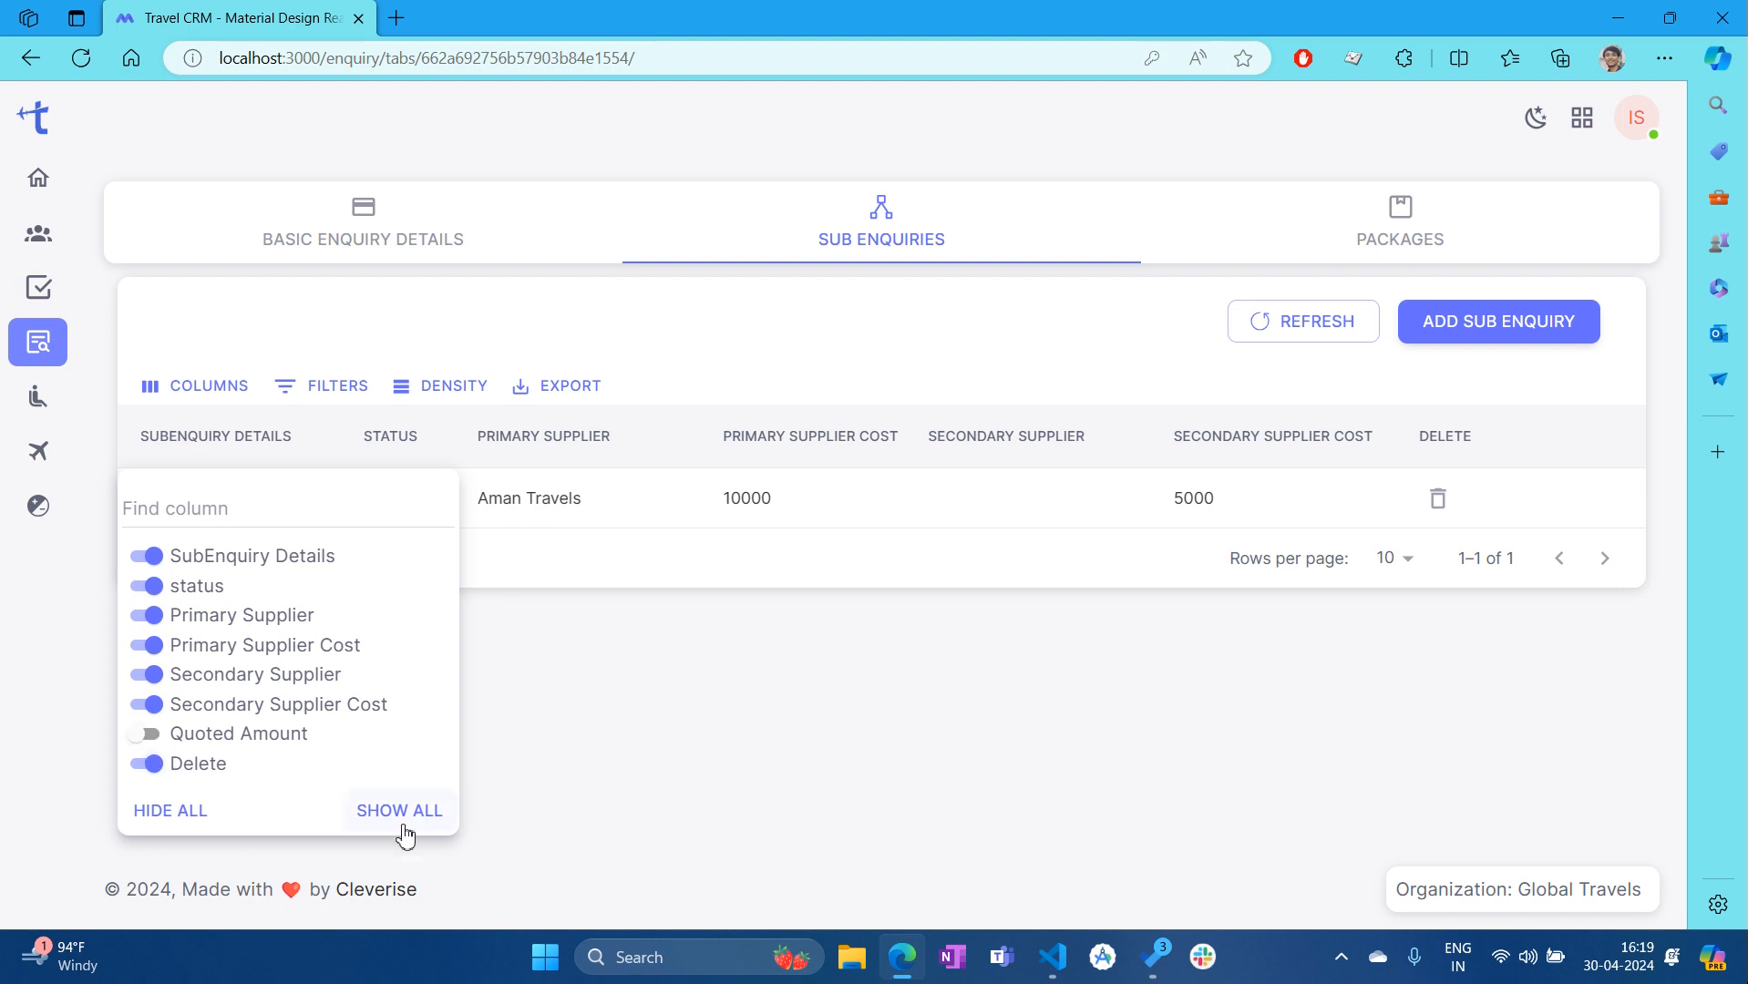
{"action": "left_click", "coordinate": [734, 792]}
{"action": "left_click", "coordinate": [346, 388]}
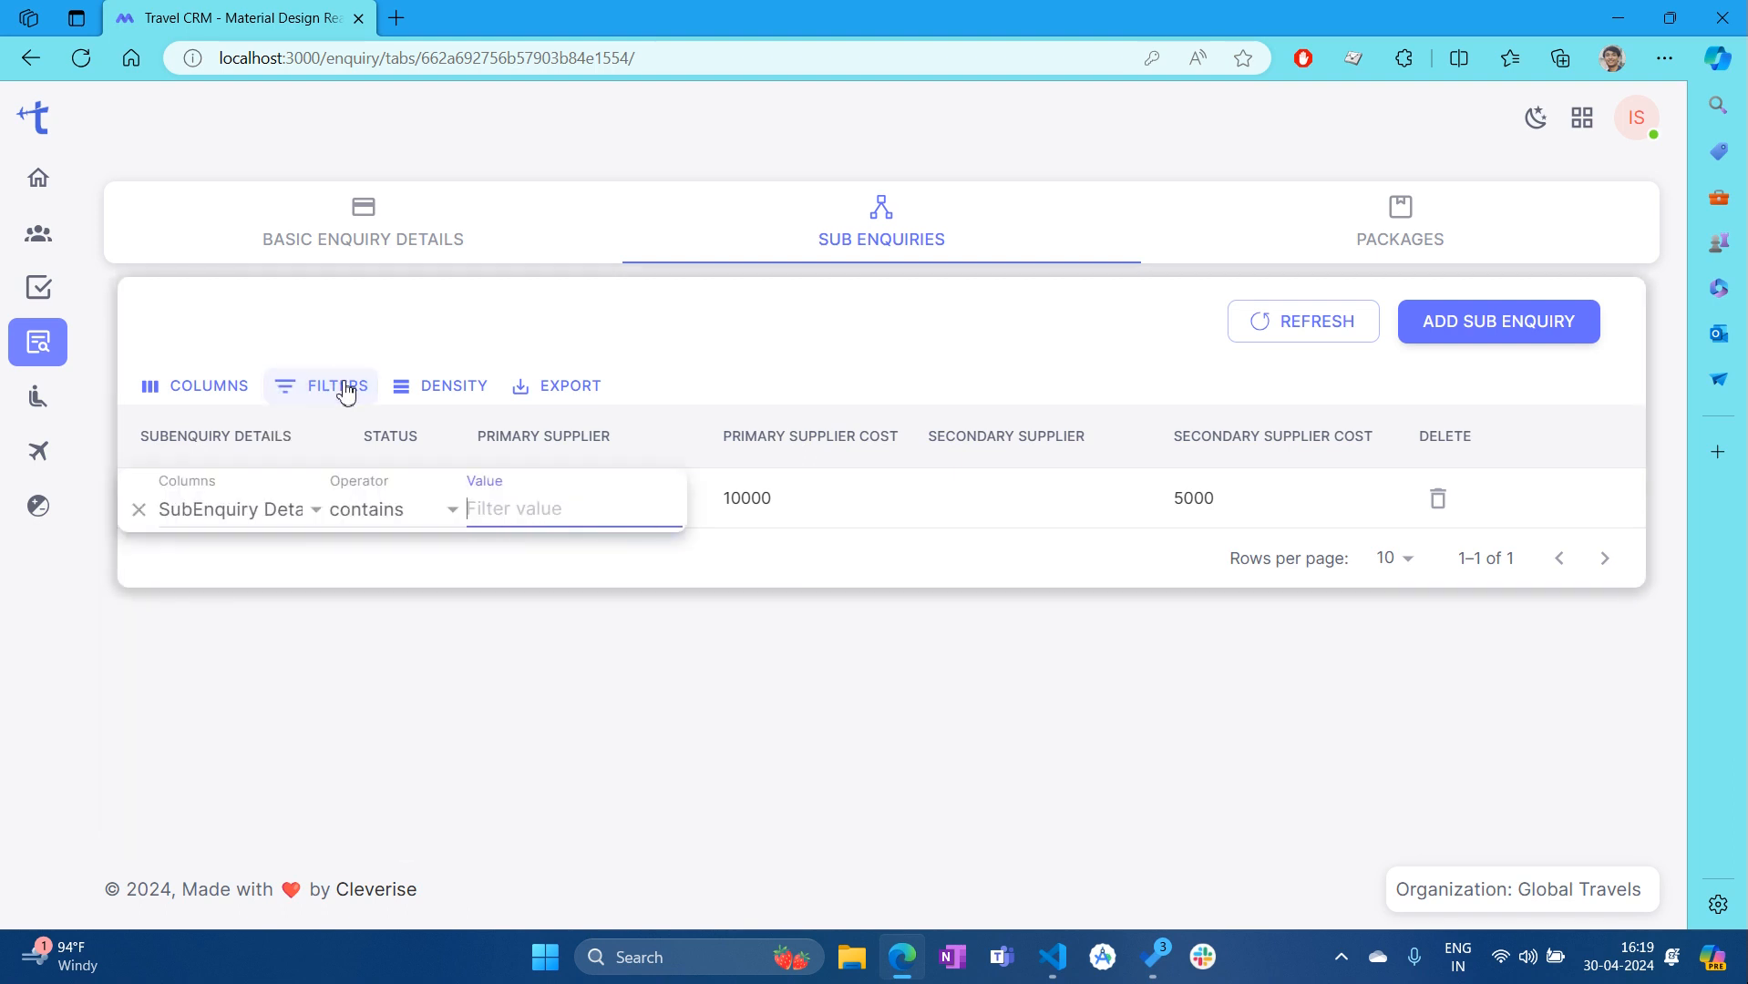
{"action": "left_click", "coordinate": [282, 516]}
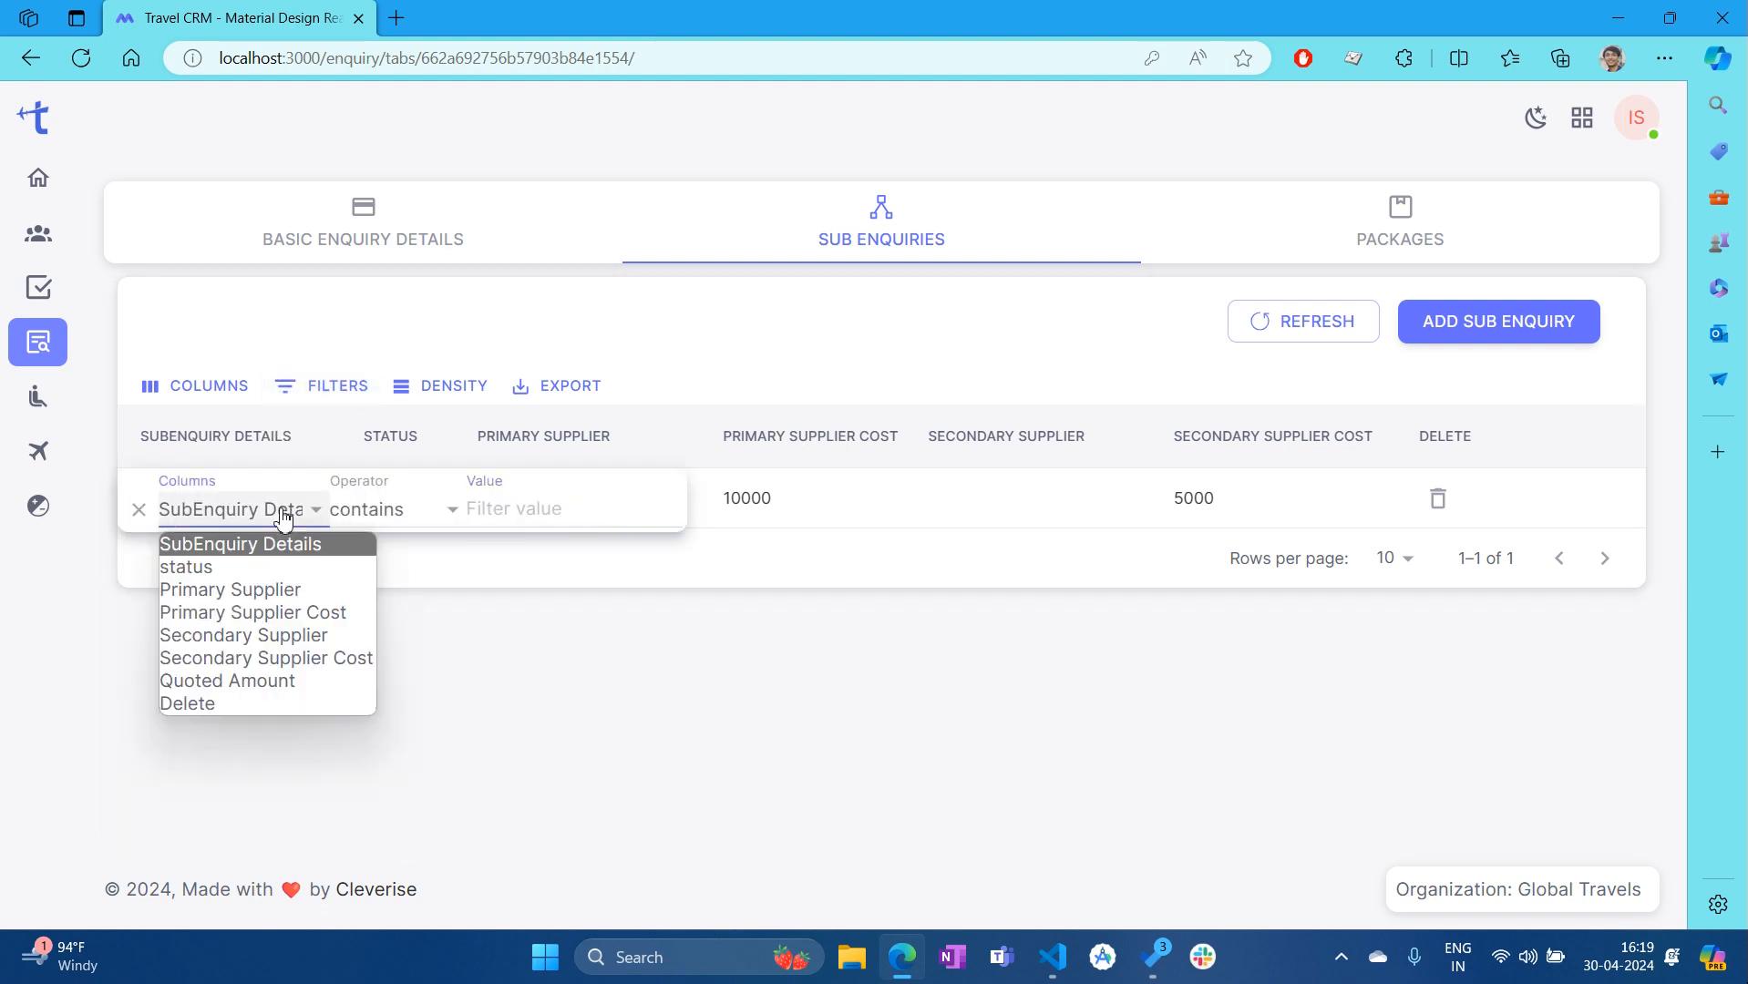
{"action": "left_click", "coordinate": [251, 574]}
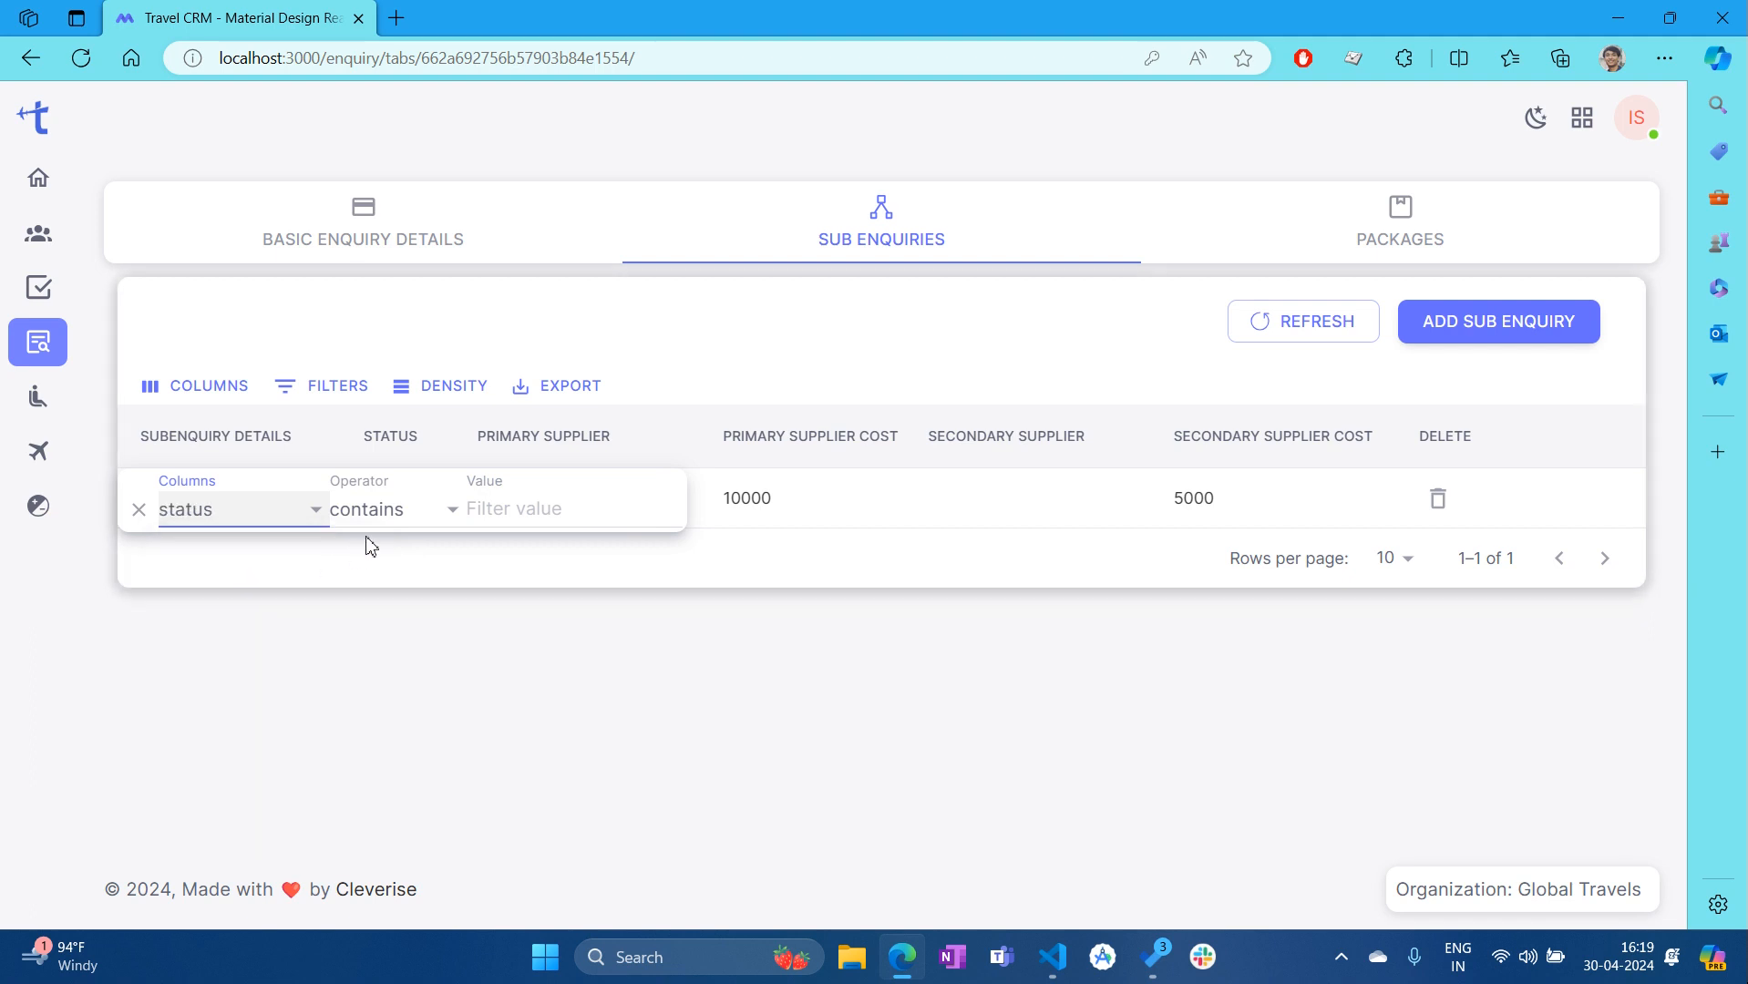
{"action": "left_click", "coordinate": [378, 509]}
{"action": "left_click", "coordinate": [383, 562]}
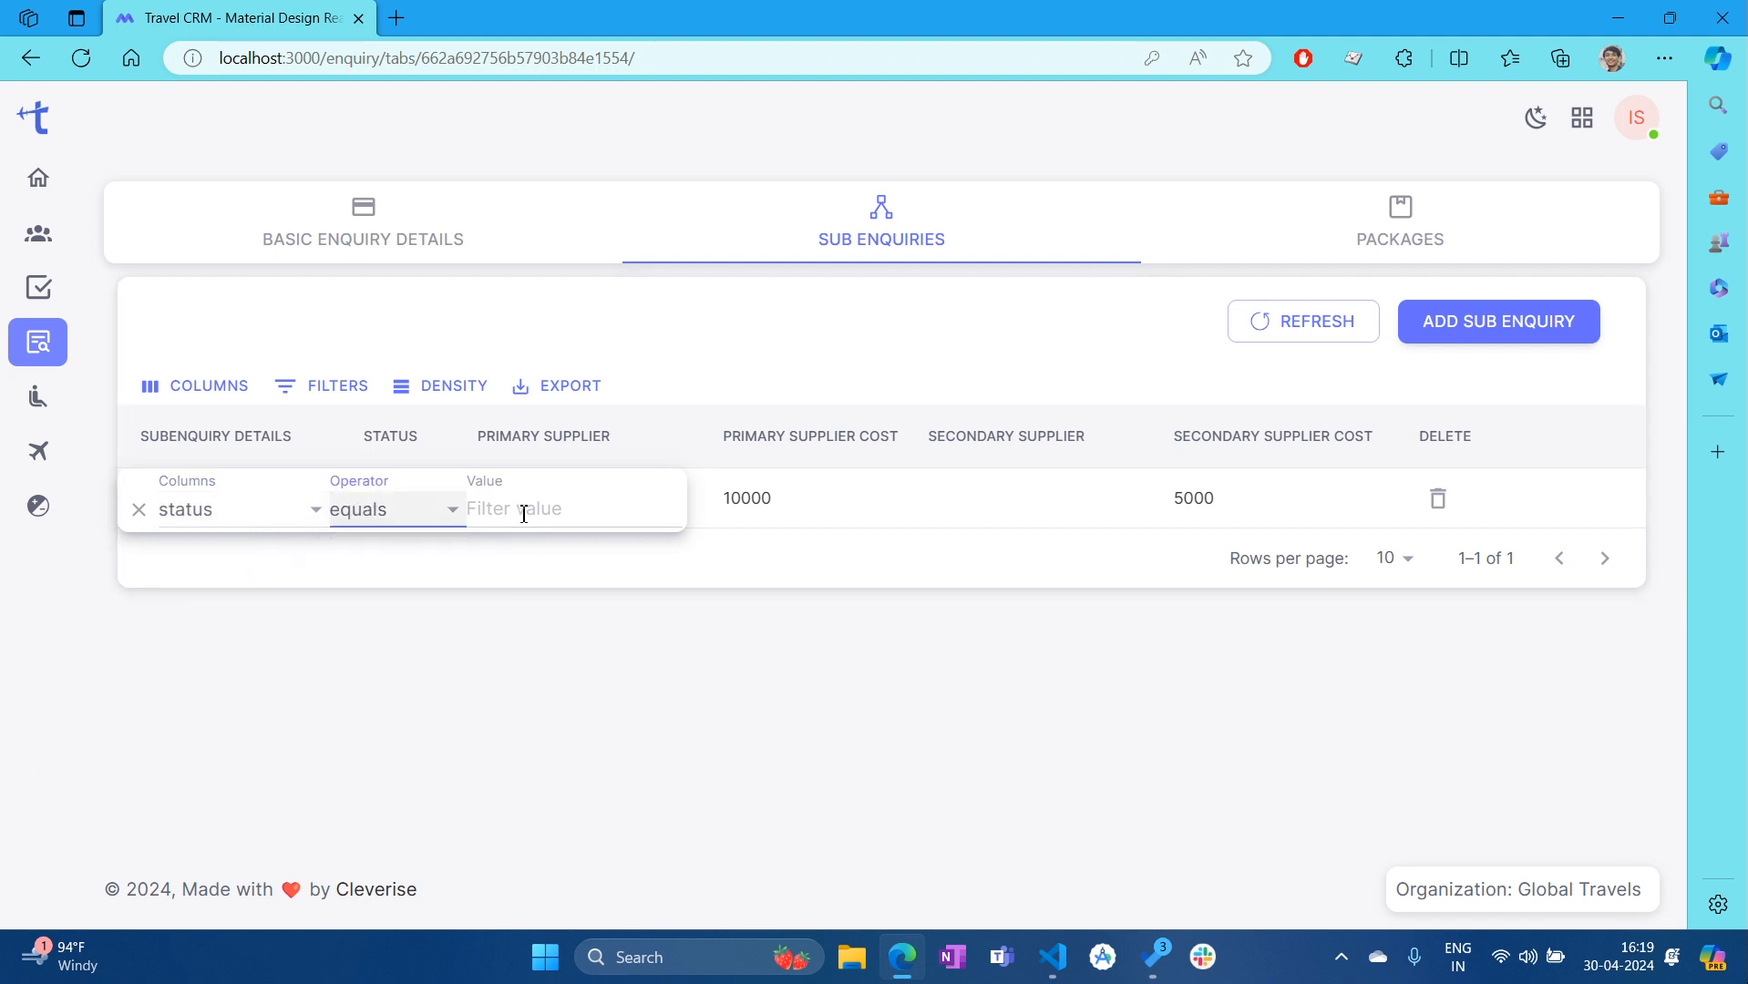
{"action": "left_click", "coordinate": [544, 508]}
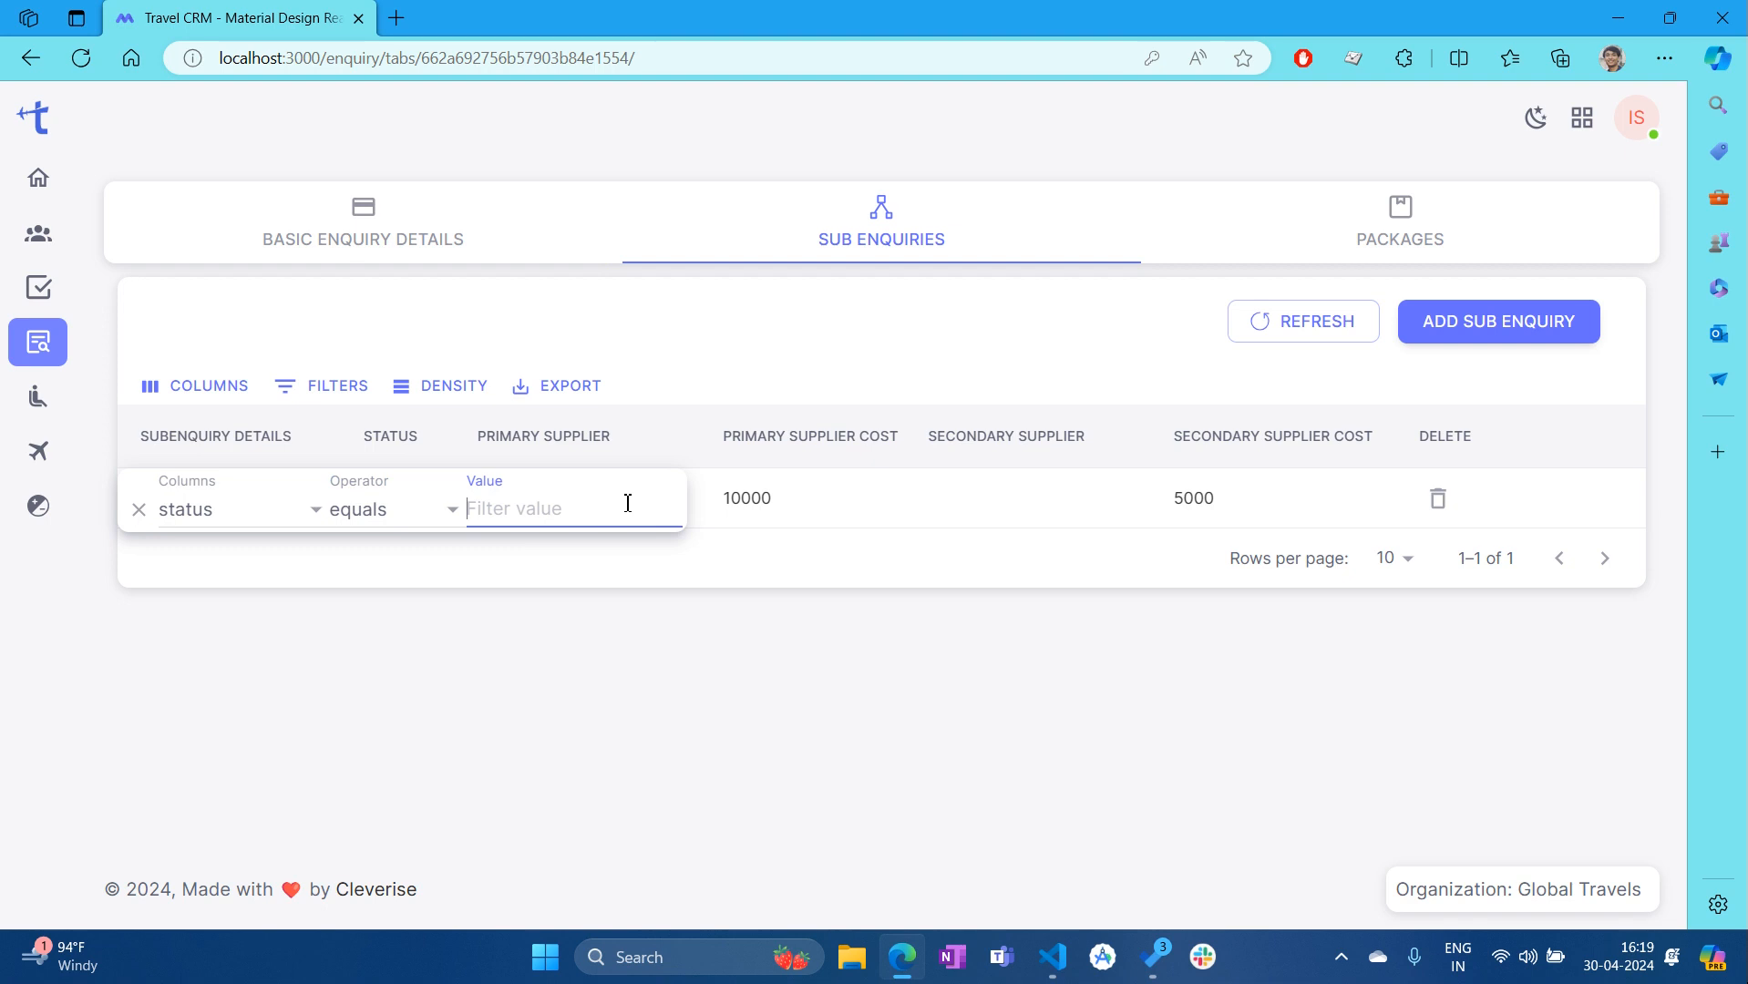
{"action": "type", "text": "Pending"}
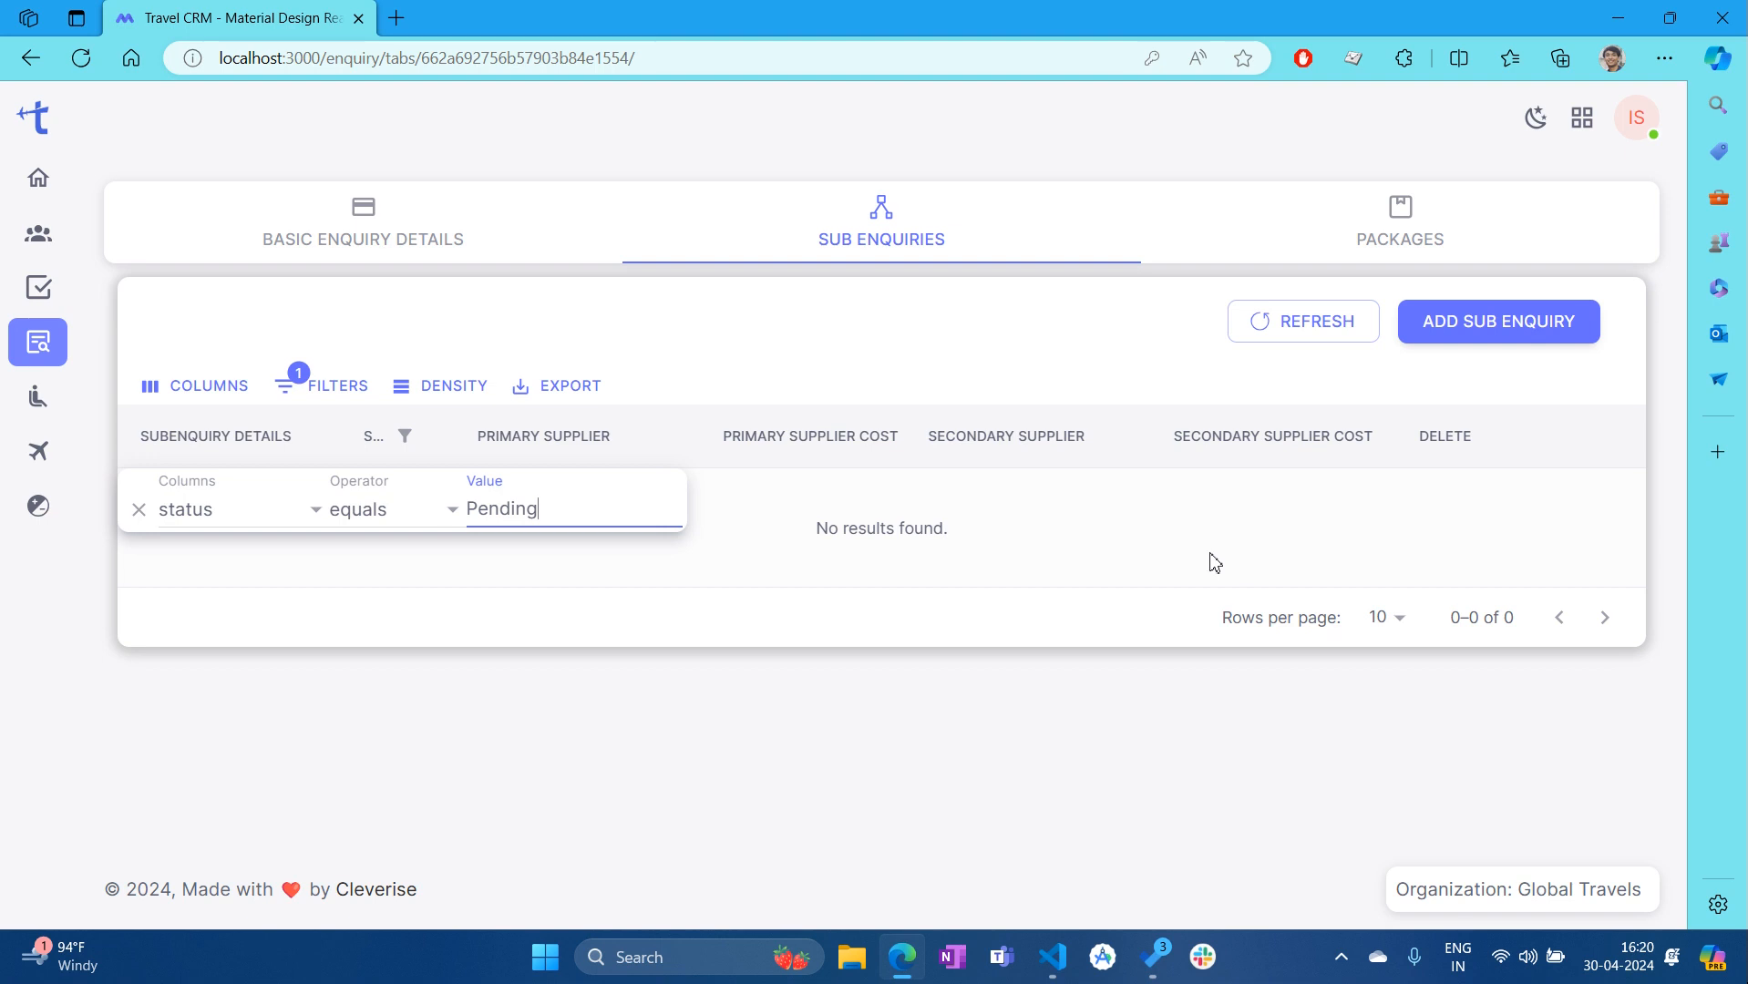
{"action": "left_click", "coordinate": [139, 509]}
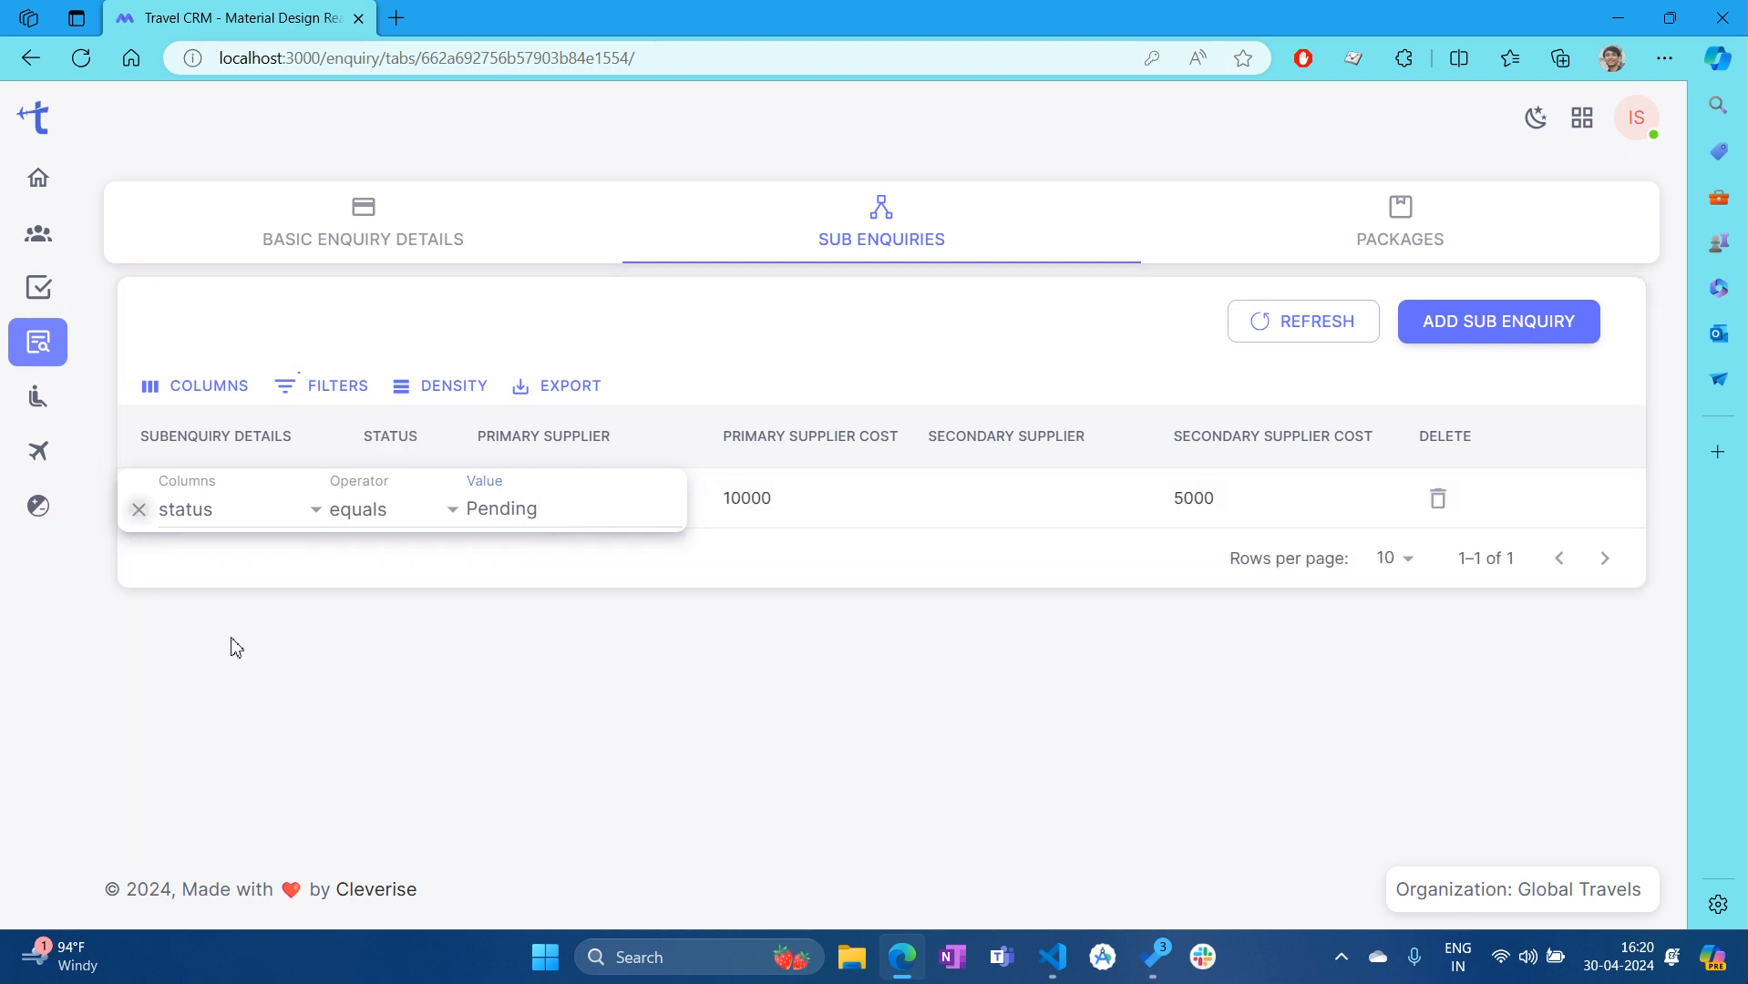
Change the sub-enquiries table density from Compact to Comfortable
{"action": "left_click", "coordinate": [464, 394]}
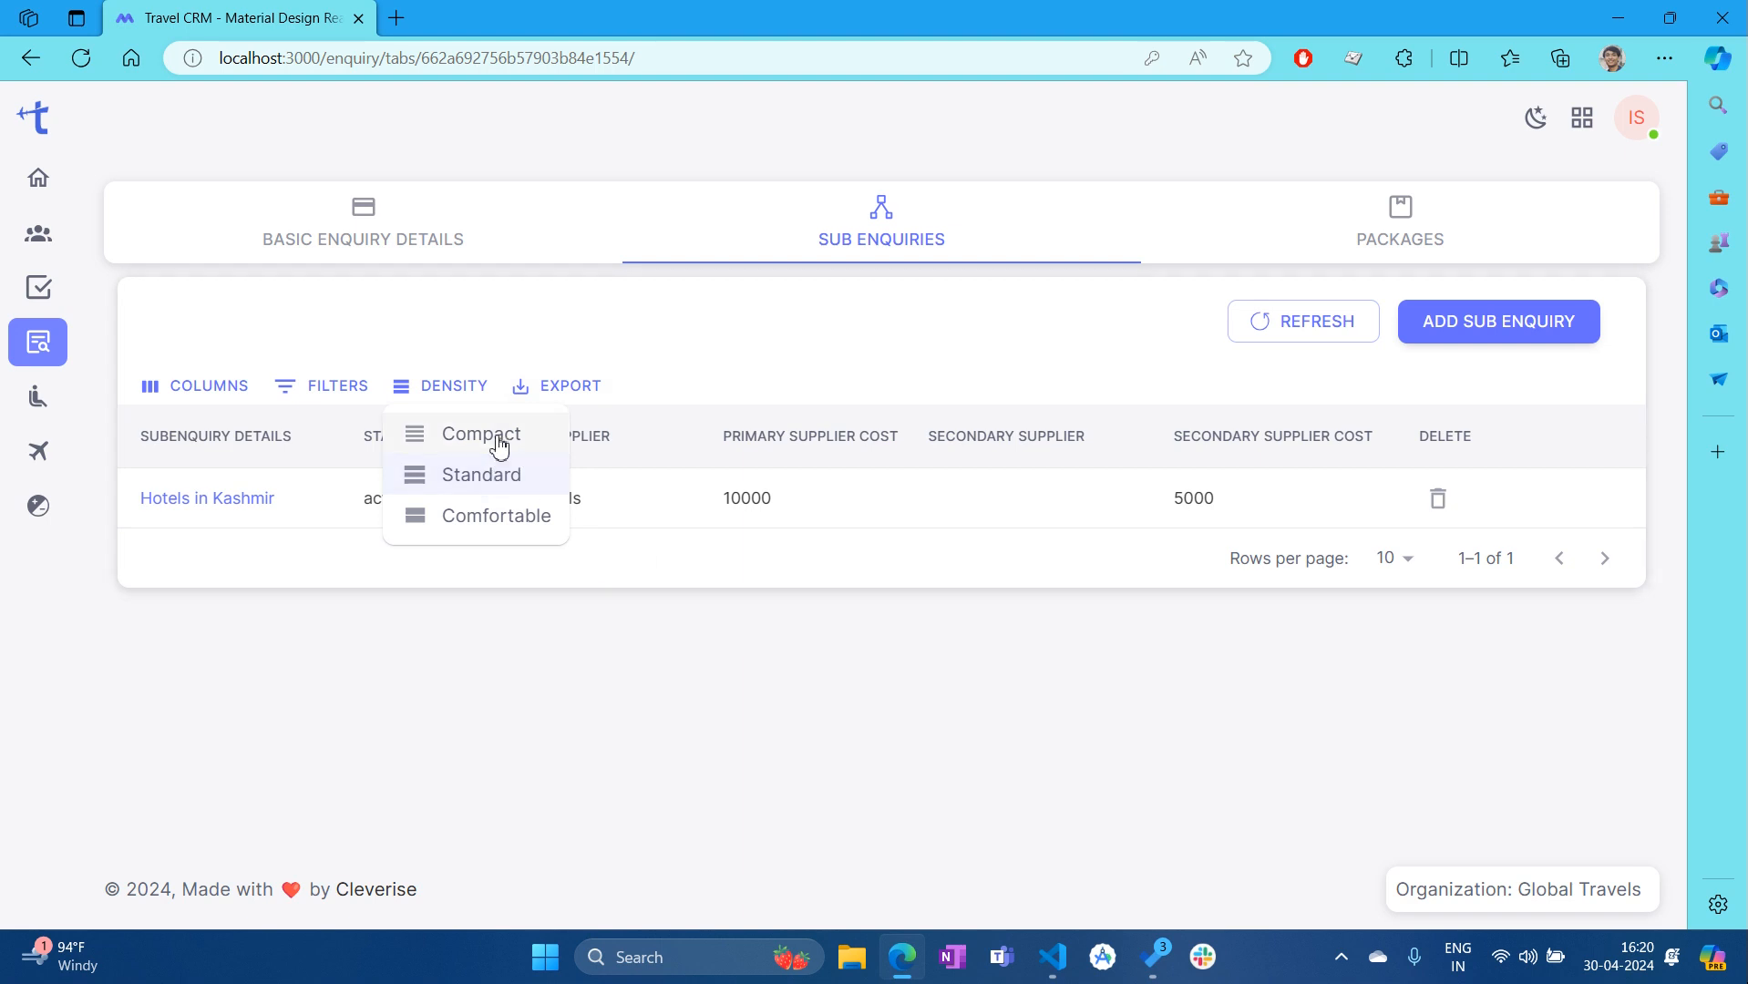
{"action": "left_click", "coordinate": [500, 442]}
{"action": "left_click", "coordinate": [453, 388]}
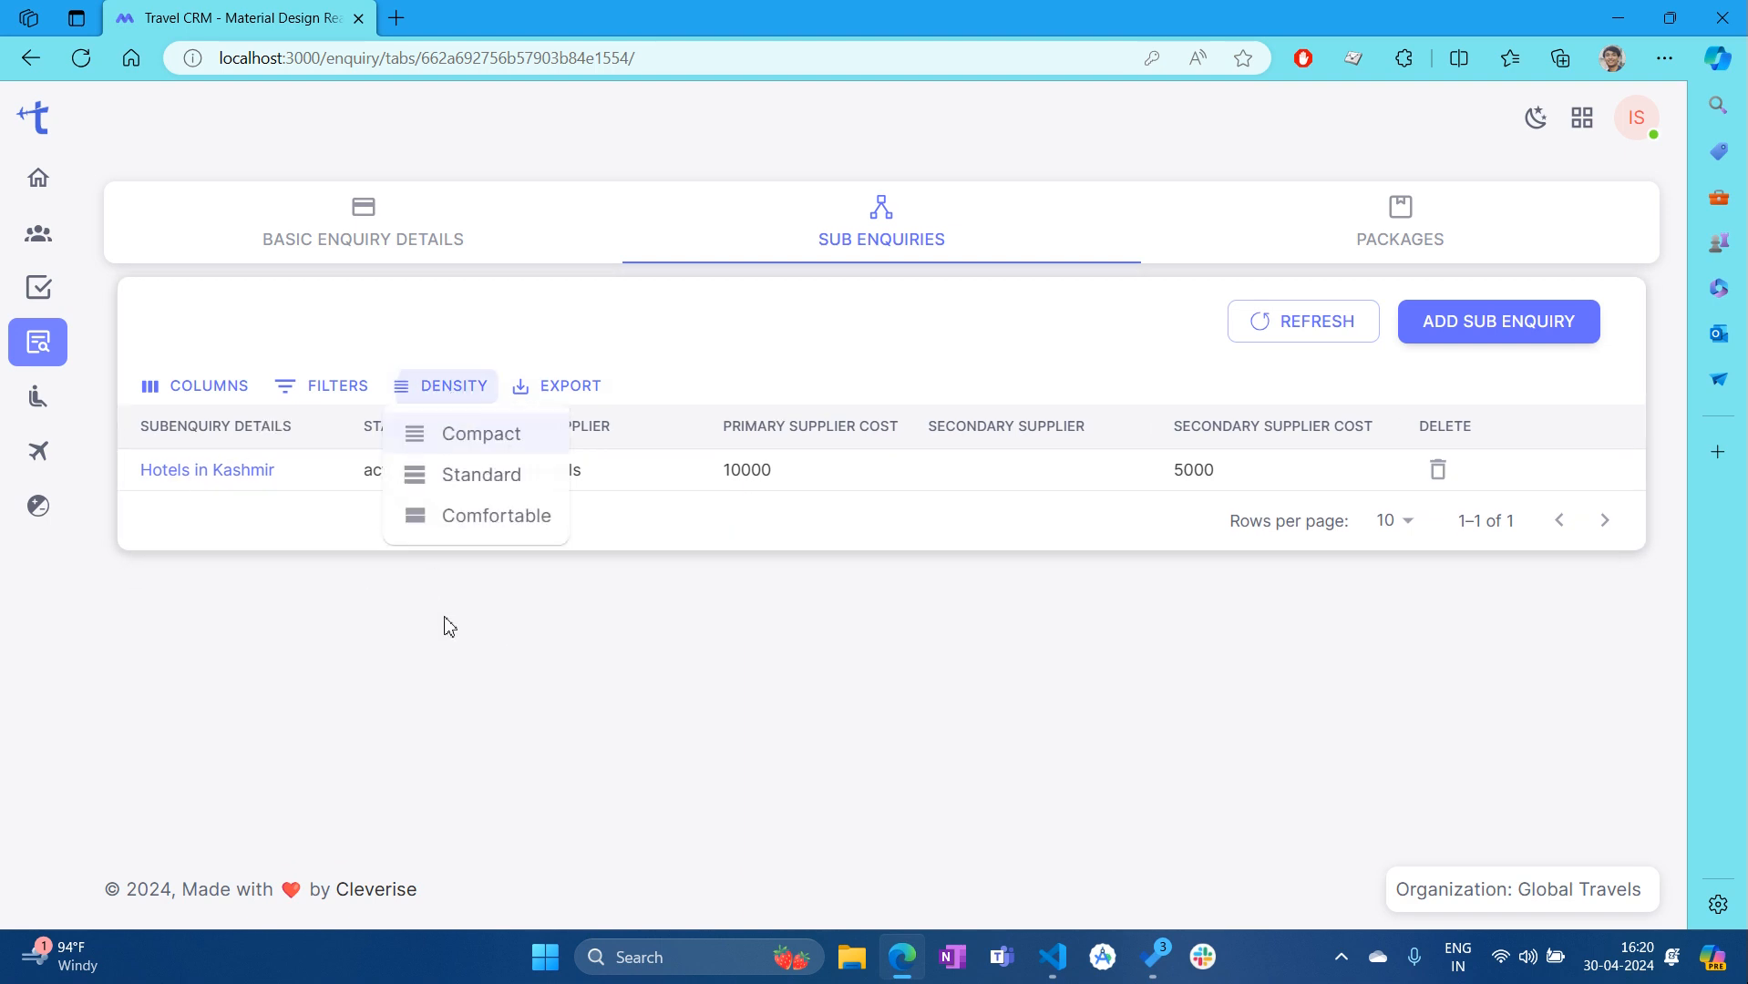
{"action": "left_click", "coordinate": [469, 536]}
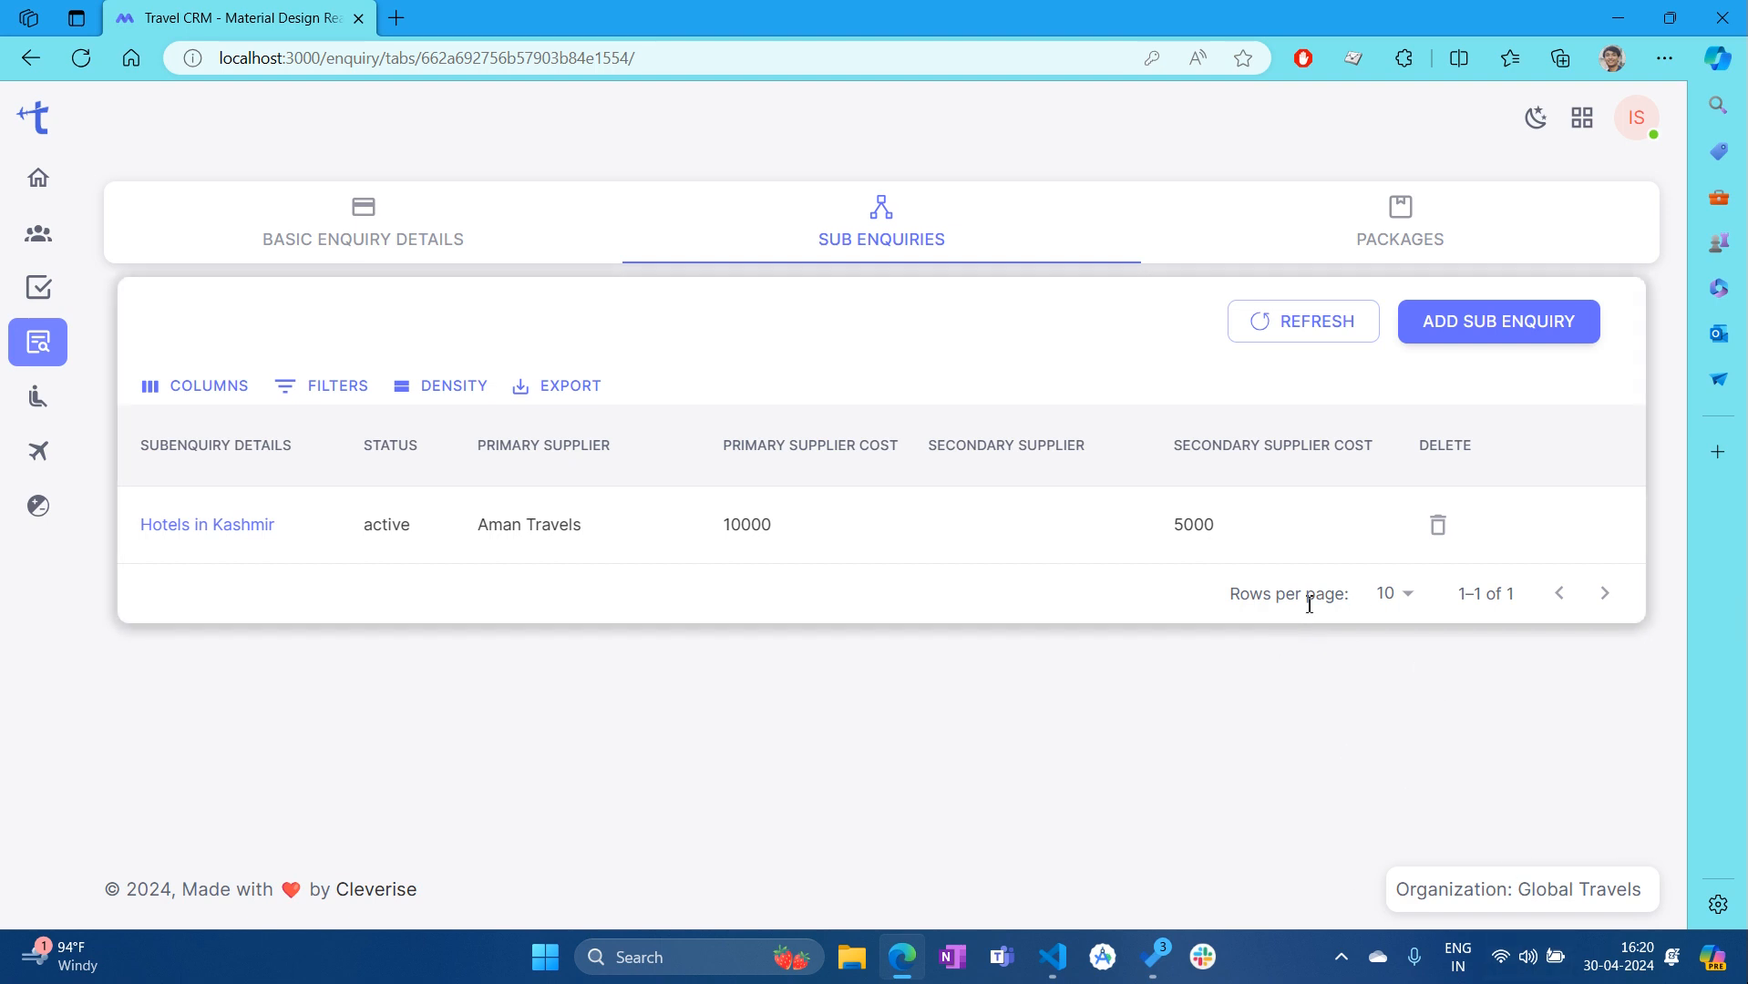
Leave rows per page at 10, dismiss the export options, and go to the enquiry's Packages tab
{"action": "left_click", "coordinate": [1408, 605]}
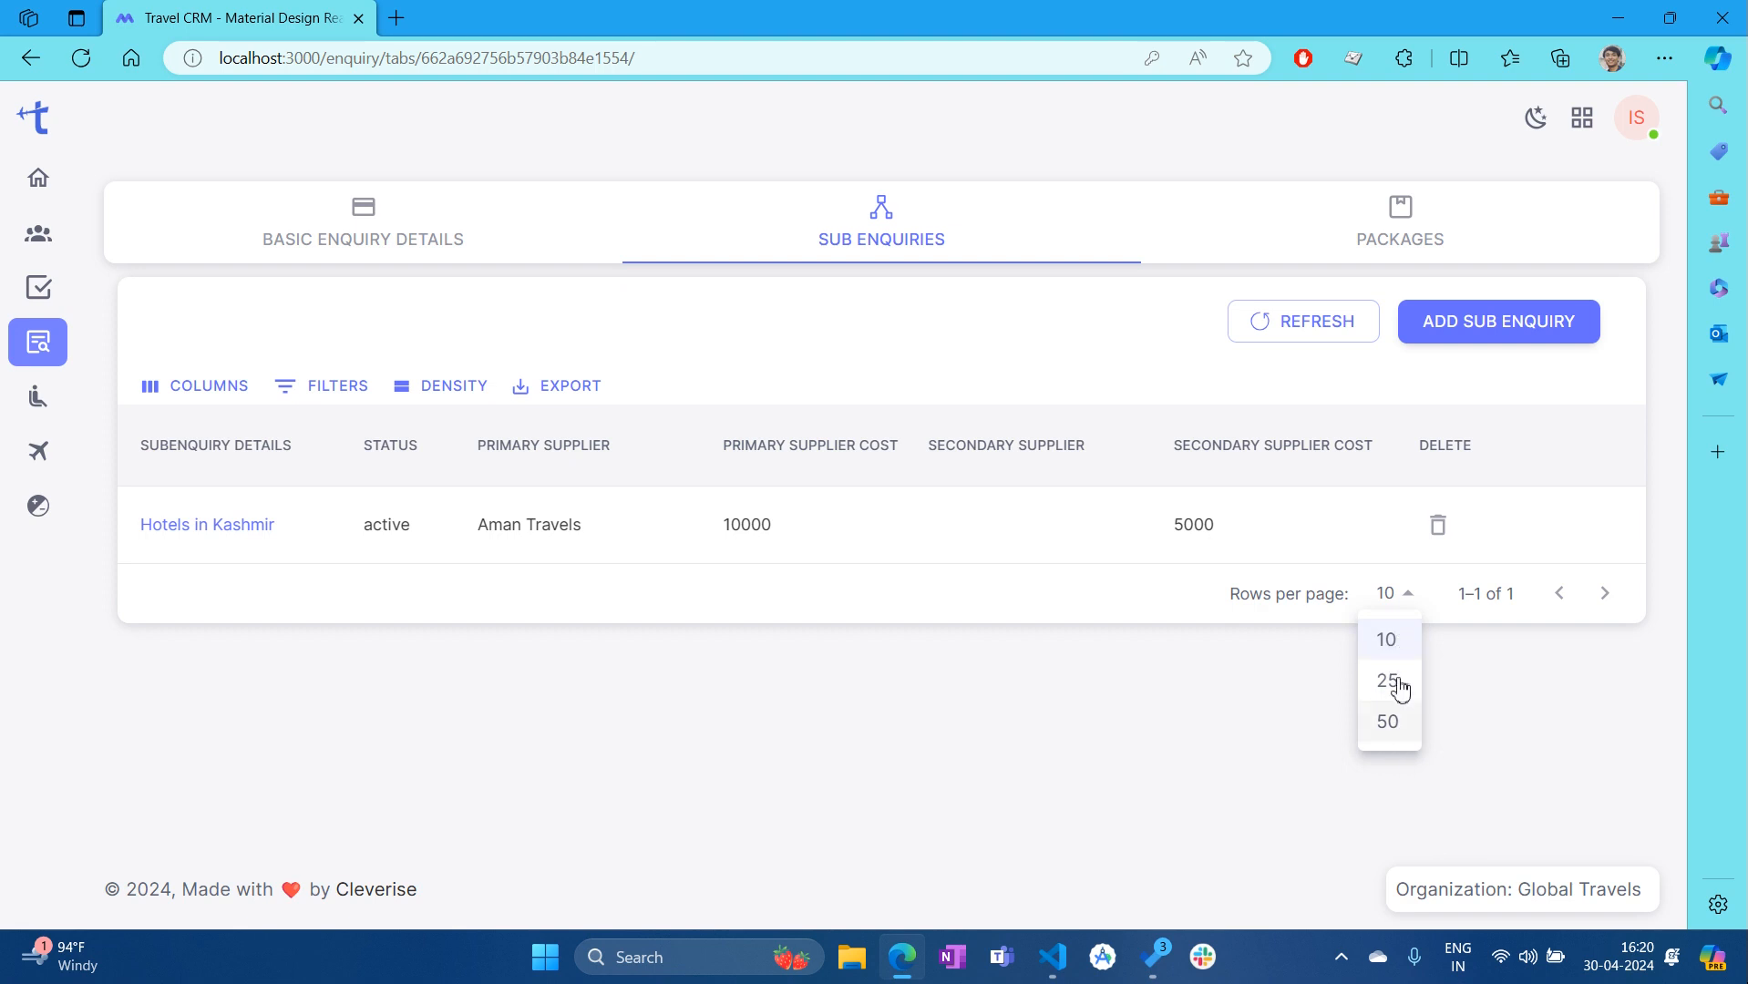
{"action": "left_click", "coordinate": [1565, 699]}
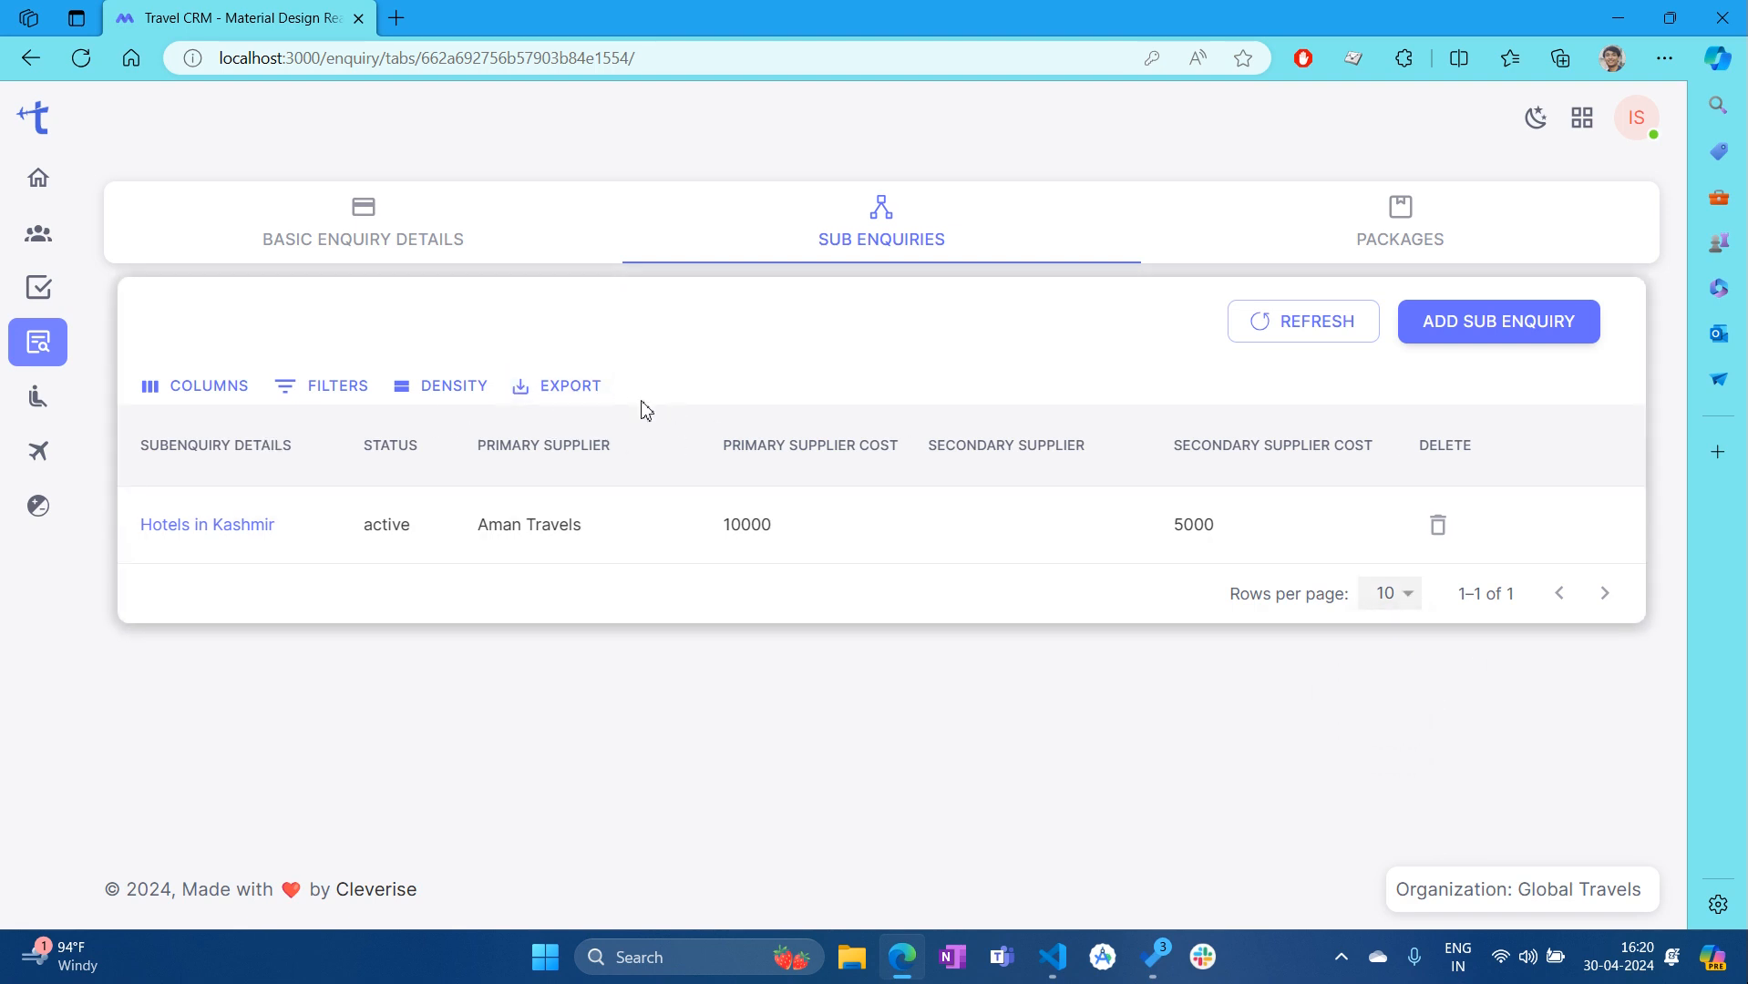
{"action": "left_click", "coordinate": [577, 397]}
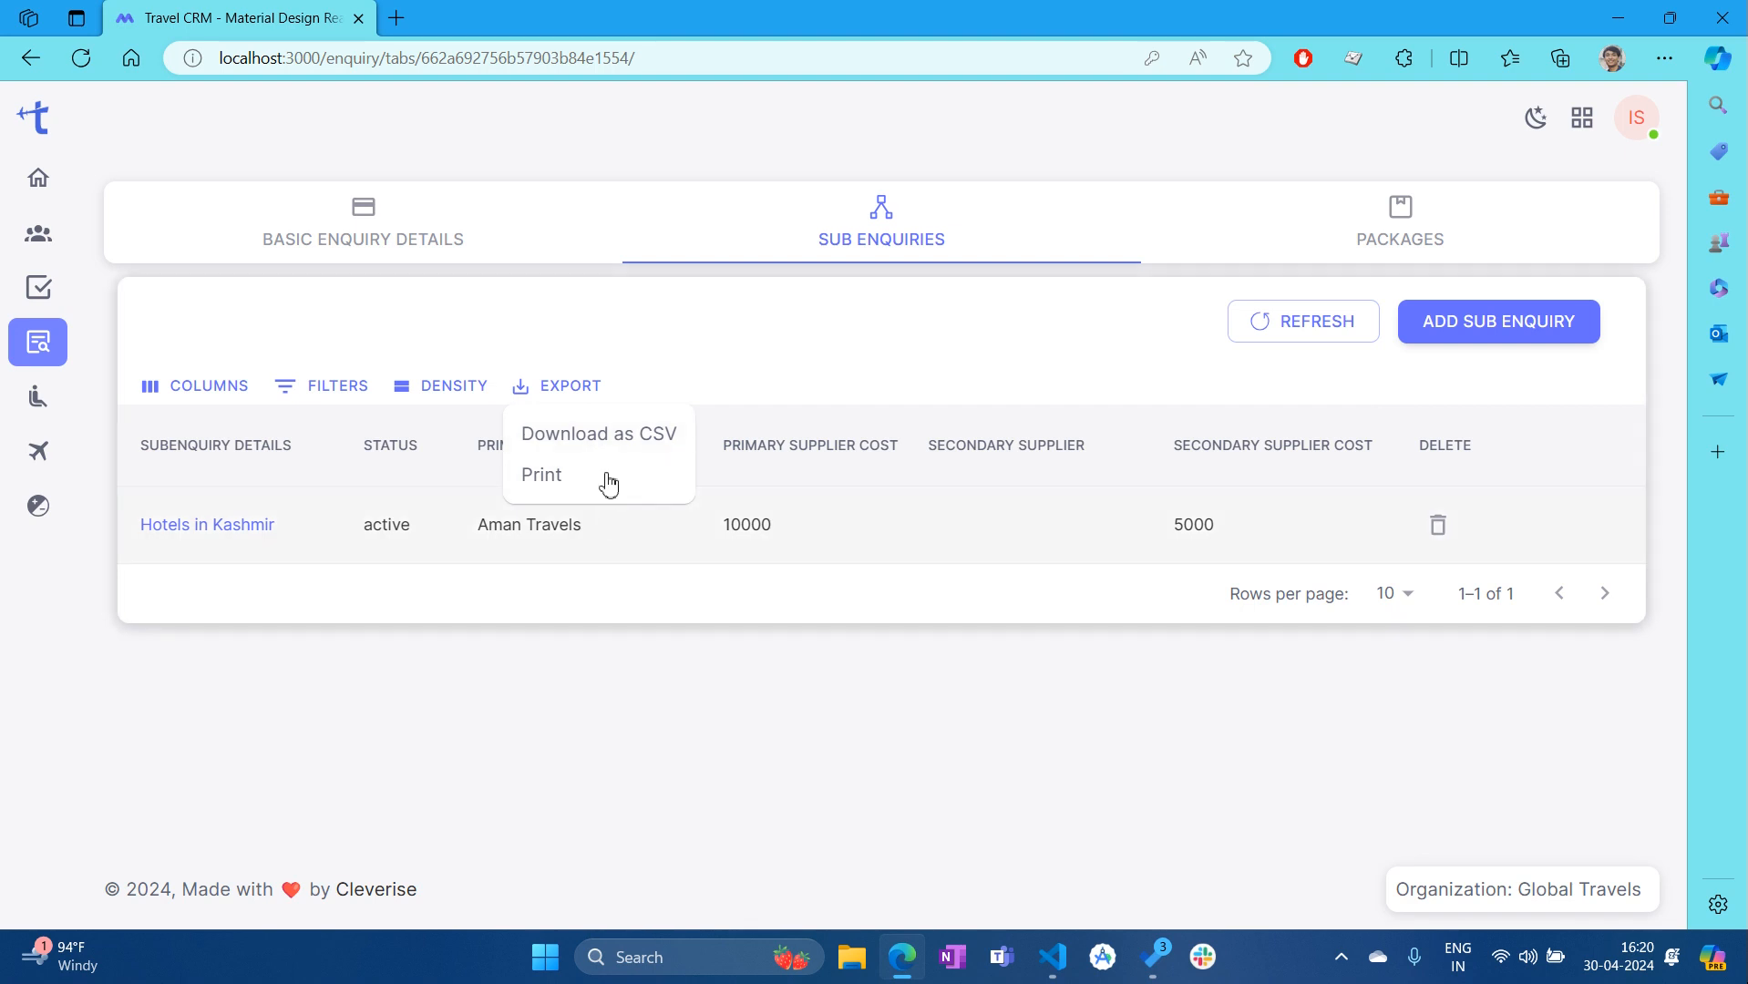
{"action": "left_click", "coordinate": [773, 342]}
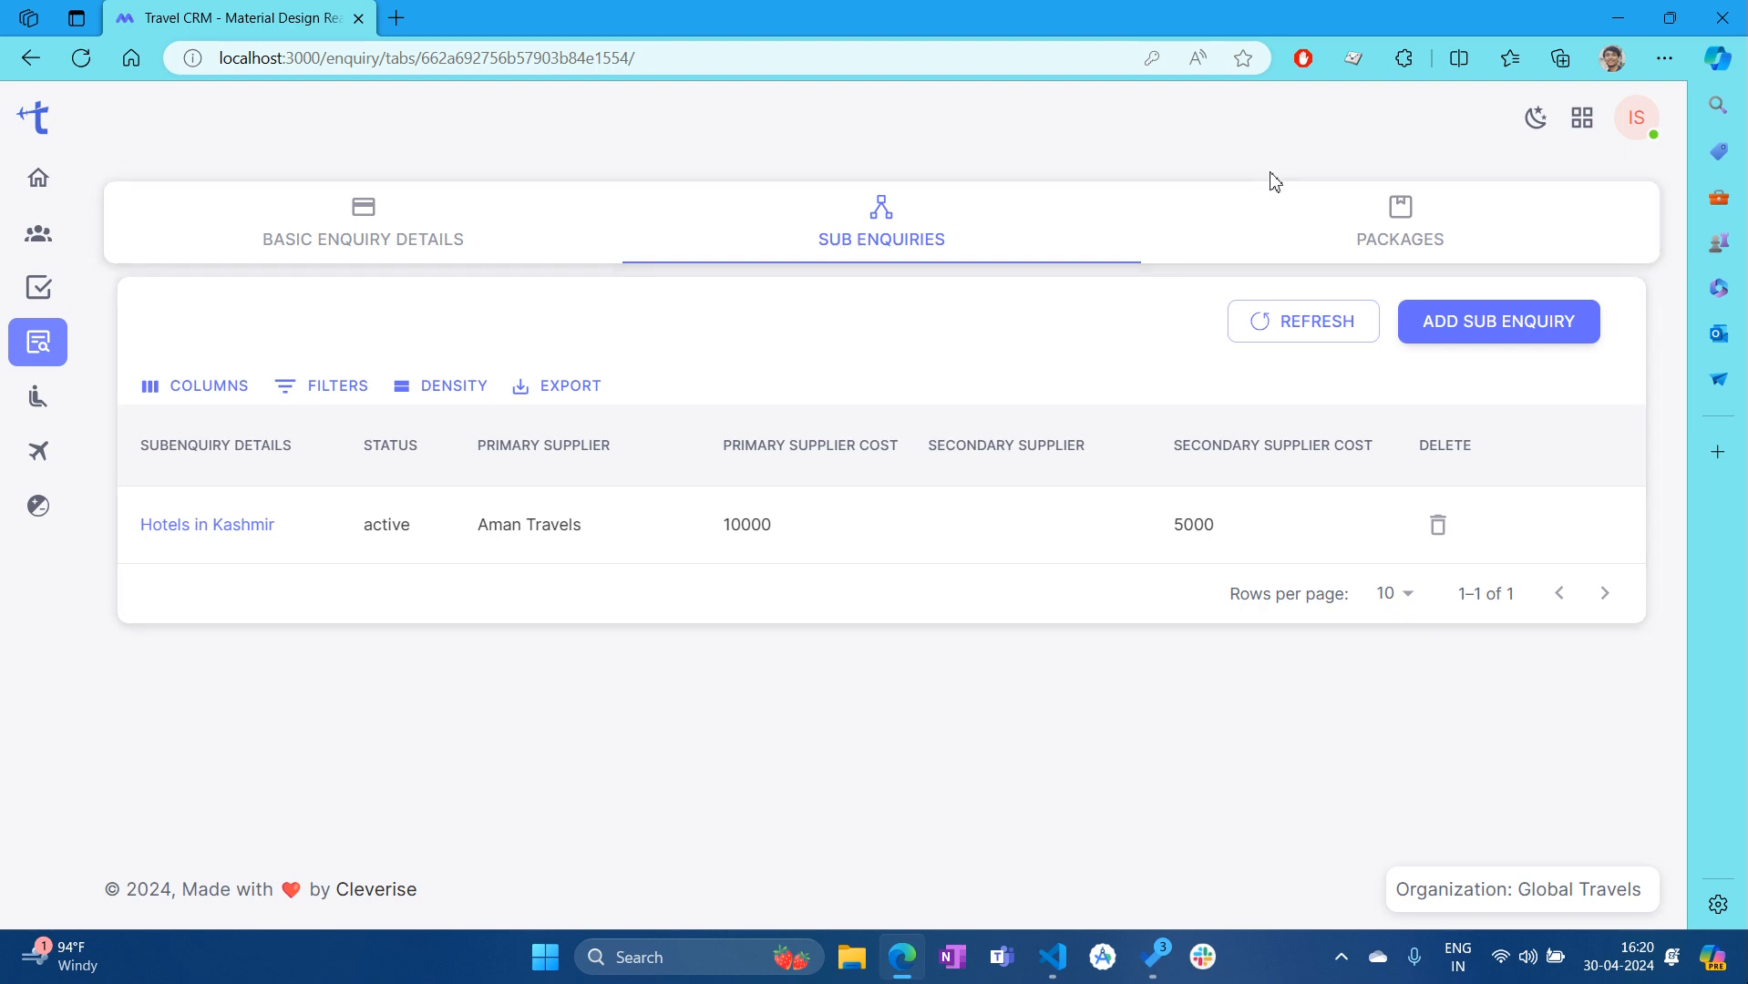
{"action": "left_click", "coordinate": [1437, 241]}
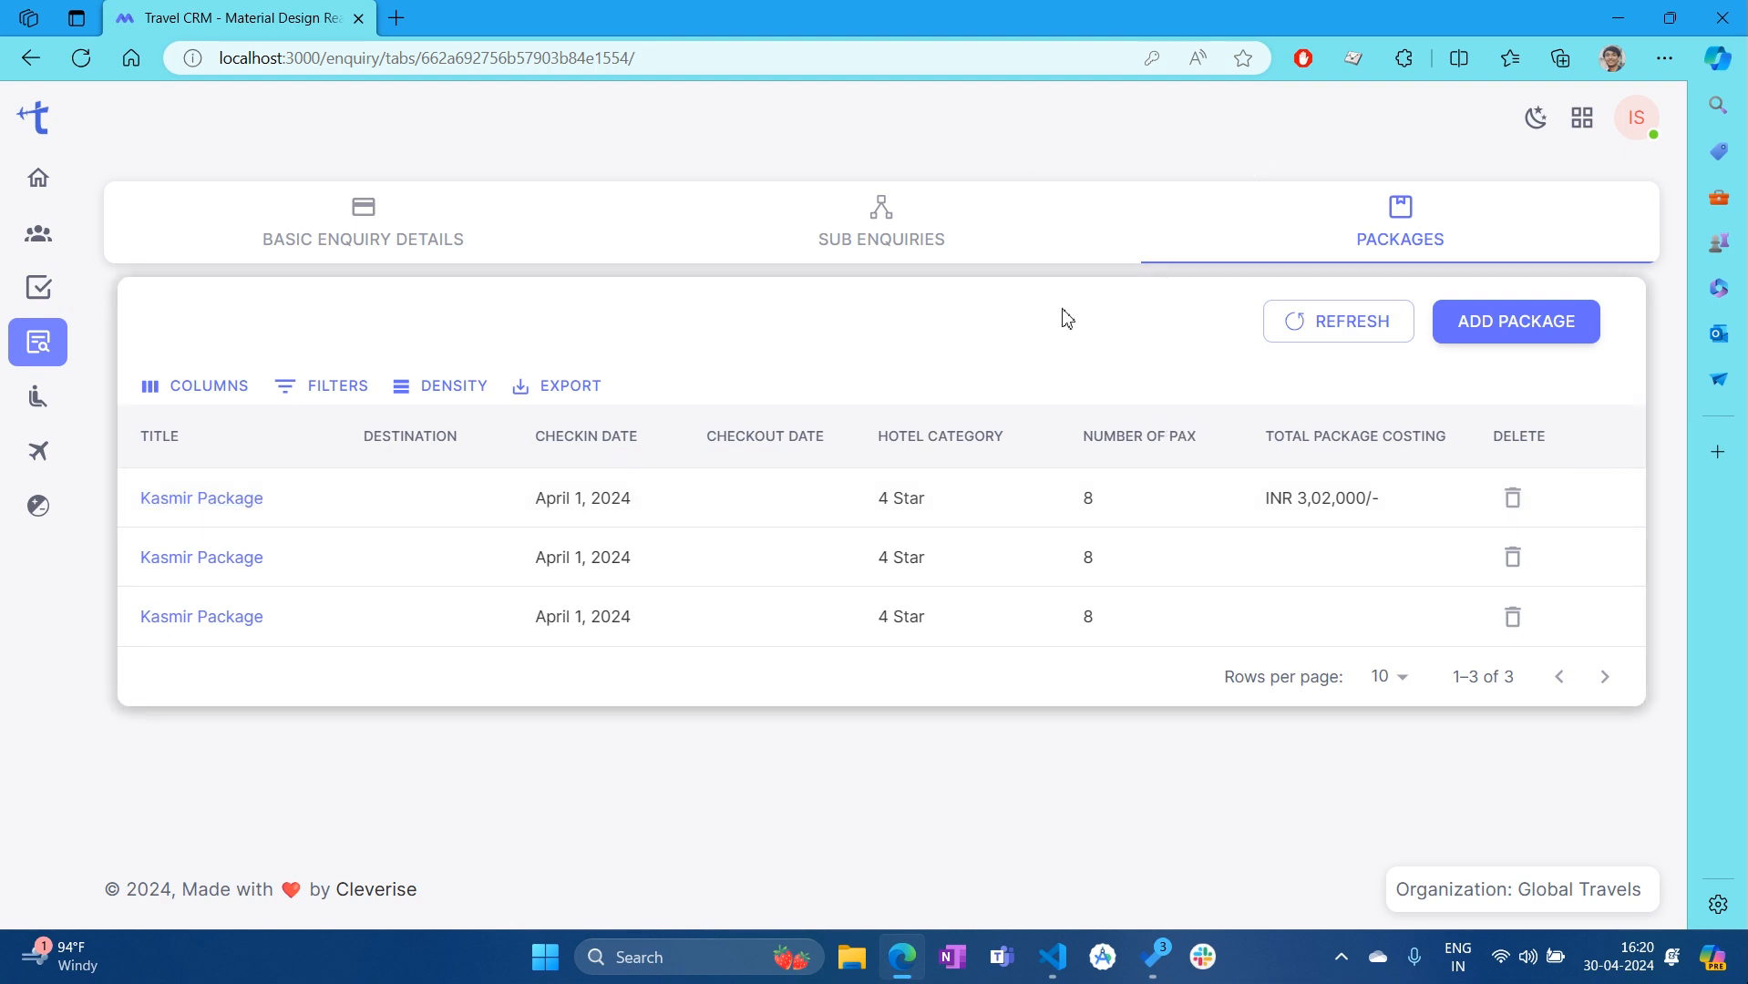
Start a new package and review the blank form with dates 04/30/2024, one day and one hotel row
{"action": "left_click", "coordinate": [1540, 333]}
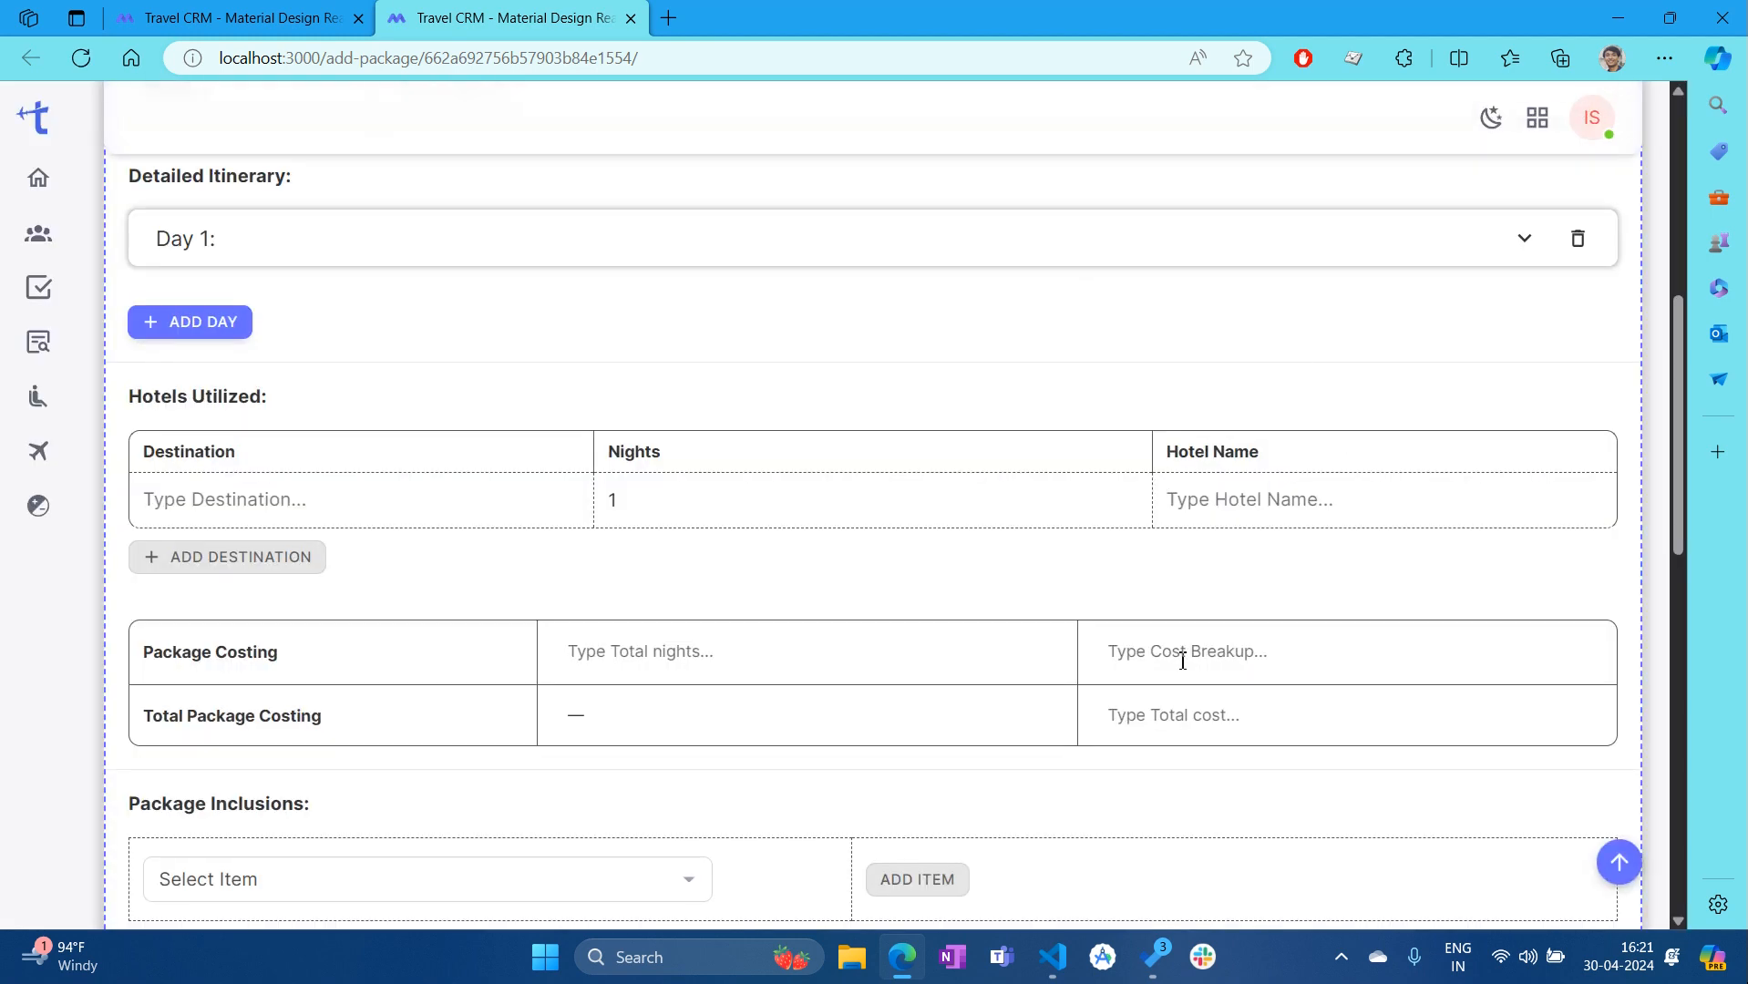
{"action": "scroll", "coordinate": [1192, 665], "scroll_direction": "up", "scroll_amount": 7}
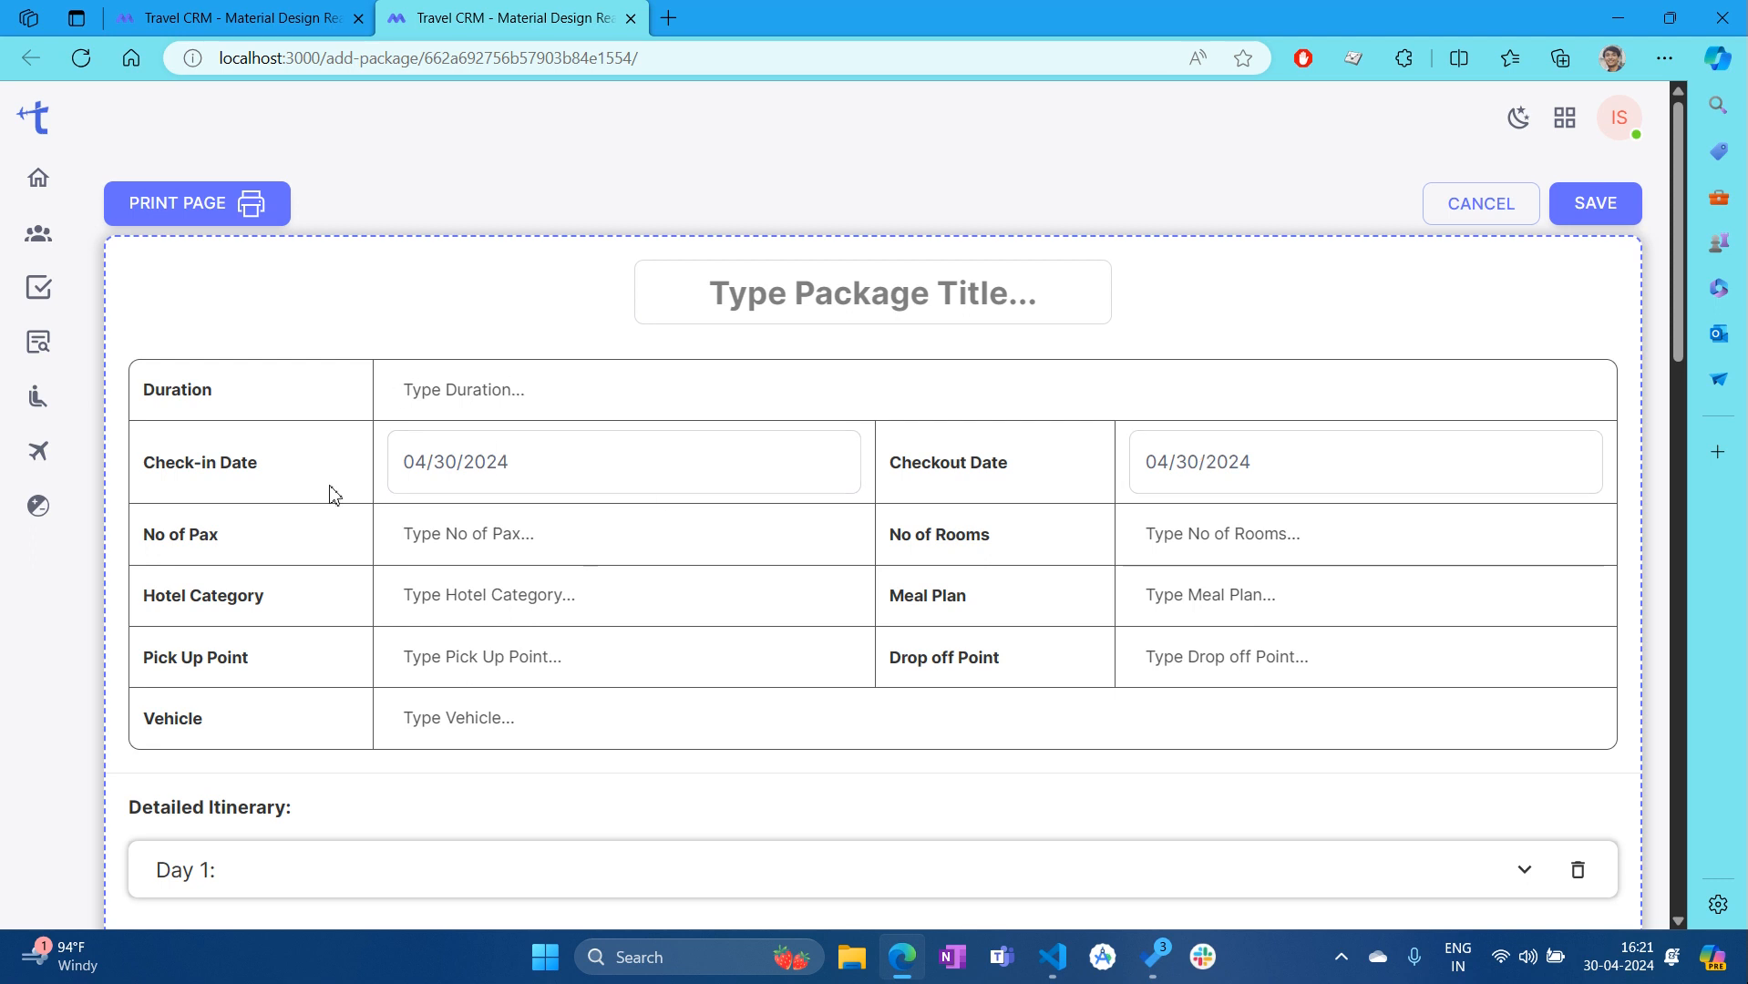
{"action": "scroll", "coordinate": [541, 466], "scroll_direction": "down", "scroll_amount": 1}
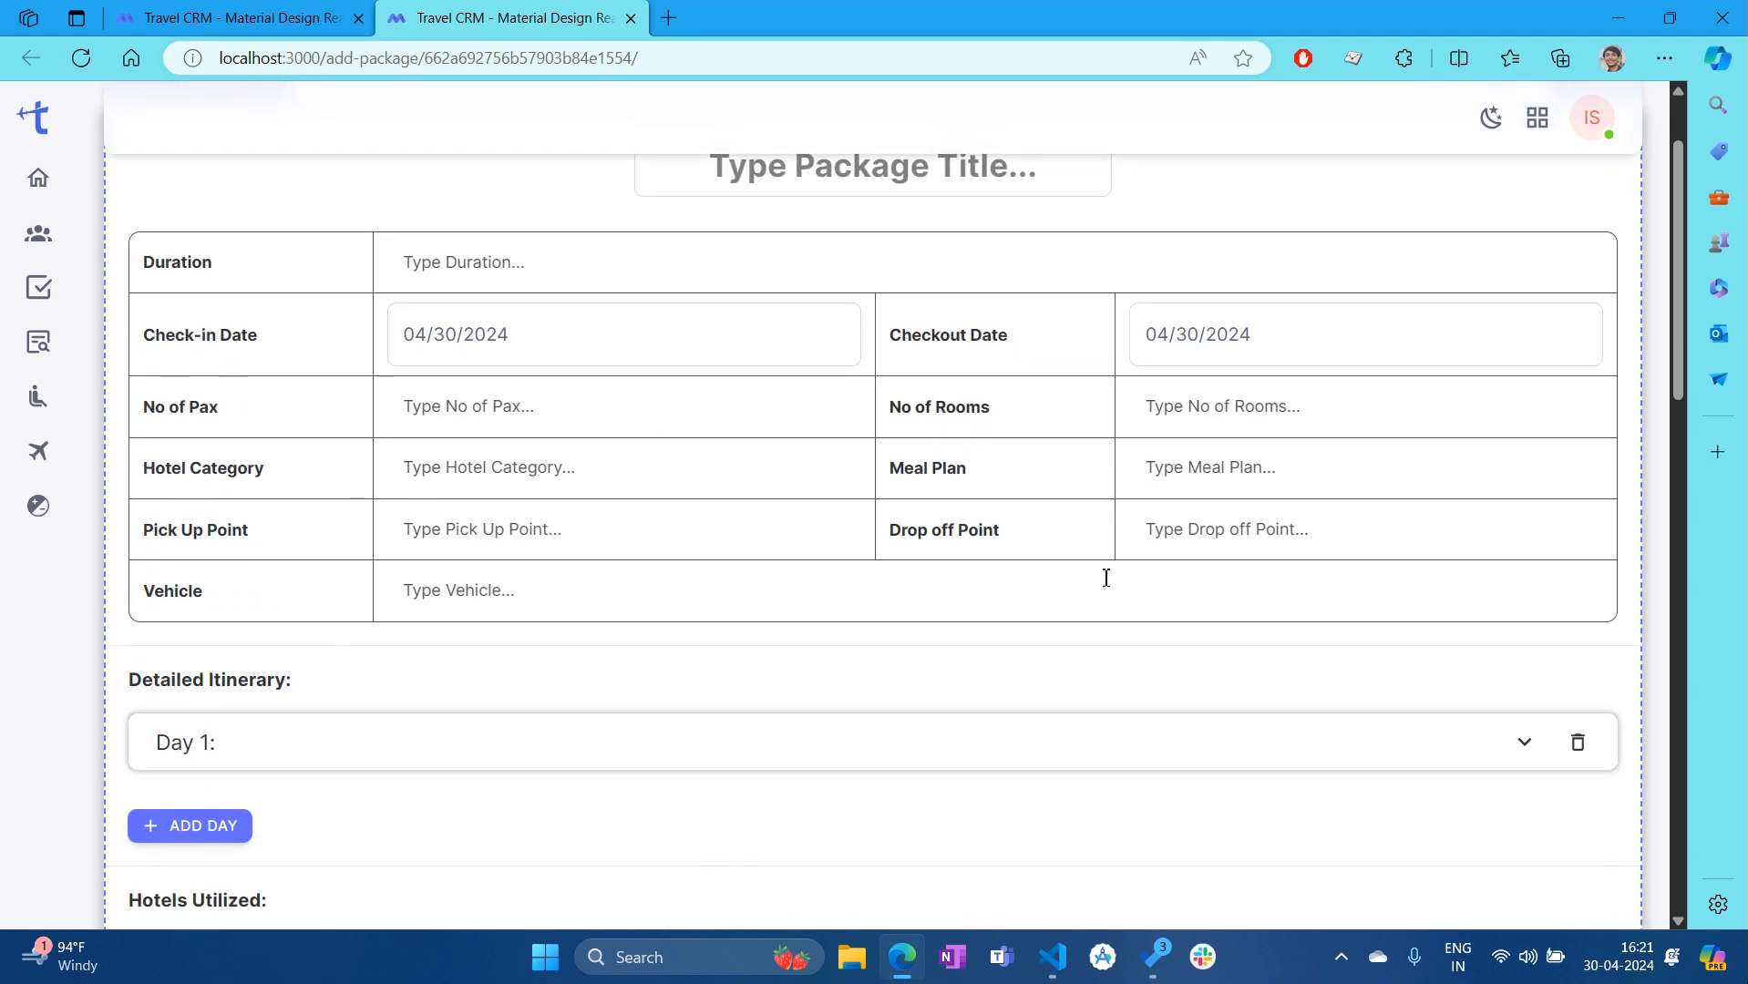
{"action": "scroll", "coordinate": [1145, 547], "scroll_direction": "down", "scroll_amount": 3}
{"action": "scroll", "coordinate": [1143, 549], "scroll_direction": "up", "scroll_amount": 1}
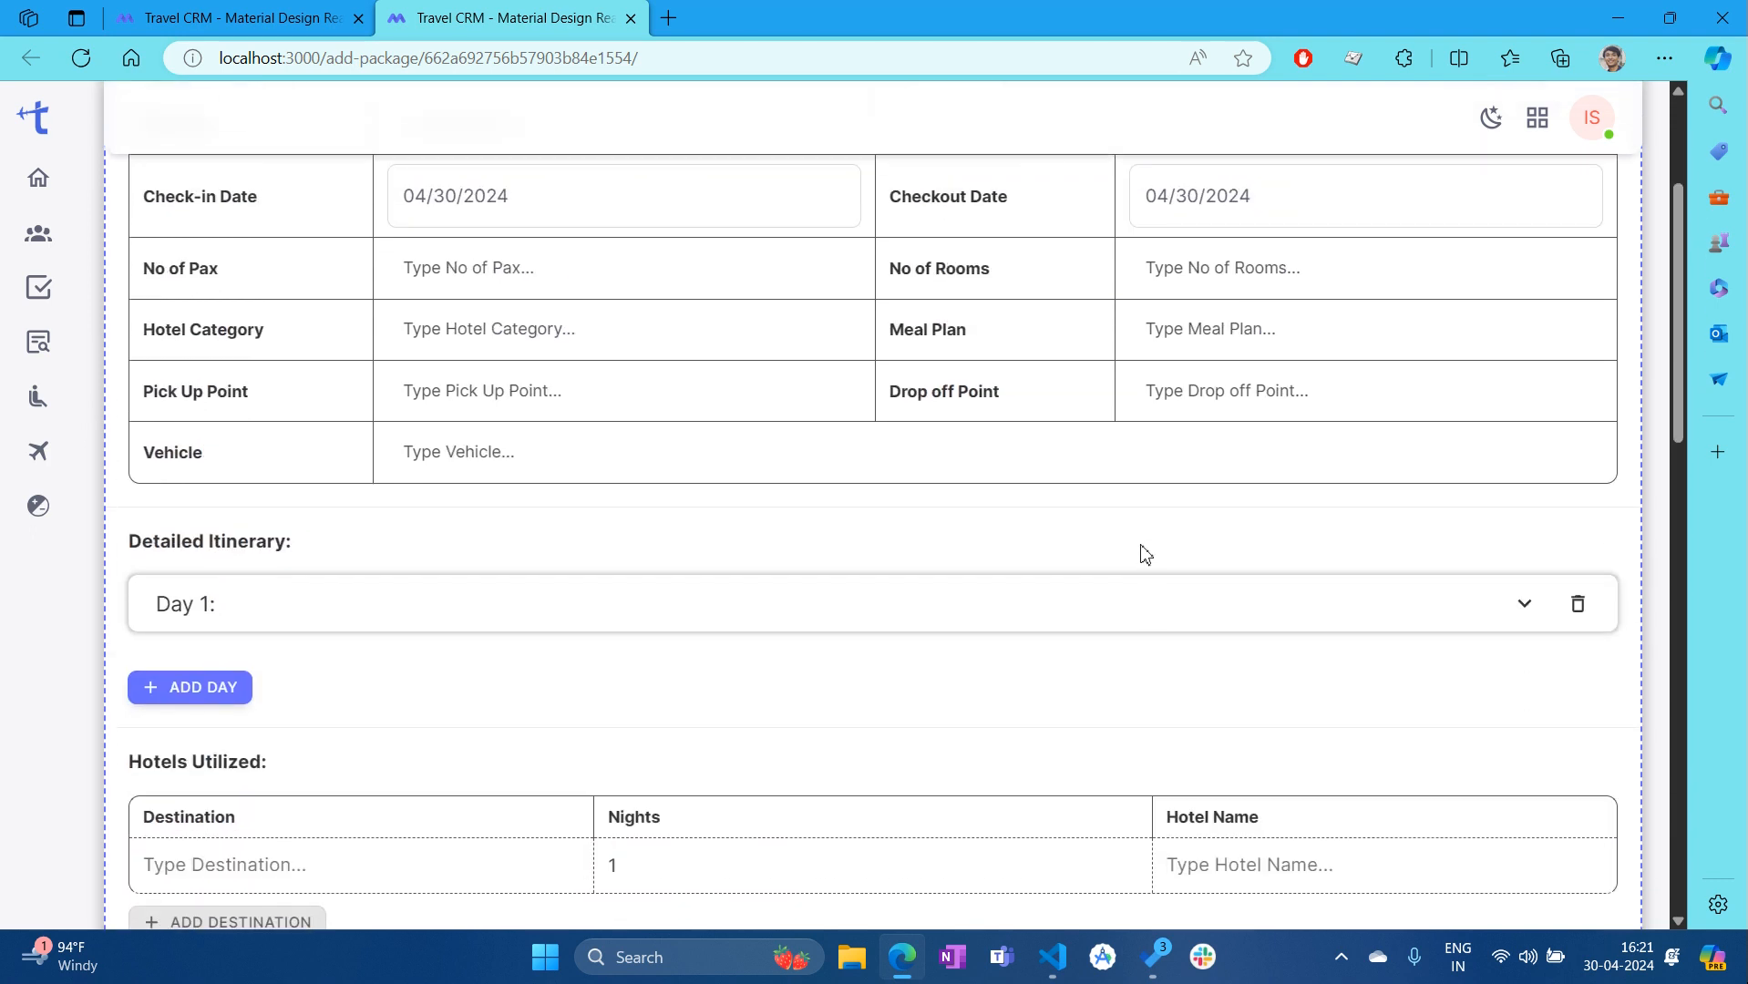
{"action": "scroll", "coordinate": [939, 600], "scroll_direction": "down", "scroll_amount": 1}
{"action": "scroll", "coordinate": [355, 447], "scroll_direction": "down", "scroll_amount": 1}
{"action": "scroll", "coordinate": [638, 674], "scroll_direction": "up", "scroll_amount": 1}
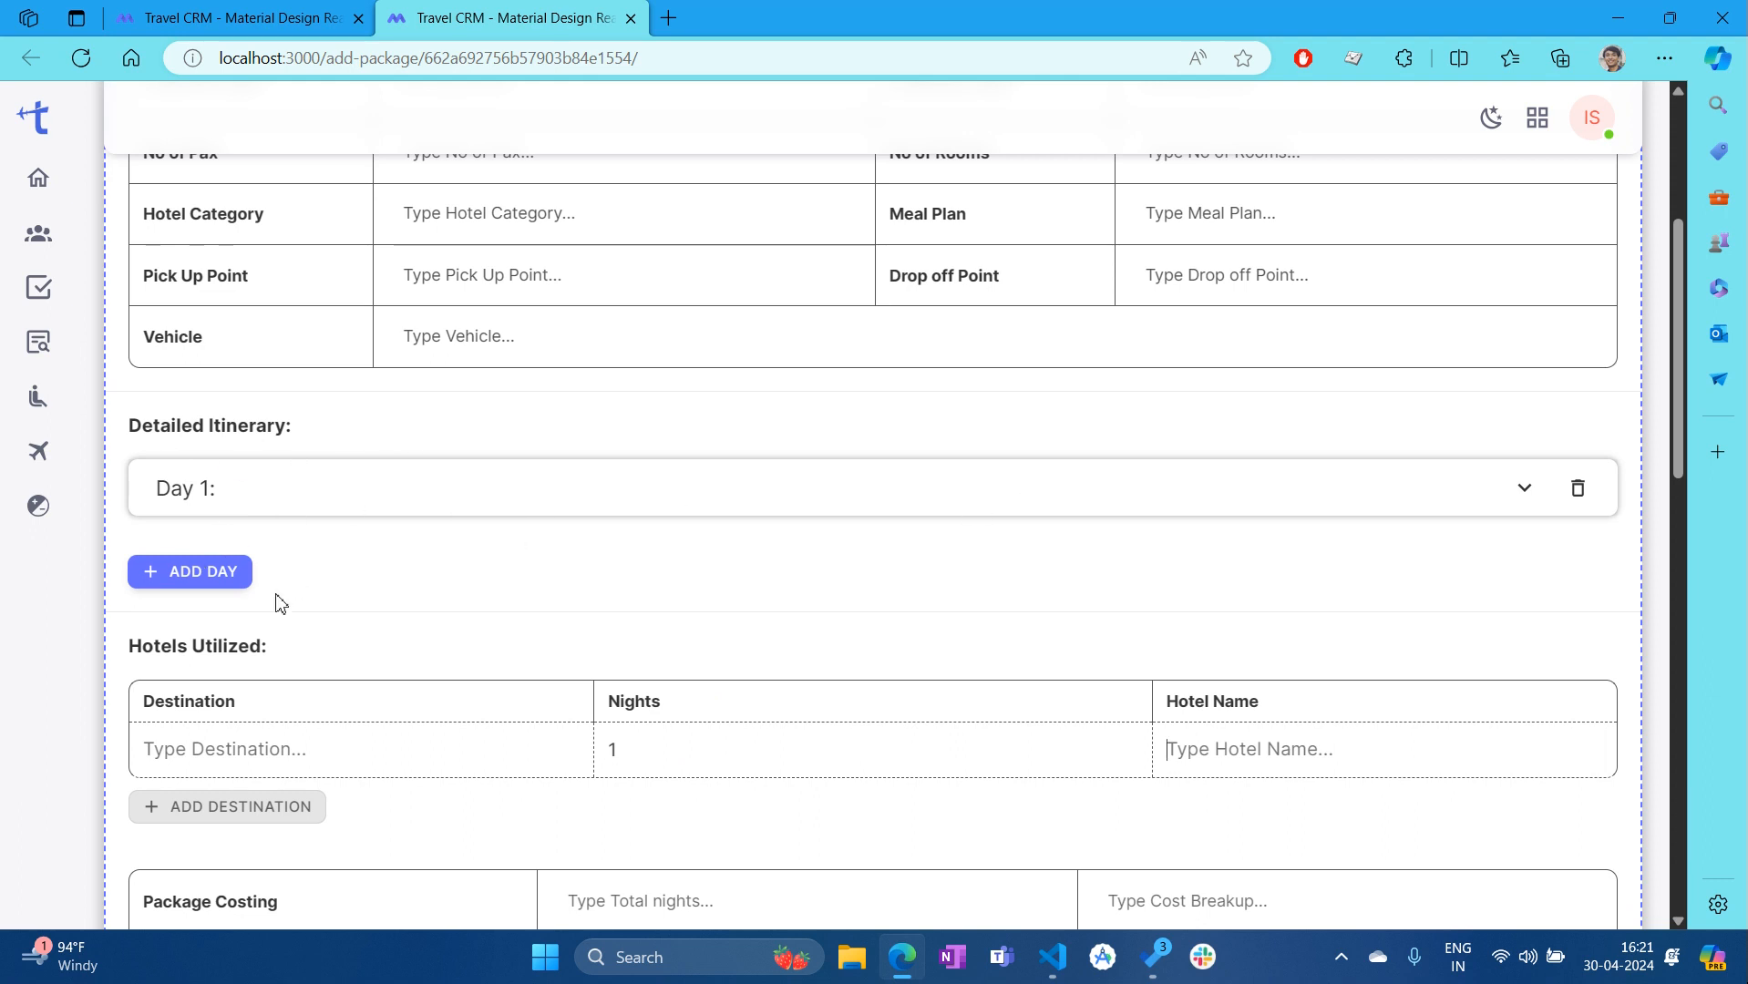
Set Day 1's city to Mumbai and its title to 'Mumbai Magic', keeping the auto-filled description
{"action": "left_click", "coordinate": [308, 509]}
{"action": "scroll", "coordinate": [1022, 444], "scroll_direction": "down", "scroll_amount": 1}
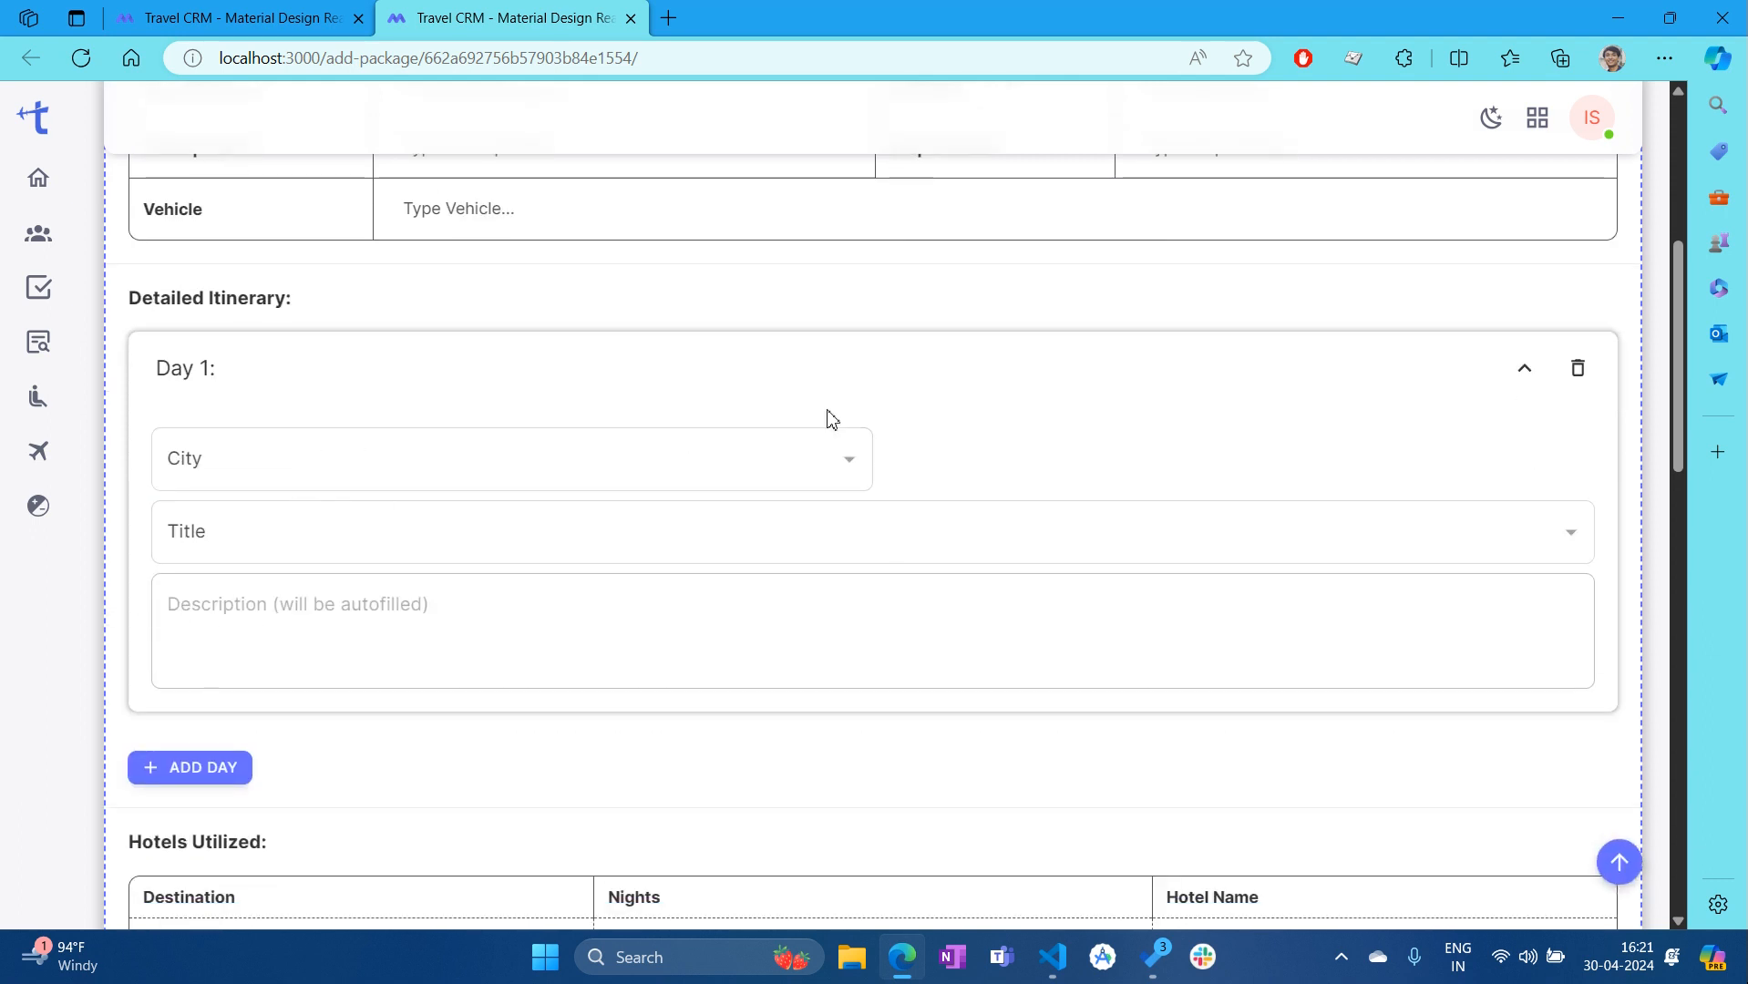
{"action": "left_click", "coordinate": [851, 467]}
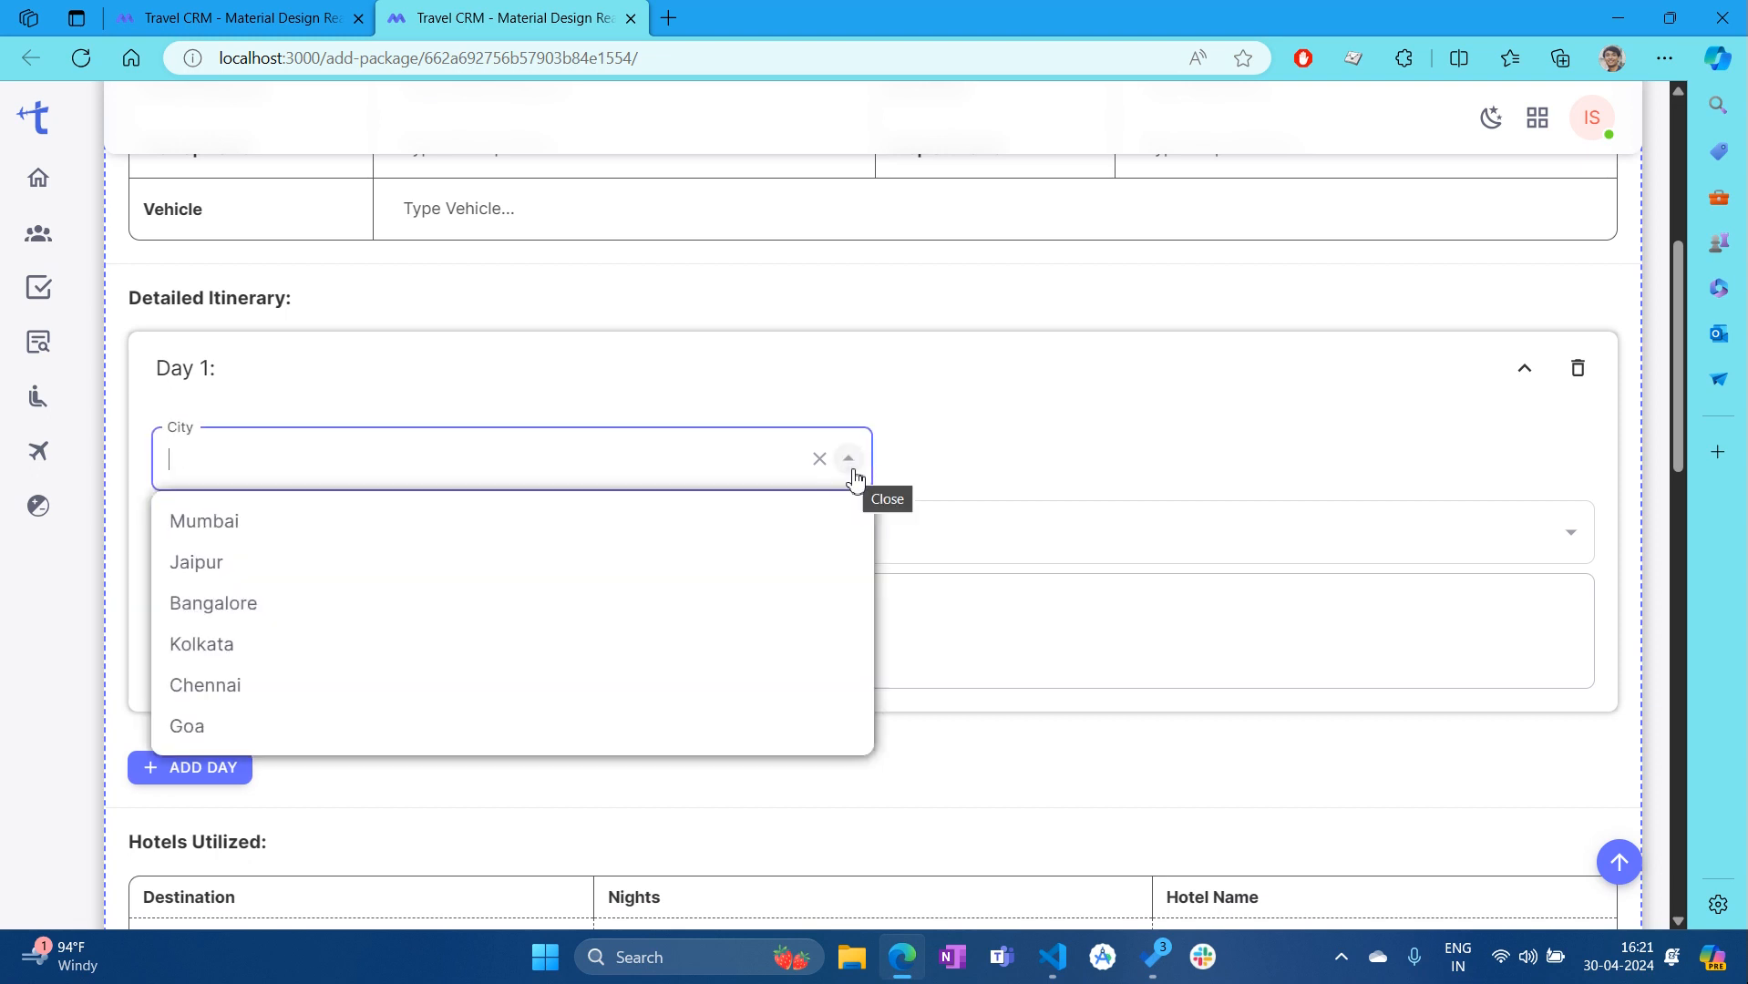
{"action": "left_click", "coordinate": [278, 530]}
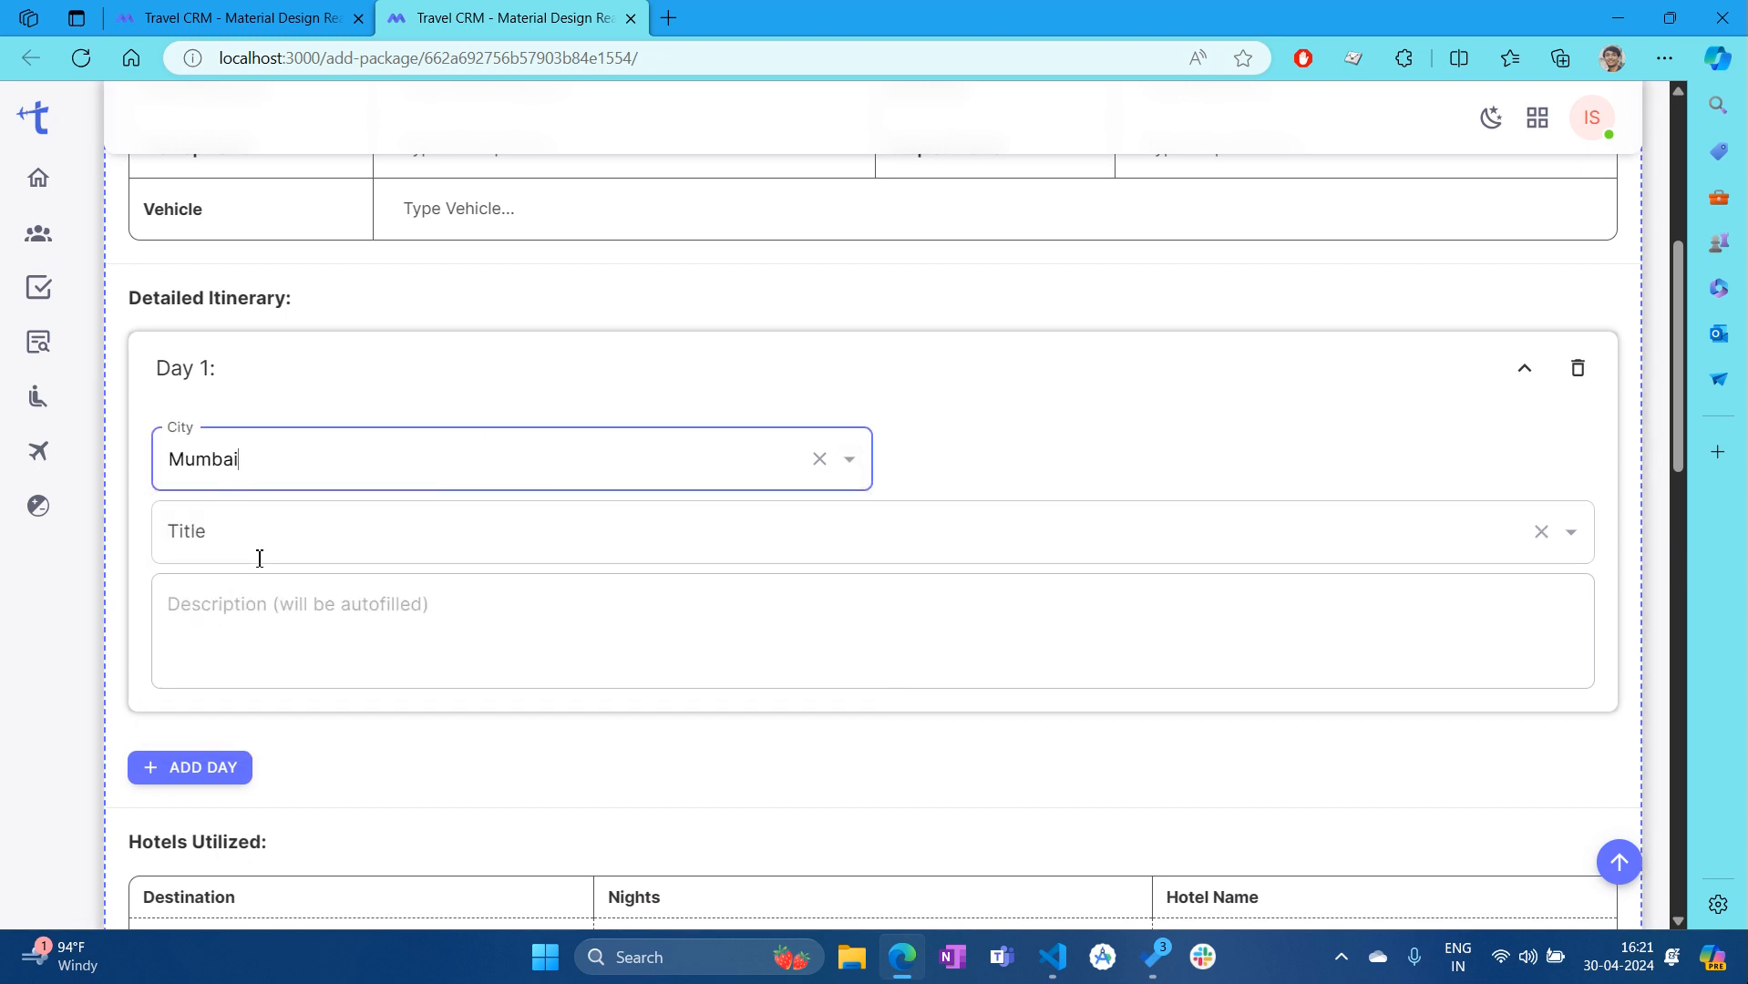
{"action": "left_click", "coordinate": [330, 523]}
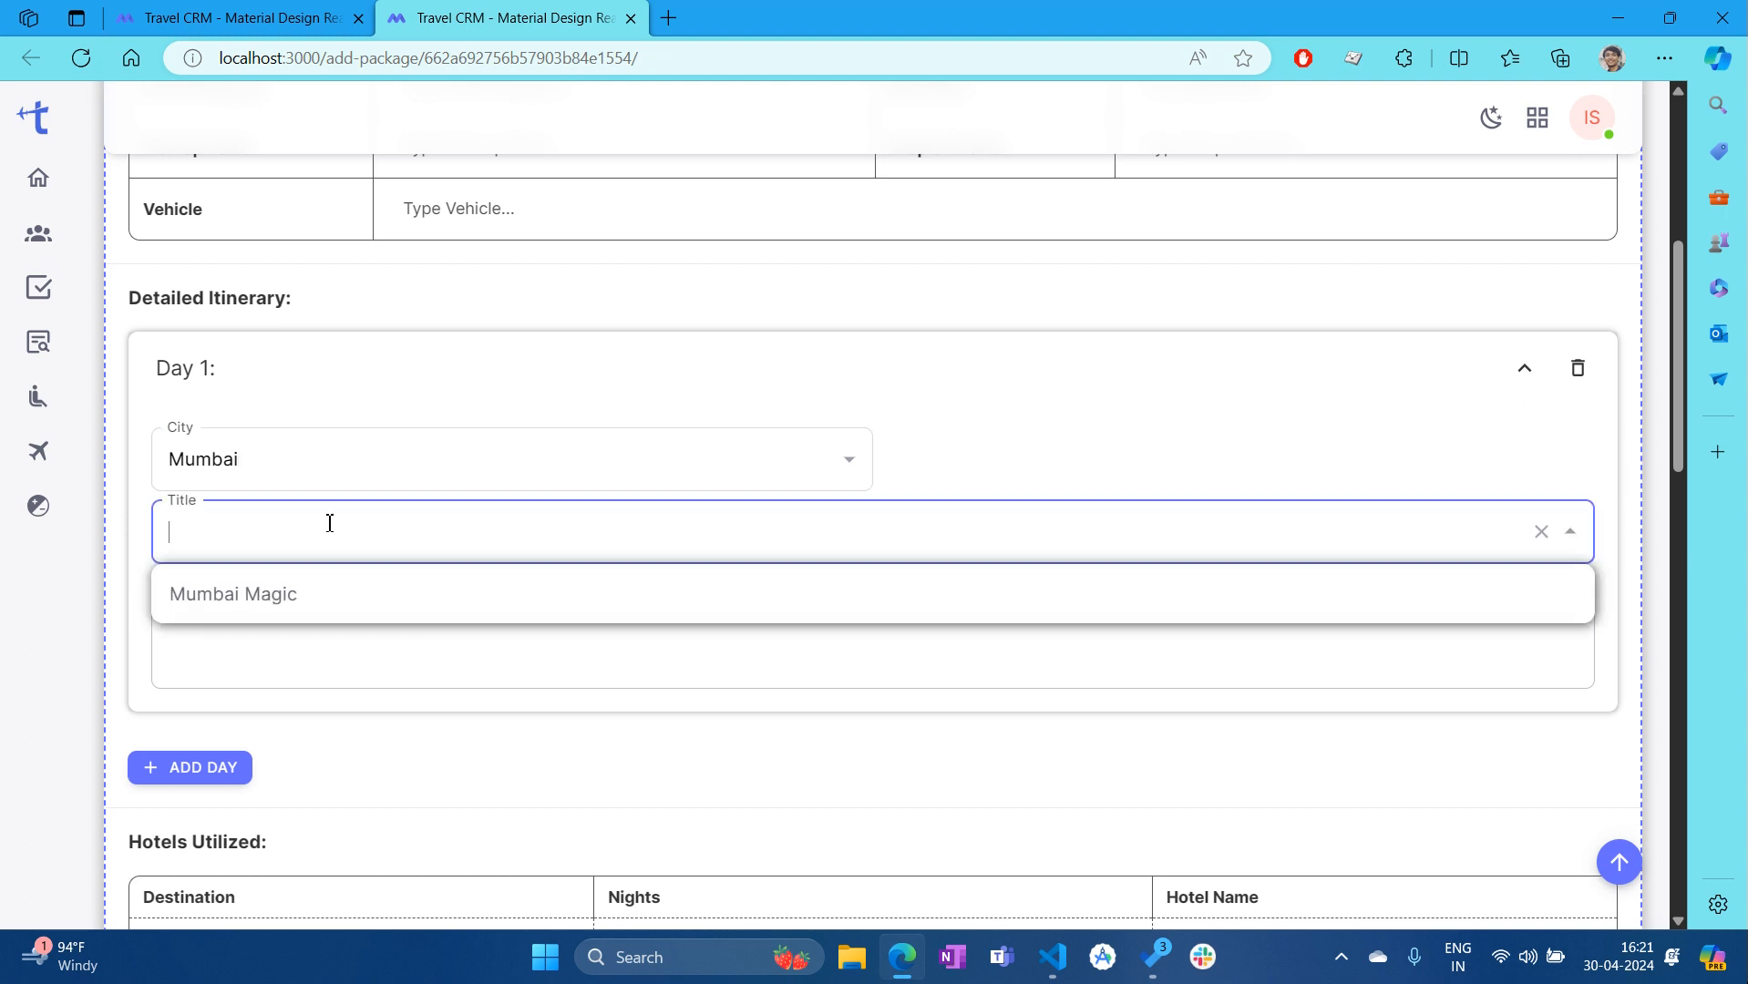
{"action": "left_click", "coordinate": [269, 606]}
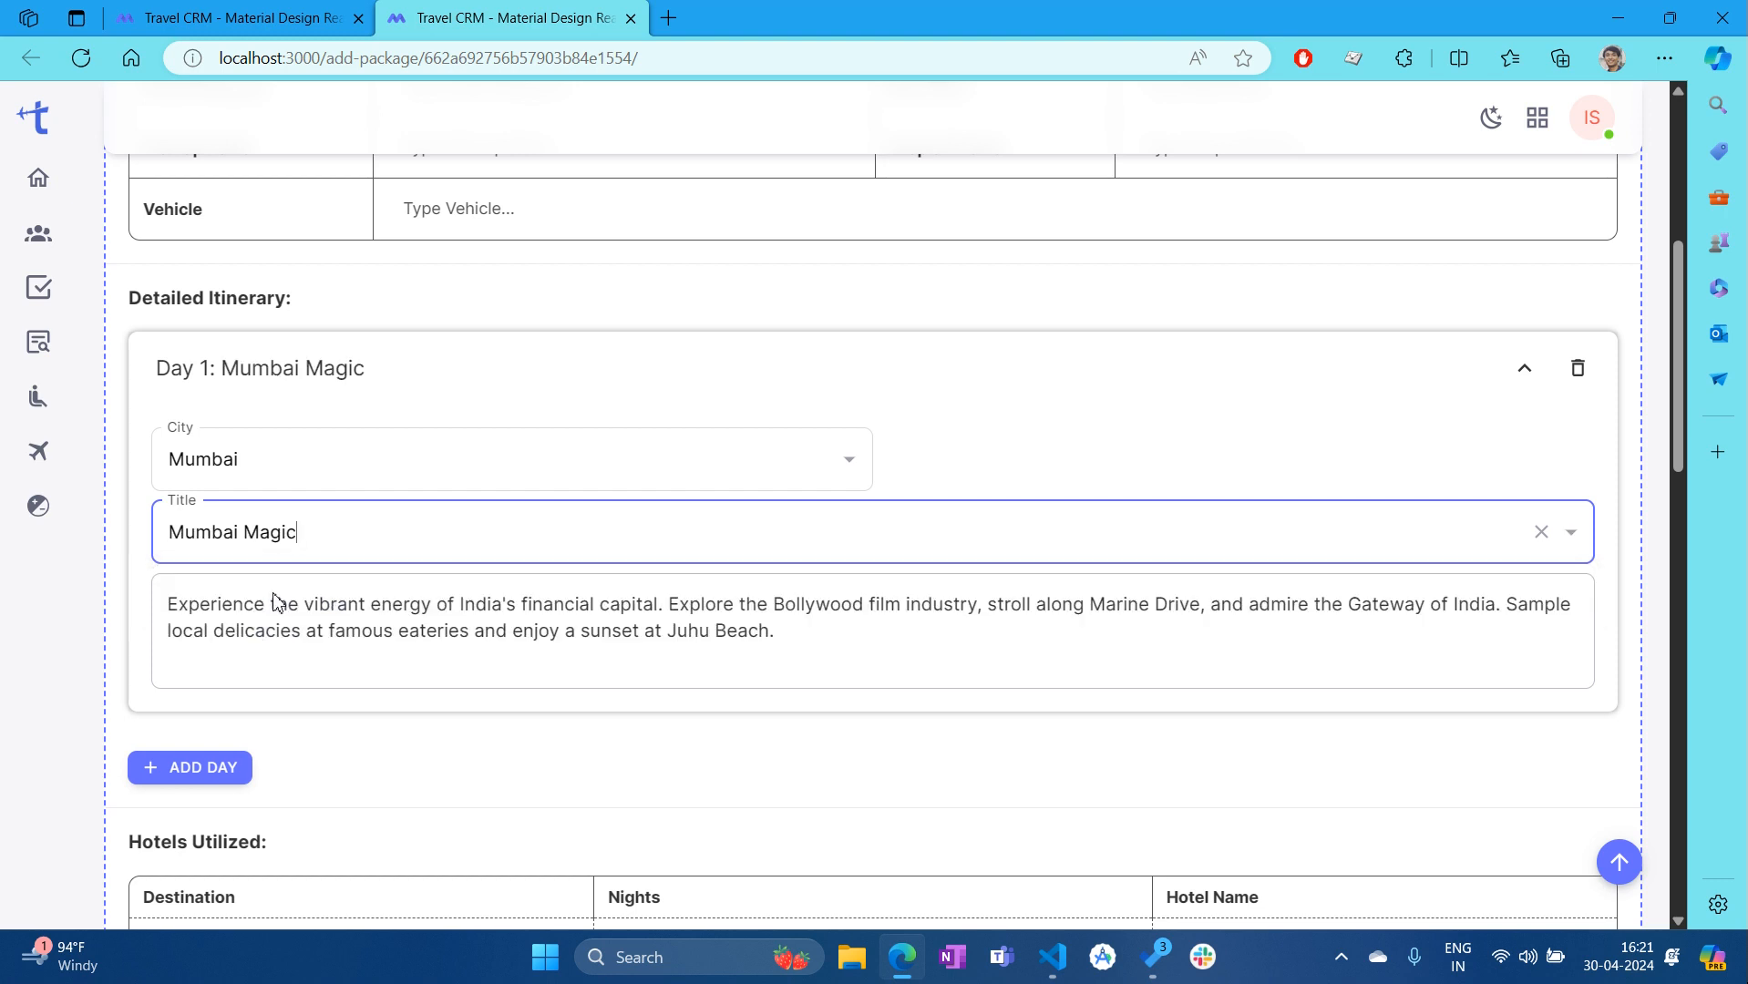
{"action": "left_click", "coordinate": [446, 663]}
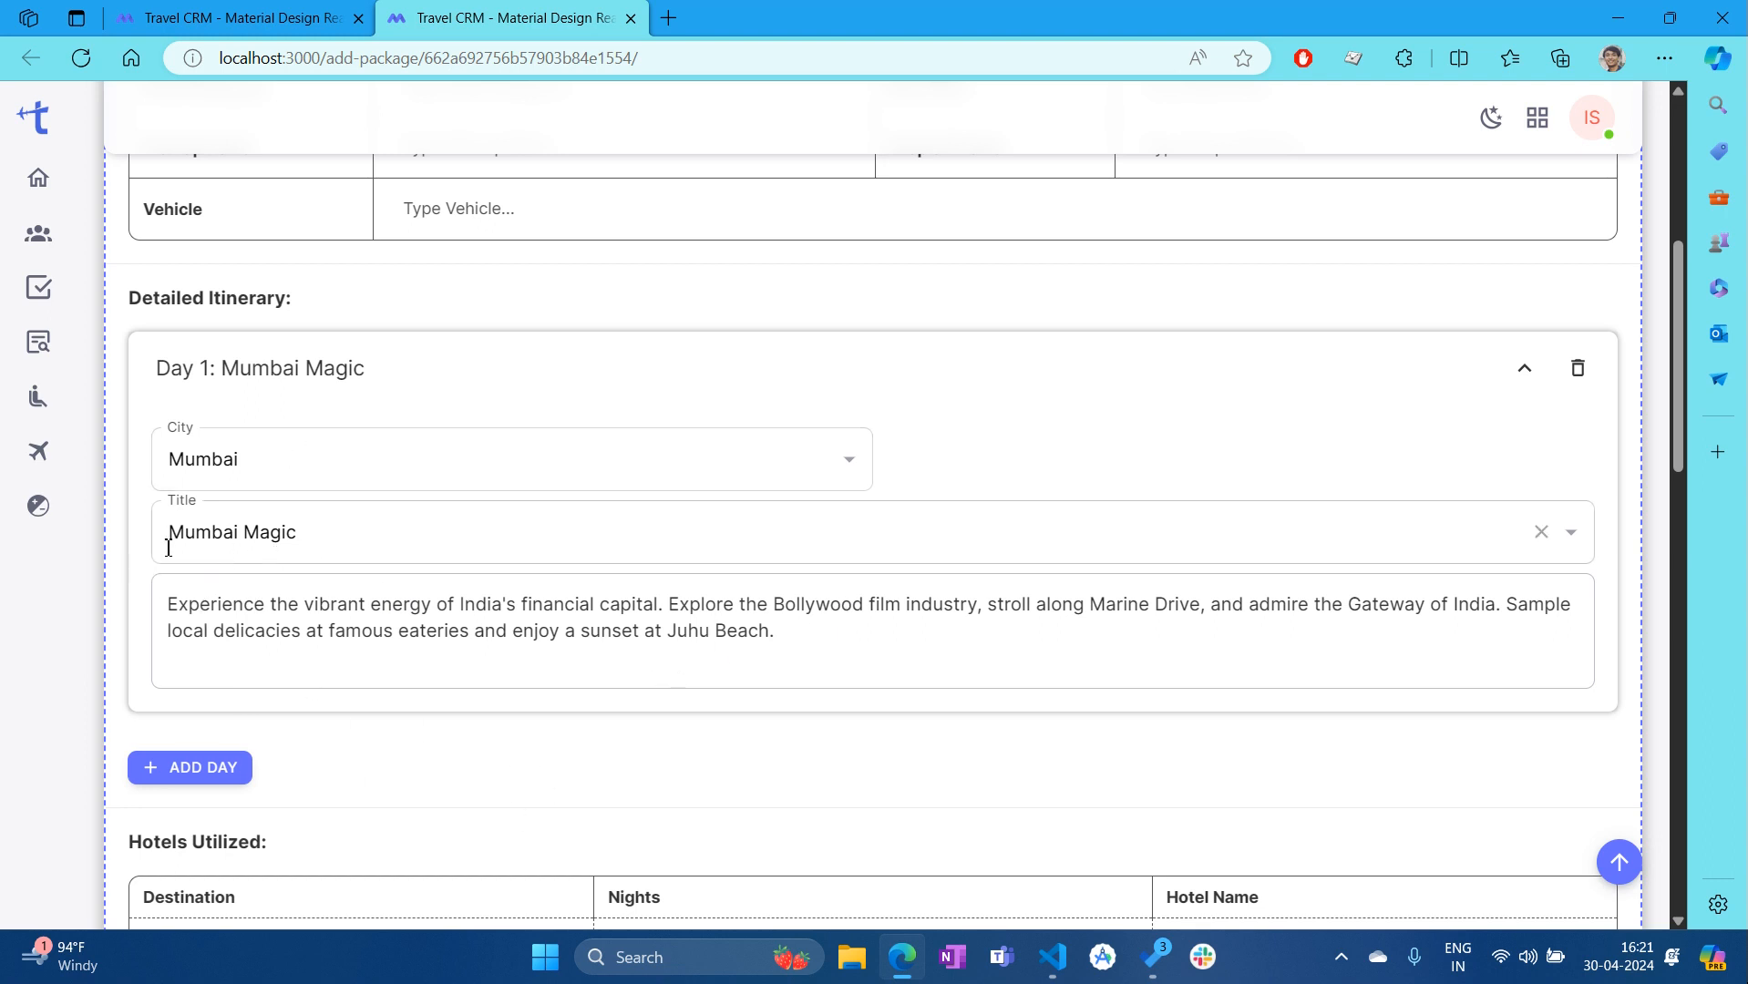
{"action": "scroll", "coordinate": [174, 543], "scroll_direction": "down", "scroll_amount": 1}
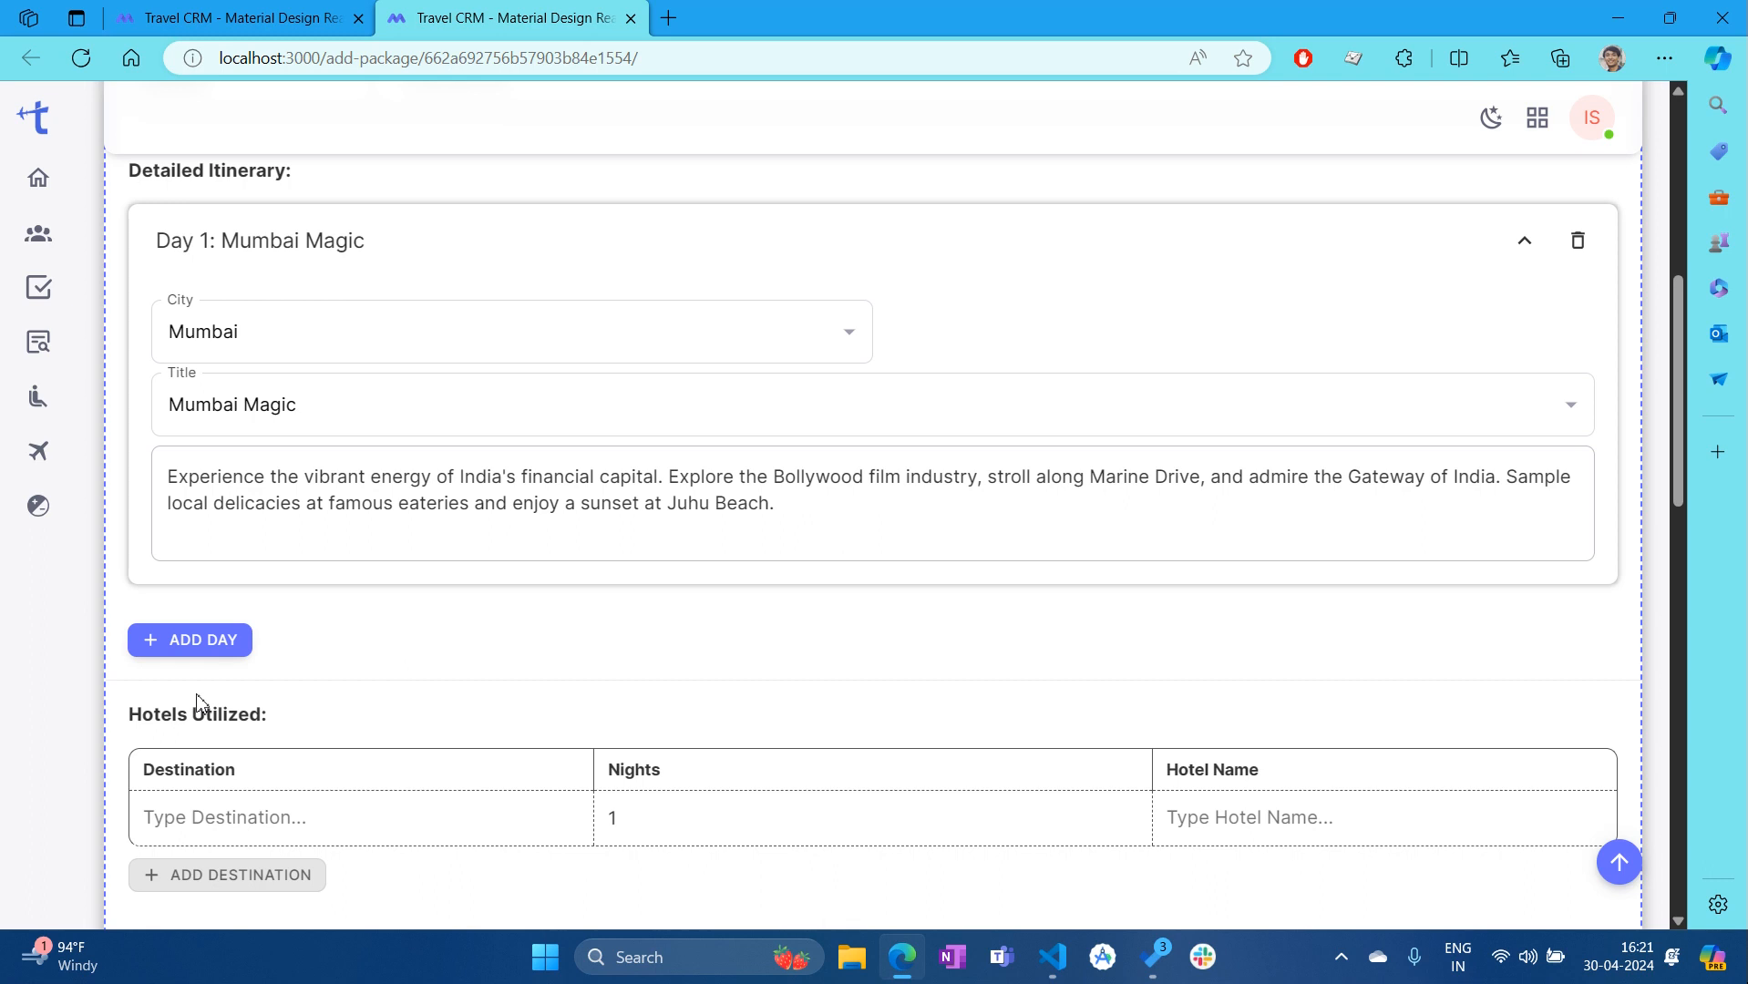
Add Day 2 with city Jaipur and title 'Jaipur Jaunt'
{"action": "left_click", "coordinate": [203, 641]}
{"action": "scroll", "coordinate": [335, 557], "scroll_direction": "down", "scroll_amount": 1}
{"action": "left_click", "coordinate": [360, 506]}
{"action": "left_click", "coordinate": [310, 588]}
{"action": "scroll", "coordinate": [319, 592], "scroll_direction": "down", "scroll_amount": 1}
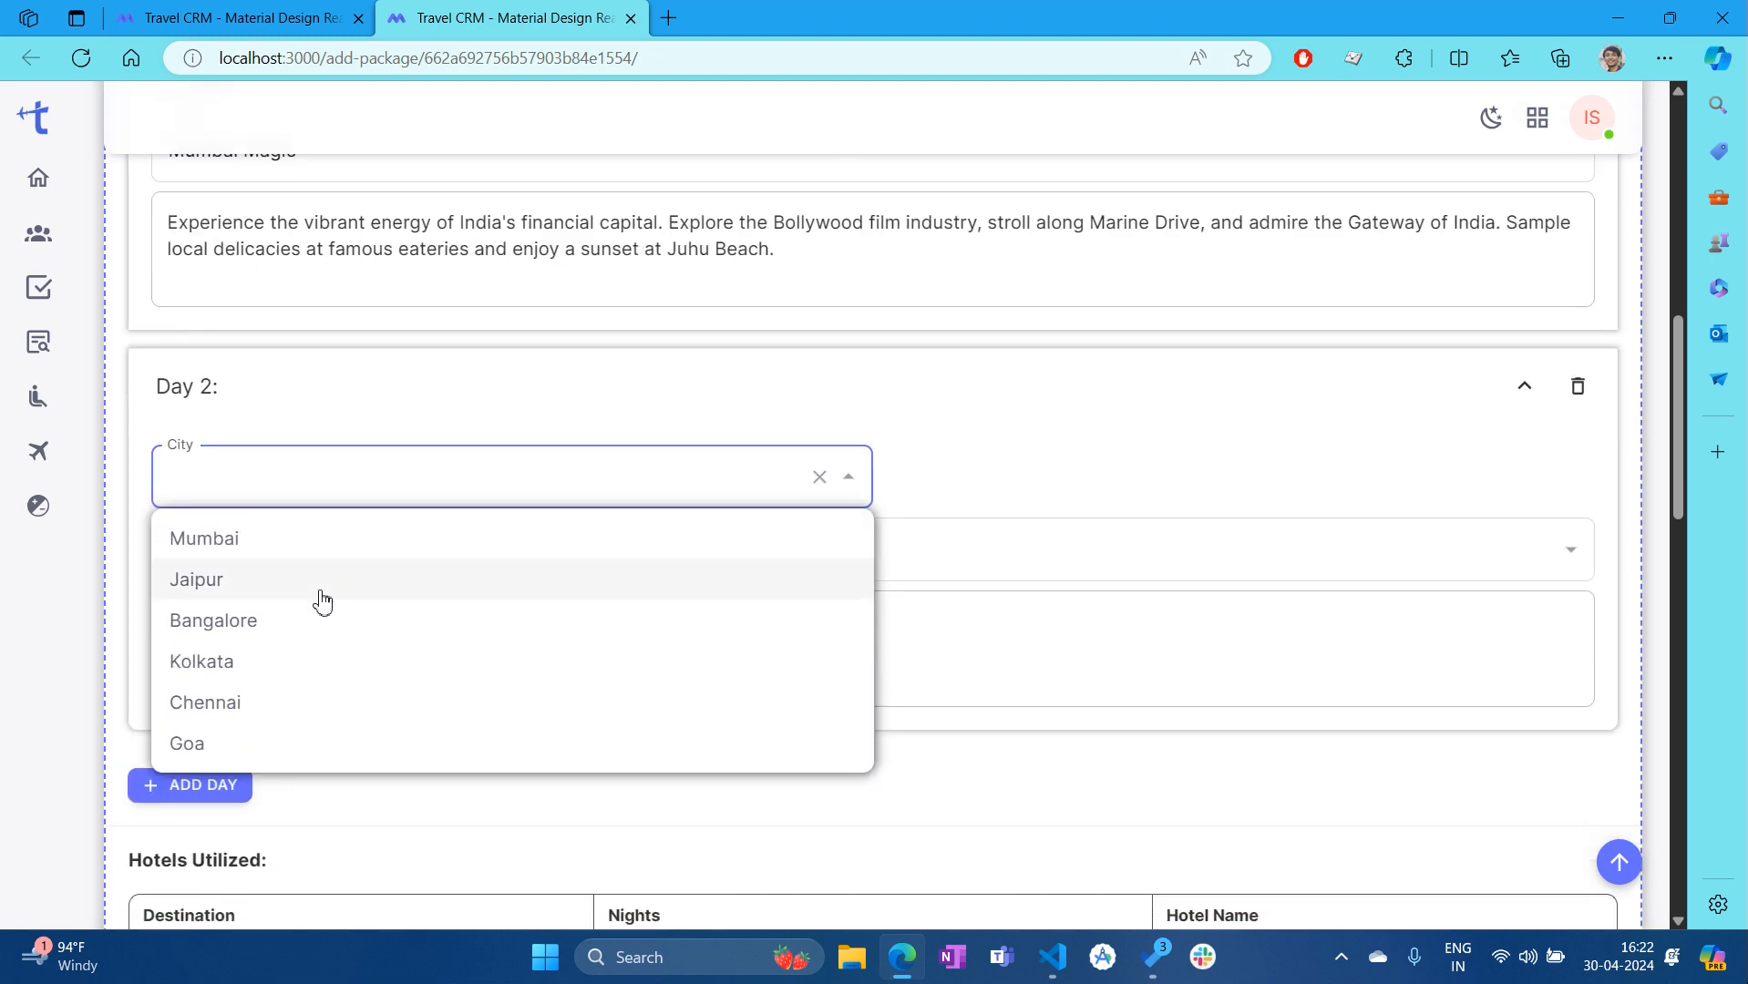
{"action": "left_click", "coordinate": [239, 583]}
{"action": "left_click", "coordinate": [312, 556]}
{"action": "left_click", "coordinate": [293, 620]}
{"action": "scroll", "coordinate": [539, 719], "scroll_direction": "down", "scroll_amount": 2}
Add Day 3 with city Kolkata and title 'Kolkata Charm'
{"action": "left_click", "coordinate": [202, 529]}
{"action": "scroll", "coordinate": [421, 664], "scroll_direction": "down", "scroll_amount": 1}
{"action": "left_click", "coordinate": [363, 401]}
{"action": "left_click", "coordinate": [330, 497]}
{"action": "left_click", "coordinate": [277, 679]}
{"action": "left_click", "coordinate": [275, 573]}
{"action": "left_click", "coordinate": [288, 629]}
{"action": "left_click", "coordinate": [610, 783]}
Collapse the Day 1, Day 2 and Day 3 itinerary cards
{"action": "scroll", "coordinate": [428, 629], "scroll_direction": "up", "scroll_amount": 10}
{"action": "left_click", "coordinate": [785, 489]}
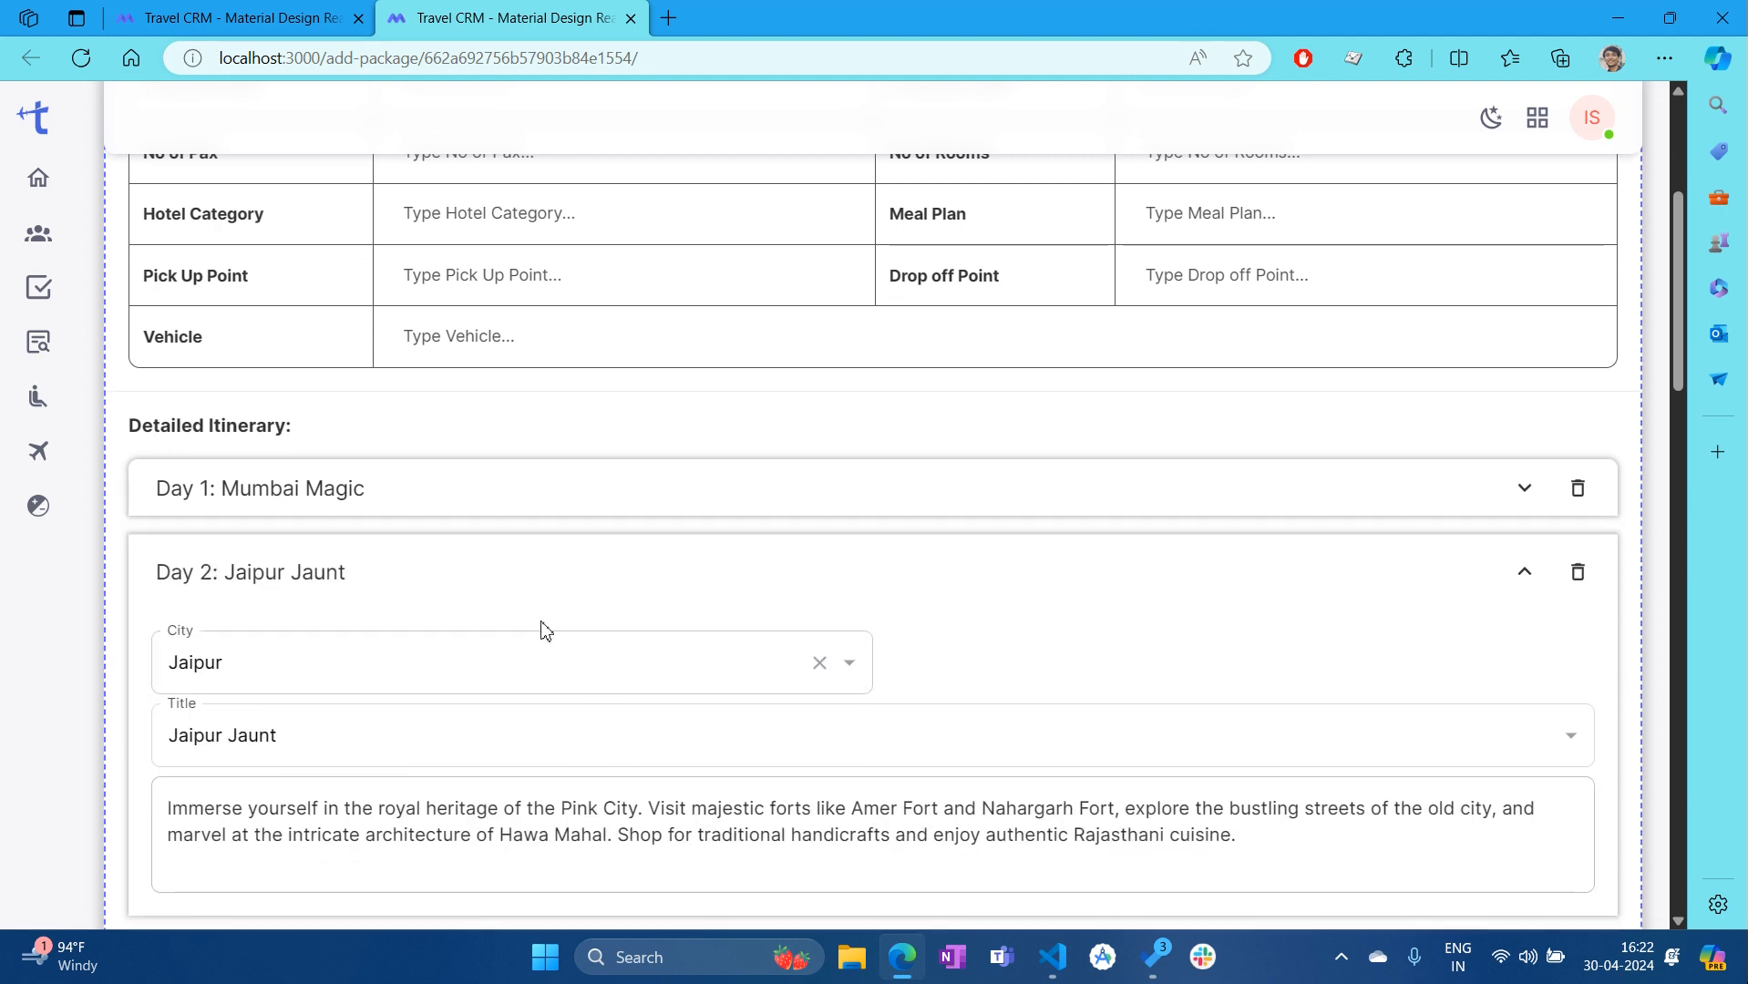
{"action": "left_click", "coordinate": [503, 590]}
{"action": "left_click", "coordinate": [312, 625]}
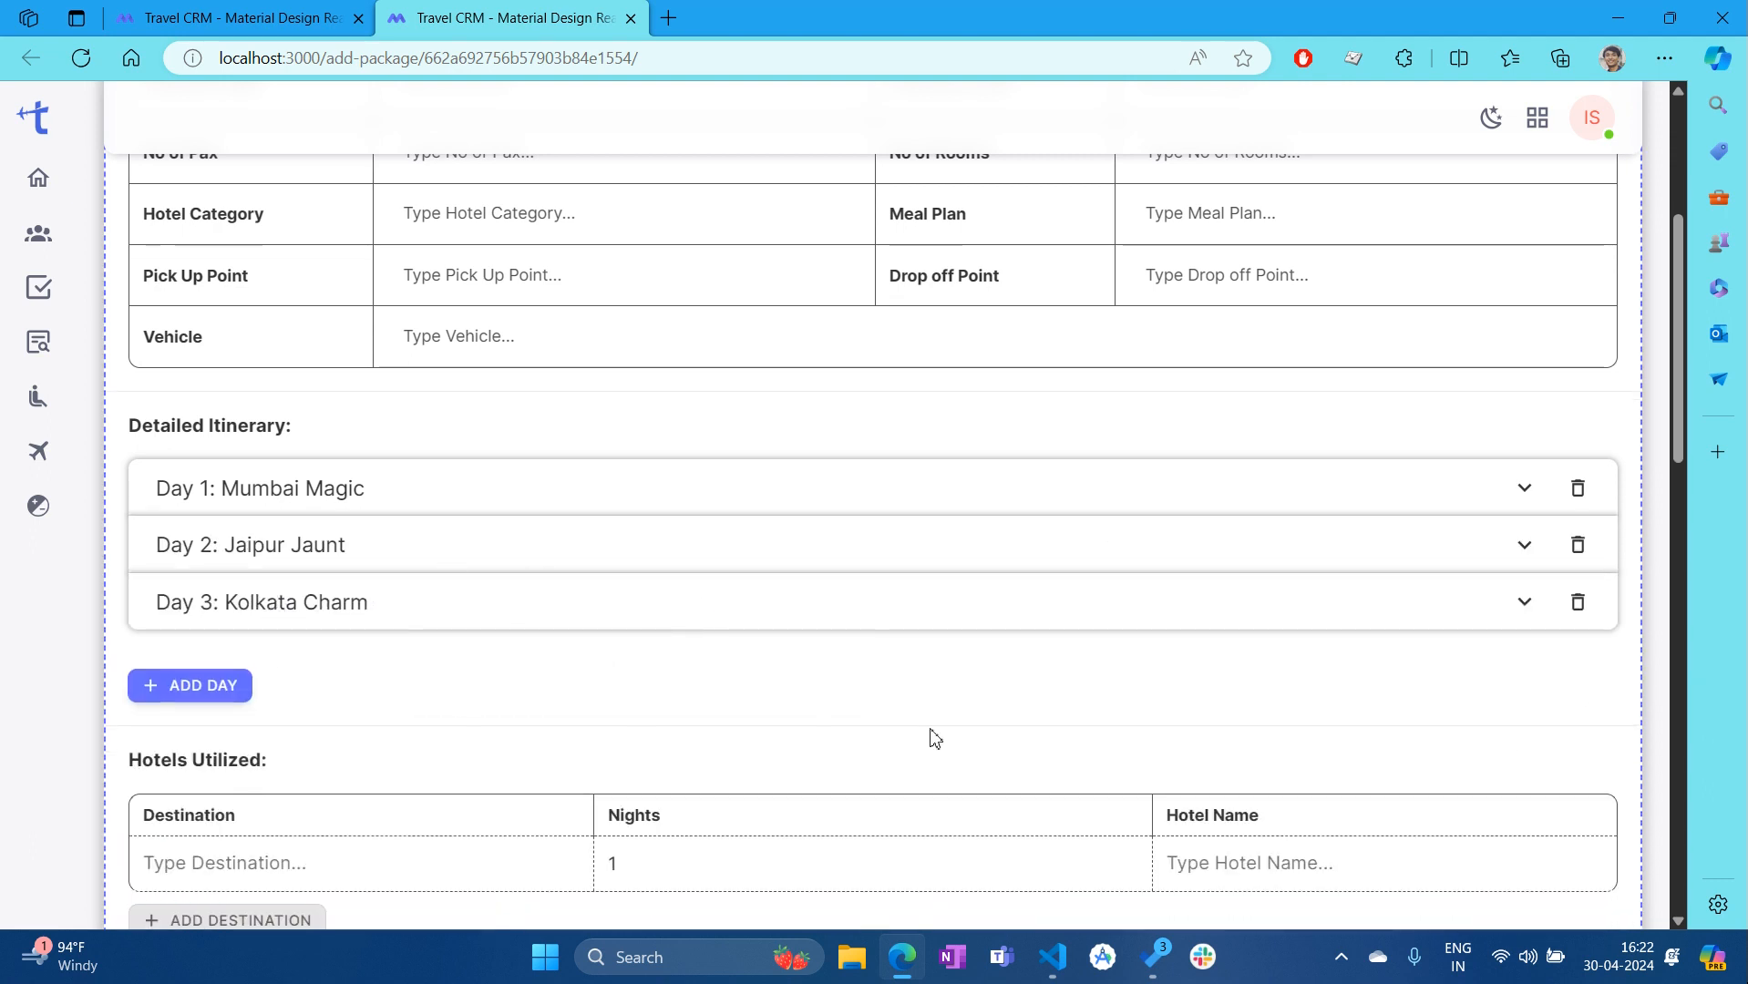
{"action": "scroll", "coordinate": [550, 671], "scroll_direction": "up", "scroll_amount": 1}
{"action": "scroll", "coordinate": [948, 421], "scroll_direction": "down", "scroll_amount": 2}
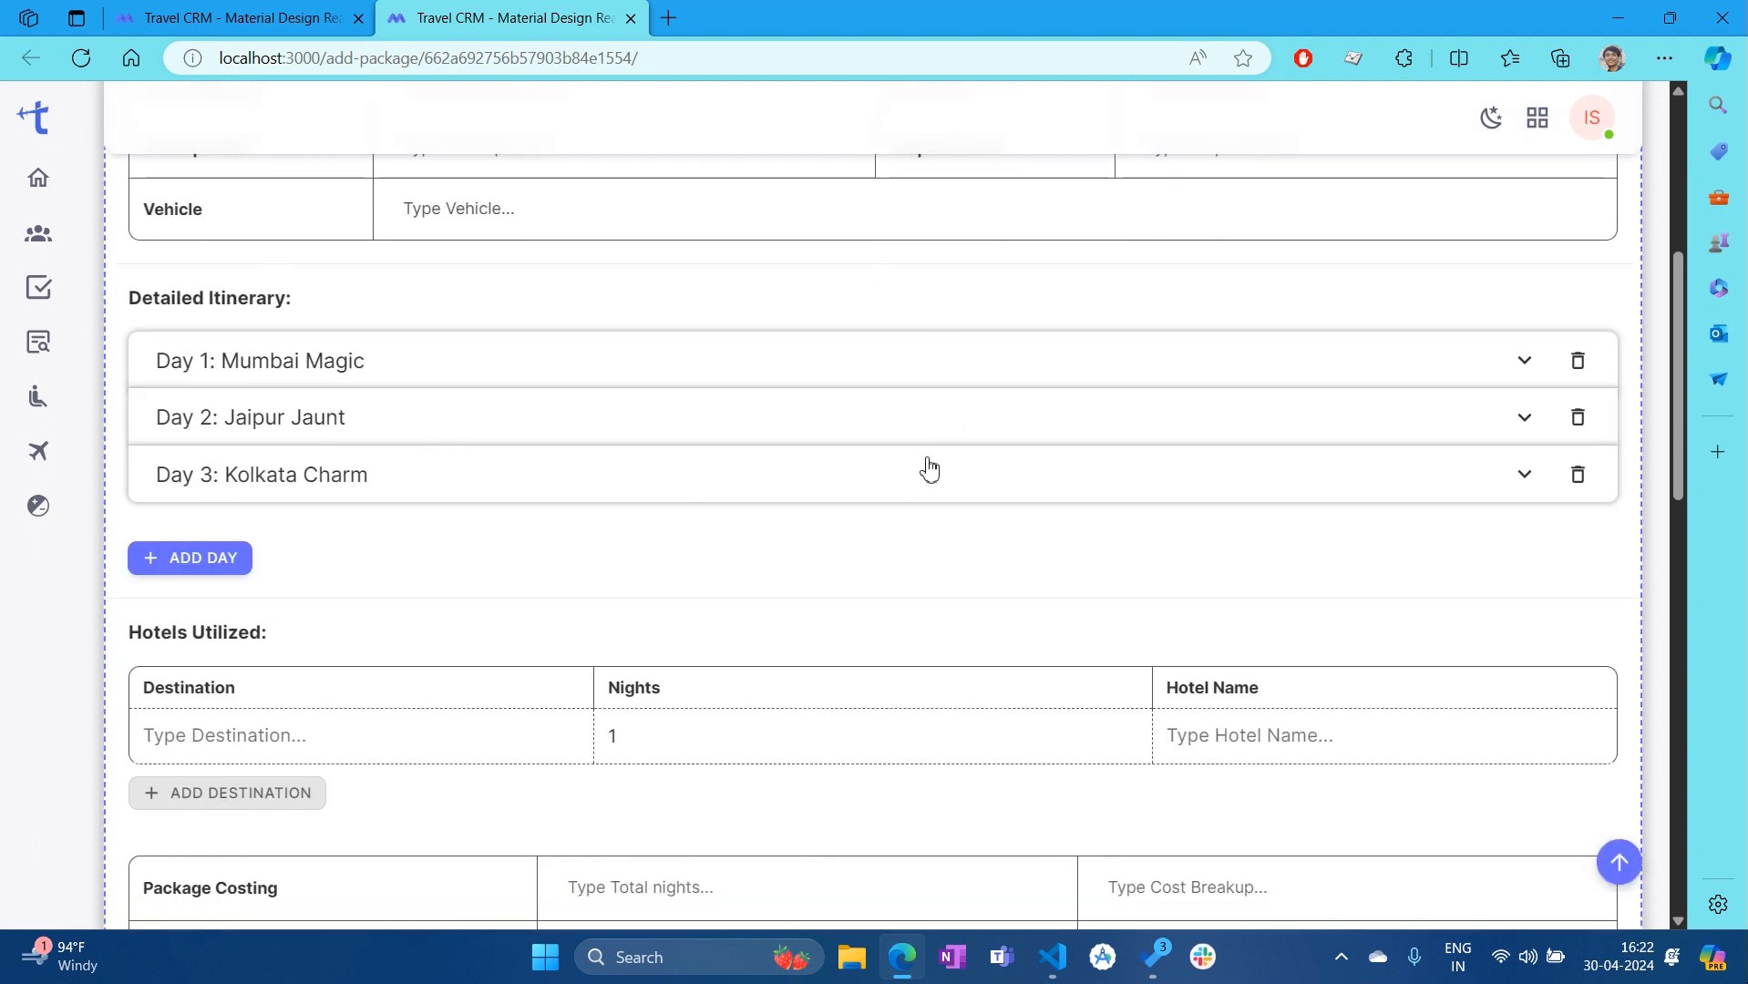
{"action": "scroll", "coordinate": [929, 469], "scroll_direction": "down", "scroll_amount": 4}
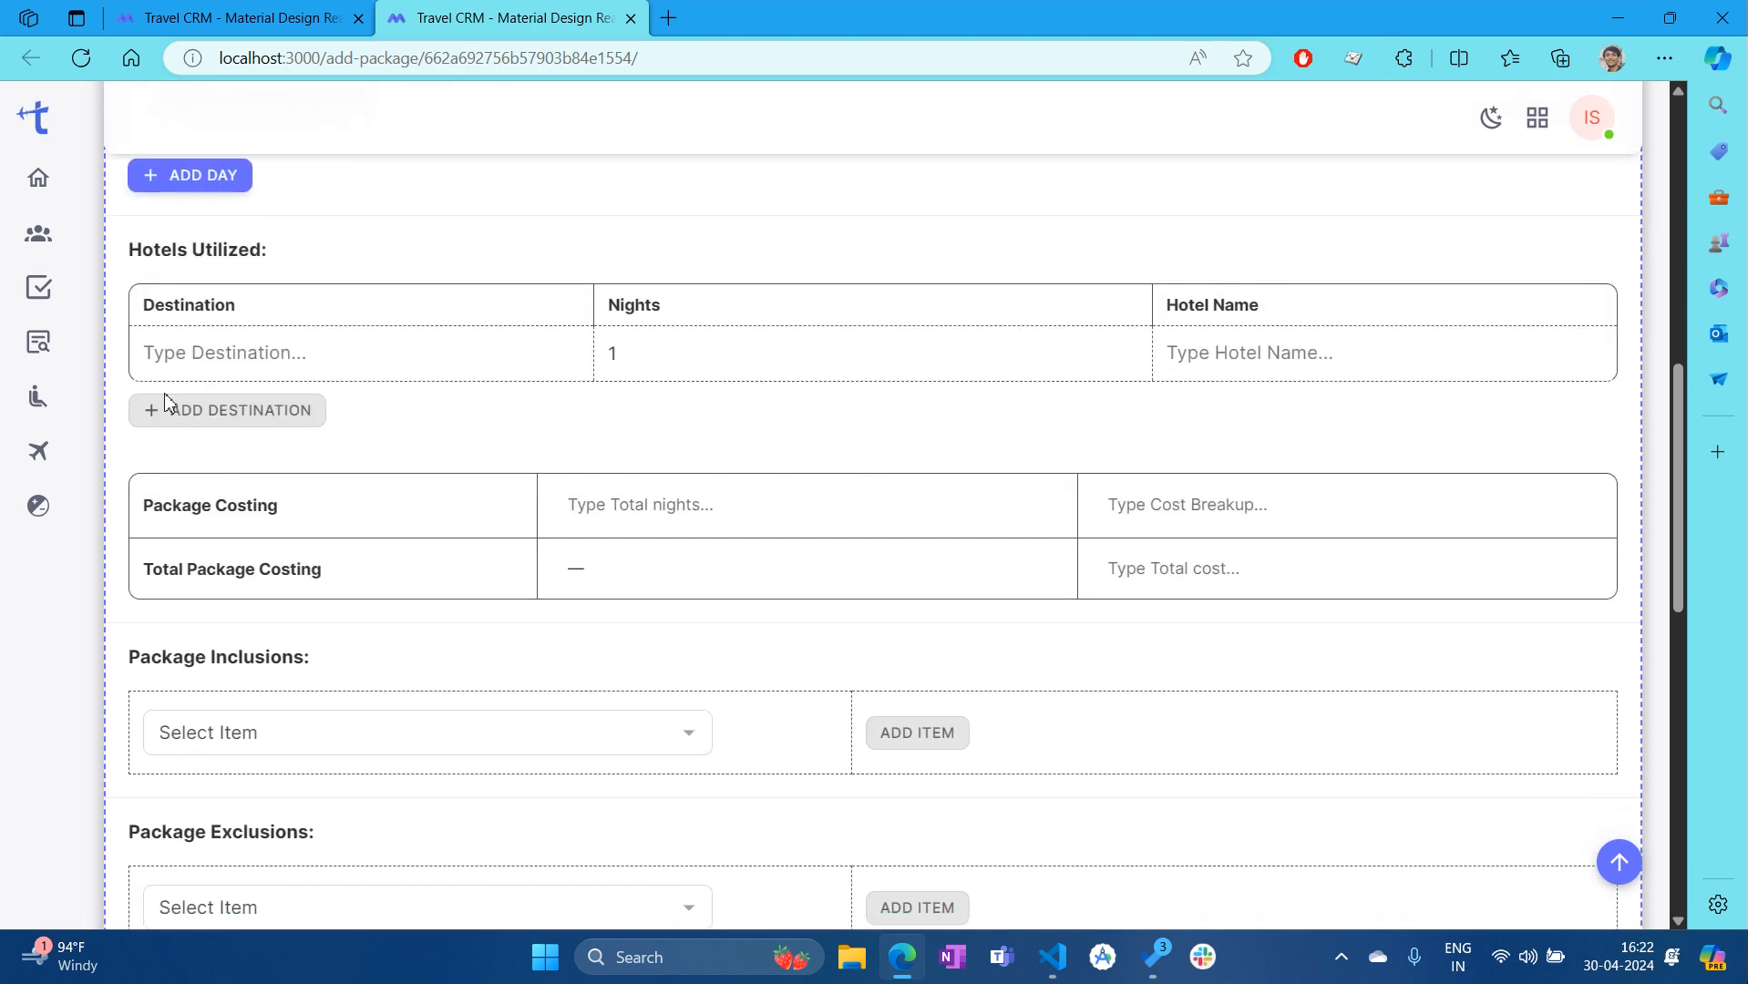
Fill the first hotels row with Destination 1, Hotel 1 and 1 night
{"action": "scroll", "coordinate": [305, 473], "scroll_direction": "up", "scroll_amount": 1}
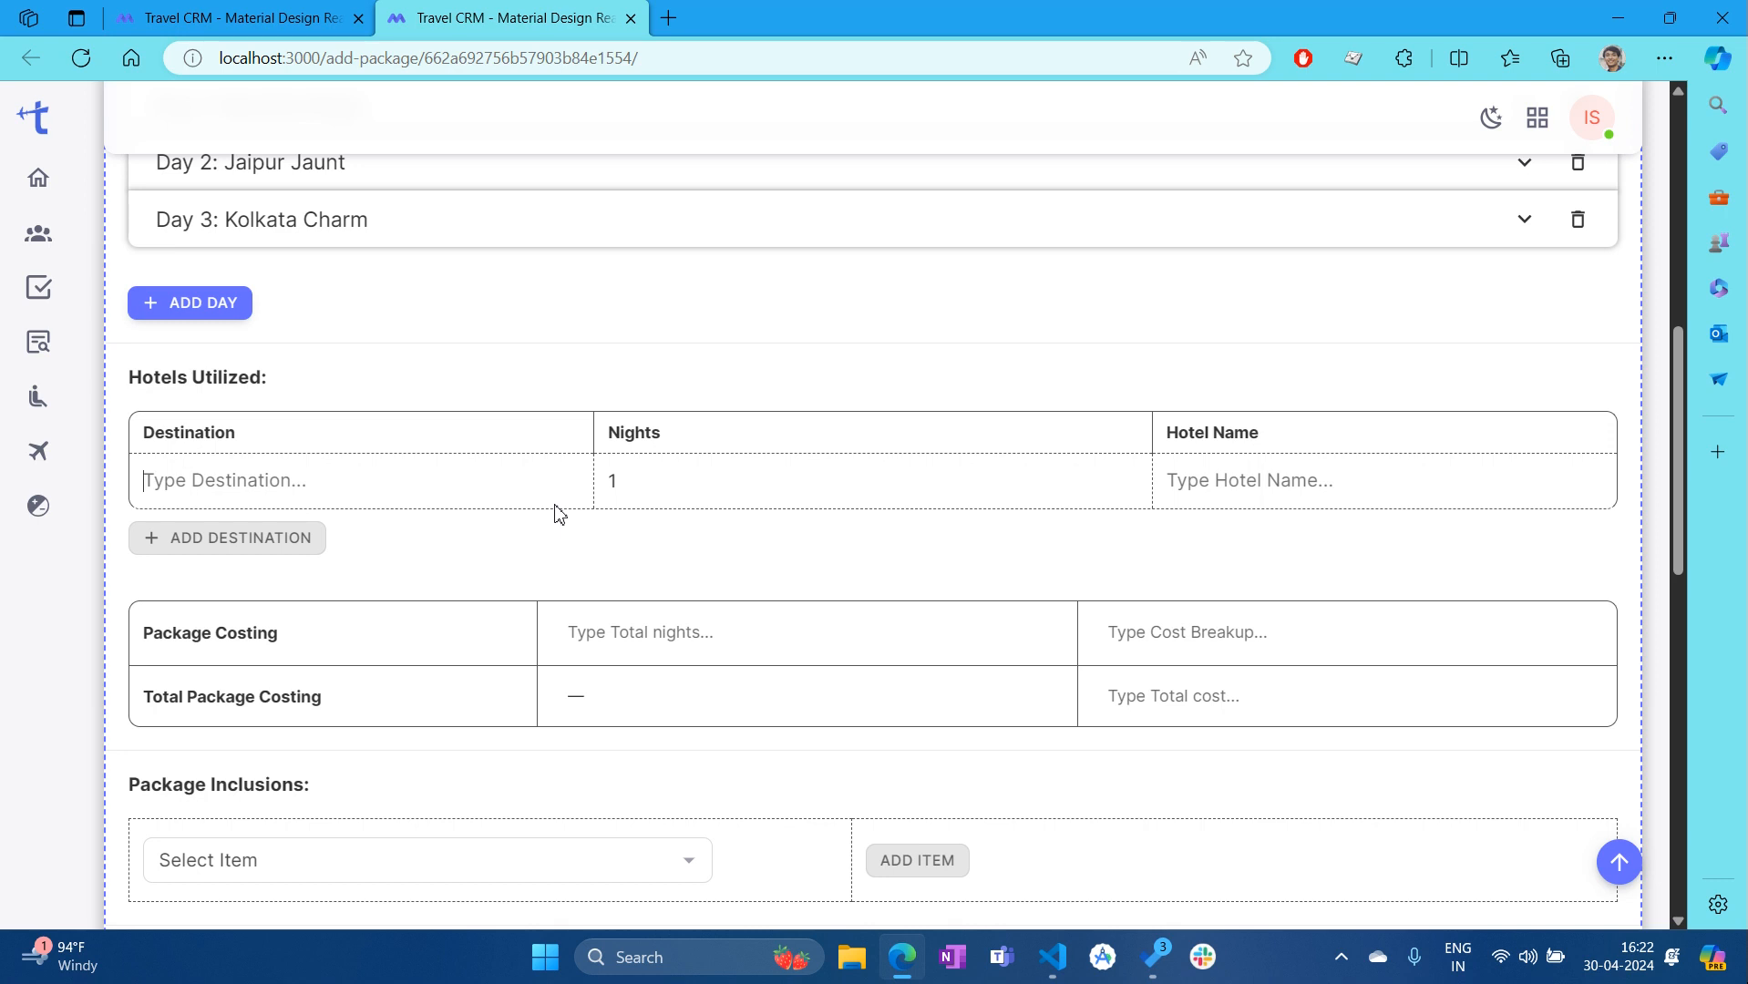
{"action": "double_click", "coordinate": [202, 435]}
{"action": "key", "text": "ctrl+c"}
{"action": "left_click", "coordinate": [285, 474]}
{"action": "key", "text": "ctrl+v"}
{"action": "type", "text": "1"}
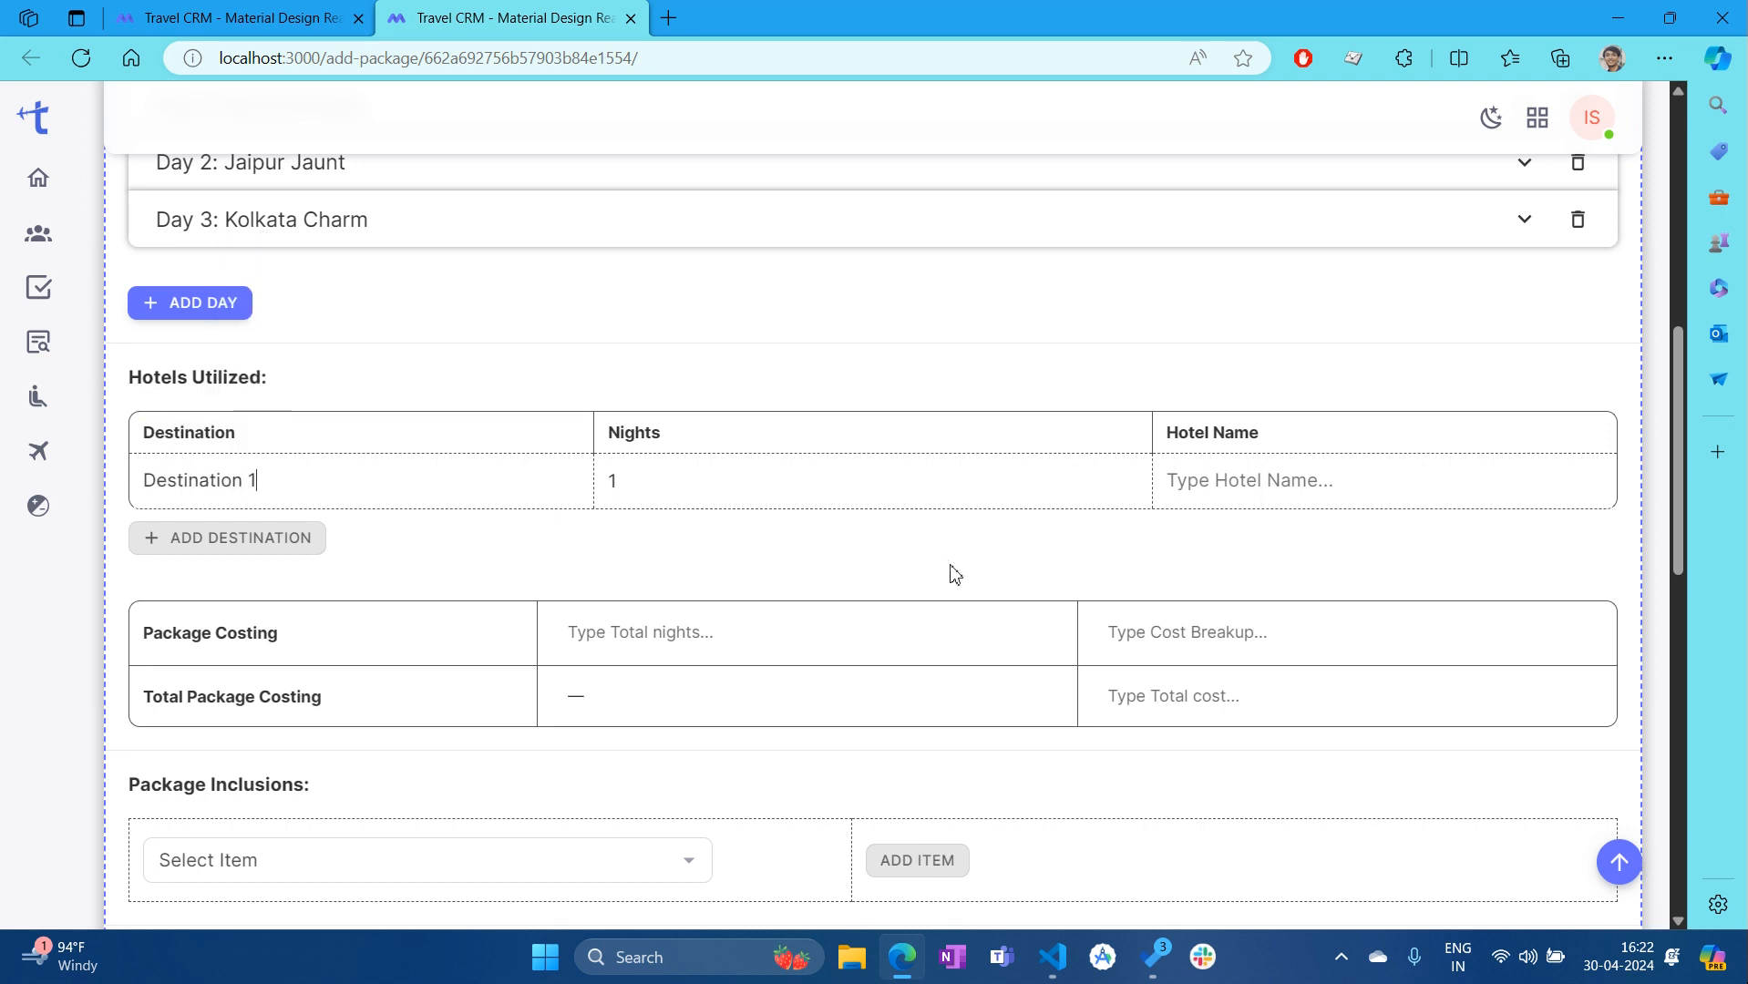
{"action": "double_click", "coordinate": [1205, 434]}
{"action": "key", "text": "ctrl+c"}
{"action": "left_click", "coordinate": [1212, 477]}
{"action": "key", "text": "ctrl+v"}
{"action": "type", "text": "1"}
{"action": "left_click", "coordinate": [648, 475]}
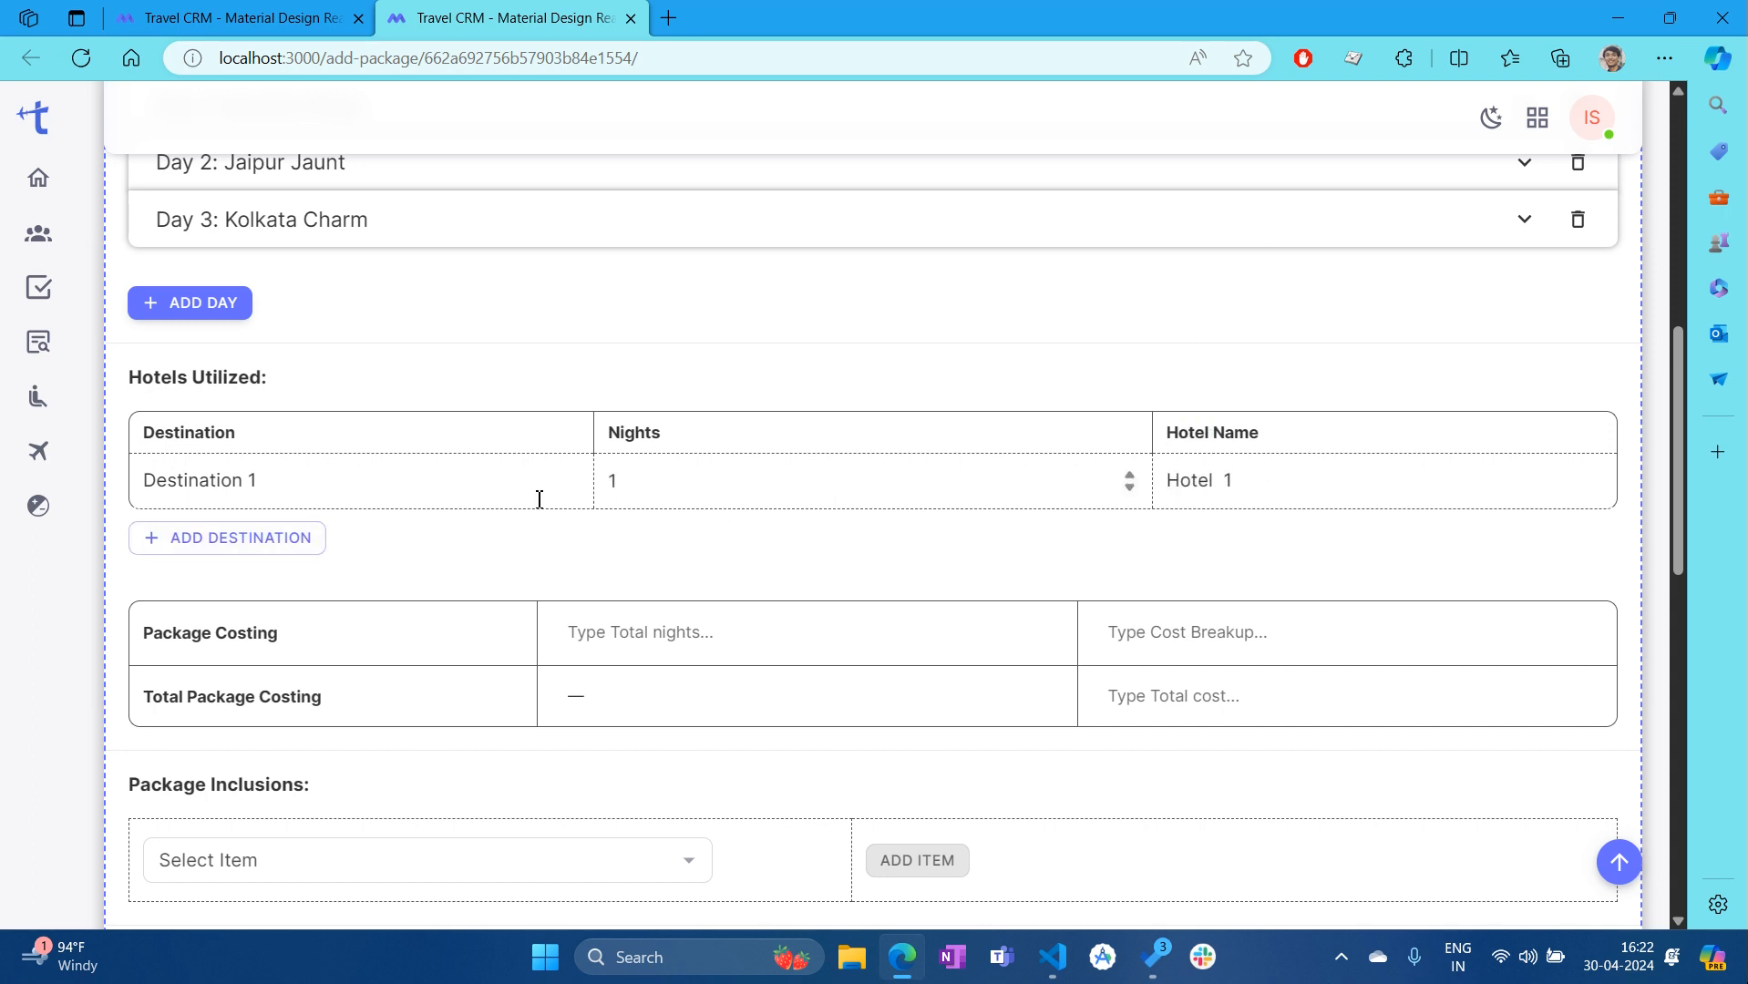
Add a second hotels row reusing Destination 1 and Hotel 1, with 2 nights
{"action": "left_click", "coordinate": [237, 551]}
{"action": "left_click", "coordinate": [237, 551]}
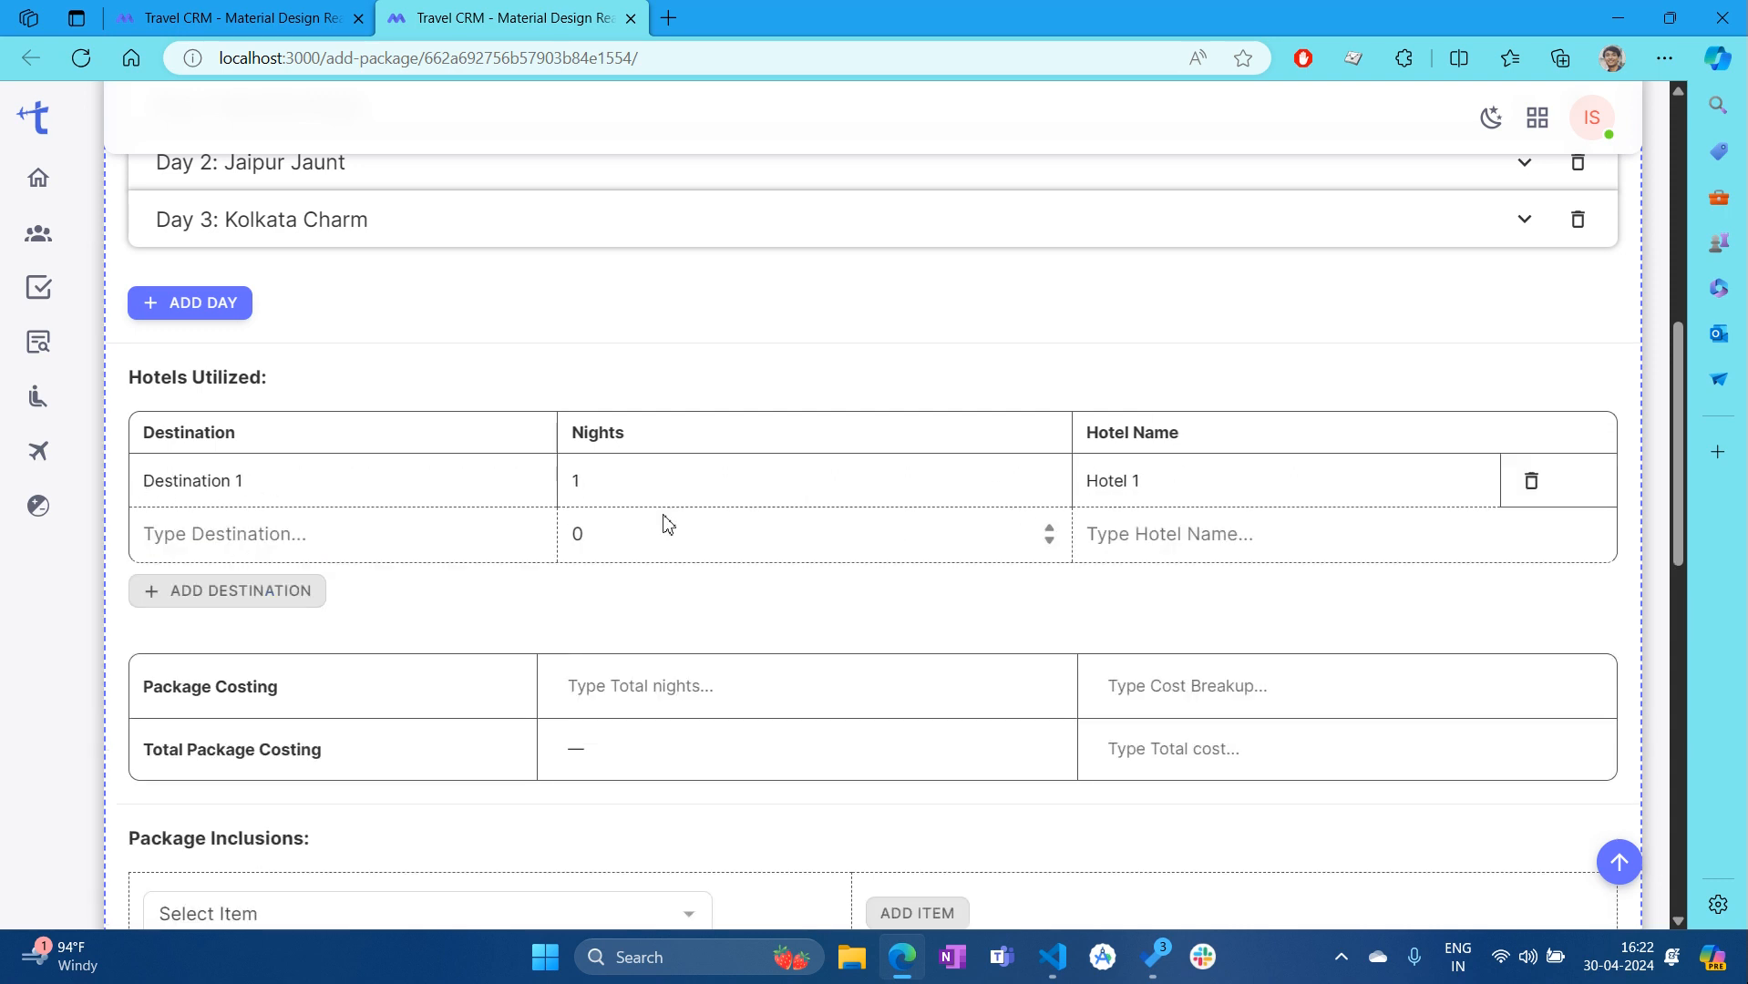
{"action": "left_click_drag", "start_coordinate": [271, 483], "coordinate": [144, 481]}
{"action": "left_click", "coordinate": [187, 533]}
{"action": "type", "text": "v"}
{"action": "key", "text": "BackSpace"}
{"action": "key", "text": "ctrl+v"}
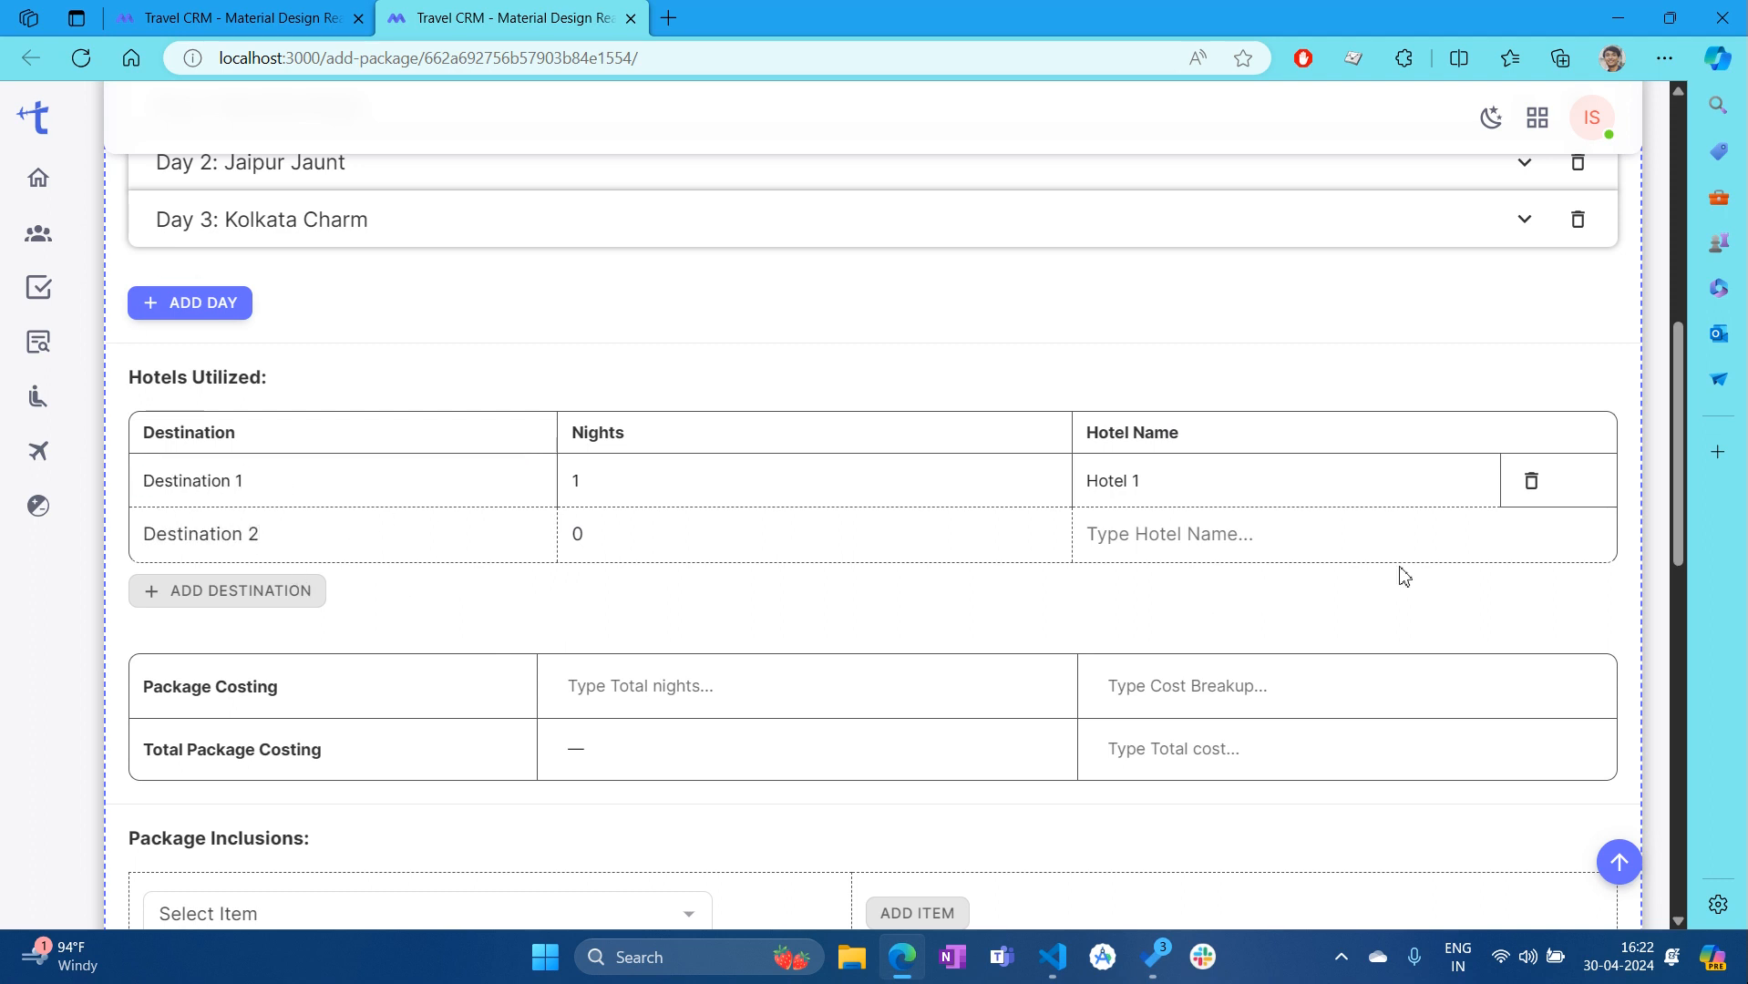
{"action": "left_click_drag", "start_coordinate": [1155, 484], "coordinate": [1089, 483]}
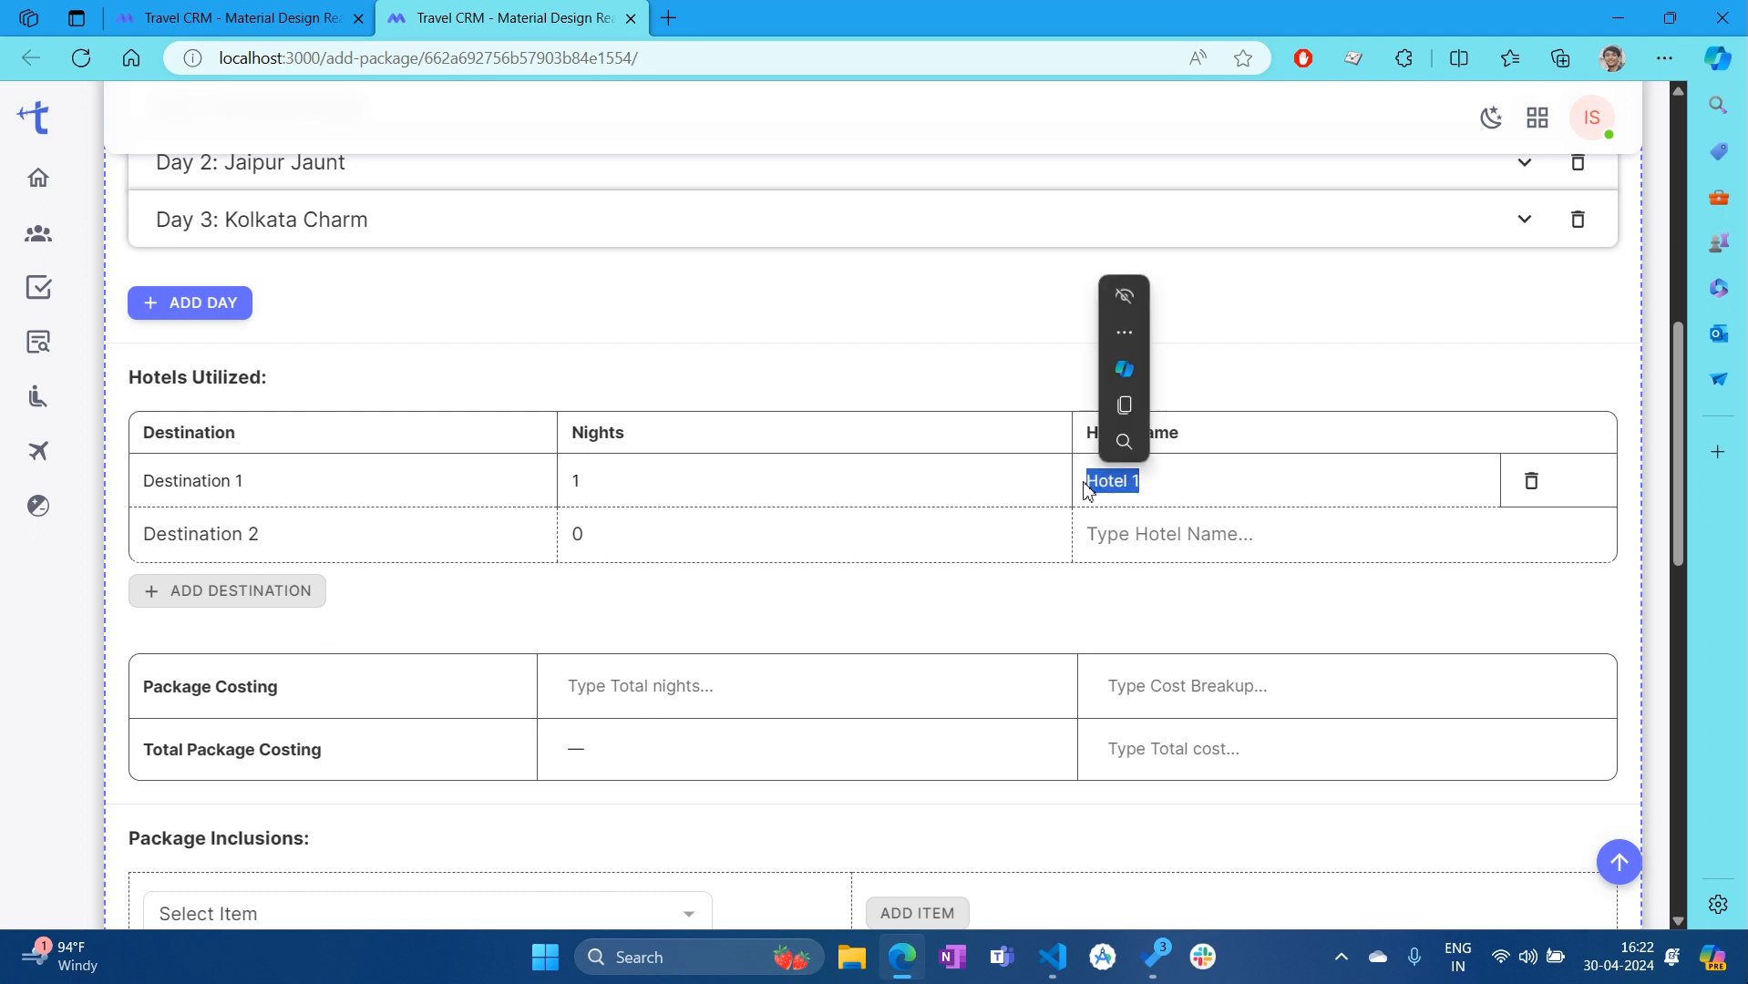
{"action": "key", "text": "ctrl+c"}
{"action": "left_click", "coordinate": [1201, 545]}
{"action": "key", "text": "ctrl+v"}
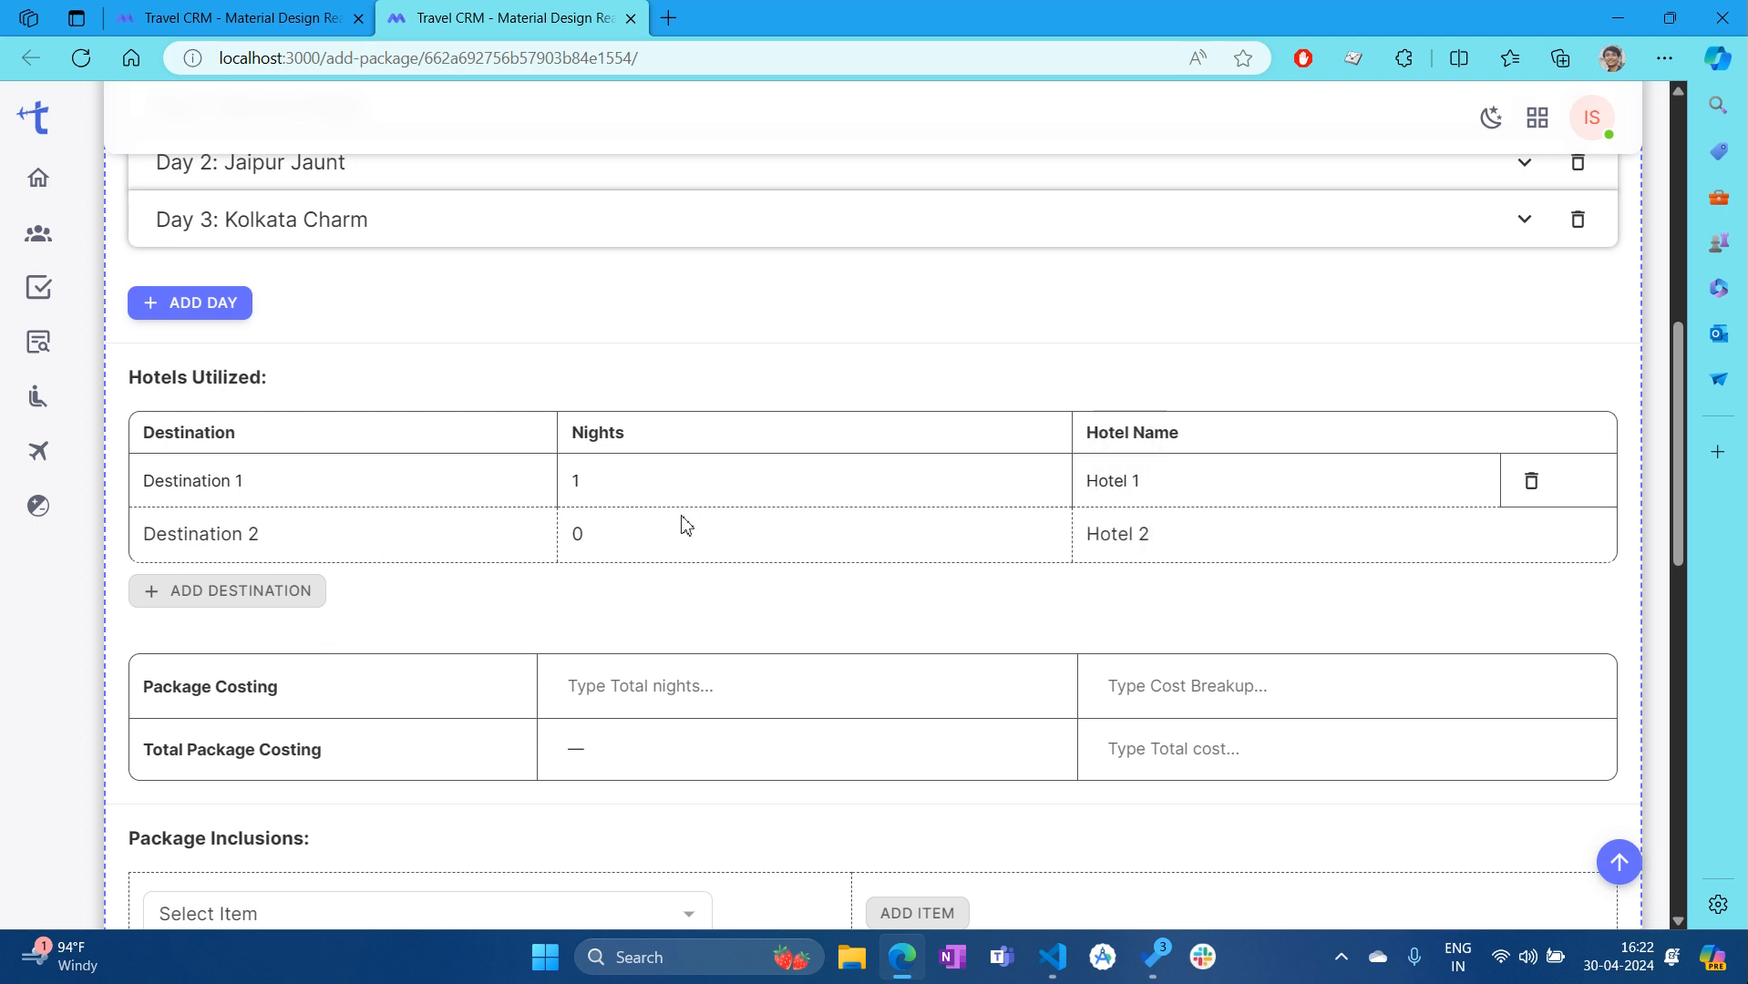
{"action": "key", "text": "BackSpace"}
{"action": "type", "text": "2"}
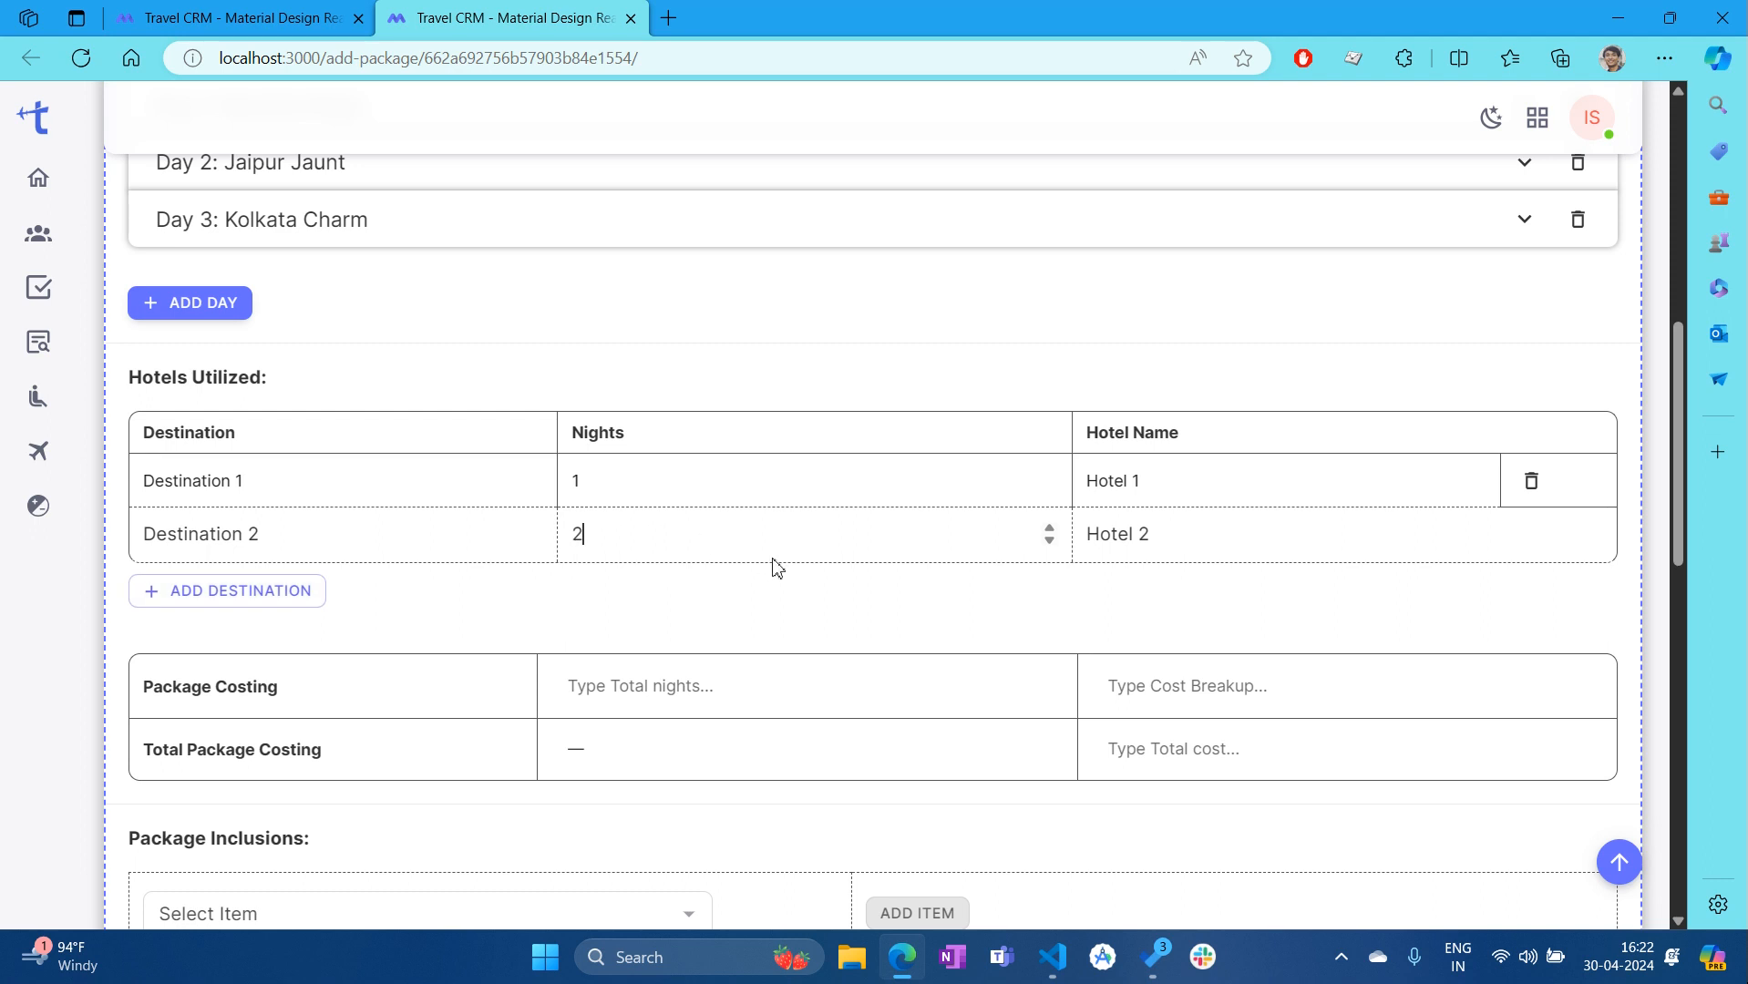
Add another destination row and delete the extra Destination 2 row
{"action": "left_click", "coordinate": [285, 594]}
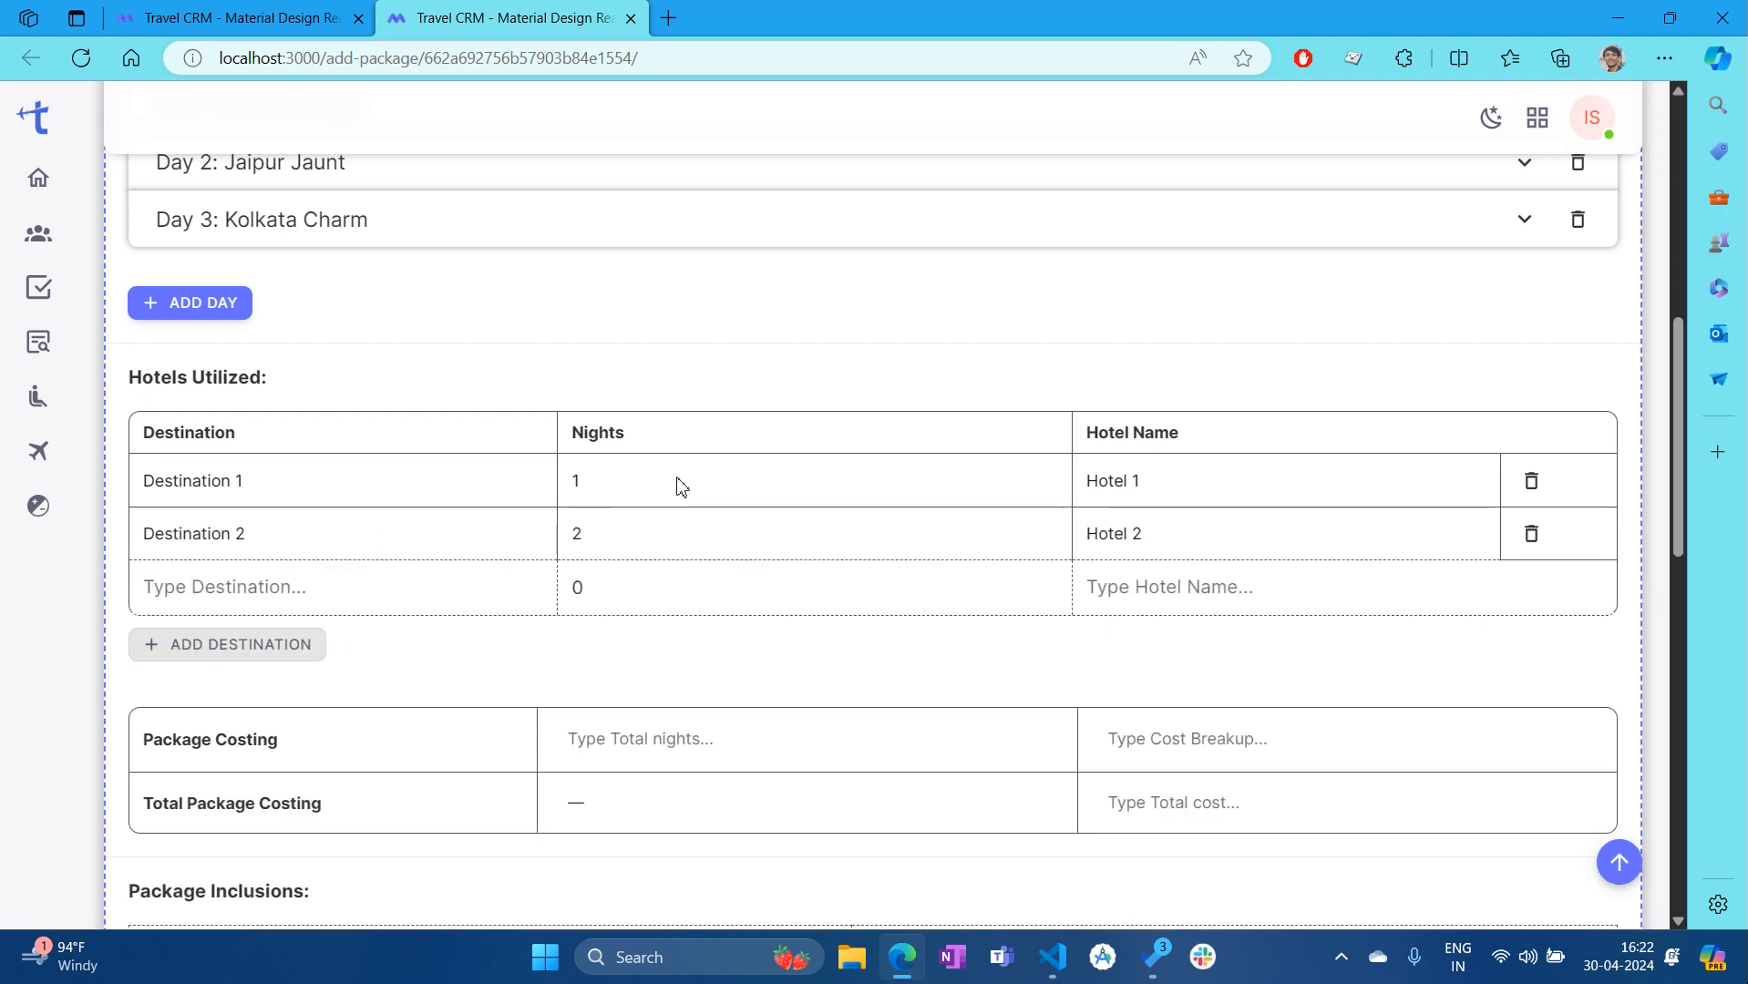
{"action": "left_click", "coordinate": [1534, 539]}
{"action": "right_click", "coordinate": [1534, 542]}
{"action": "left_click", "coordinate": [979, 635]}
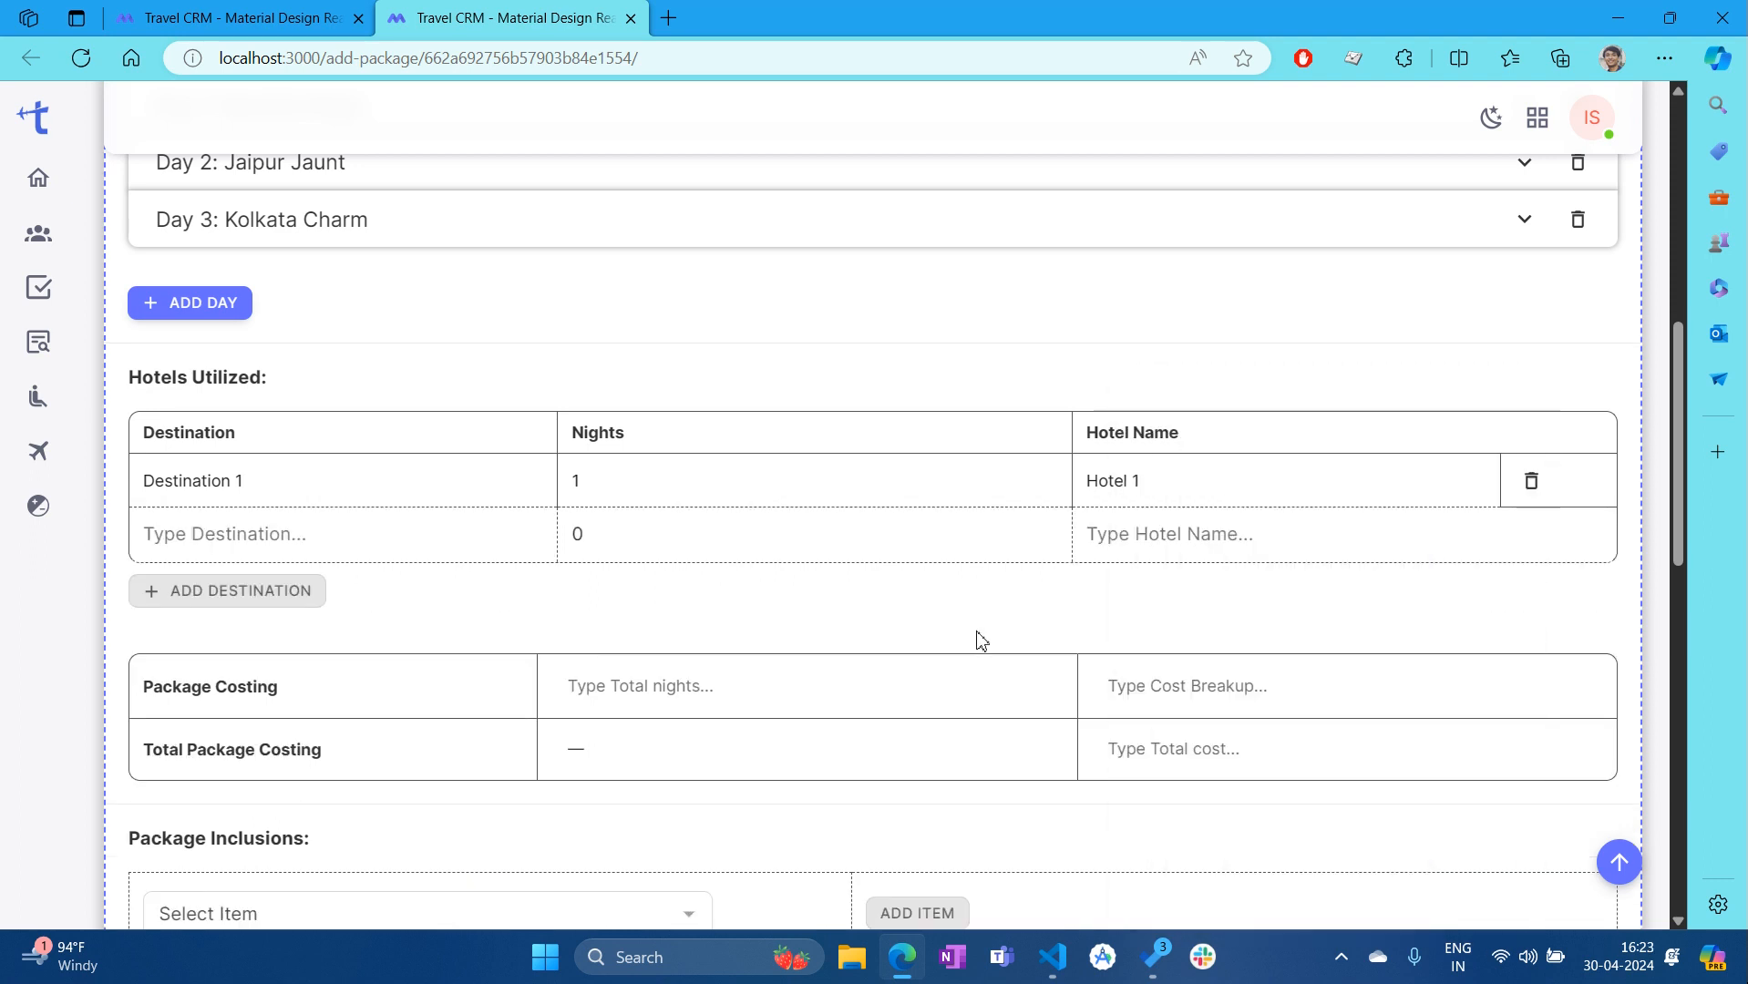
Enter 1 total night, 'dummy text' as cost breakup, and INR 3,02,000/- as total cost
{"action": "scroll", "coordinate": [1124, 534], "scroll_direction": "down", "scroll_amount": 1}
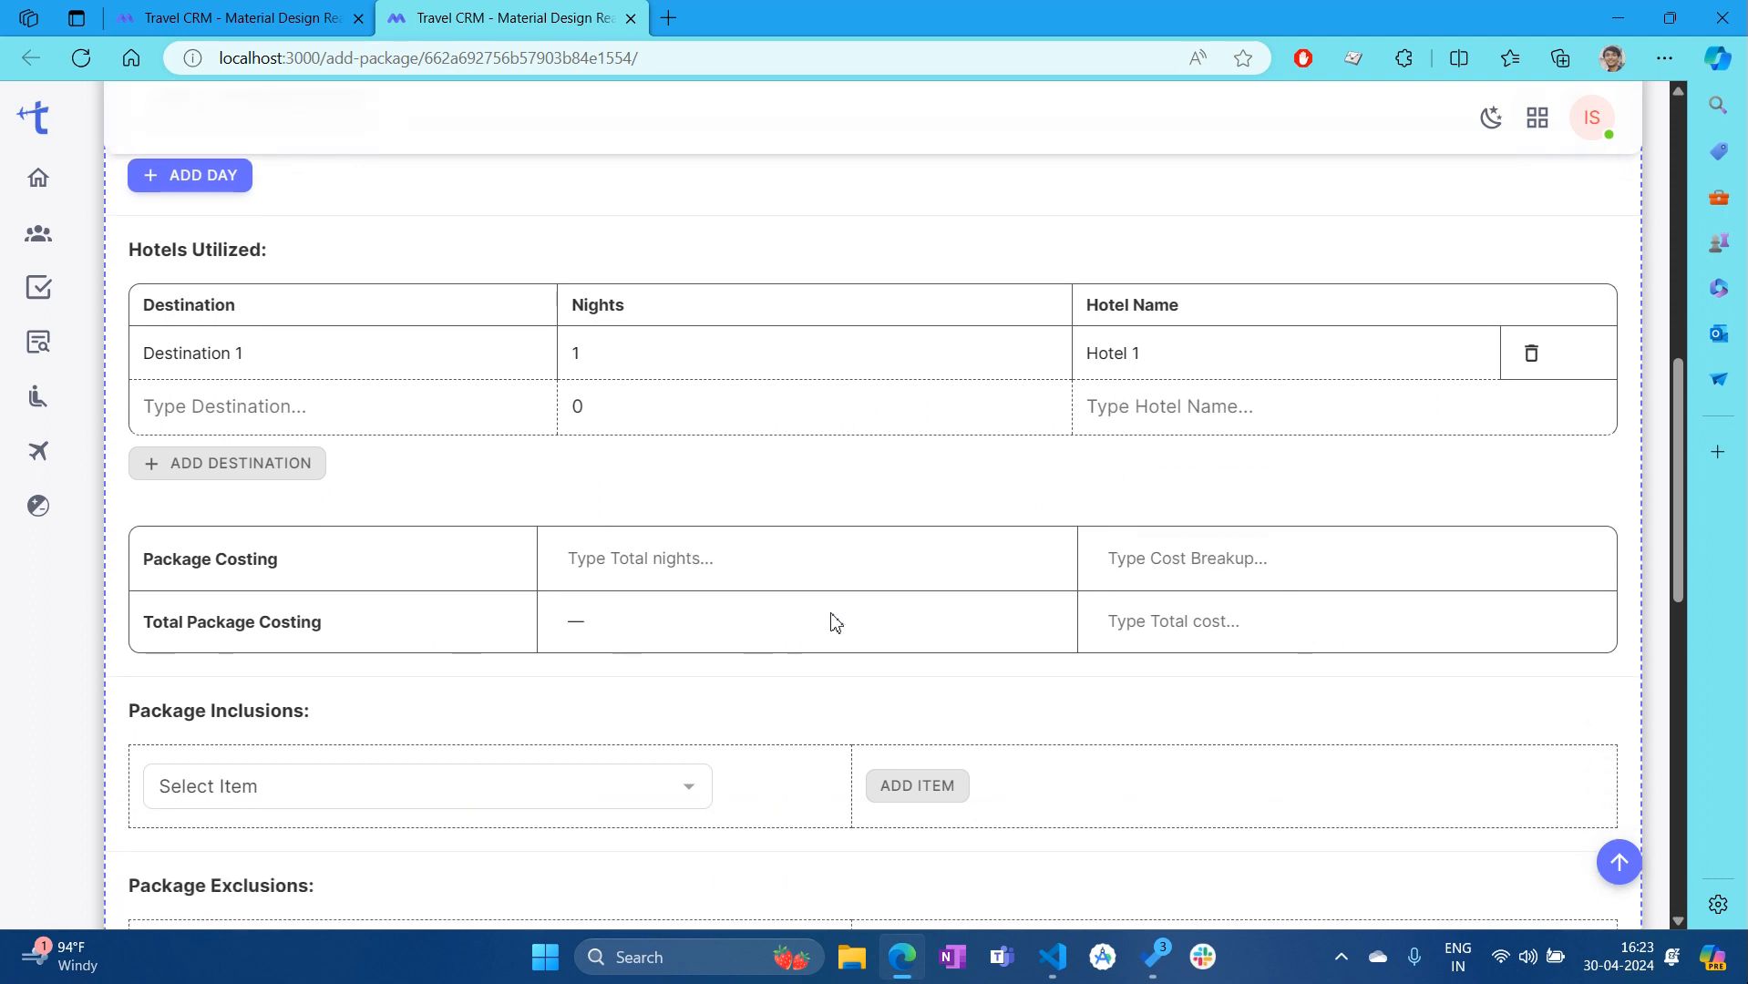
{"action": "left_click", "coordinate": [686, 558]}
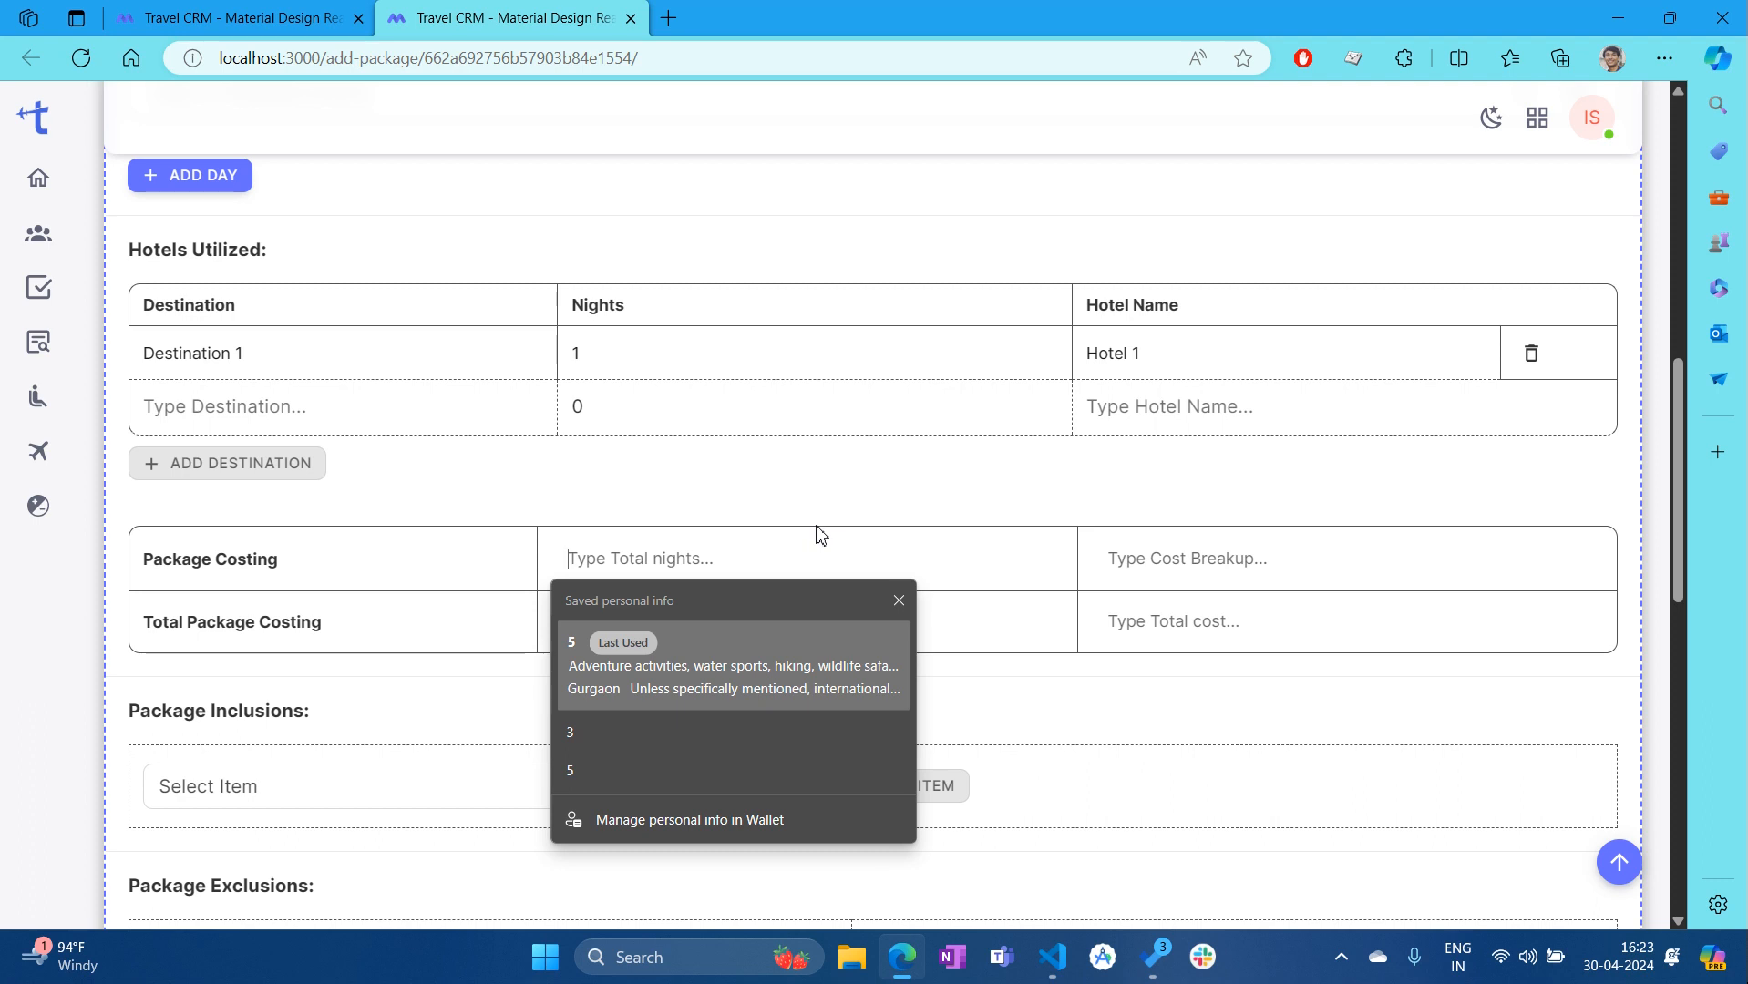
{"action": "type", "text": "1"}
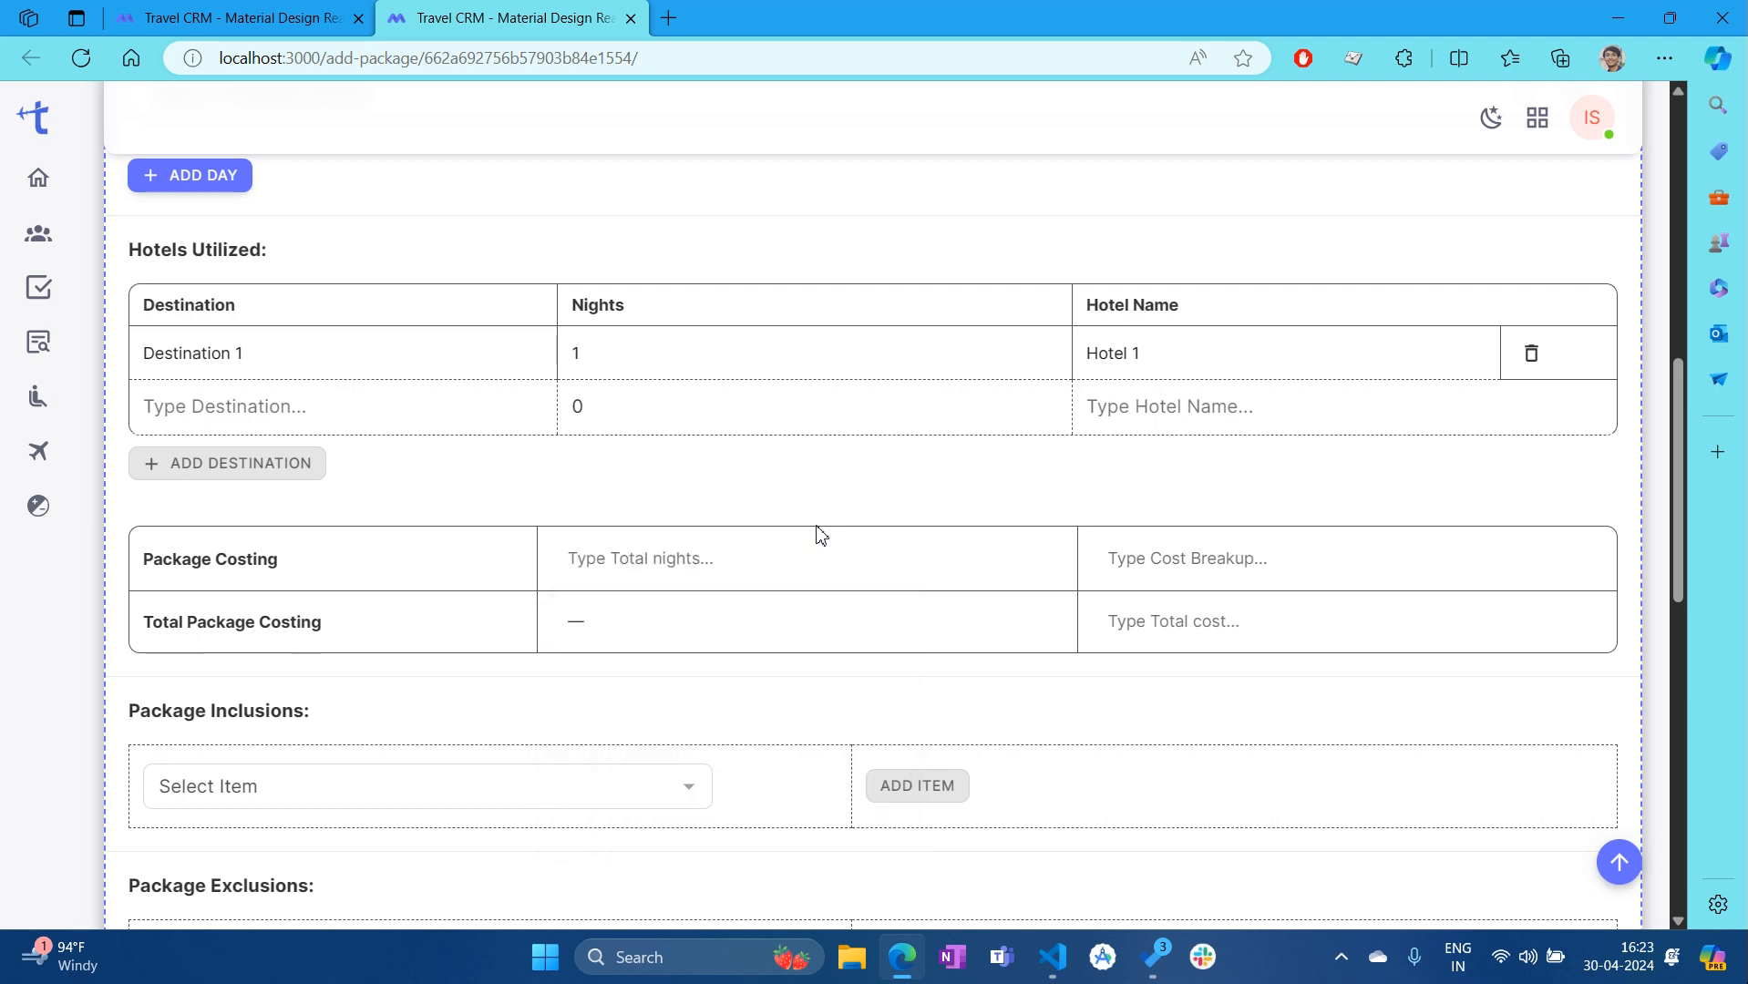
{"action": "left_click", "coordinate": [1224, 544]}
{"action": "type", "text": "demo"}
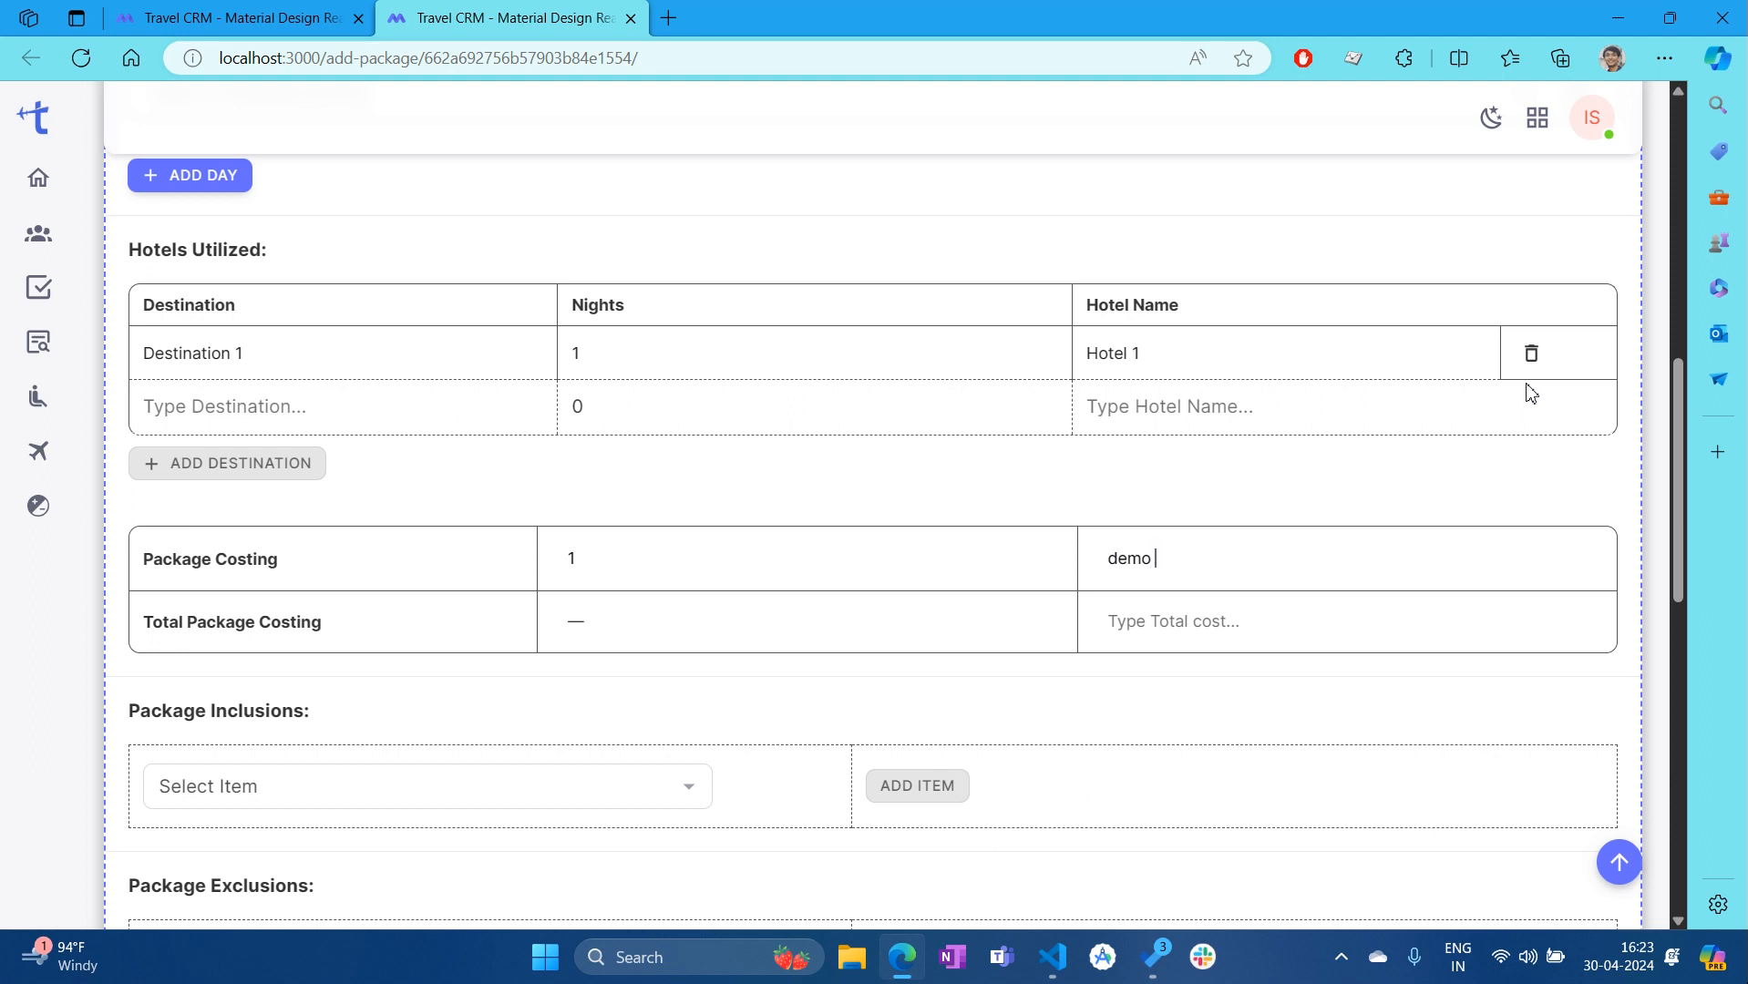
{"action": "key", "text": "BackSpace"}
{"action": "key", "text": "BackSpace"}
{"action": "key", "text": "BackSpace"}
{"action": "type", "text": "du"}
{"action": "key", "text": "ctrl+a"}
{"action": "left_click", "coordinate": [1187, 628]}
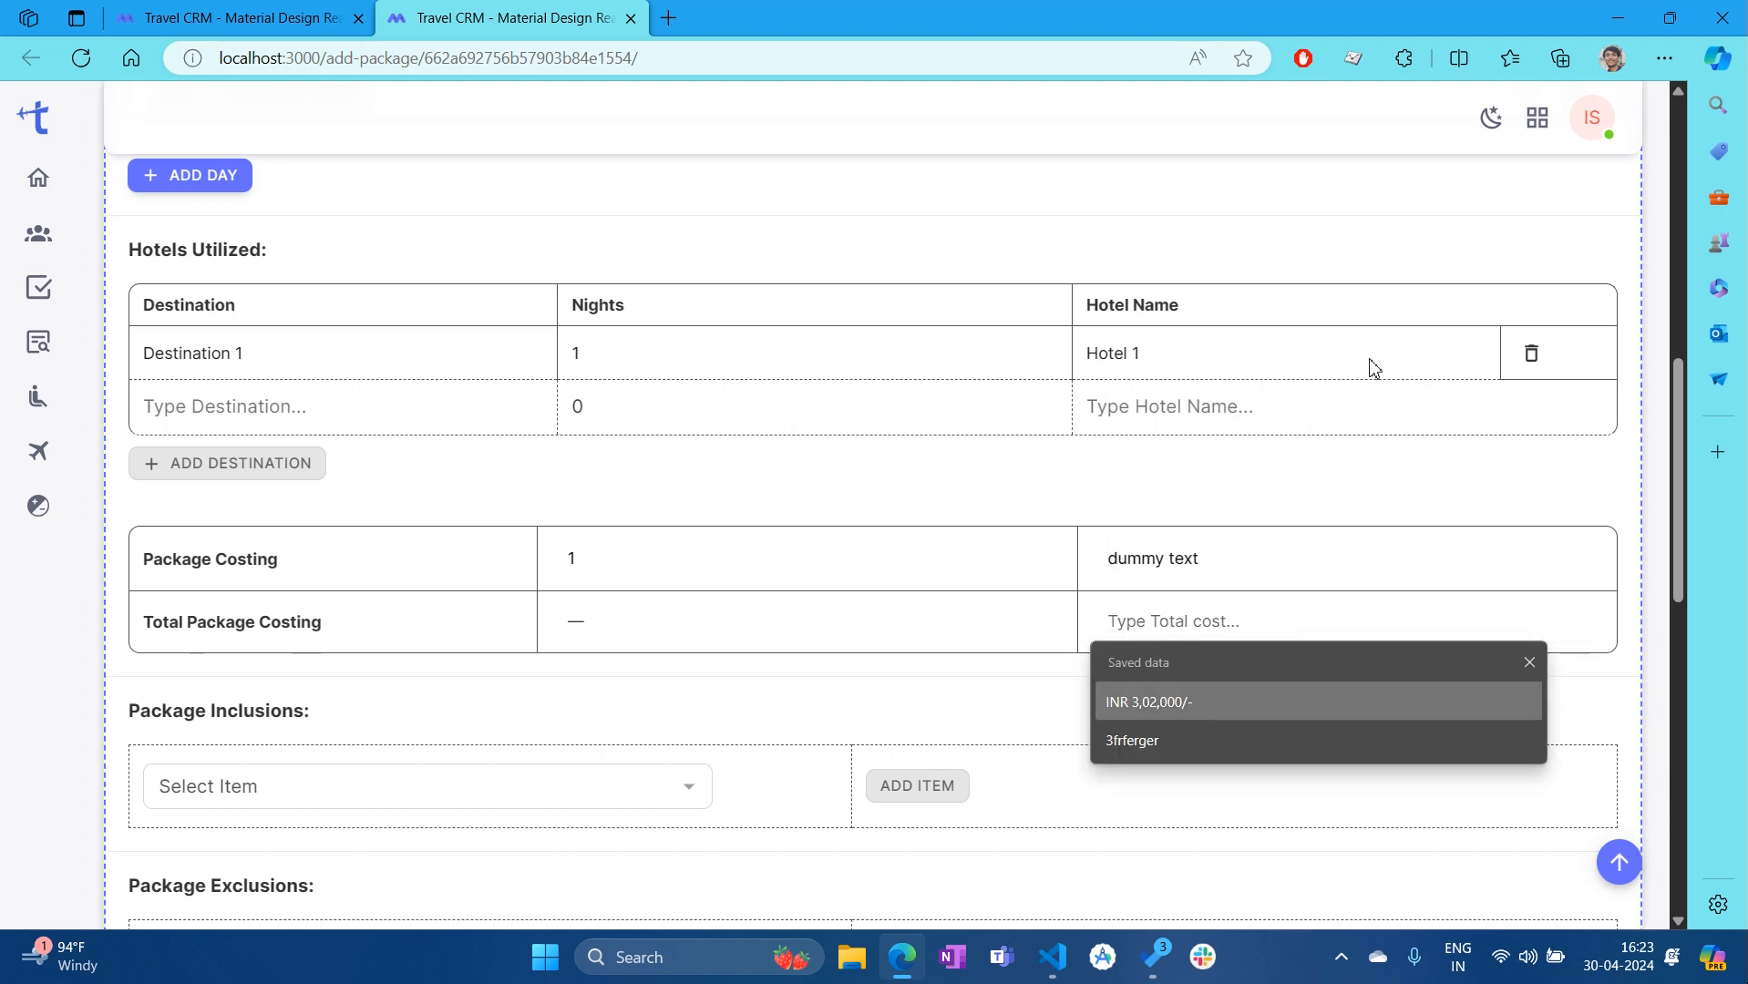
{"action": "left_click", "coordinate": [1152, 711]}
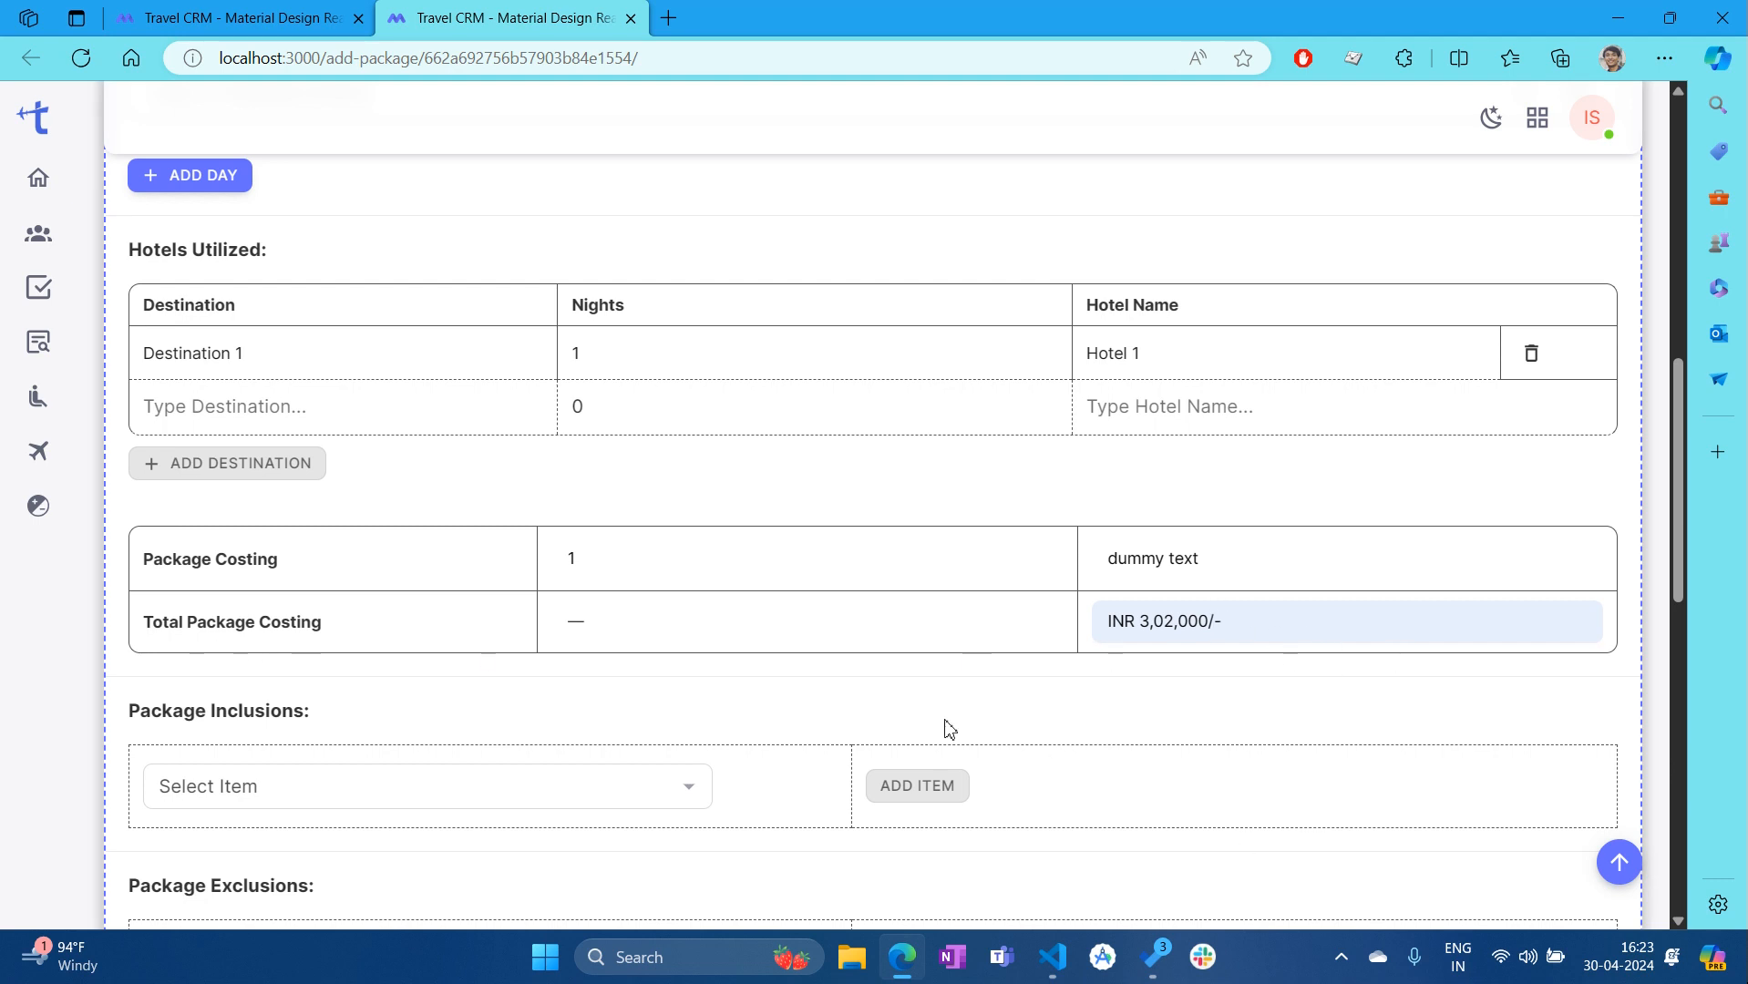
{"action": "scroll", "coordinate": [1002, 684], "scroll_direction": "down", "scroll_amount": 3}
{"action": "scroll", "coordinate": [747, 518], "scroll_direction": "down", "scroll_amount": 2}
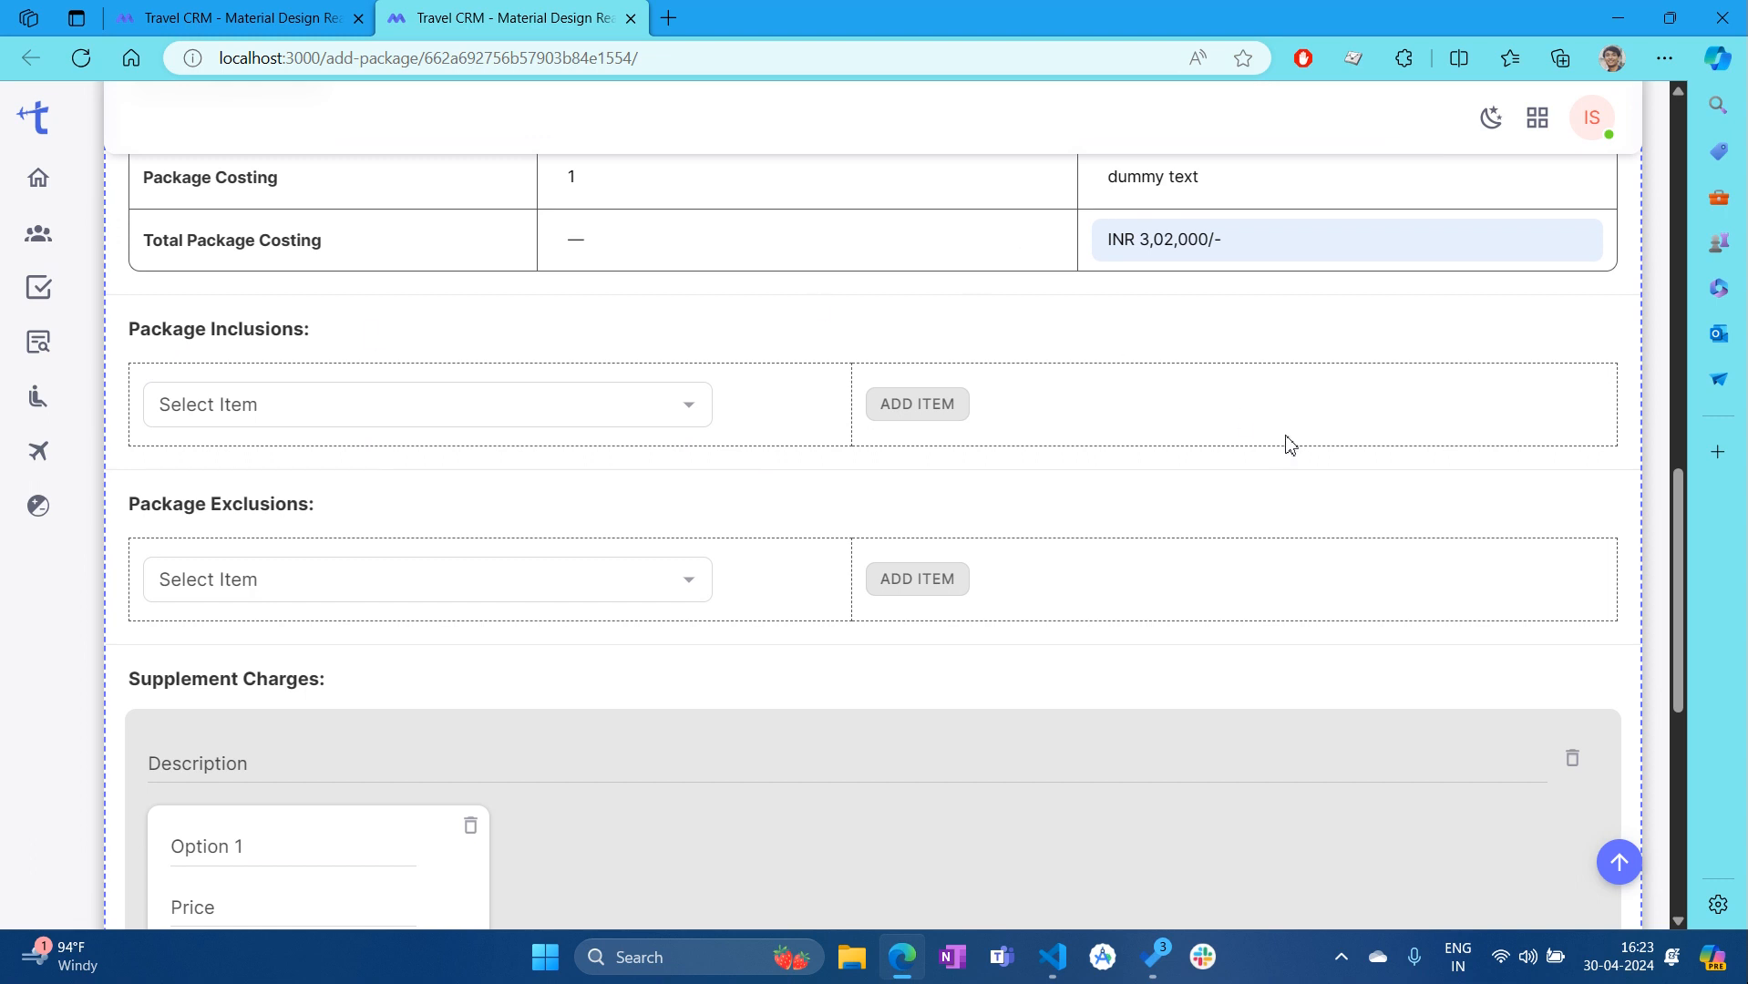
Add Guided tours as the first package inclusion
{"action": "left_click", "coordinate": [691, 407]}
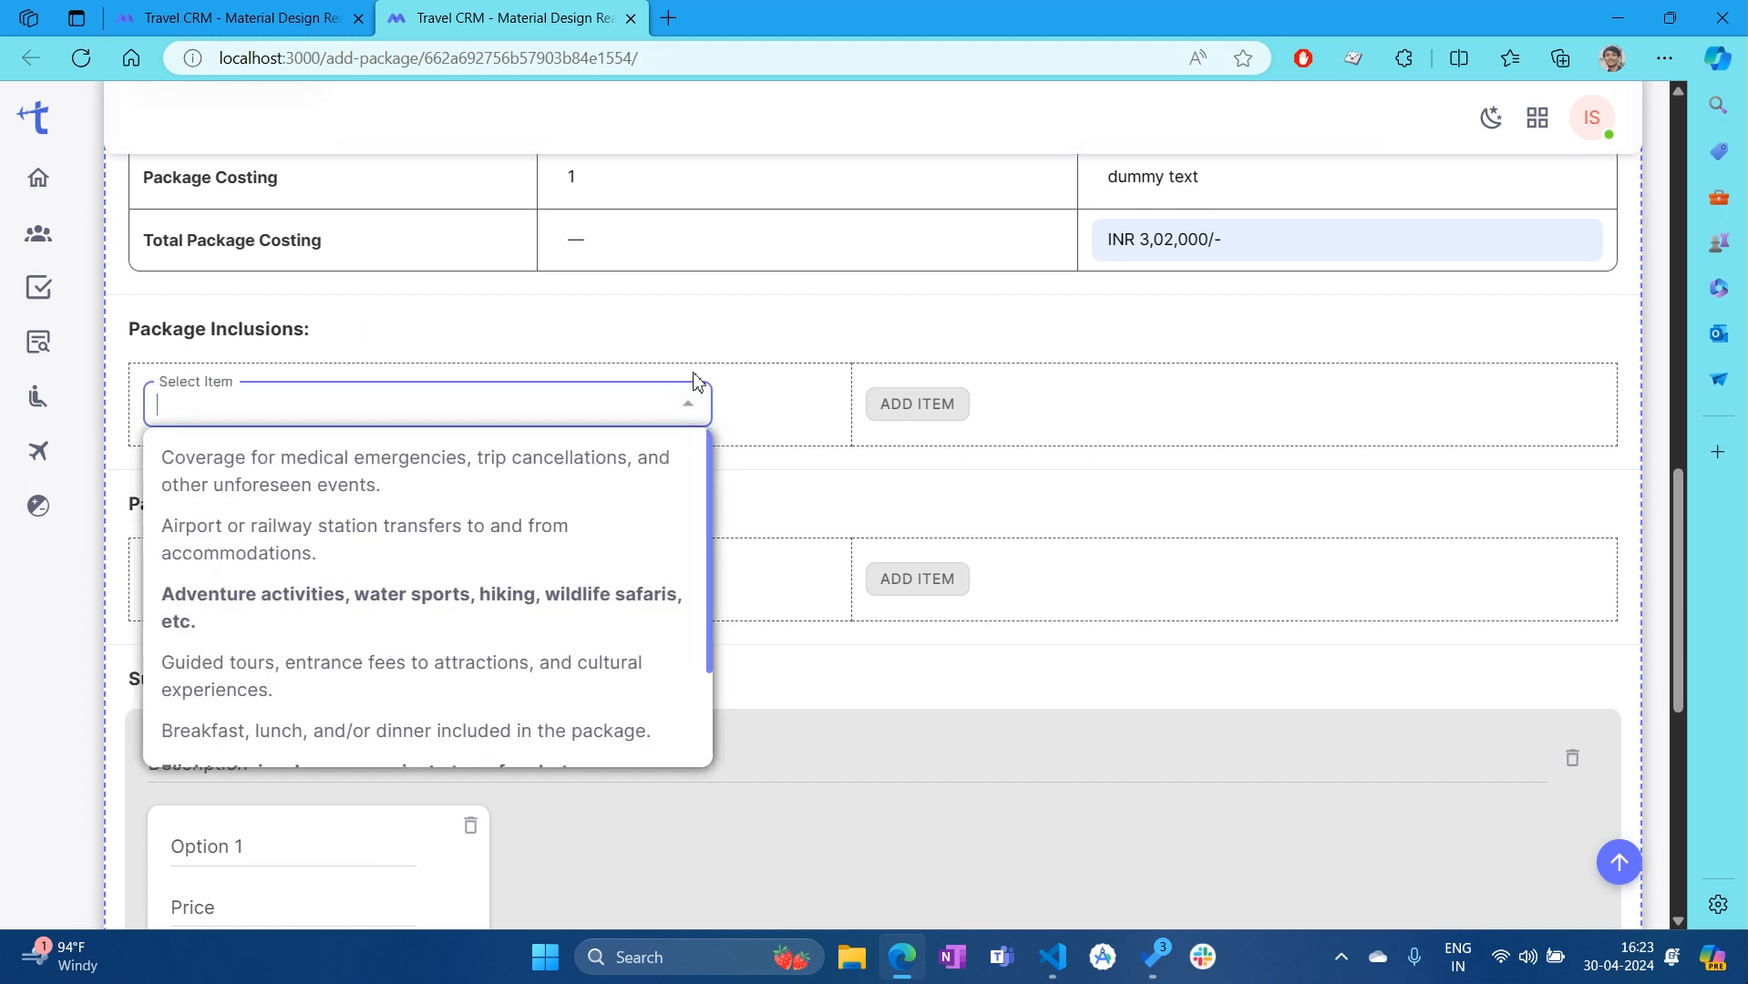
{"action": "left_click", "coordinate": [34, 508]}
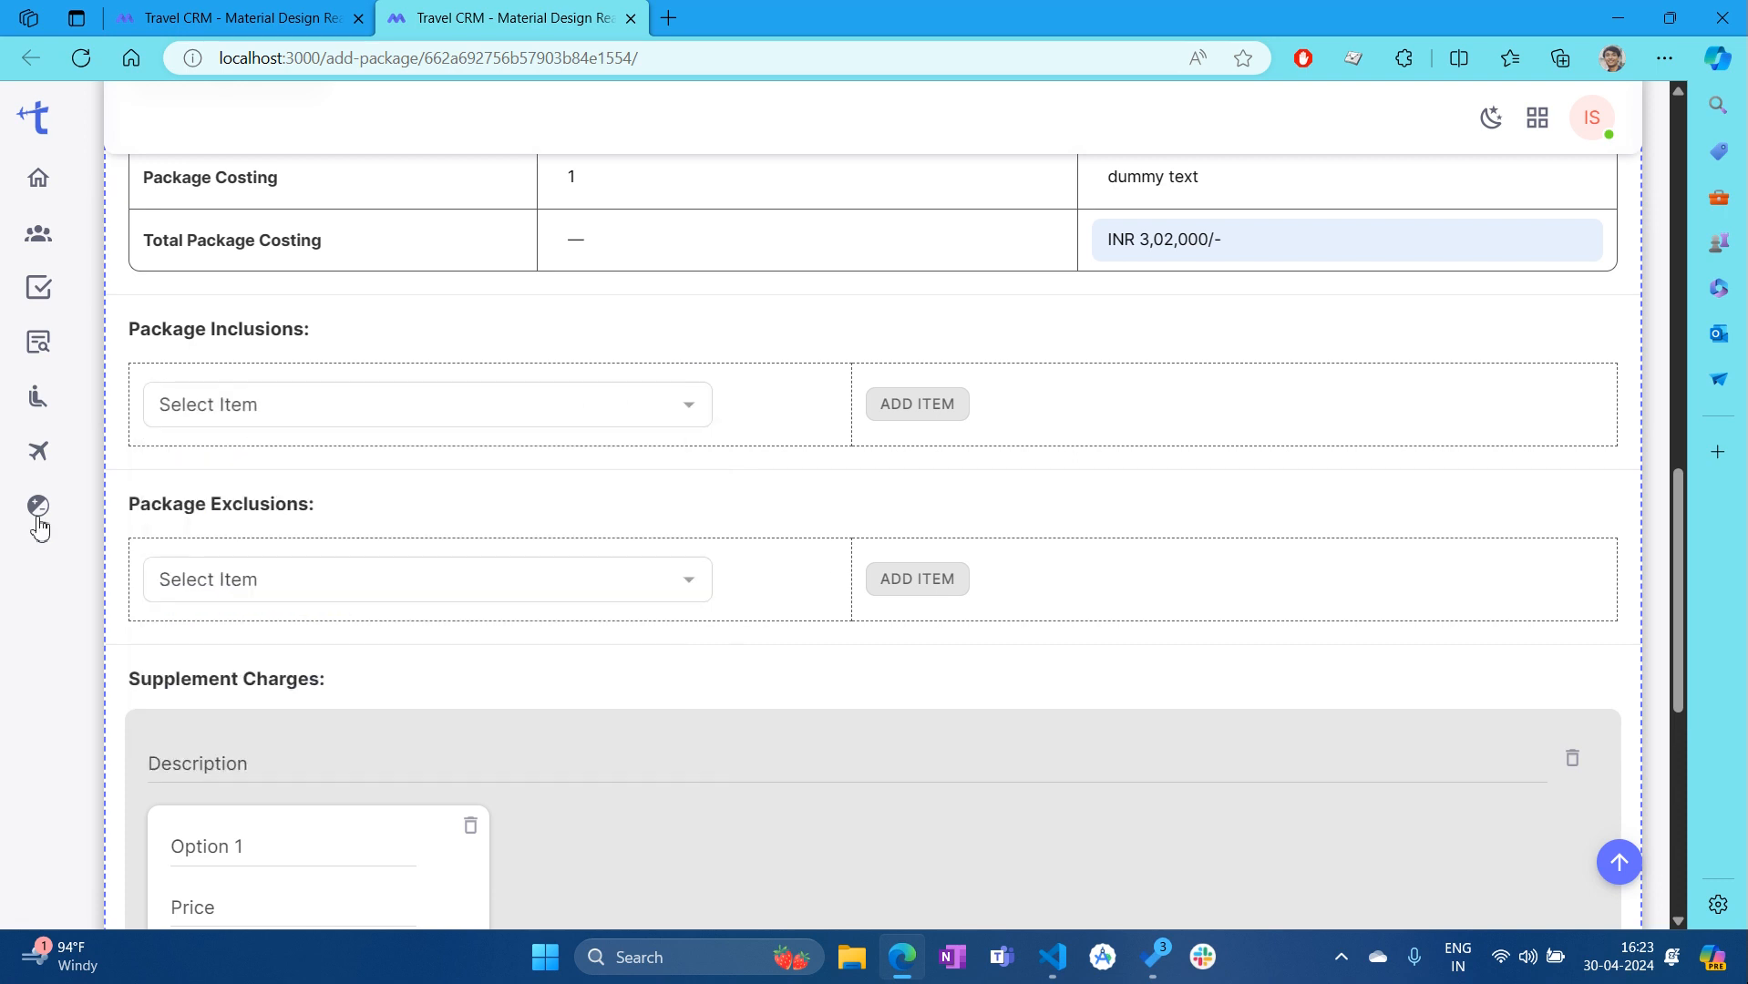
{"action": "left_click", "coordinate": [105, 517]}
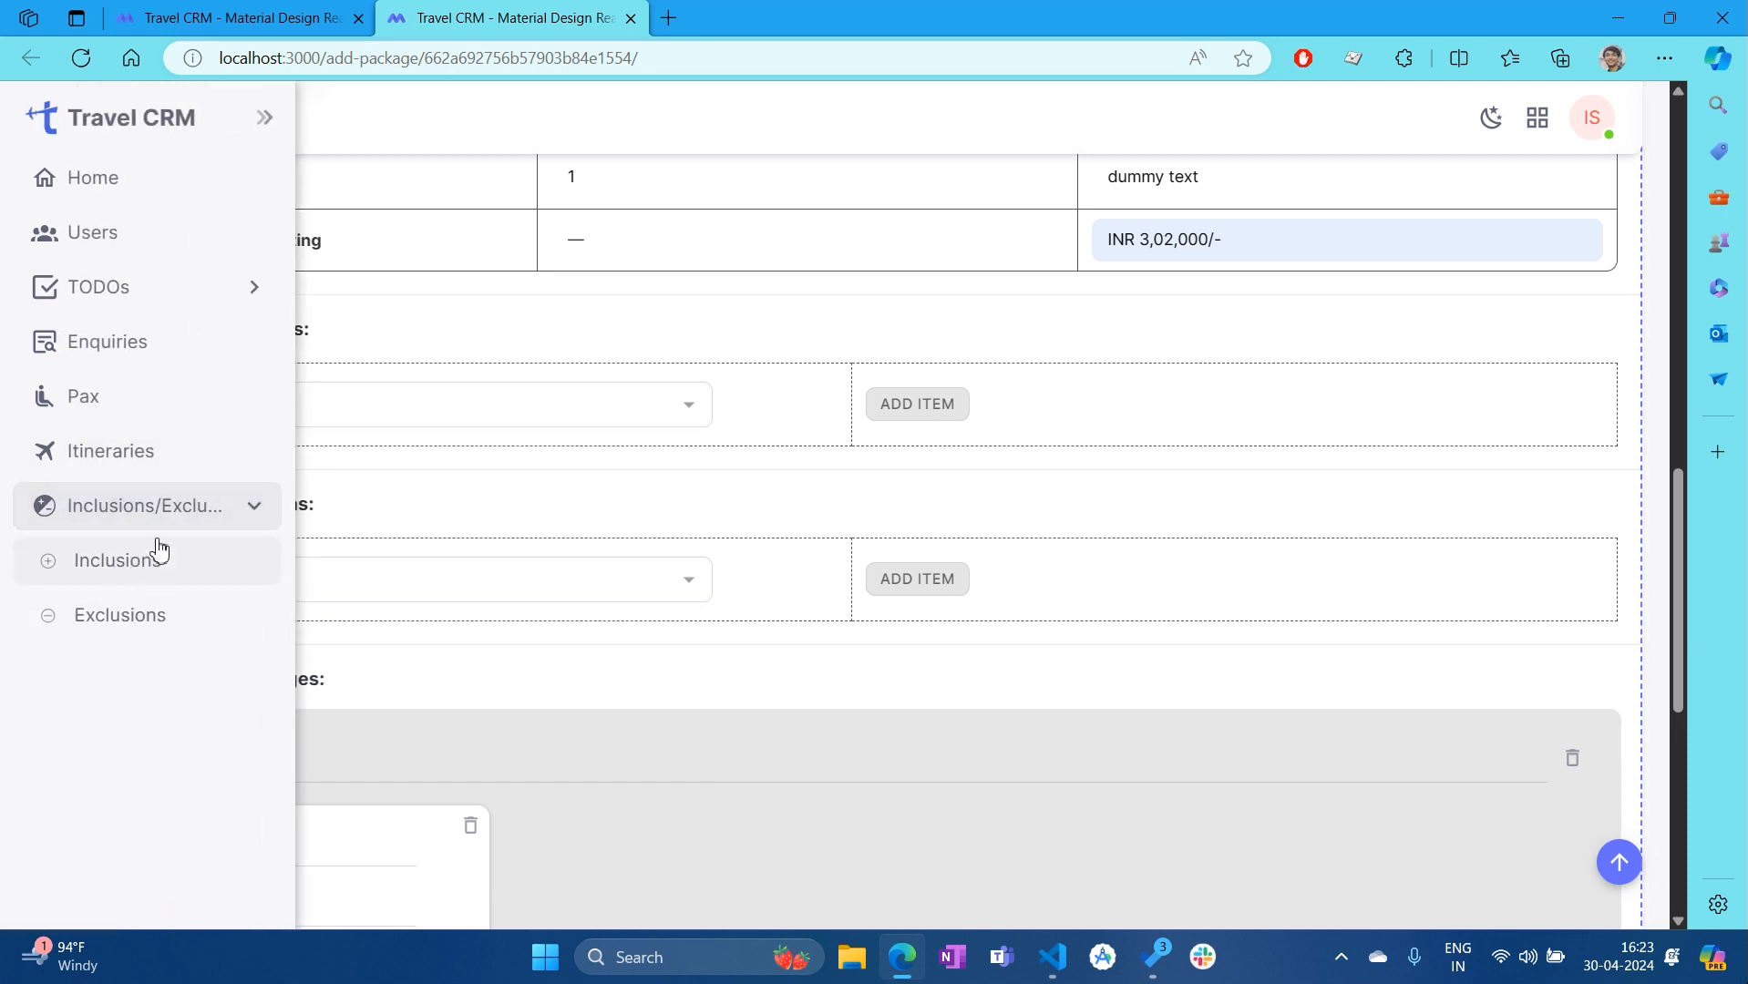
{"action": "left_click", "coordinate": [691, 406]}
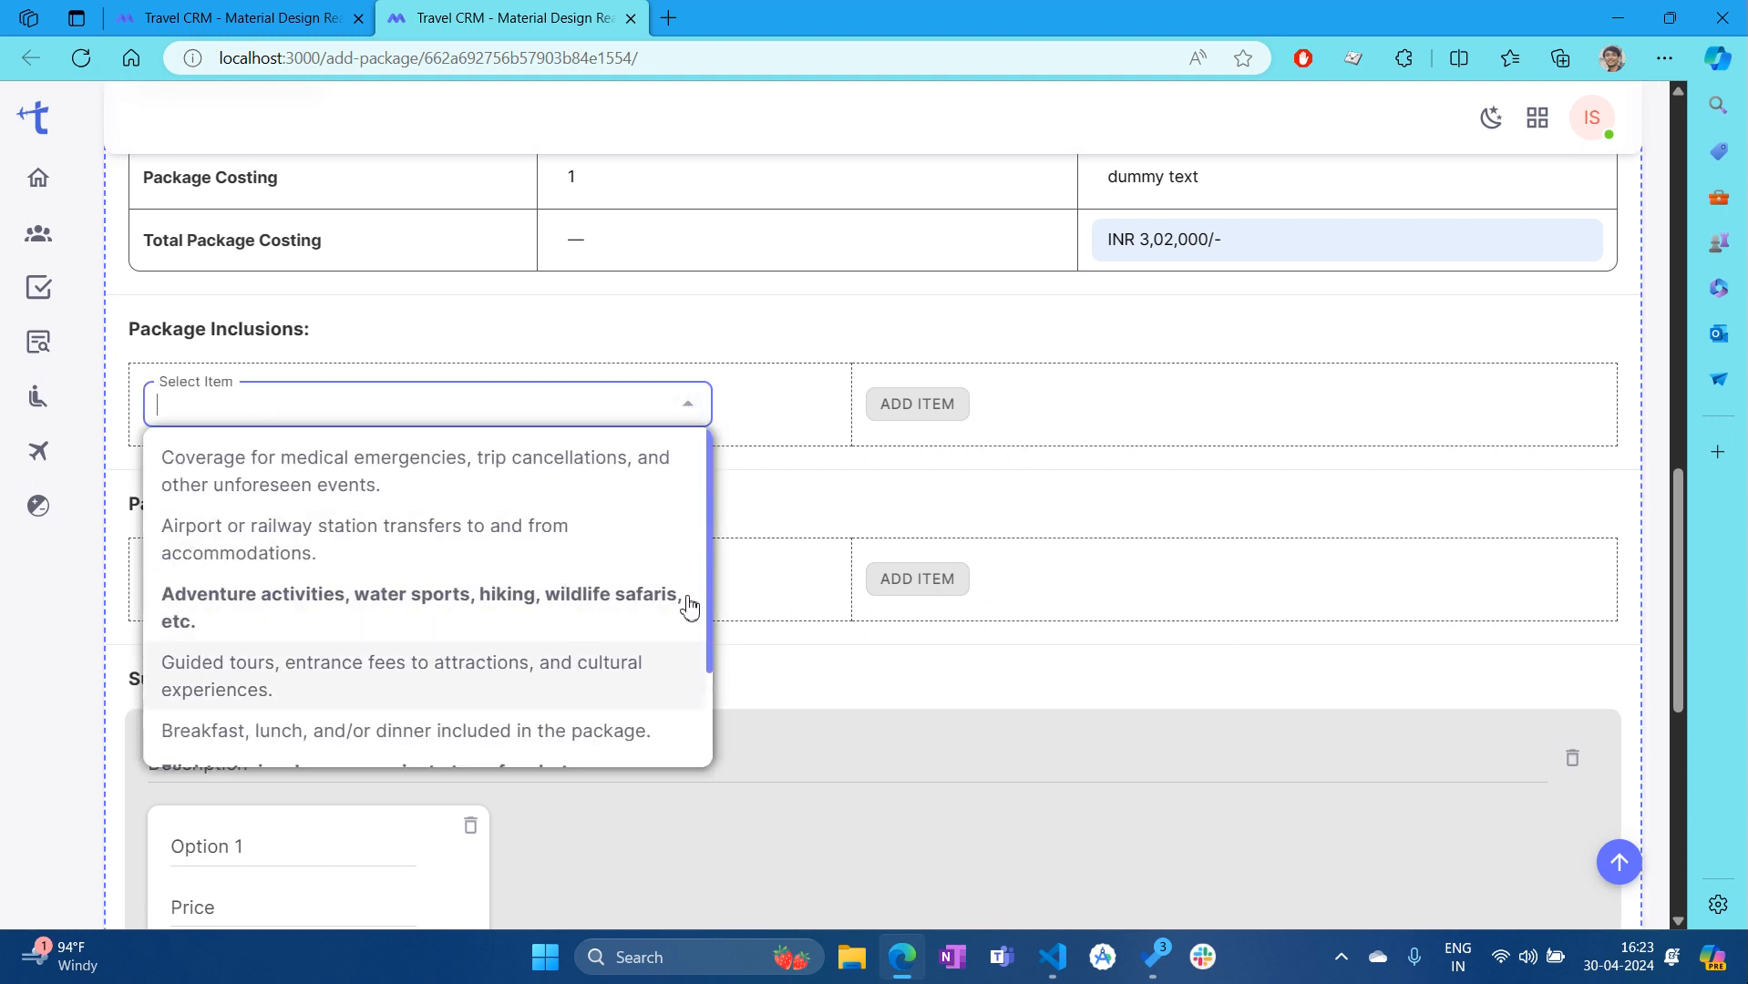
{"action": "scroll", "coordinate": [485, 606], "scroll_direction": "down", "scroll_amount": 2}
{"action": "scroll", "coordinate": [550, 549], "scroll_direction": "up", "scroll_amount": 2}
{"action": "scroll", "coordinate": [335, 585], "scroll_direction": "up", "scroll_amount": 2}
{"action": "left_click", "coordinate": [335, 532]}
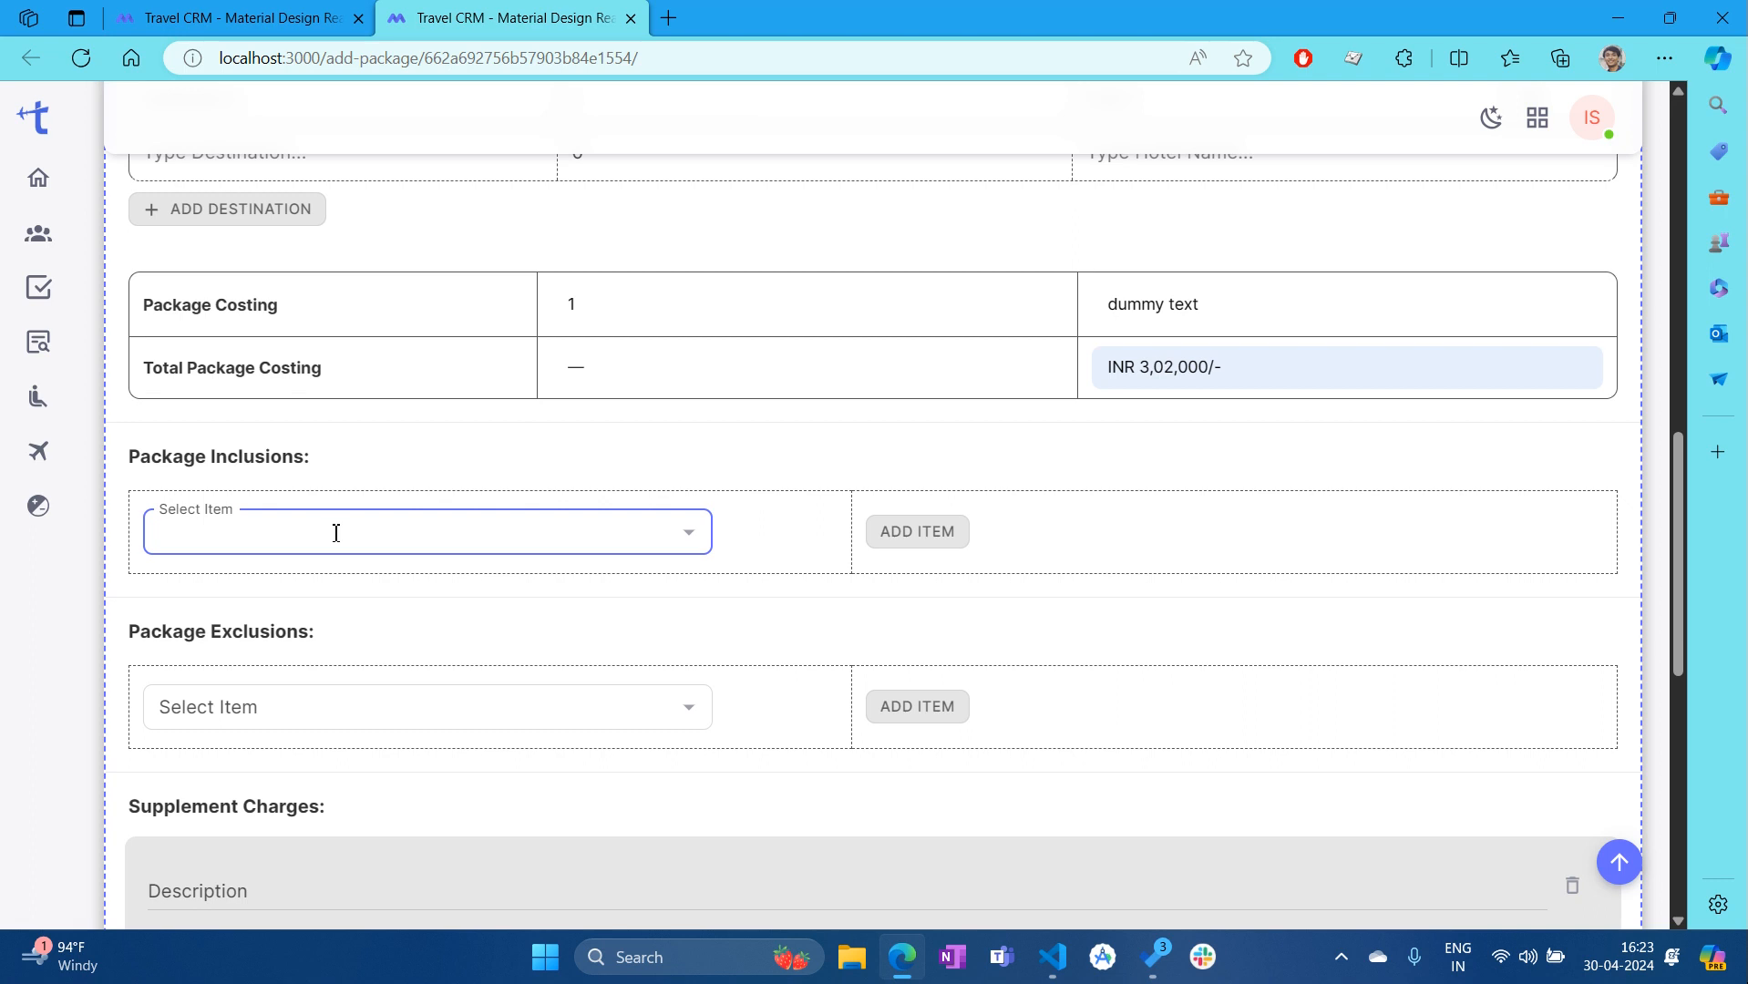
{"action": "type", "text": "gui"}
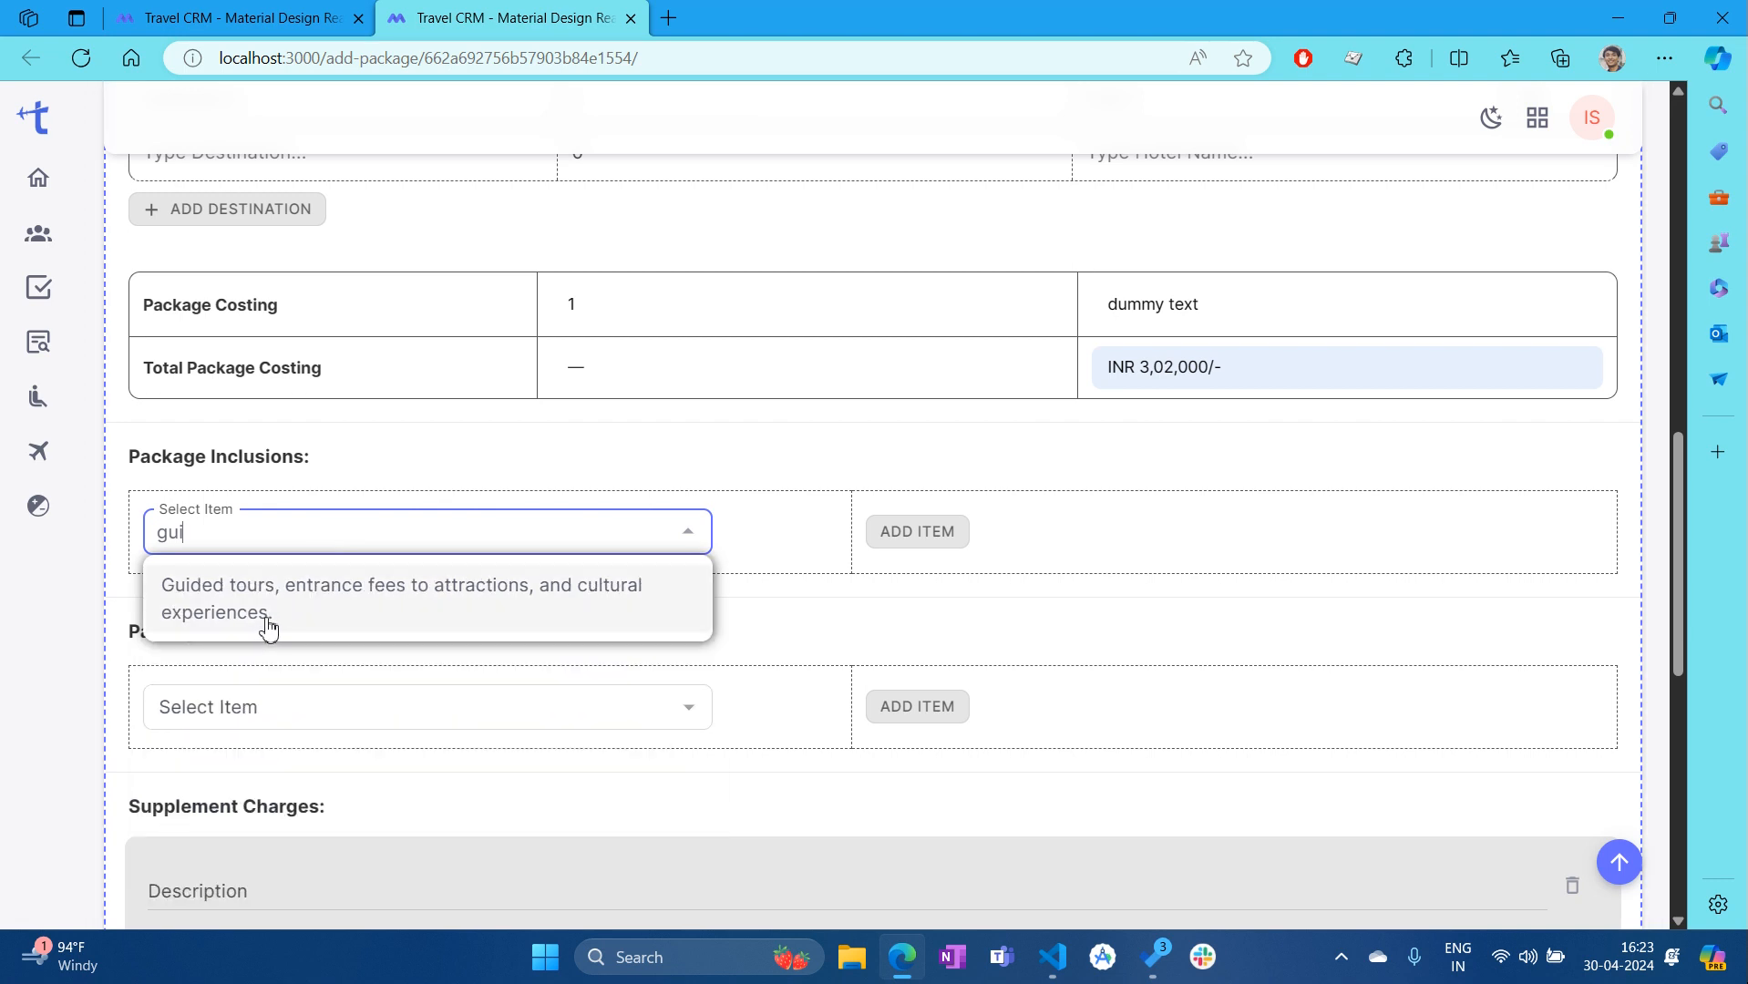
{"action": "left_click", "coordinate": [367, 605]}
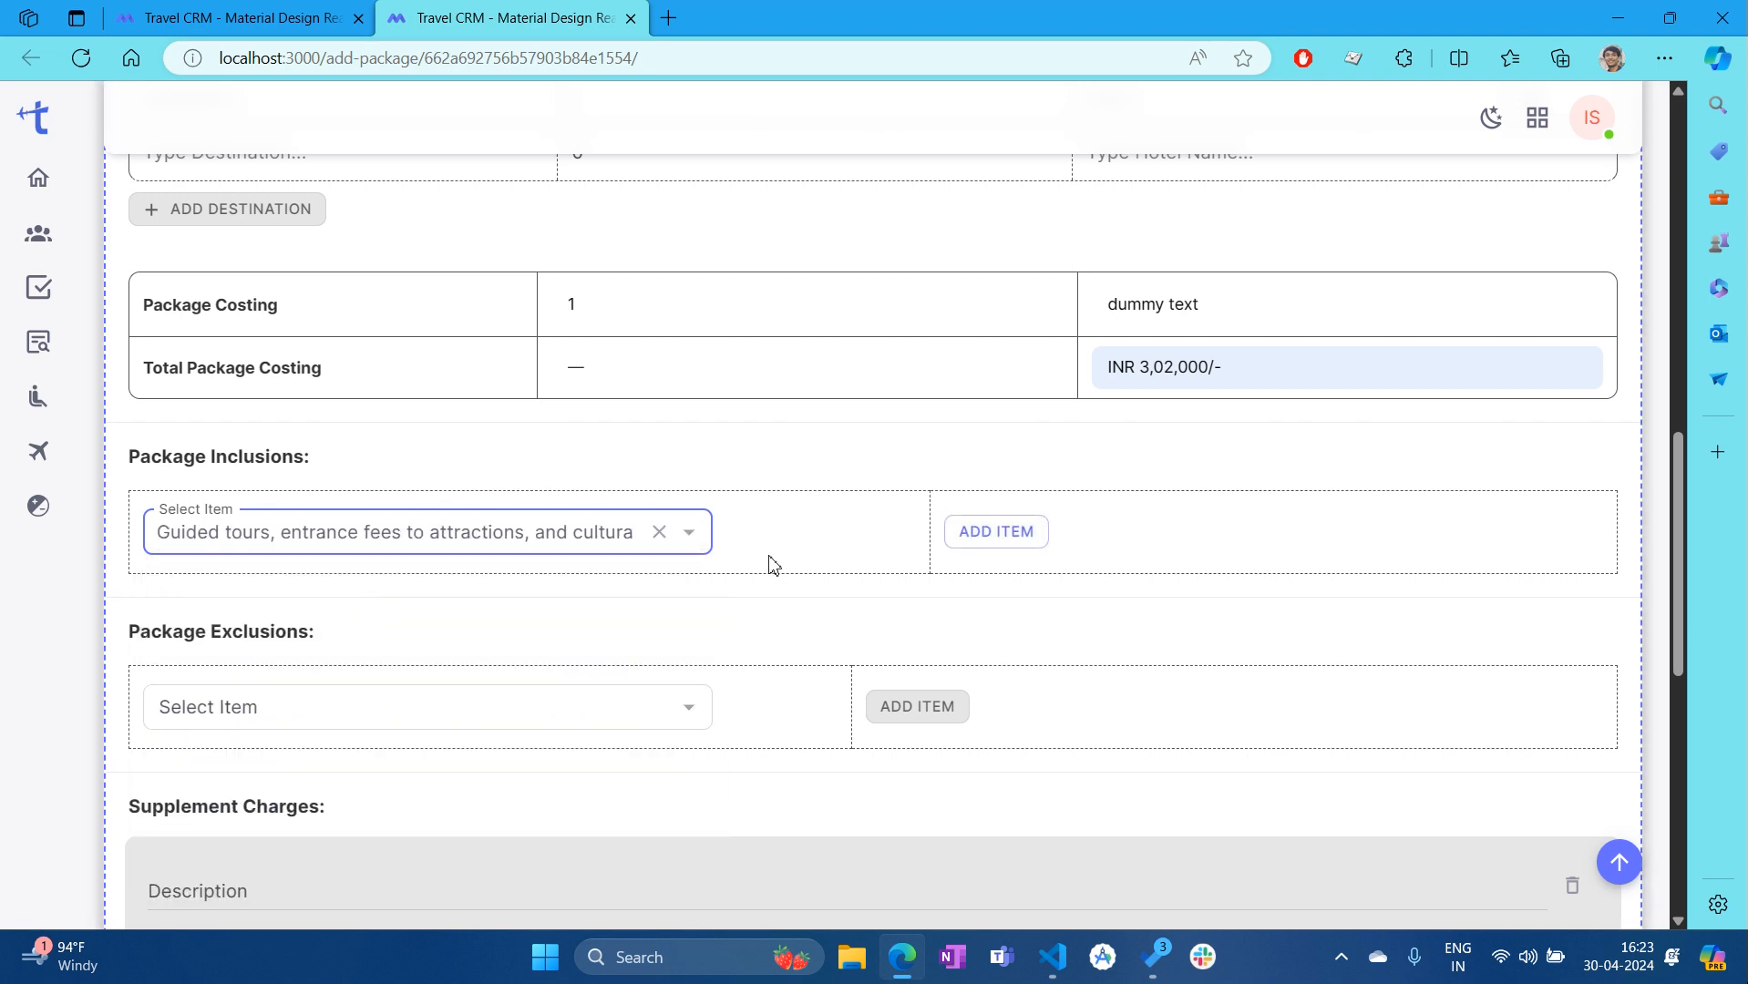
{"action": "left_click", "coordinate": [997, 534]}
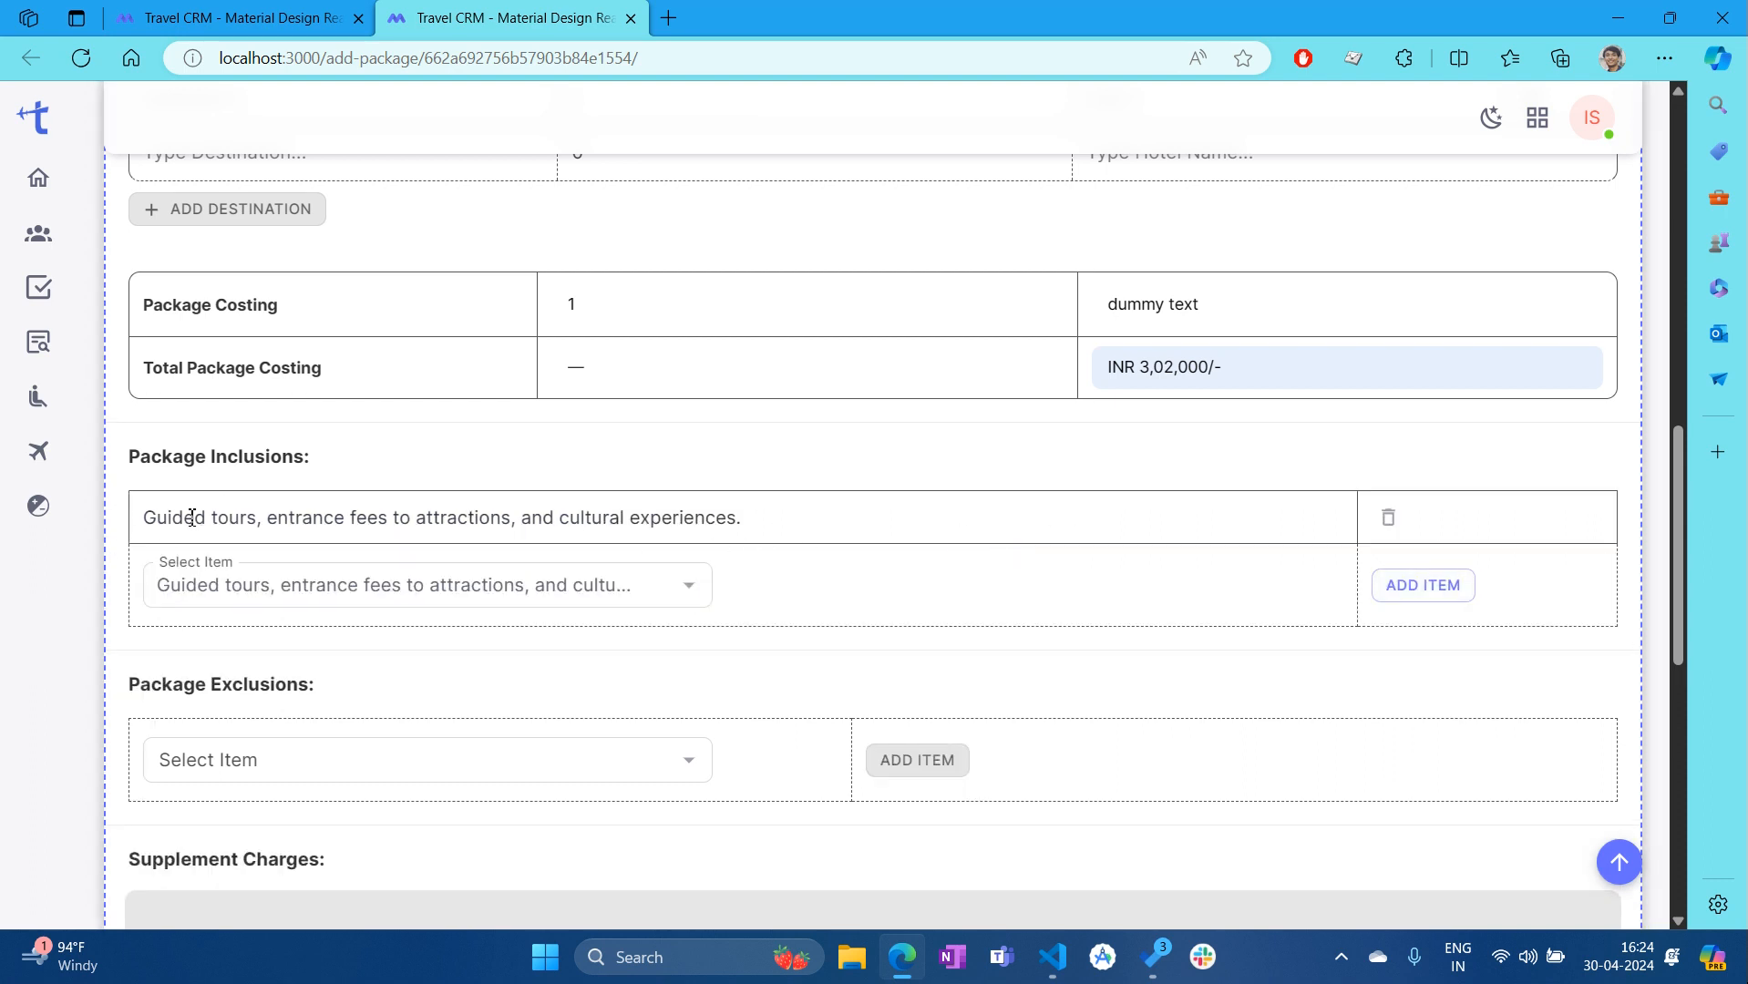
Add Adventure activities and Coverage for medical emergencies as inclusions
{"action": "left_click", "coordinate": [691, 586]}
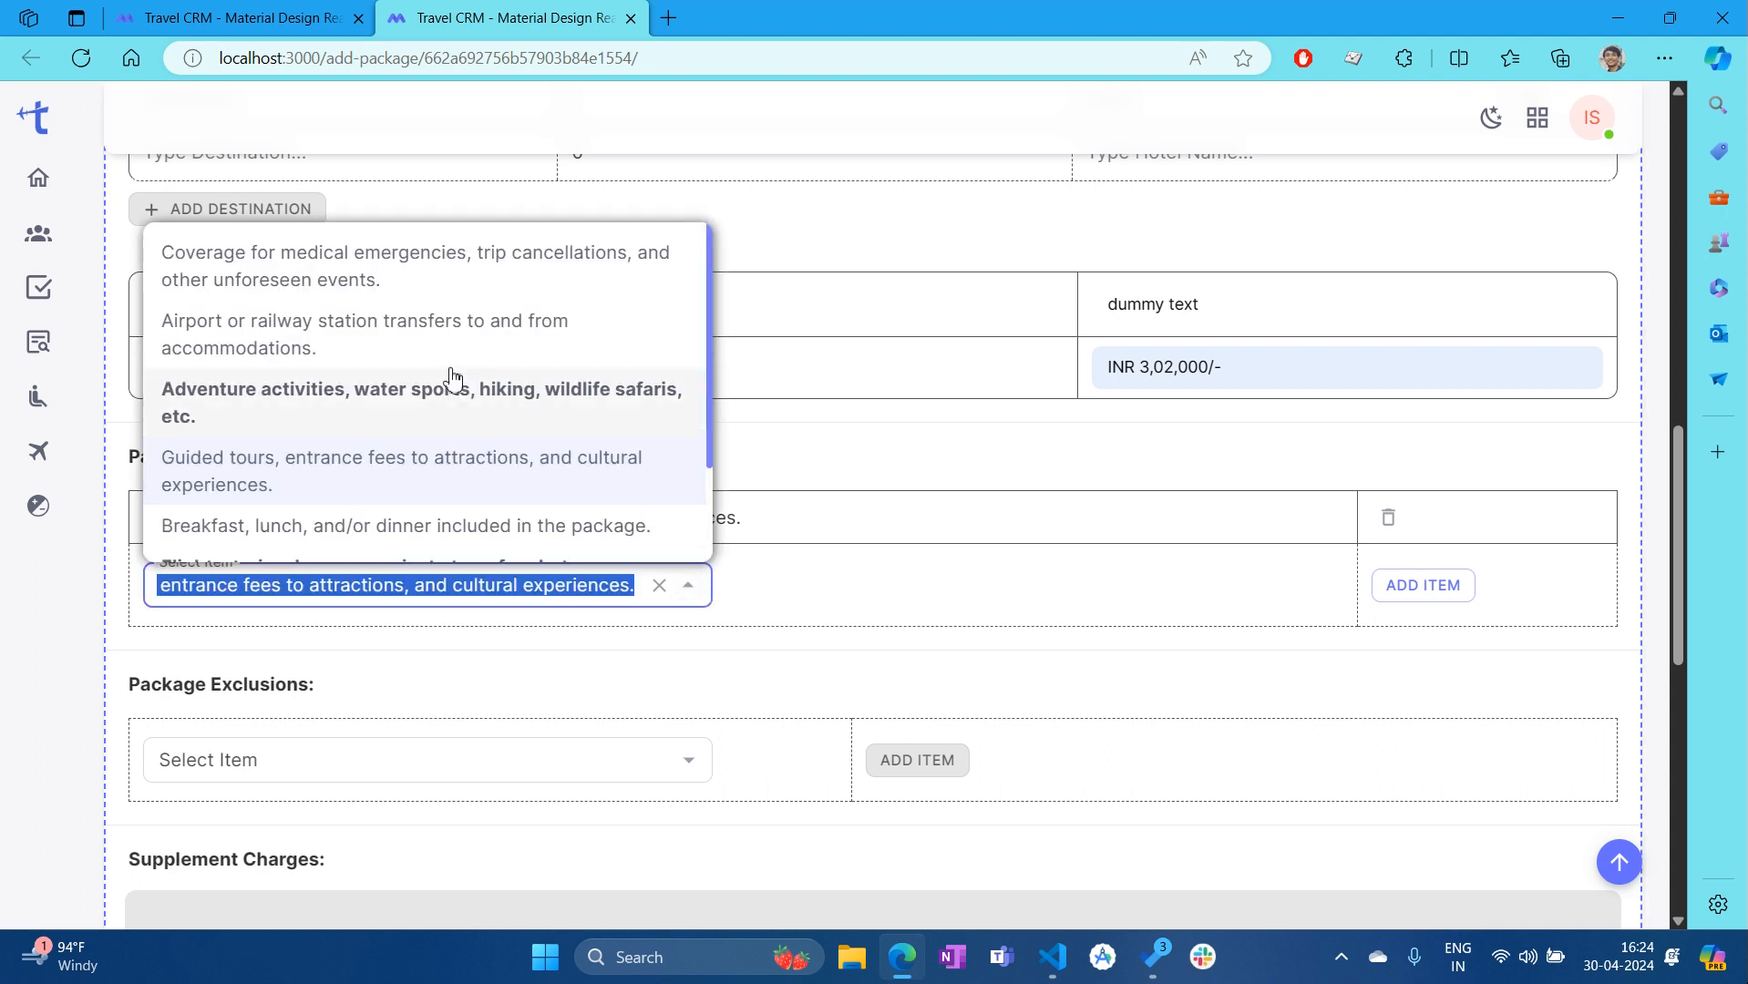
{"action": "left_click", "coordinate": [439, 415]}
{"action": "left_click", "coordinate": [1421, 587]}
{"action": "left_click", "coordinate": [689, 638]}
{"action": "left_click", "coordinate": [415, 319]}
{"action": "left_click", "coordinate": [1458, 638]}
{"action": "scroll", "coordinate": [1463, 640], "scroll_direction": "down", "scroll_amount": 3}
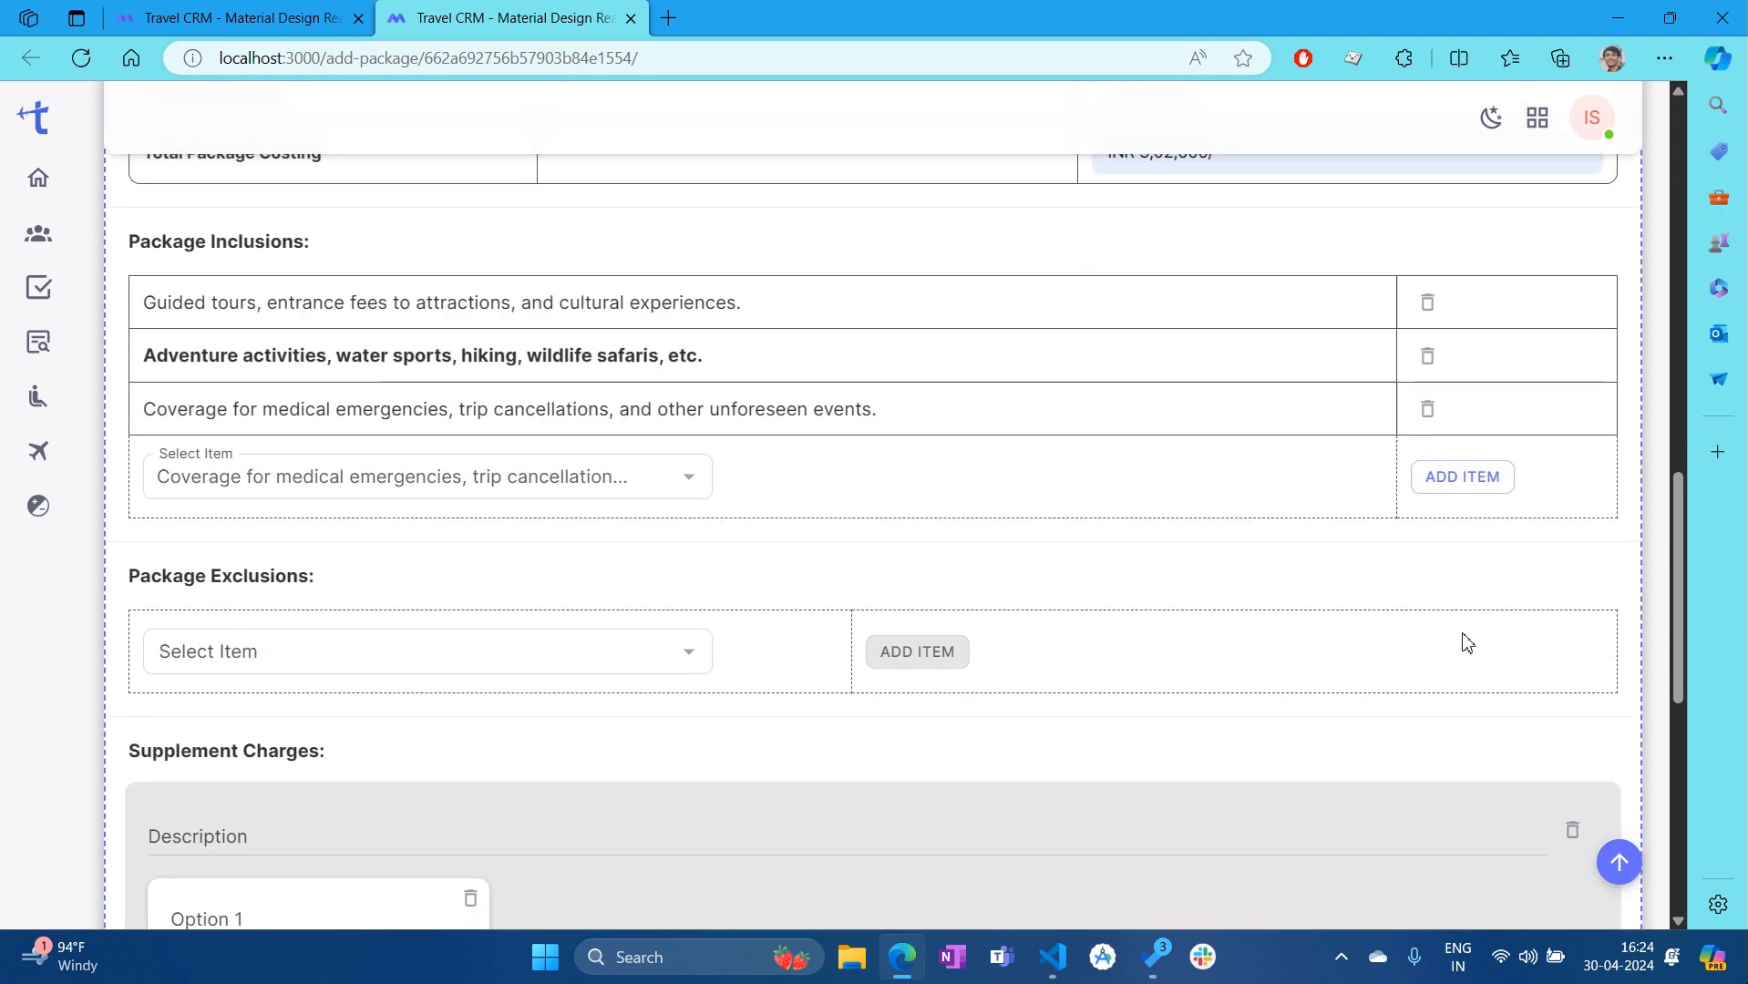
{"action": "scroll", "coordinate": [756, 500], "scroll_direction": "down", "scroll_amount": 2}
{"action": "scroll", "coordinate": [759, 503], "scroll_direction": "up", "scroll_amount": 3}
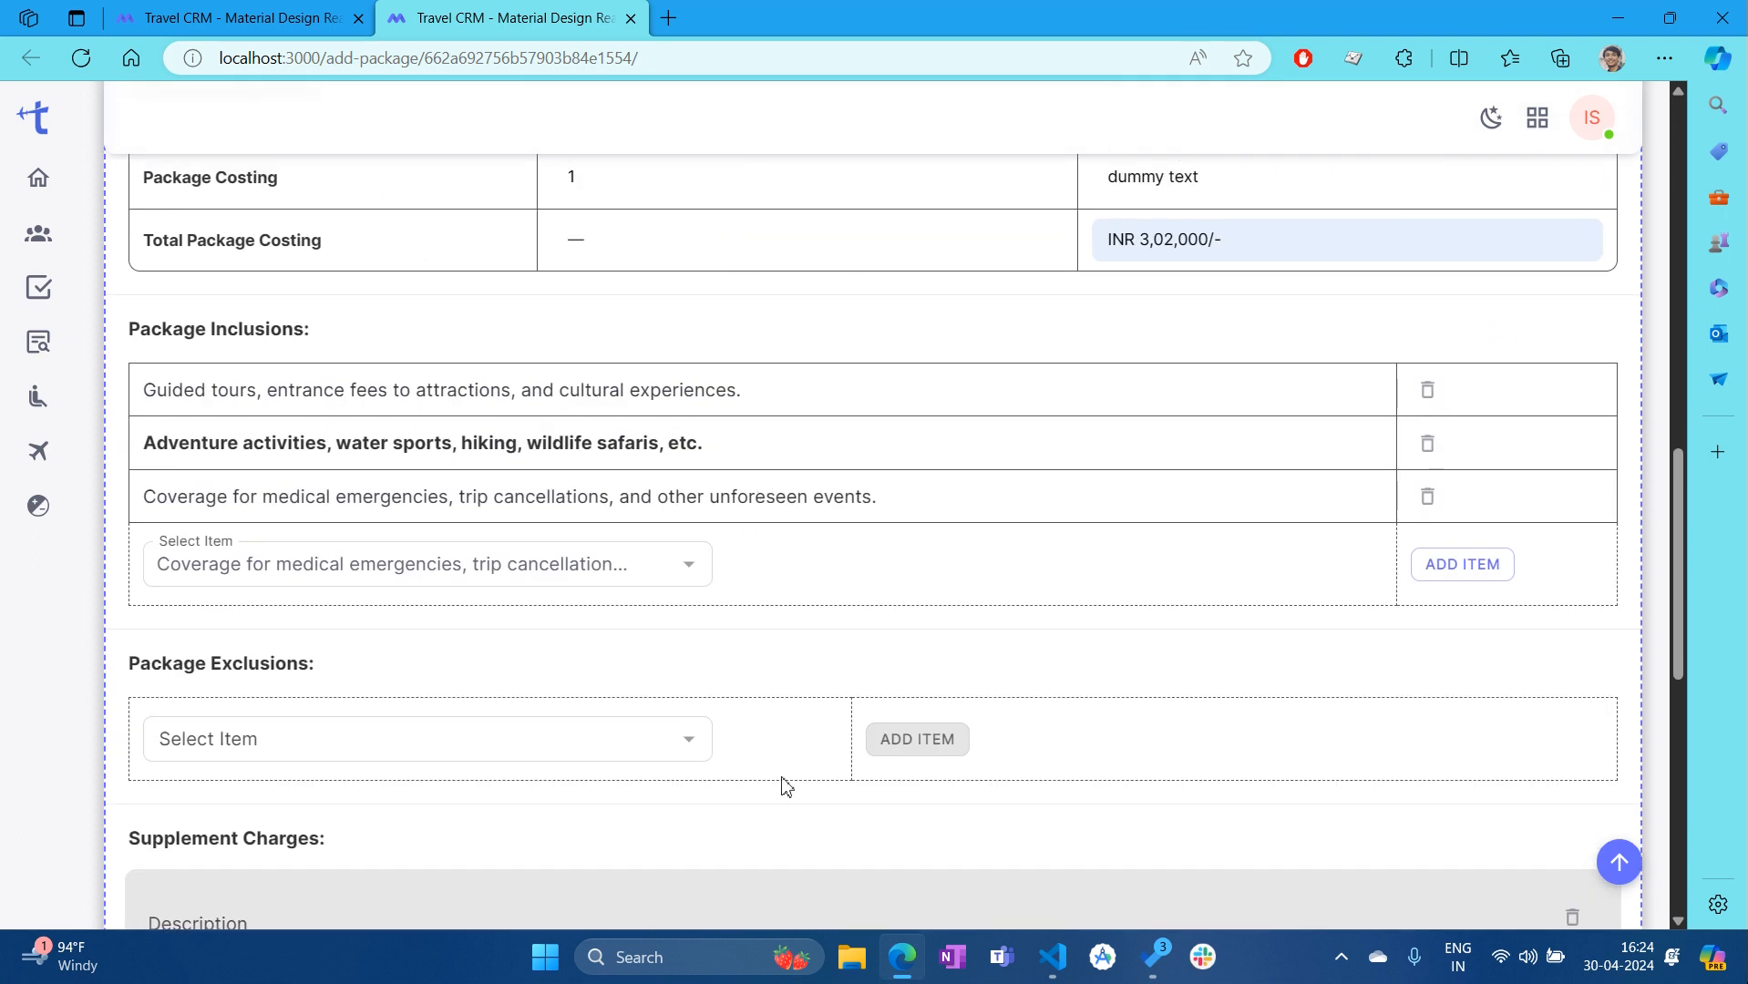
{"action": "scroll", "coordinate": [369, 698], "scroll_direction": "down", "scroll_amount": 1}
{"action": "scroll", "coordinate": [369, 697], "scroll_direction": "down", "scroll_amount": 1}
Add Meals and beverages, Activities or tours not included, and Taxes, surcharges and airport fees as exclusions
{"action": "left_click", "coordinate": [690, 614]}
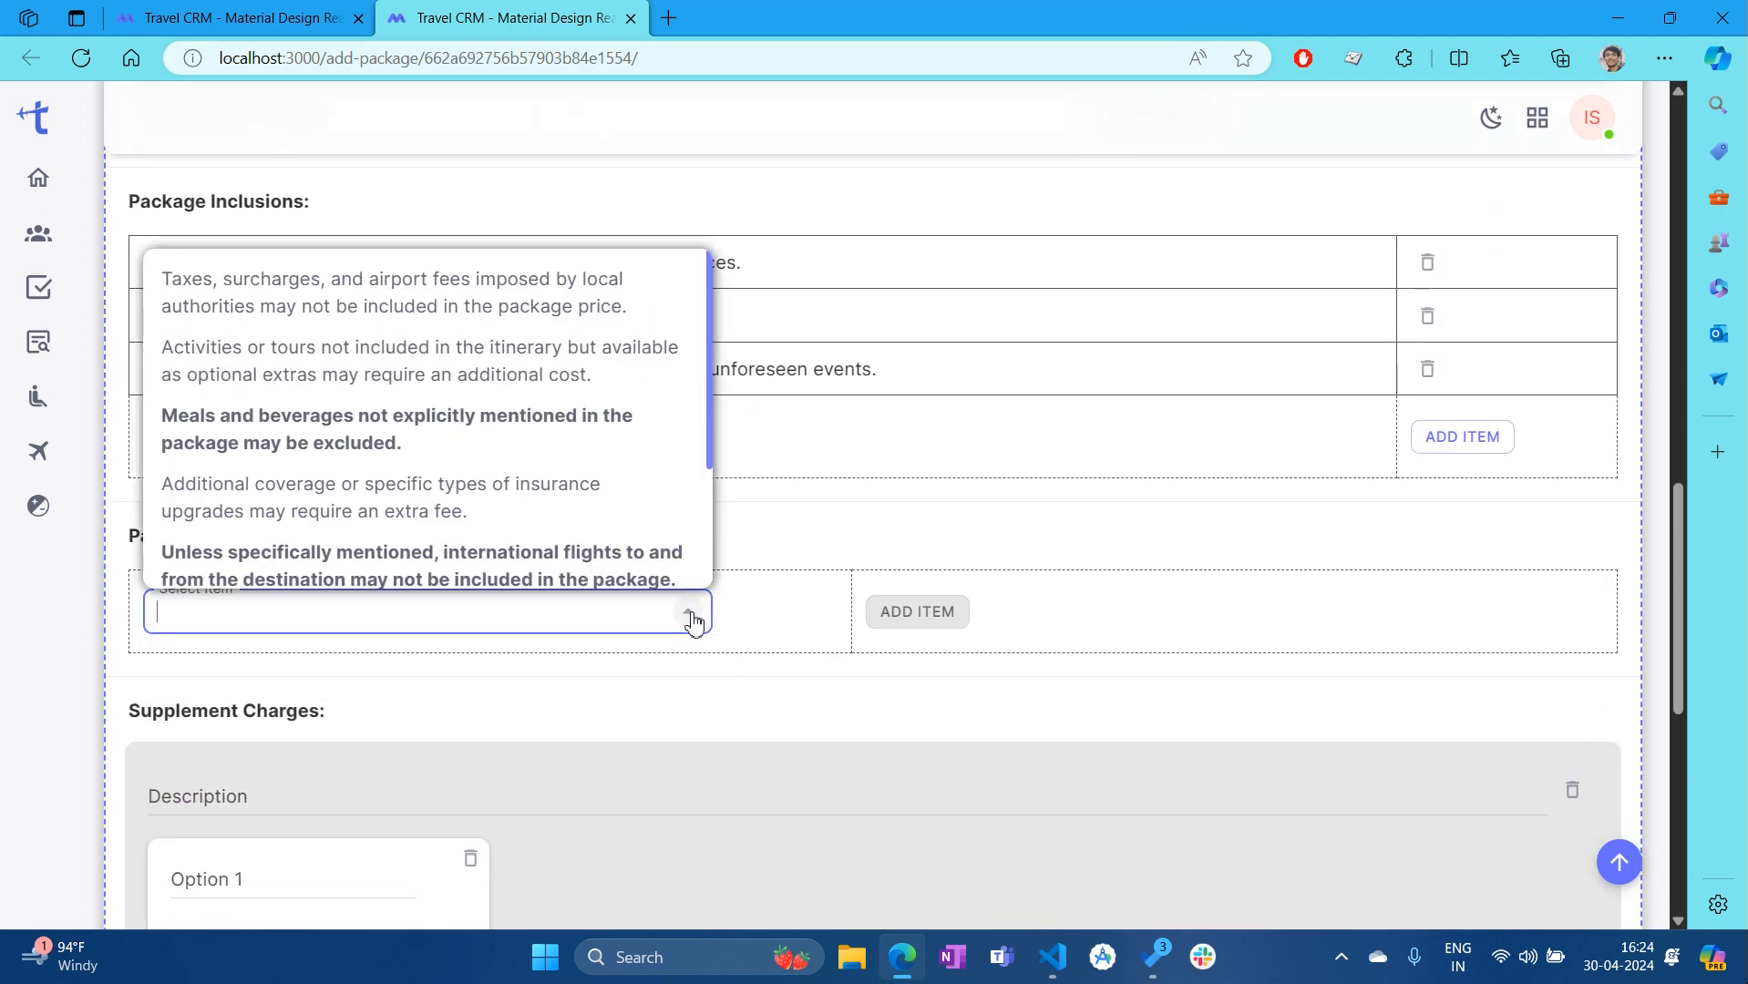
{"action": "left_click", "coordinate": [503, 429]}
{"action": "left_click", "coordinate": [1041, 610]}
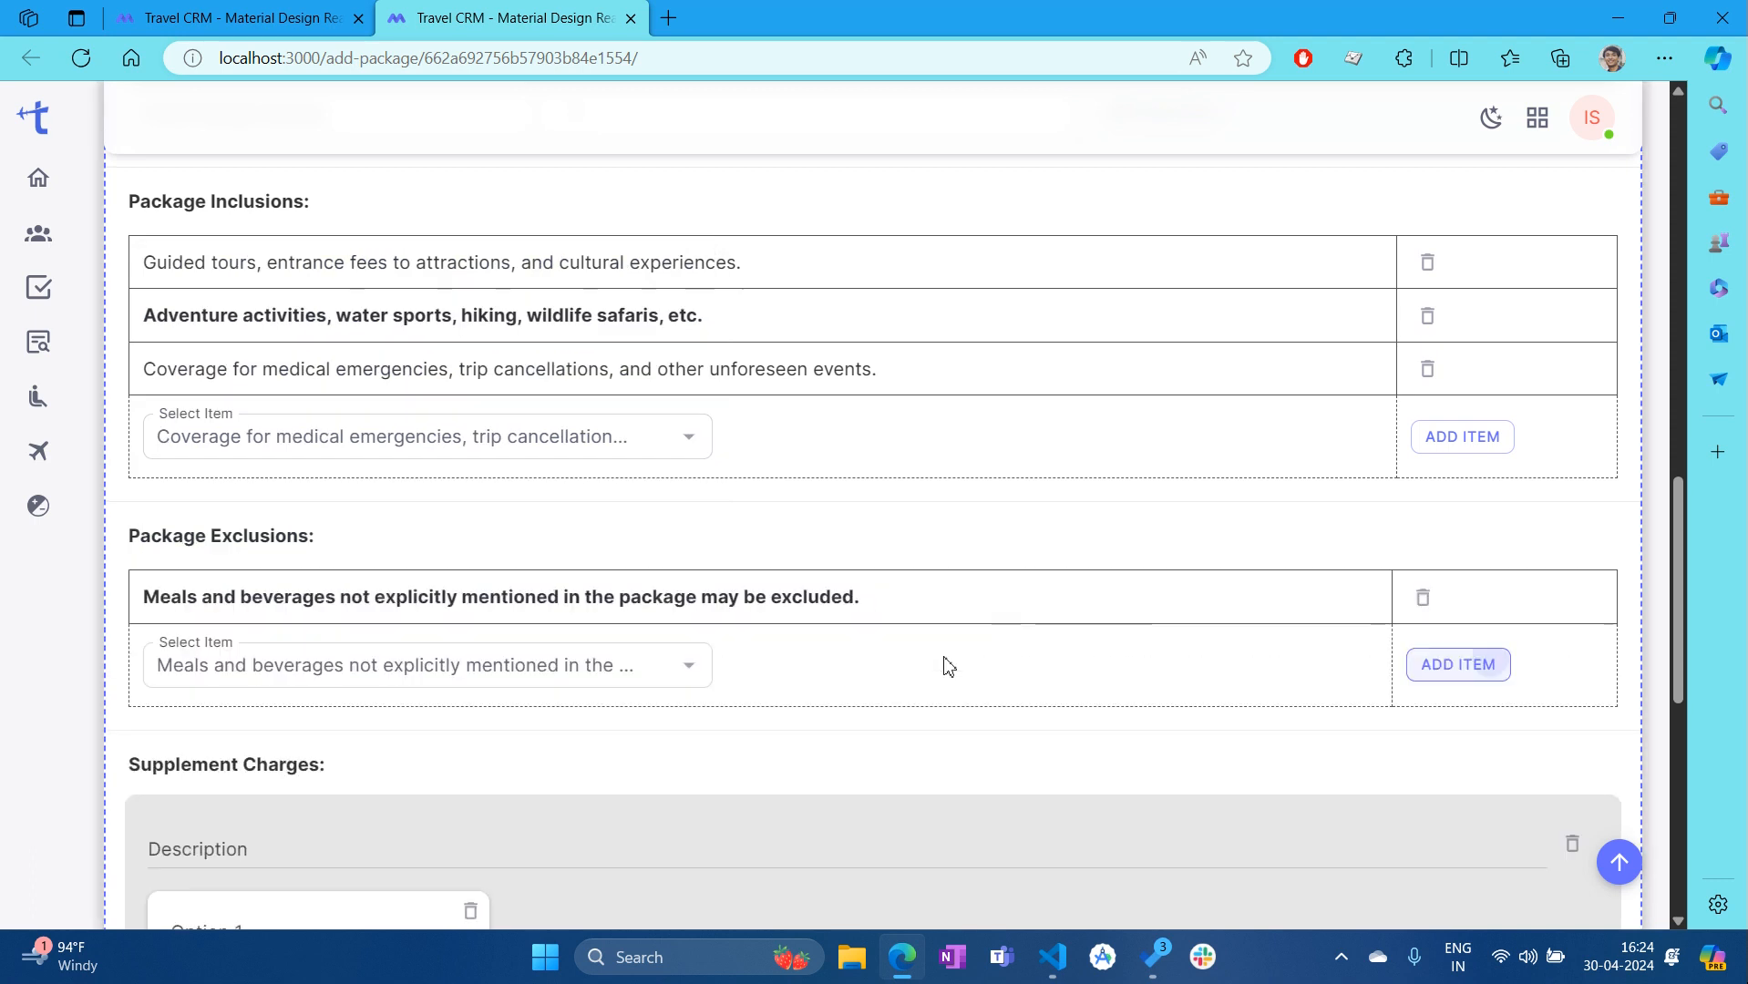
{"action": "left_click", "coordinate": [701, 670]}
{"action": "left_click", "coordinate": [410, 410]}
{"action": "left_click", "coordinate": [1458, 664]}
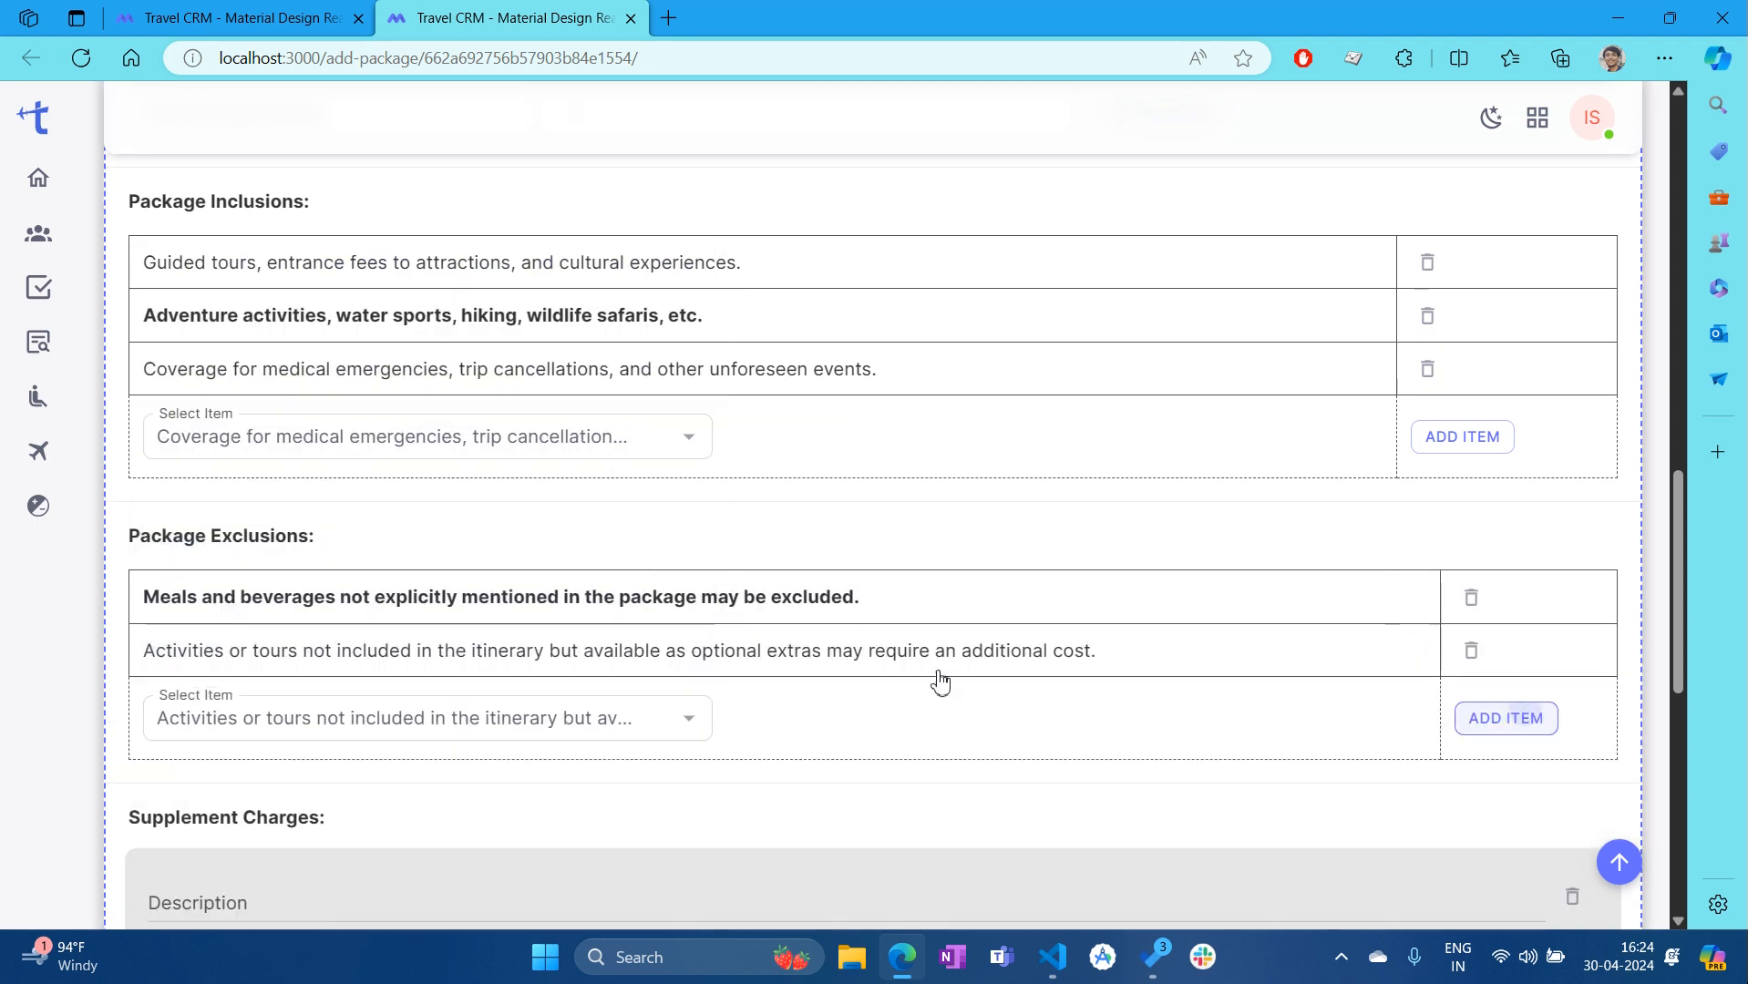
{"action": "left_click", "coordinate": [690, 719]}
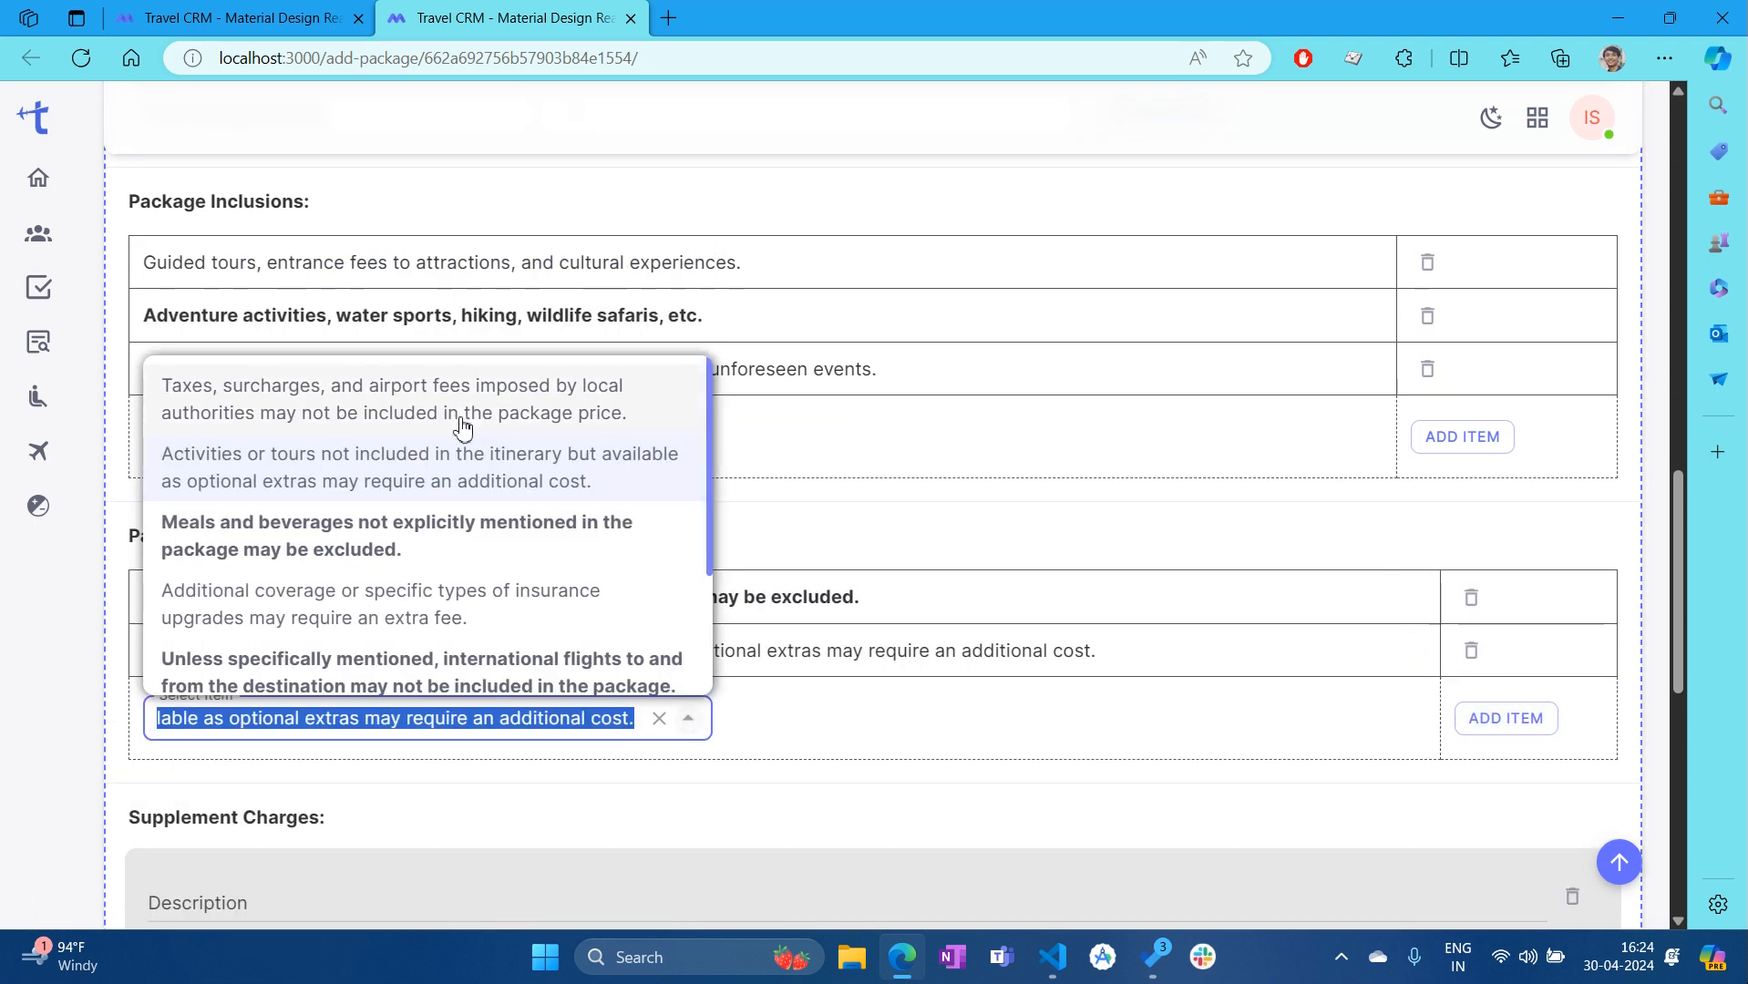
{"action": "left_click", "coordinate": [1502, 726]}
{"action": "scroll", "coordinate": [697, 576], "scroll_direction": "down", "scroll_amount": 5}
{"action": "scroll", "coordinate": [683, 572], "scroll_direction": "down", "scroll_amount": 2}
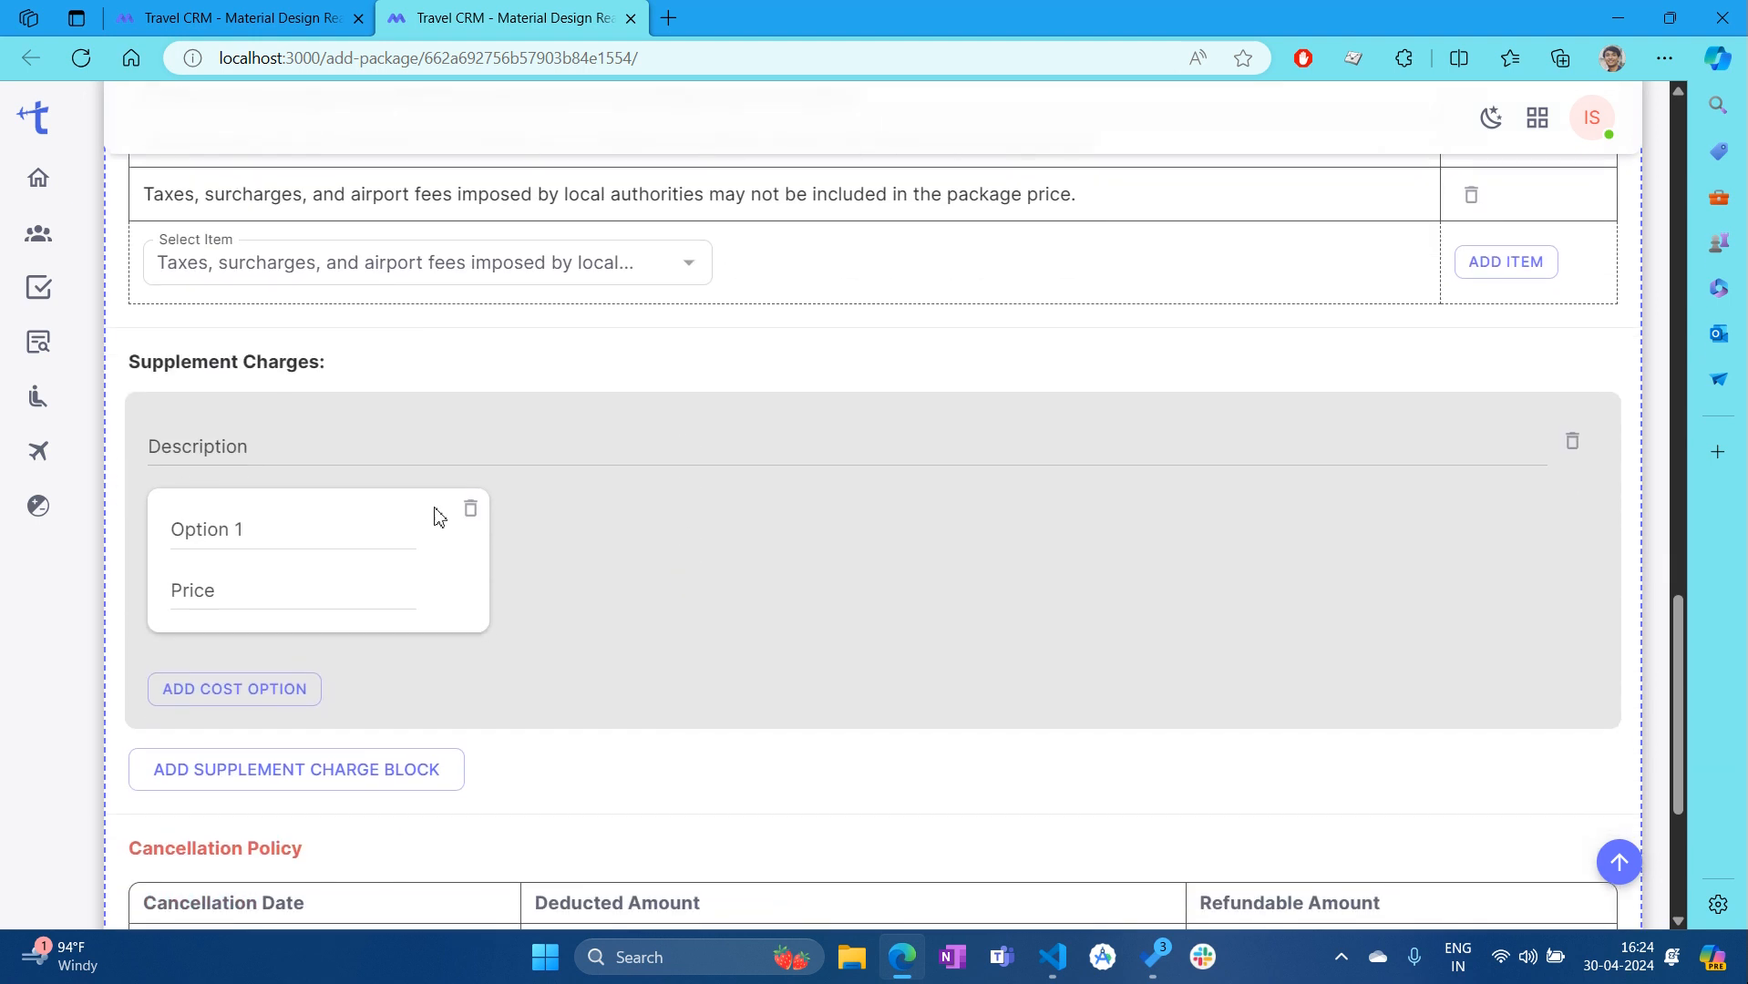
{"action": "scroll", "coordinate": [656, 460], "scroll_direction": "up", "scroll_amount": 1}
Add the Aru Valley | Chandanwari | Betaab Valley supplement charge with SUV at 2000
{"action": "left_click", "coordinate": [267, 452]}
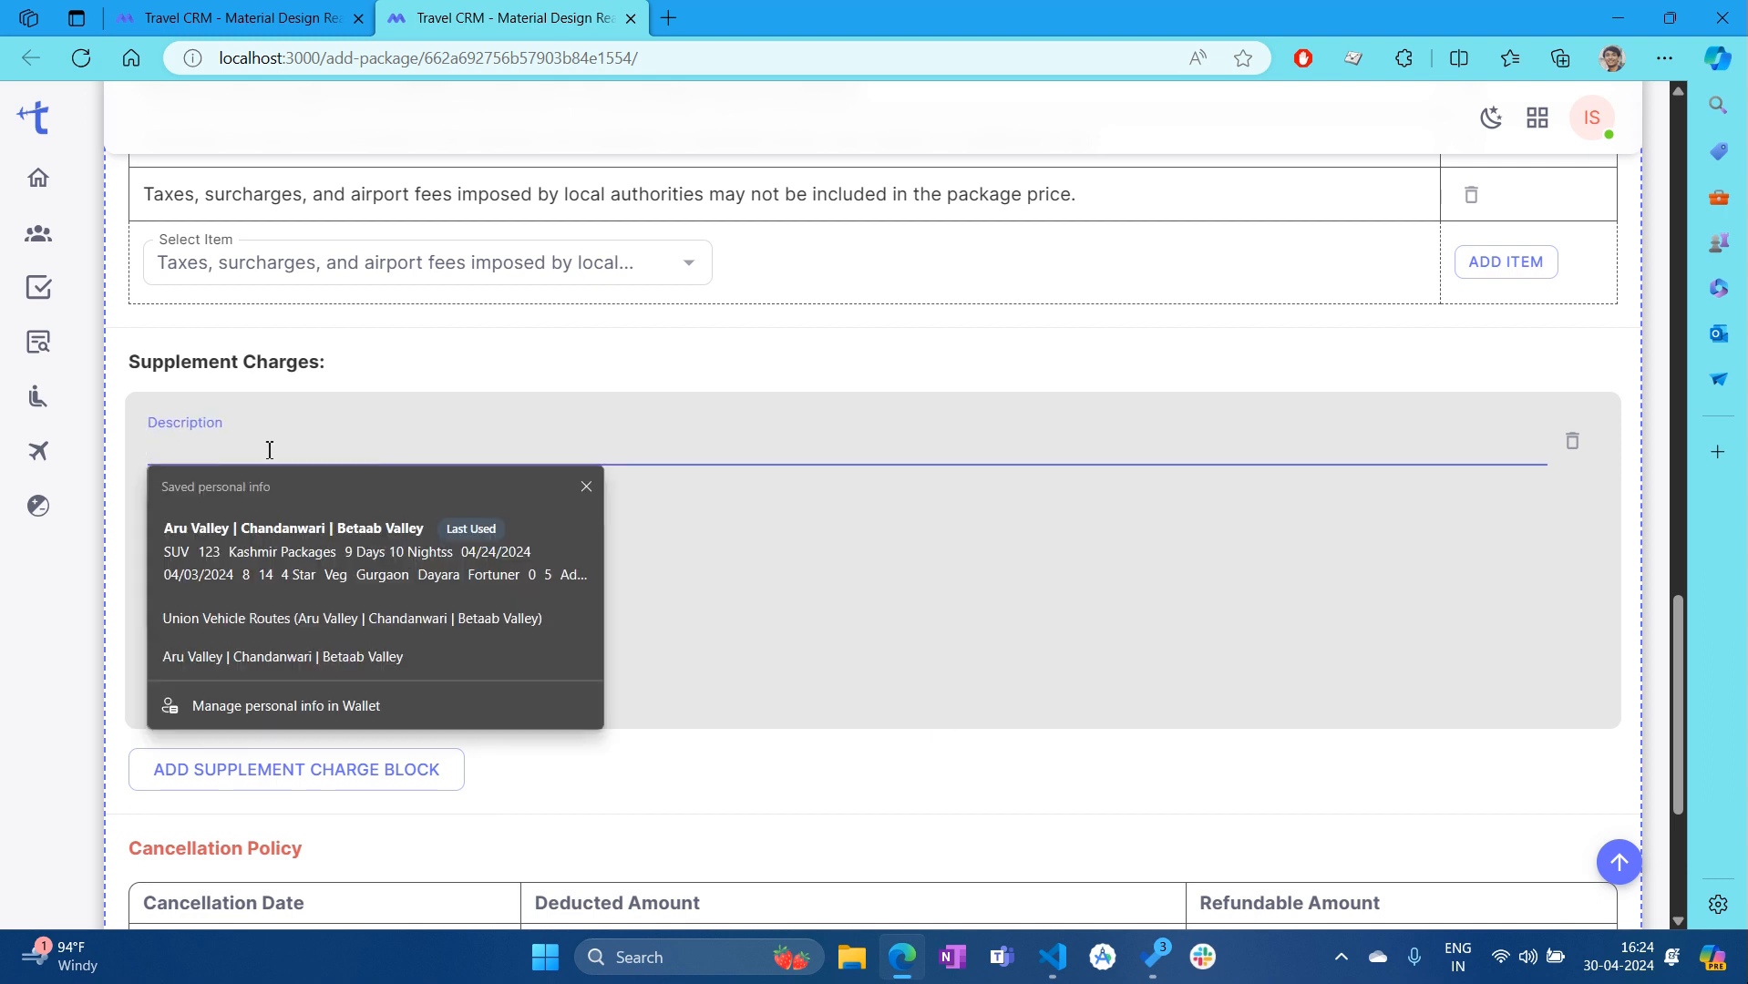
{"action": "left_click", "coordinate": [243, 542]}
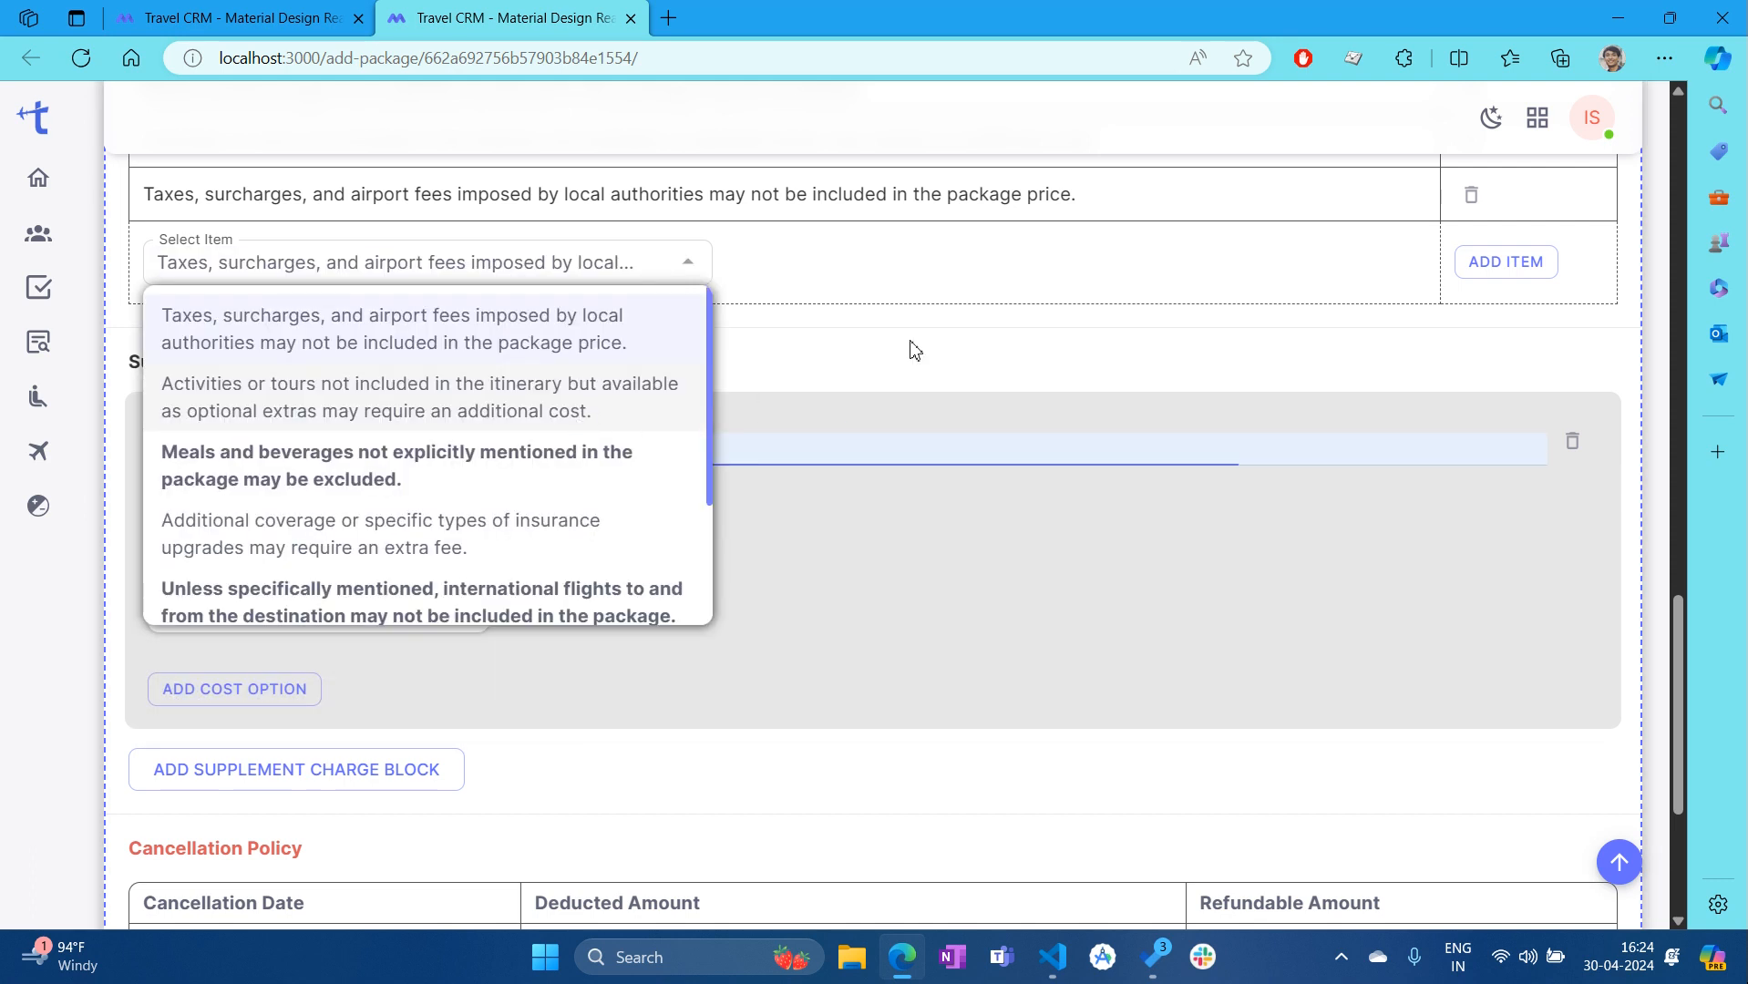
{"action": "left_click", "coordinate": [688, 263]}
{"action": "left_click", "coordinate": [784, 721]}
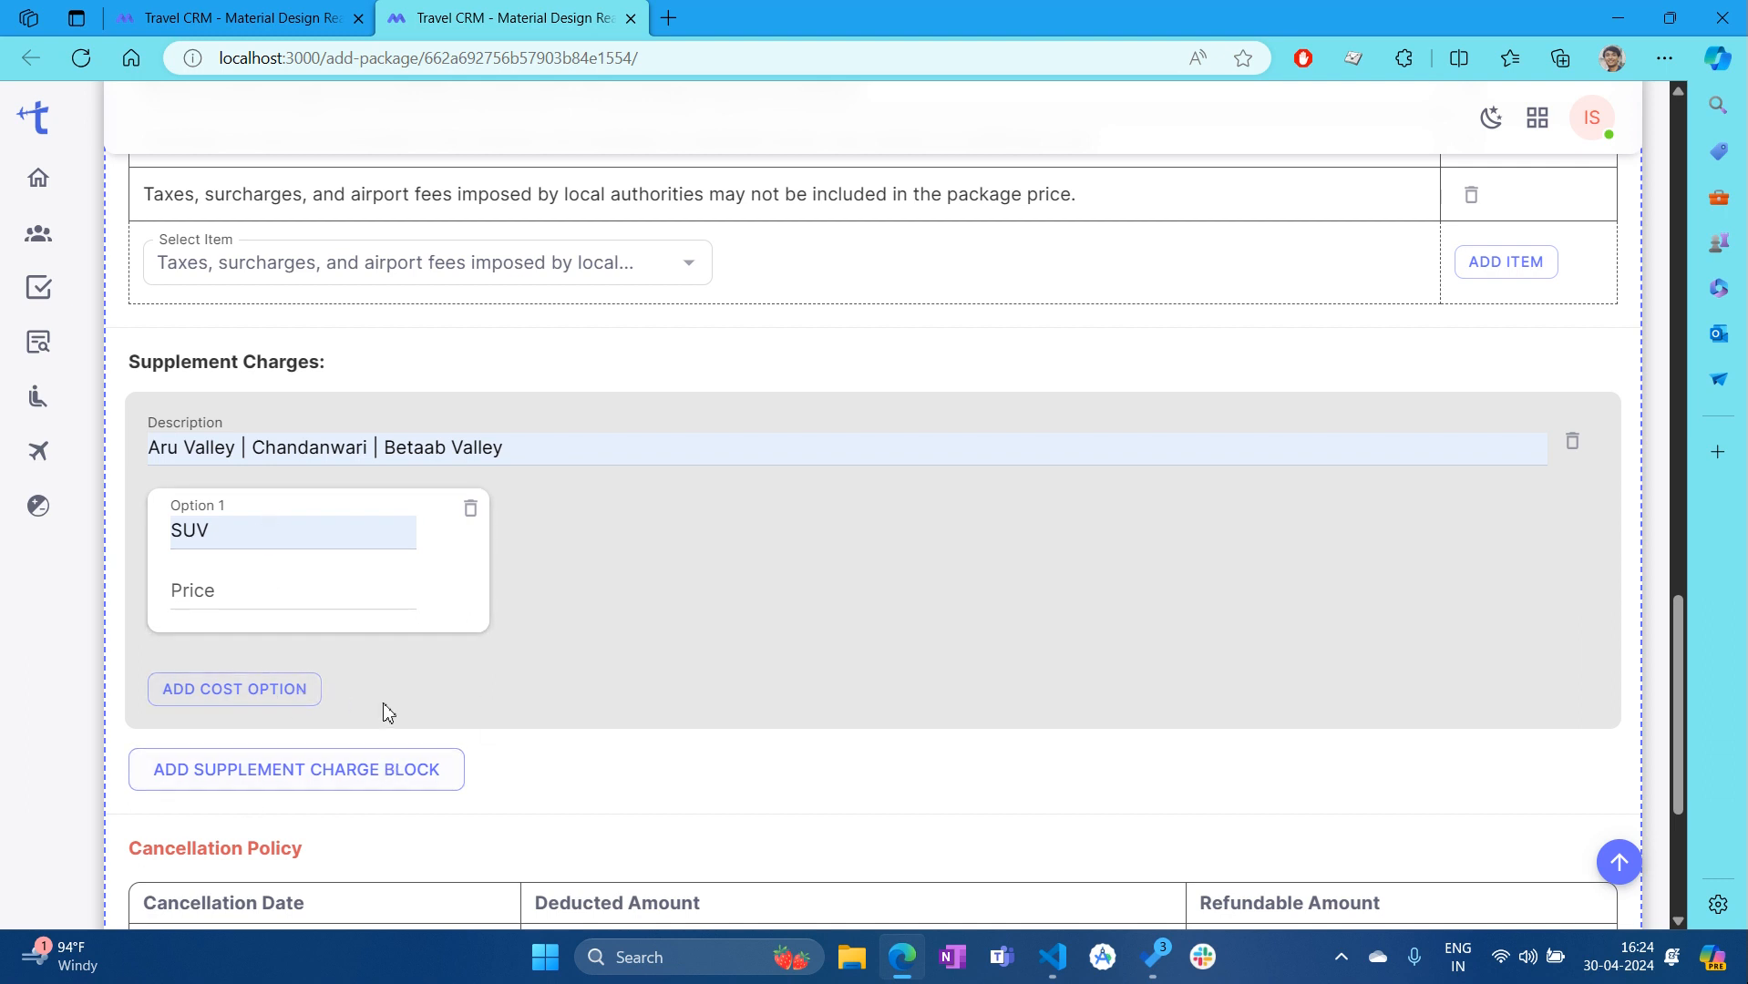
{"action": "left_click", "coordinate": [251, 598]}
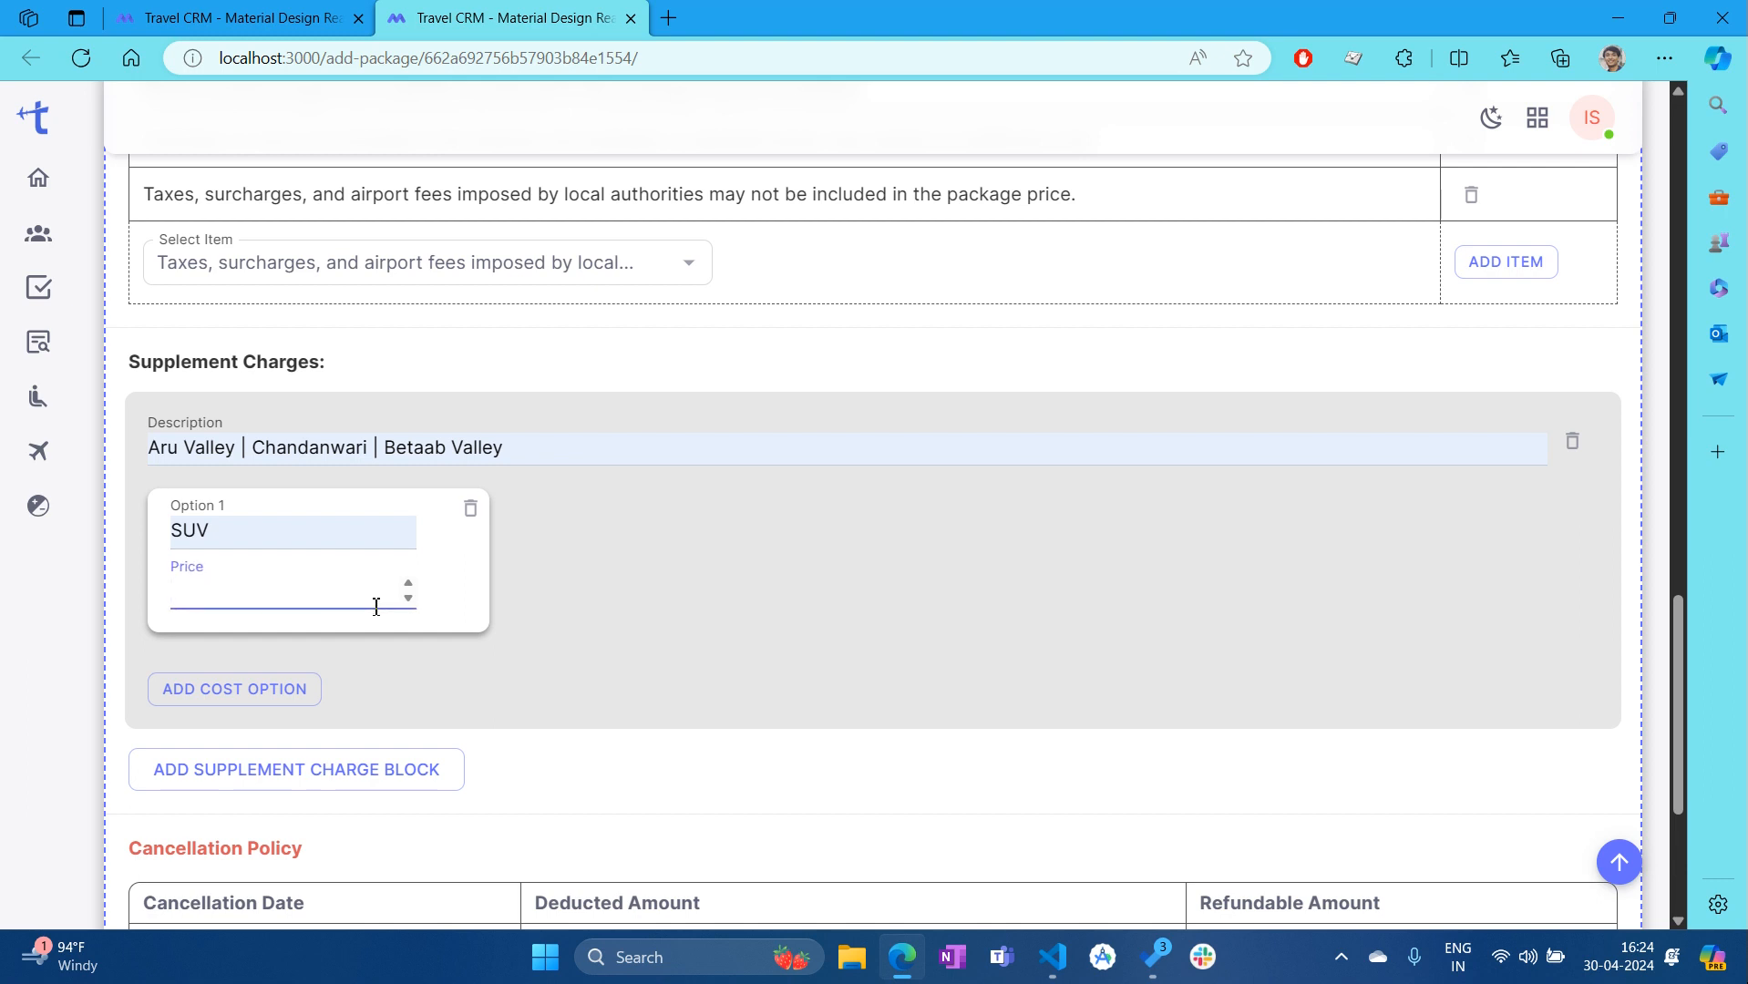
{"action": "left_click", "coordinate": [588, 750]}
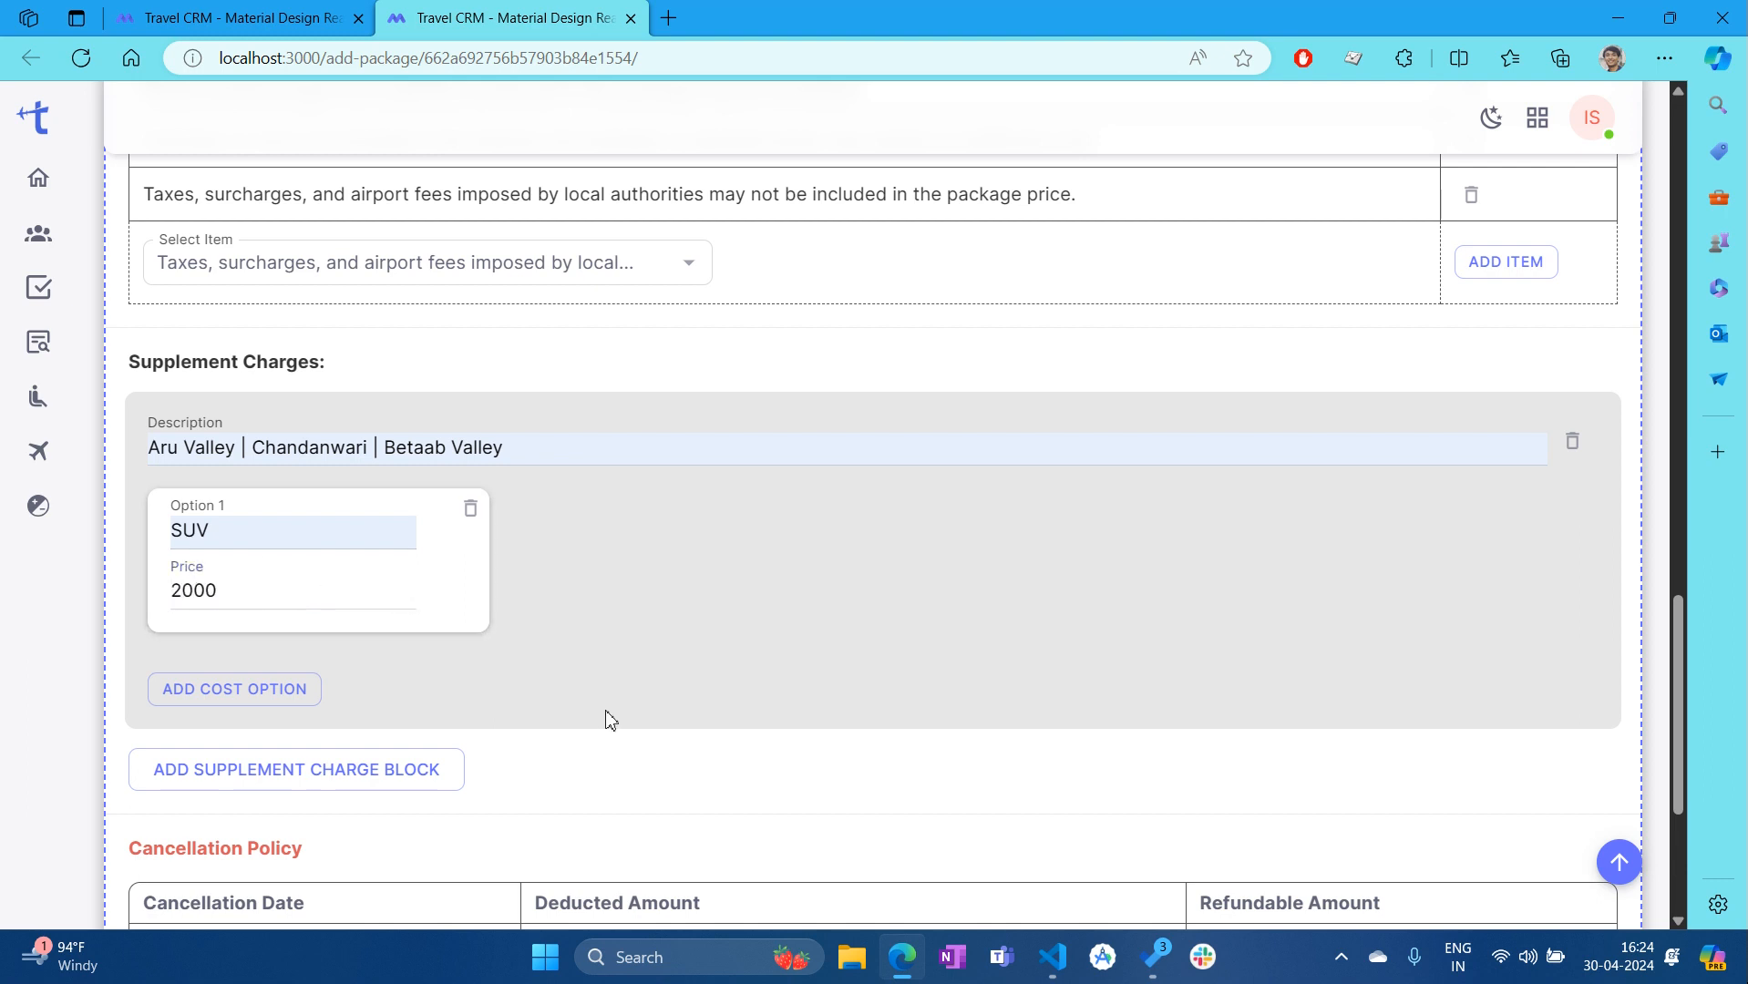
Add a second cost option, Sedan, priced at 2200
{"action": "left_click", "coordinate": [303, 697]}
{"action": "left_click", "coordinate": [549, 526]}
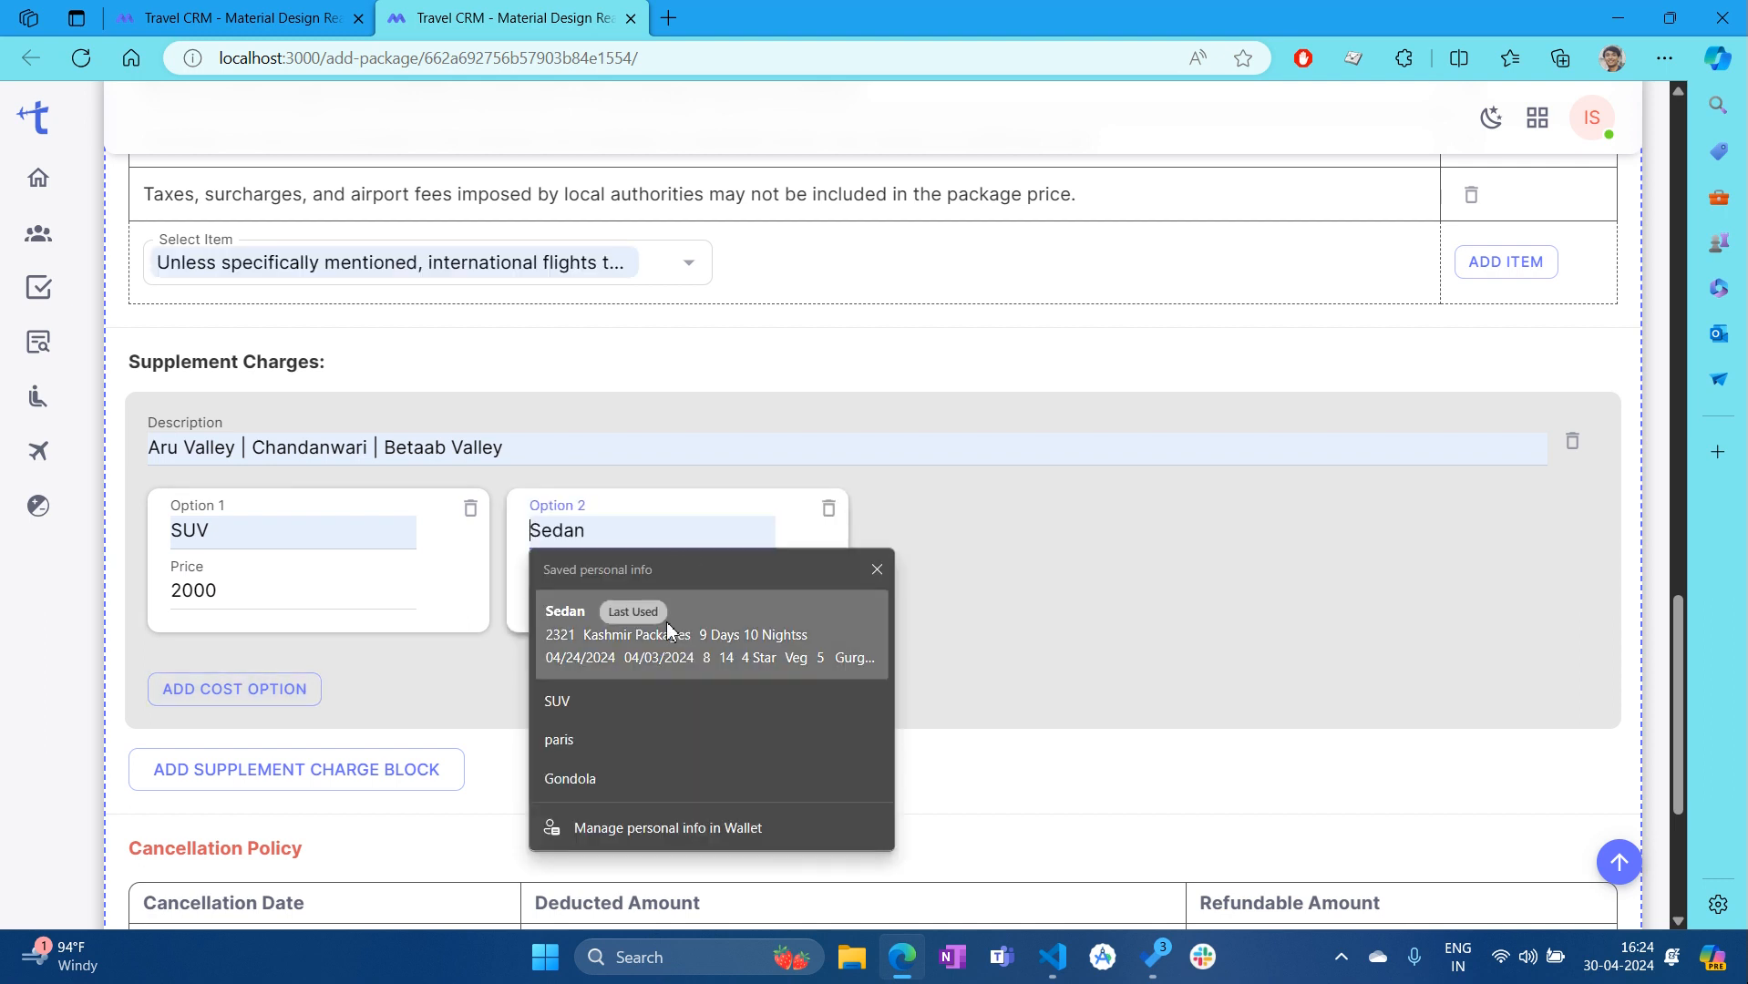
{"action": "left_click", "coordinate": [601, 622]}
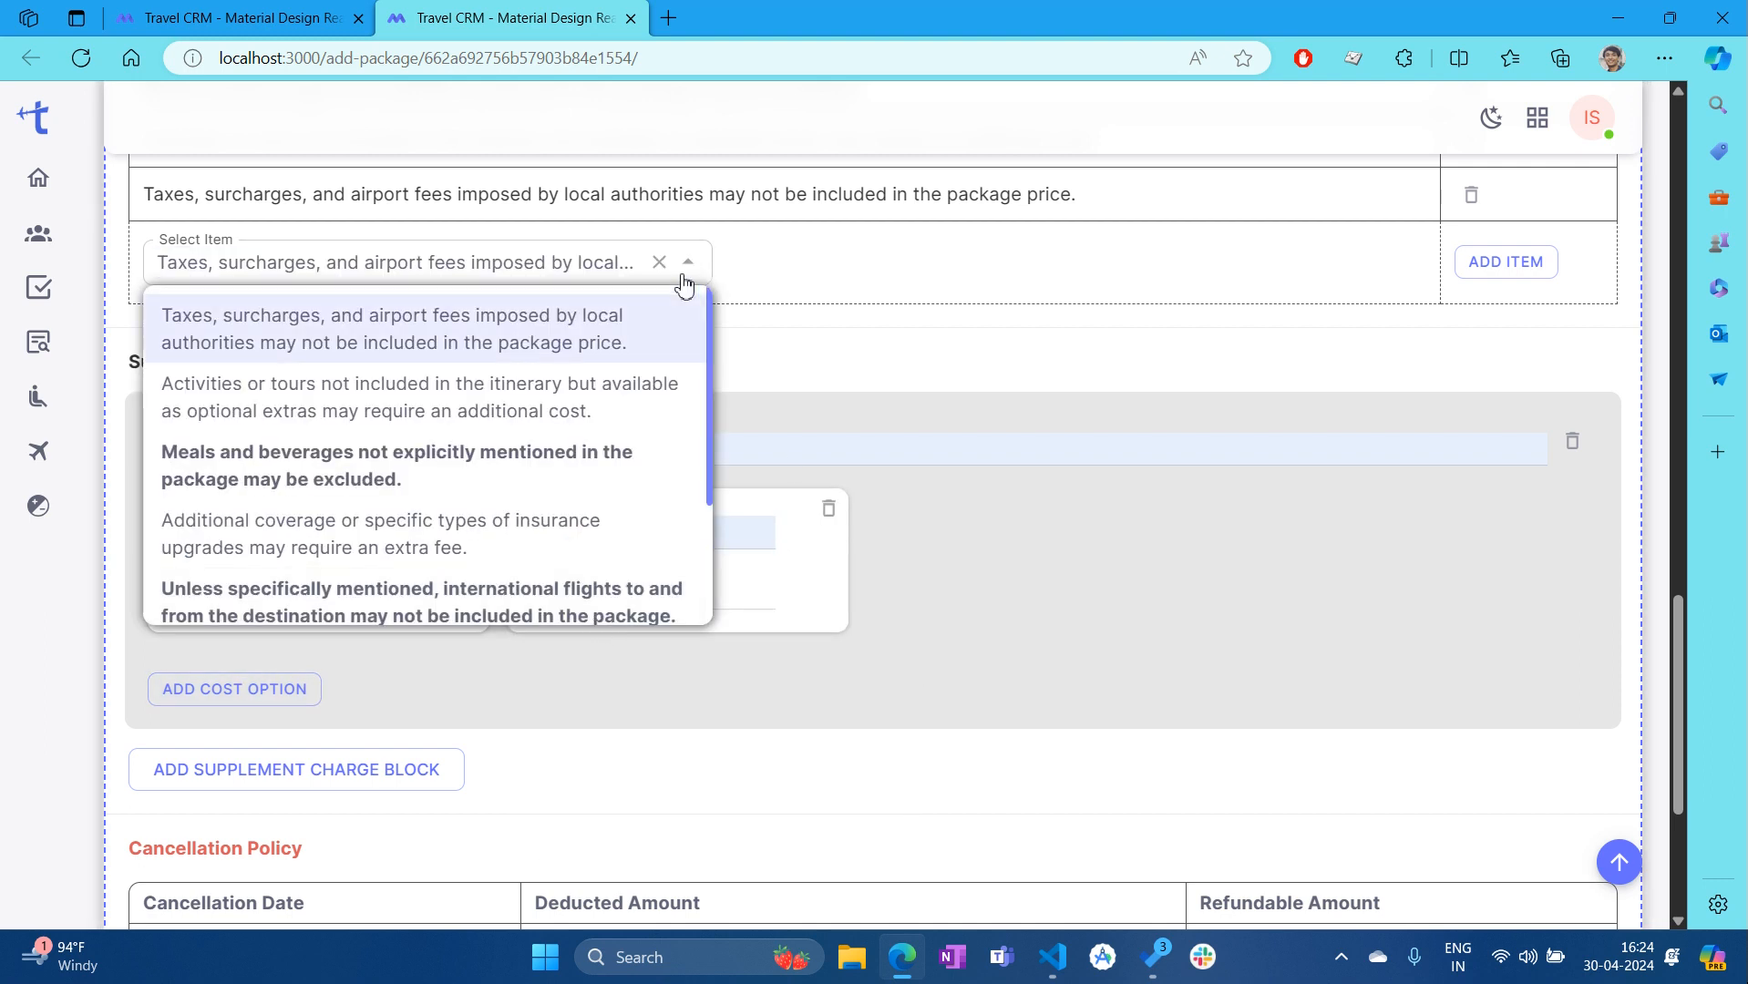
{"action": "left_click", "coordinate": [686, 265]}
{"action": "left_click", "coordinate": [636, 598]}
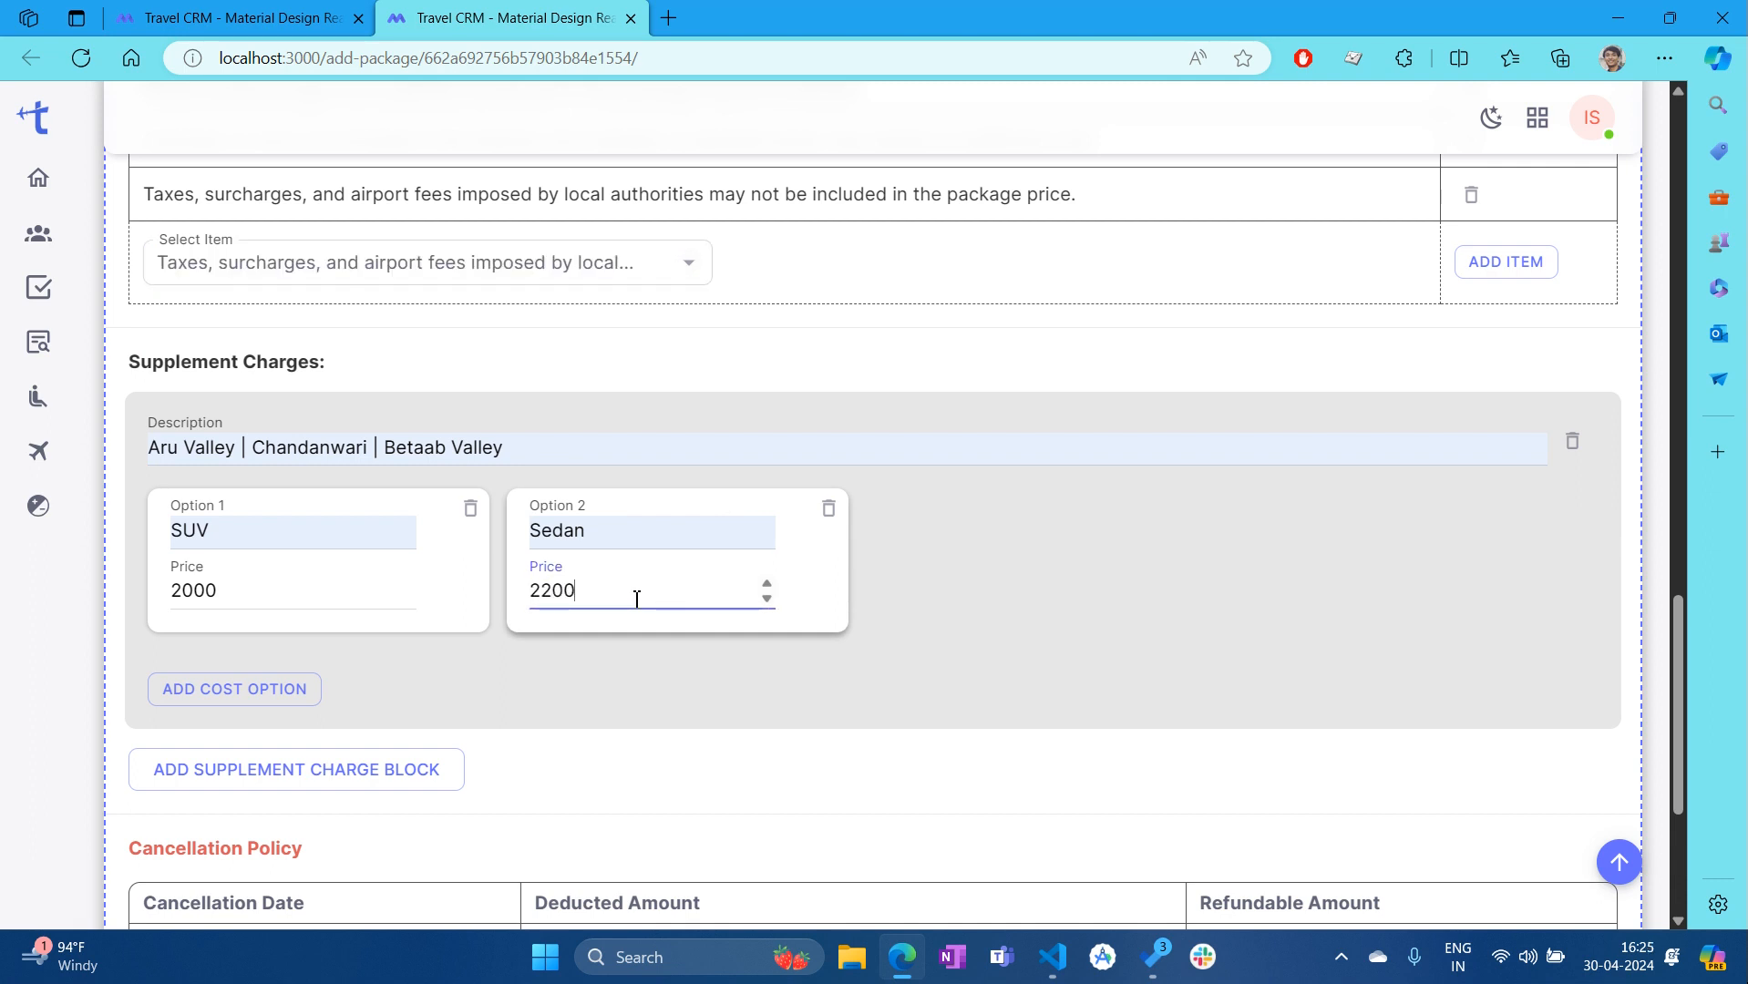
{"action": "left_click", "coordinate": [1157, 737]}
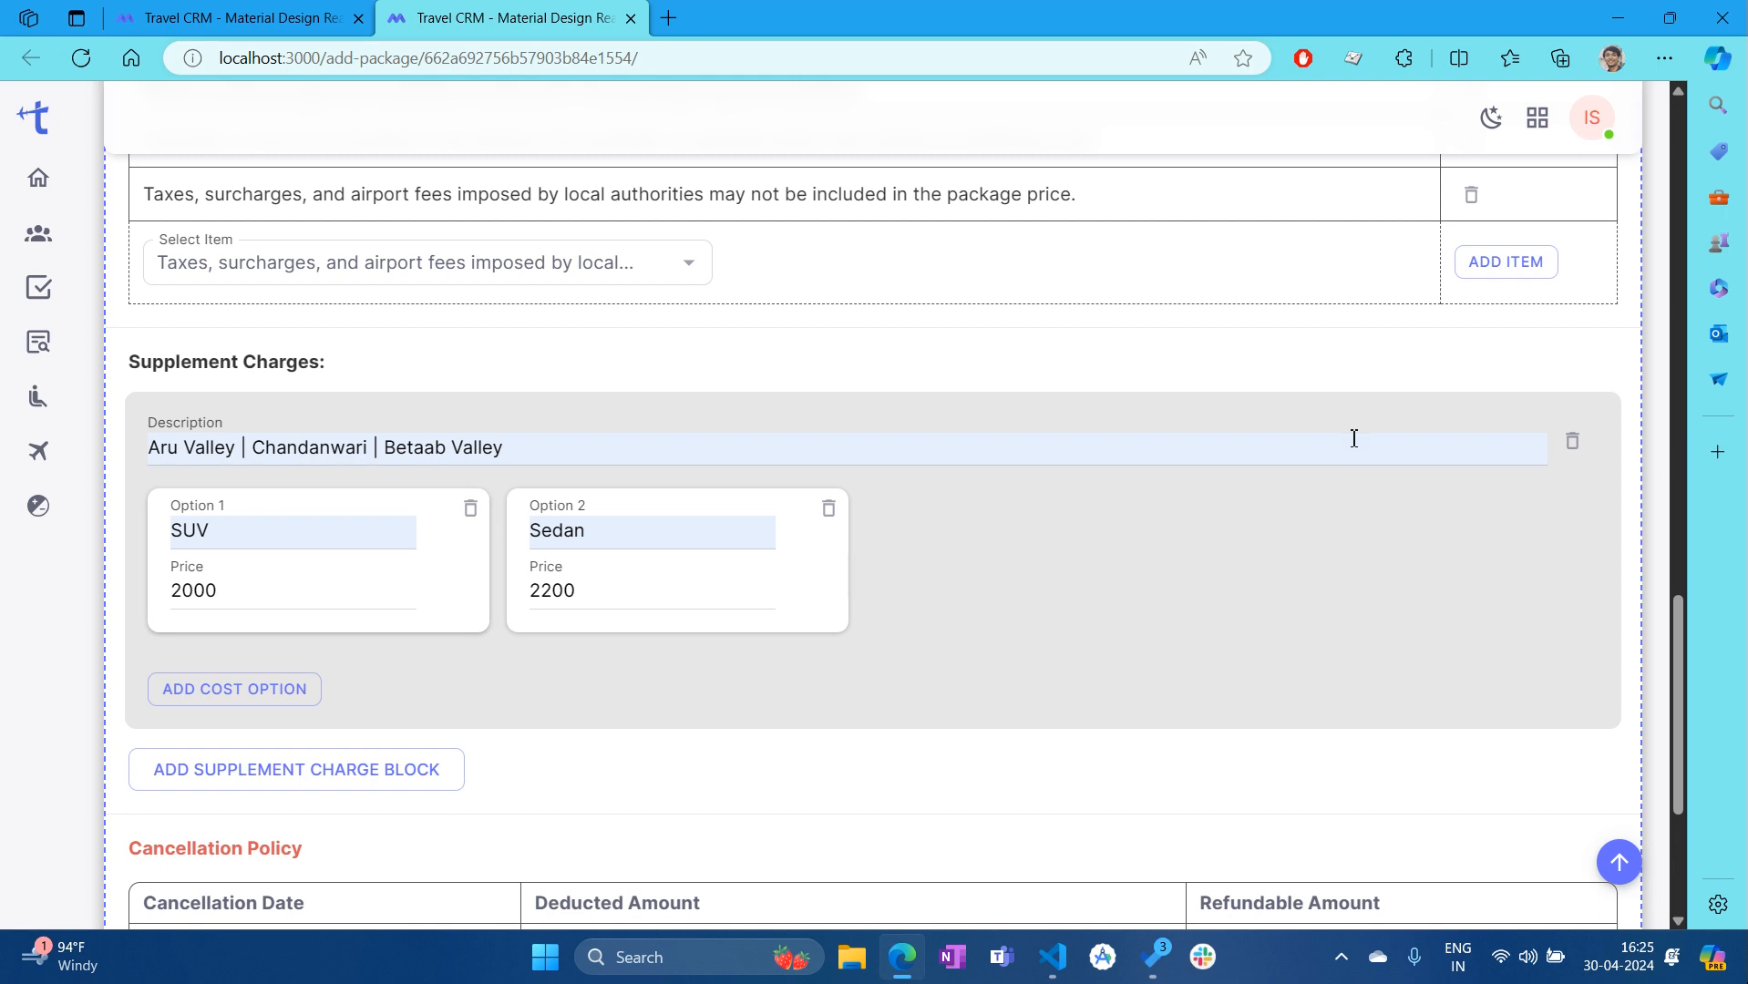
Add a new supplement charge with description Gondola Phase 1 Ticket and price 1200
{"action": "left_click", "coordinate": [415, 770]}
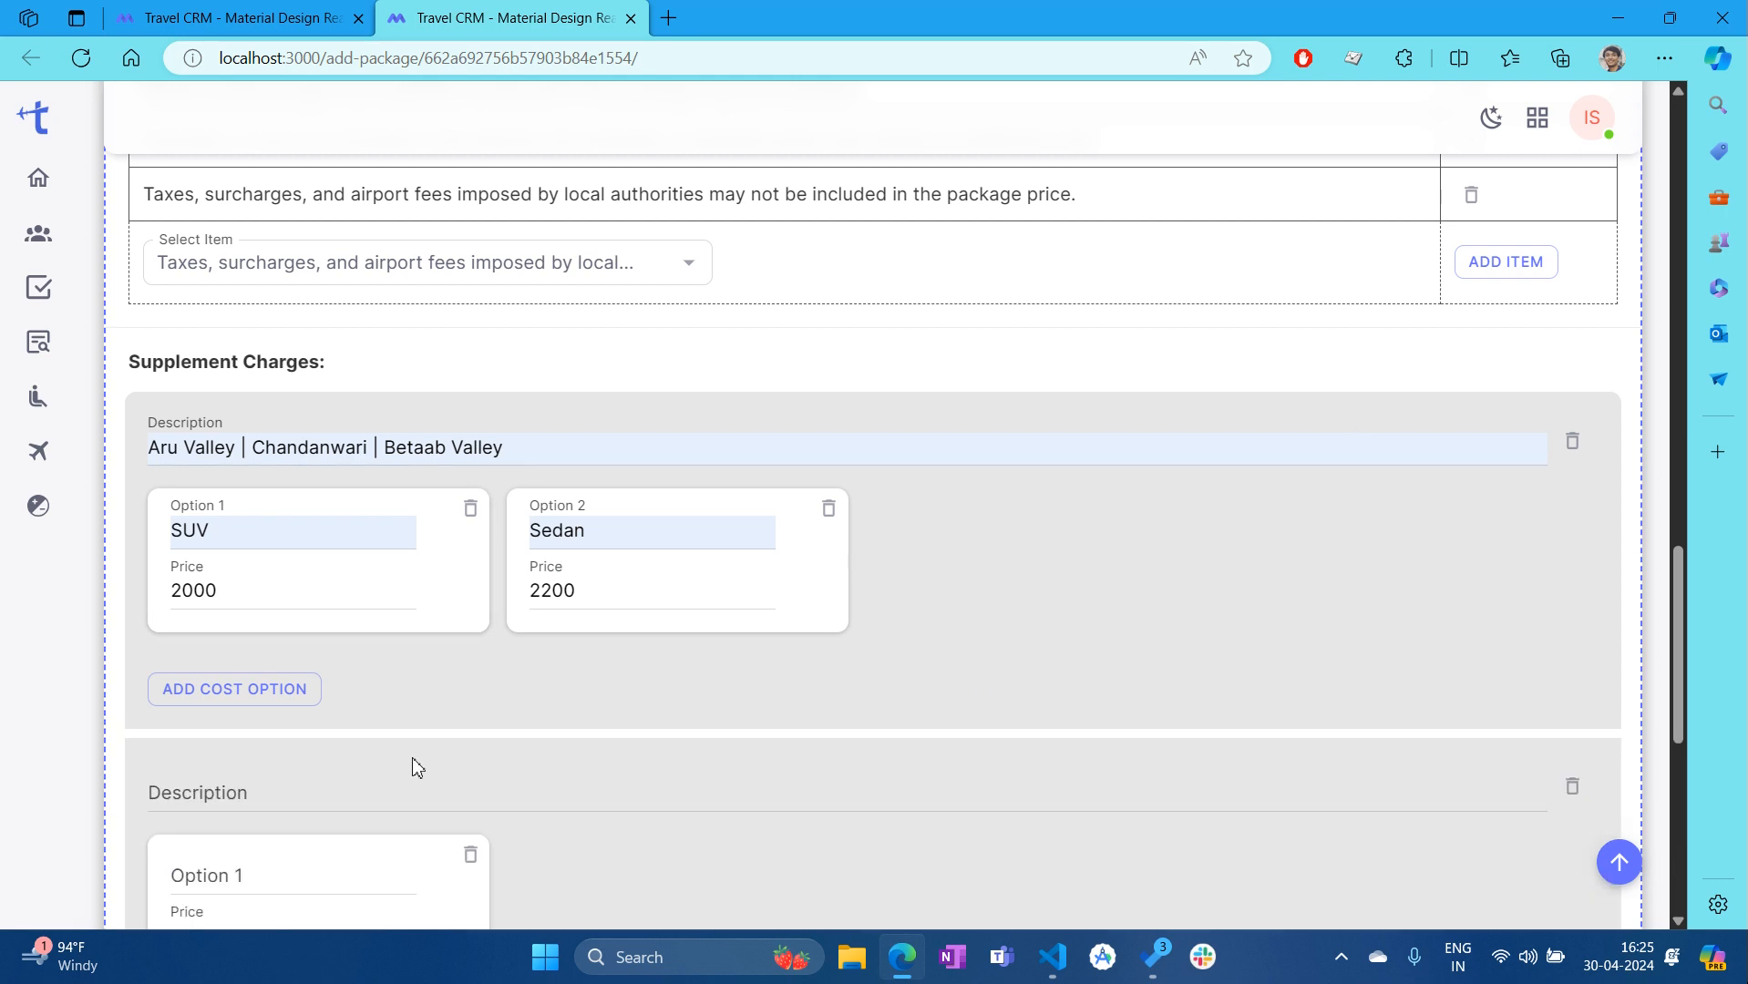
{"action": "scroll", "coordinate": [1267, 612], "scroll_direction": "down", "scroll_amount": 3}
{"action": "scroll", "coordinate": [425, 636], "scroll_direction": "up", "scroll_amount": 3}
{"action": "scroll", "coordinate": [274, 535], "scroll_direction": "down", "scroll_amount": 3}
{"action": "left_click", "coordinate": [274, 538]}
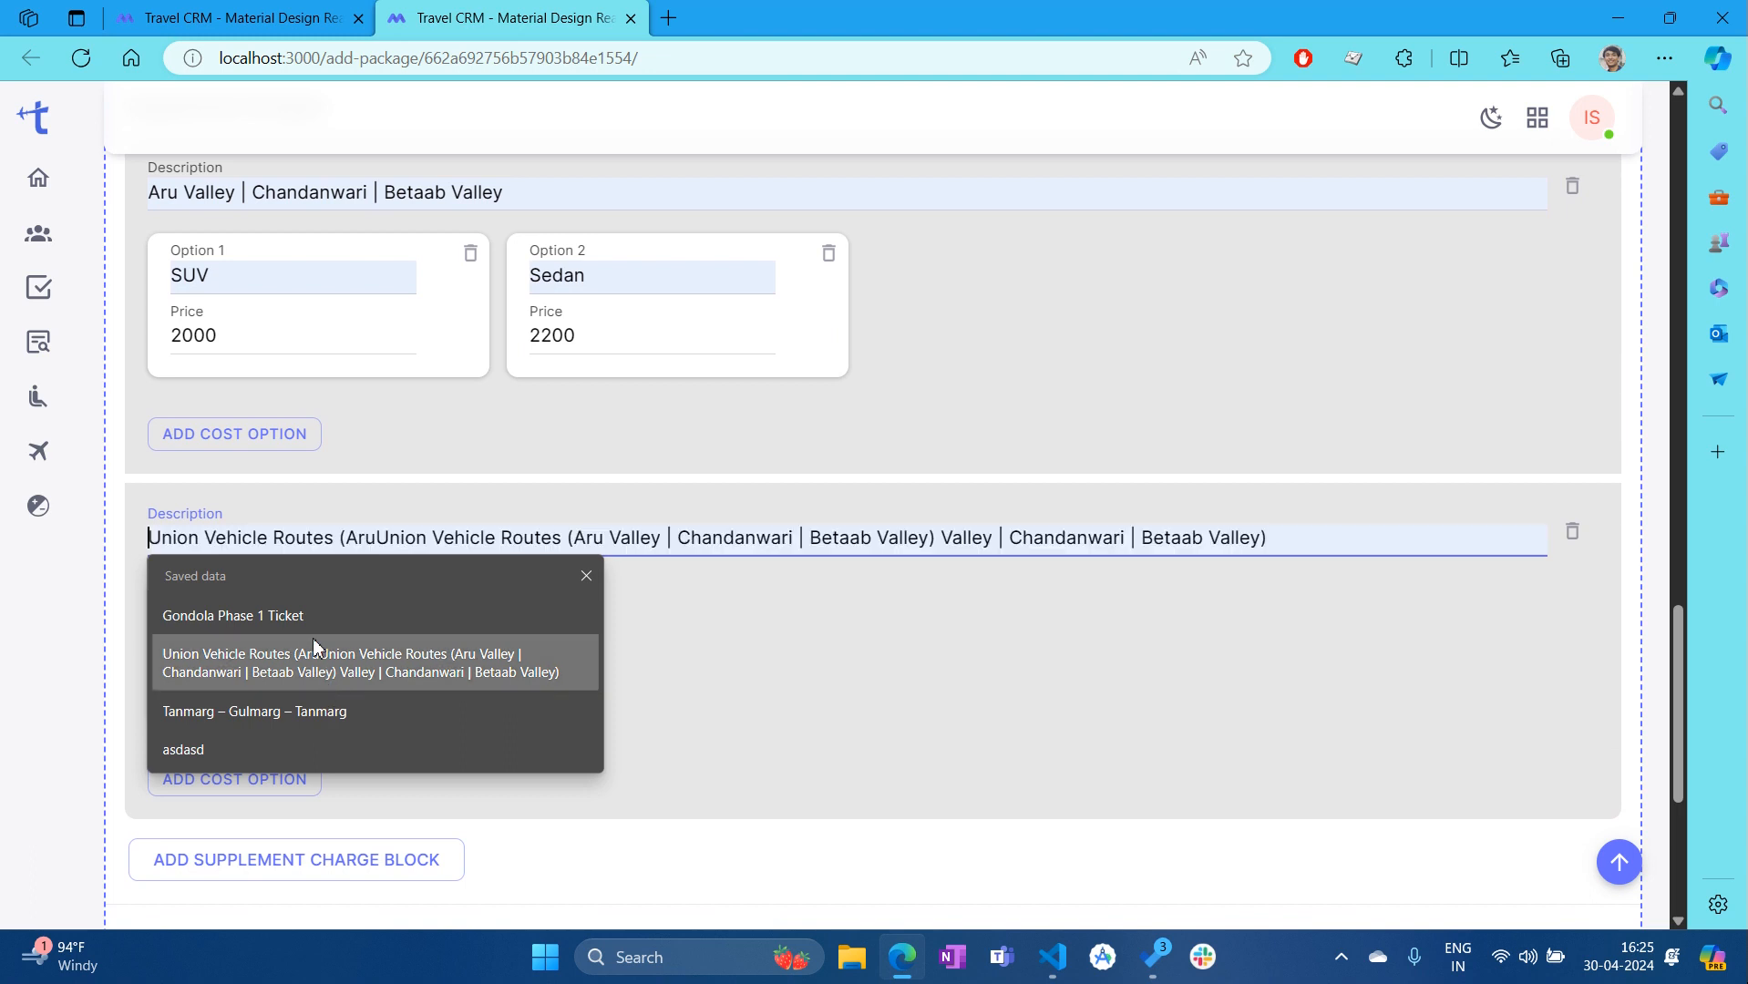
{"action": "left_click", "coordinate": [235, 621]}
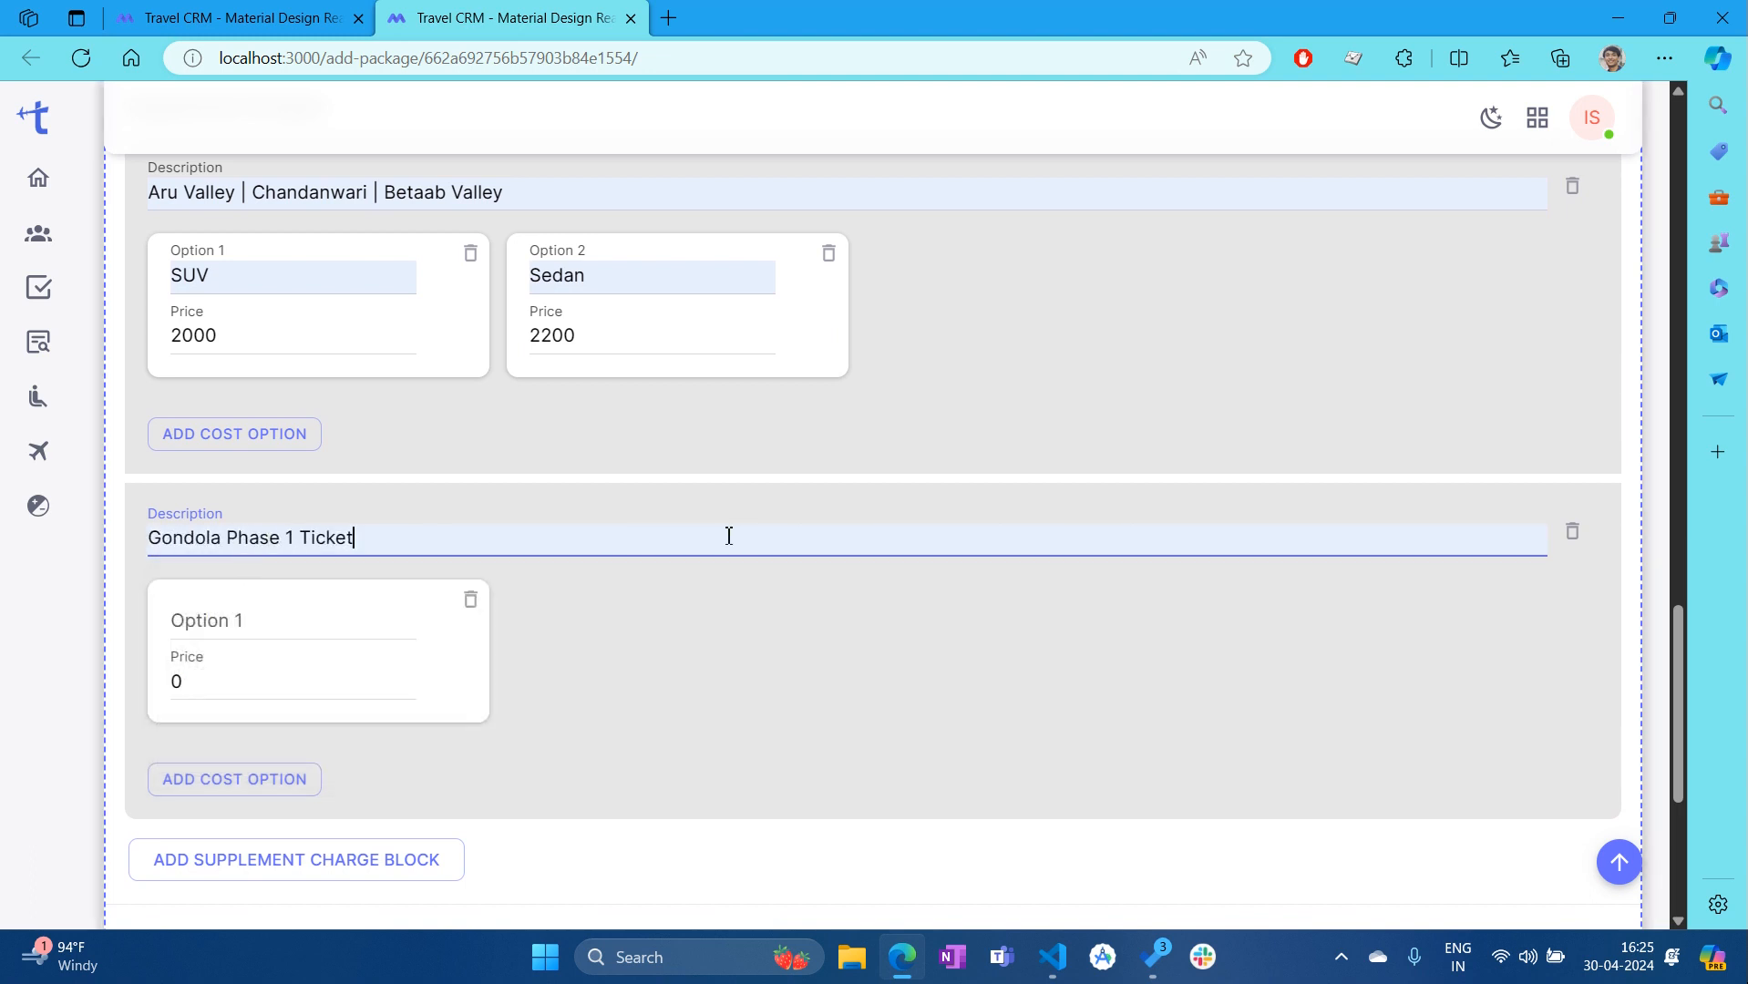
{"action": "left_click", "coordinate": [328, 689]}
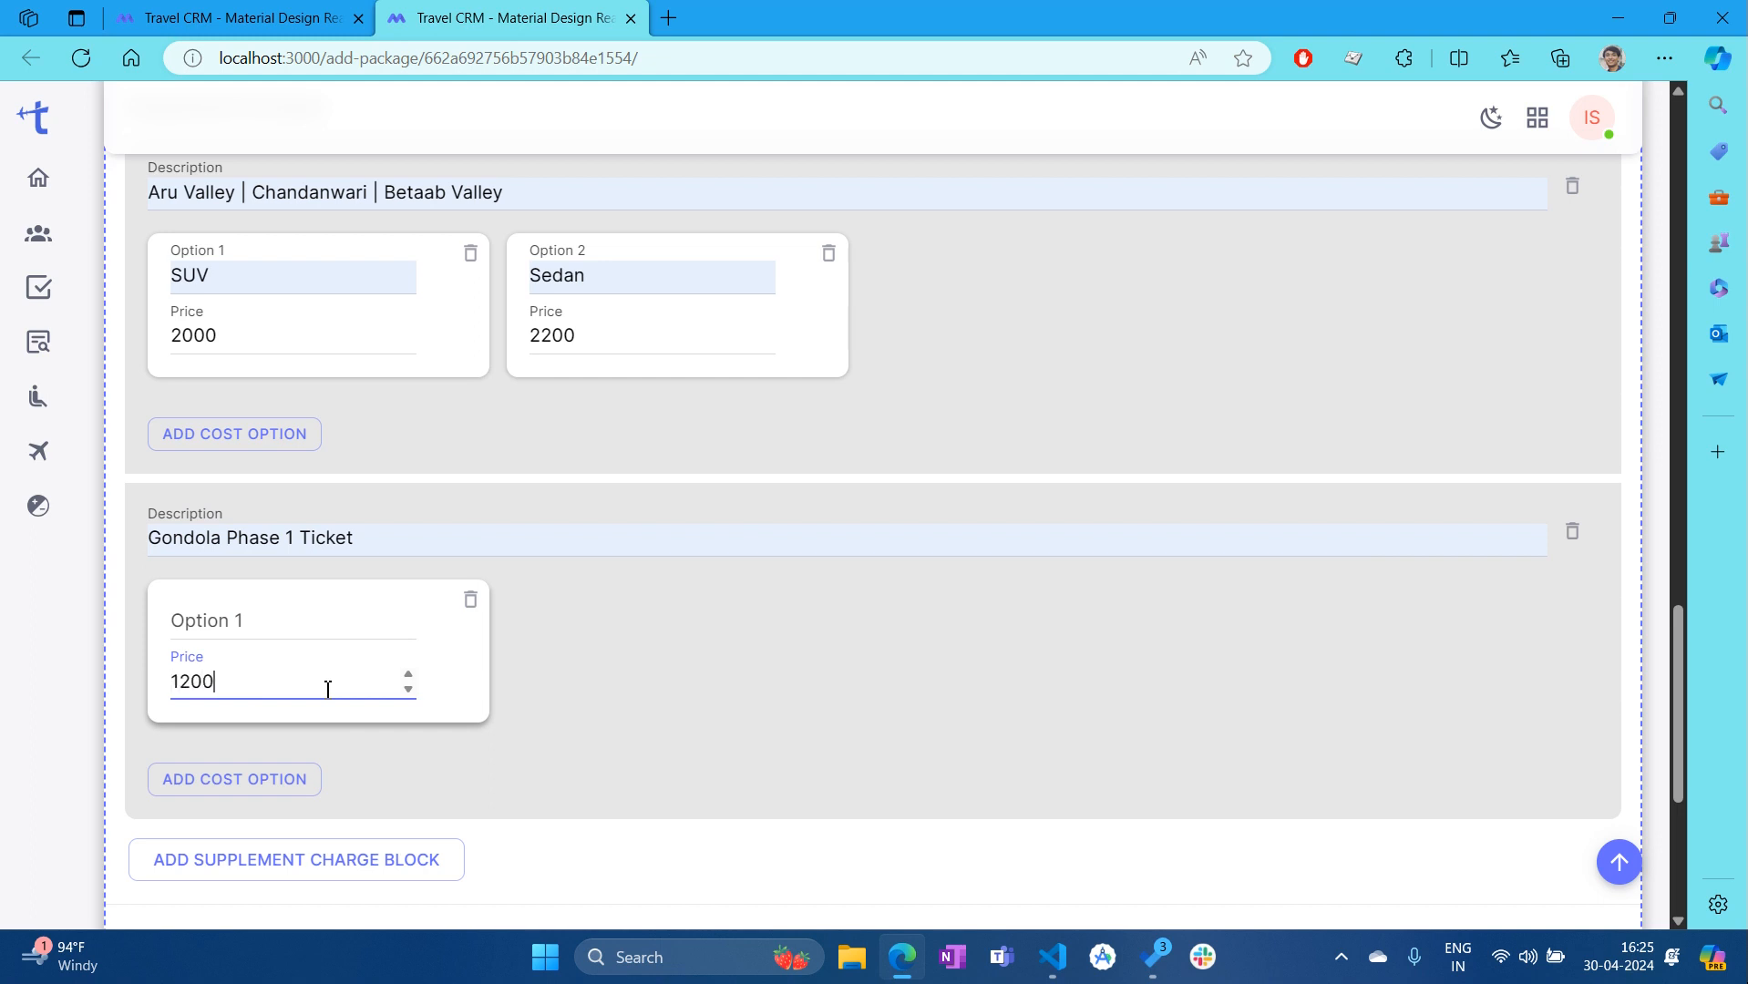
{"action": "left_click", "coordinate": [763, 800]}
Delete the extra empty supplement charge block added by mistake
{"action": "scroll", "coordinate": [987, 768], "scroll_direction": "down", "scroll_amount": 4}
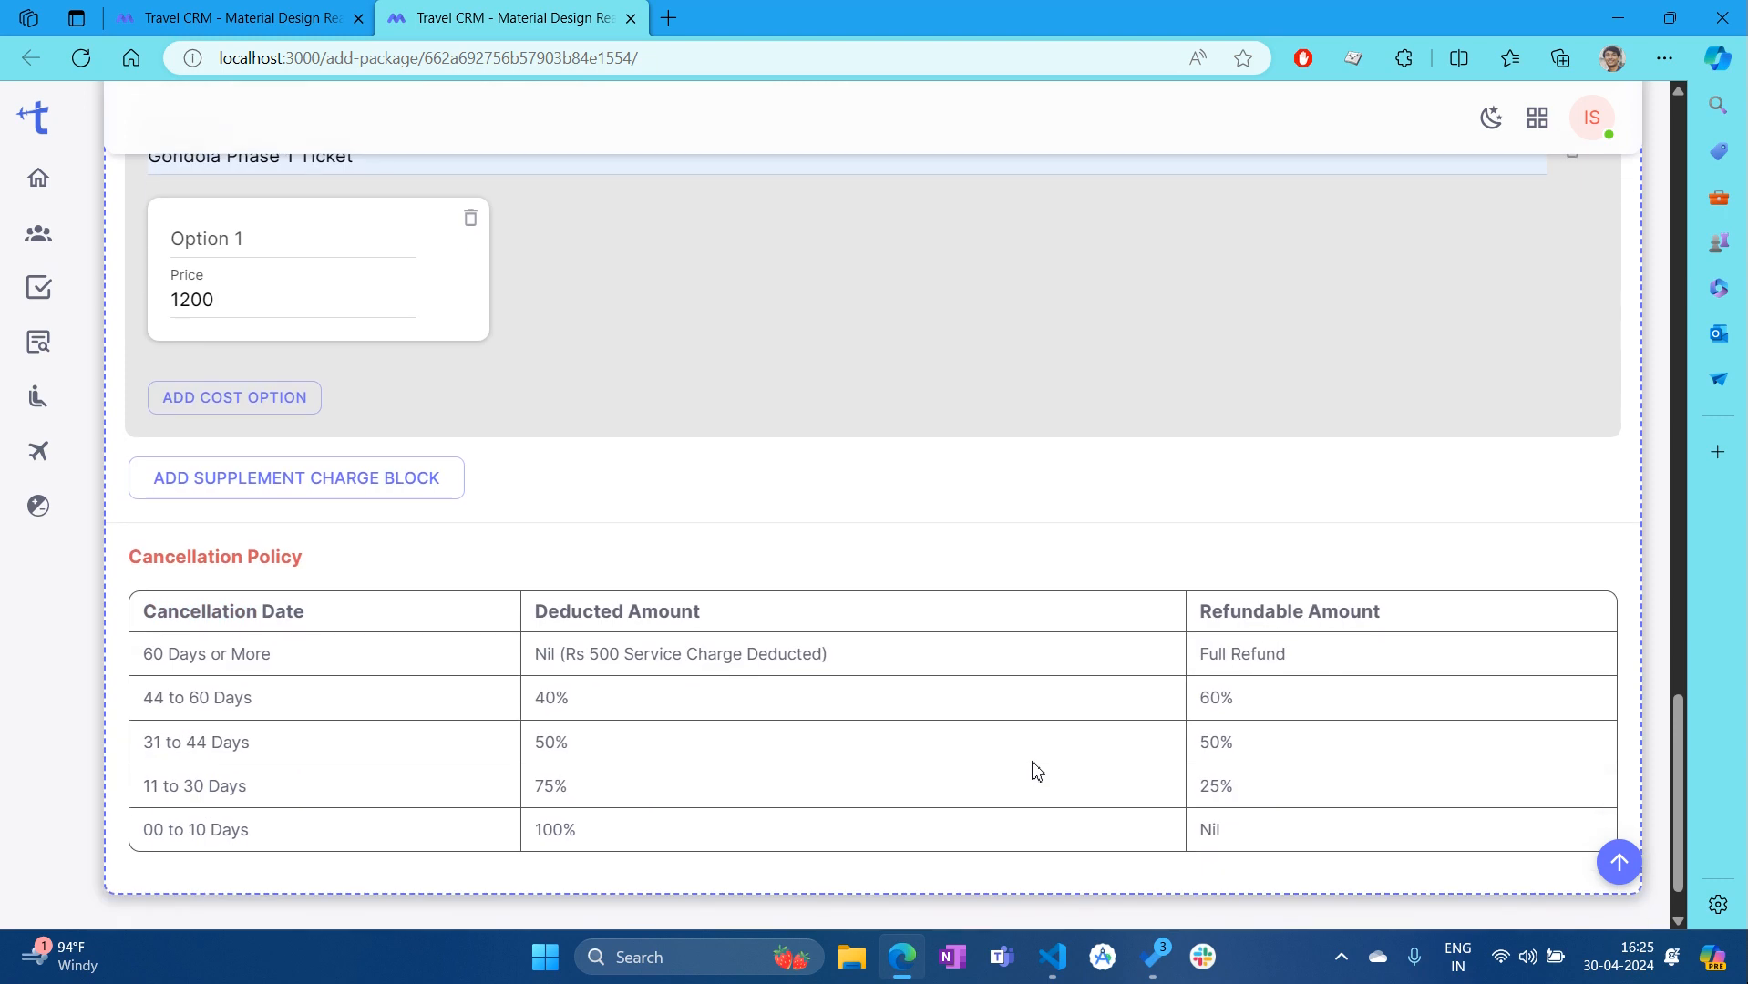
{"action": "scroll", "coordinate": [1094, 820], "scroll_direction": "up", "scroll_amount": 4}
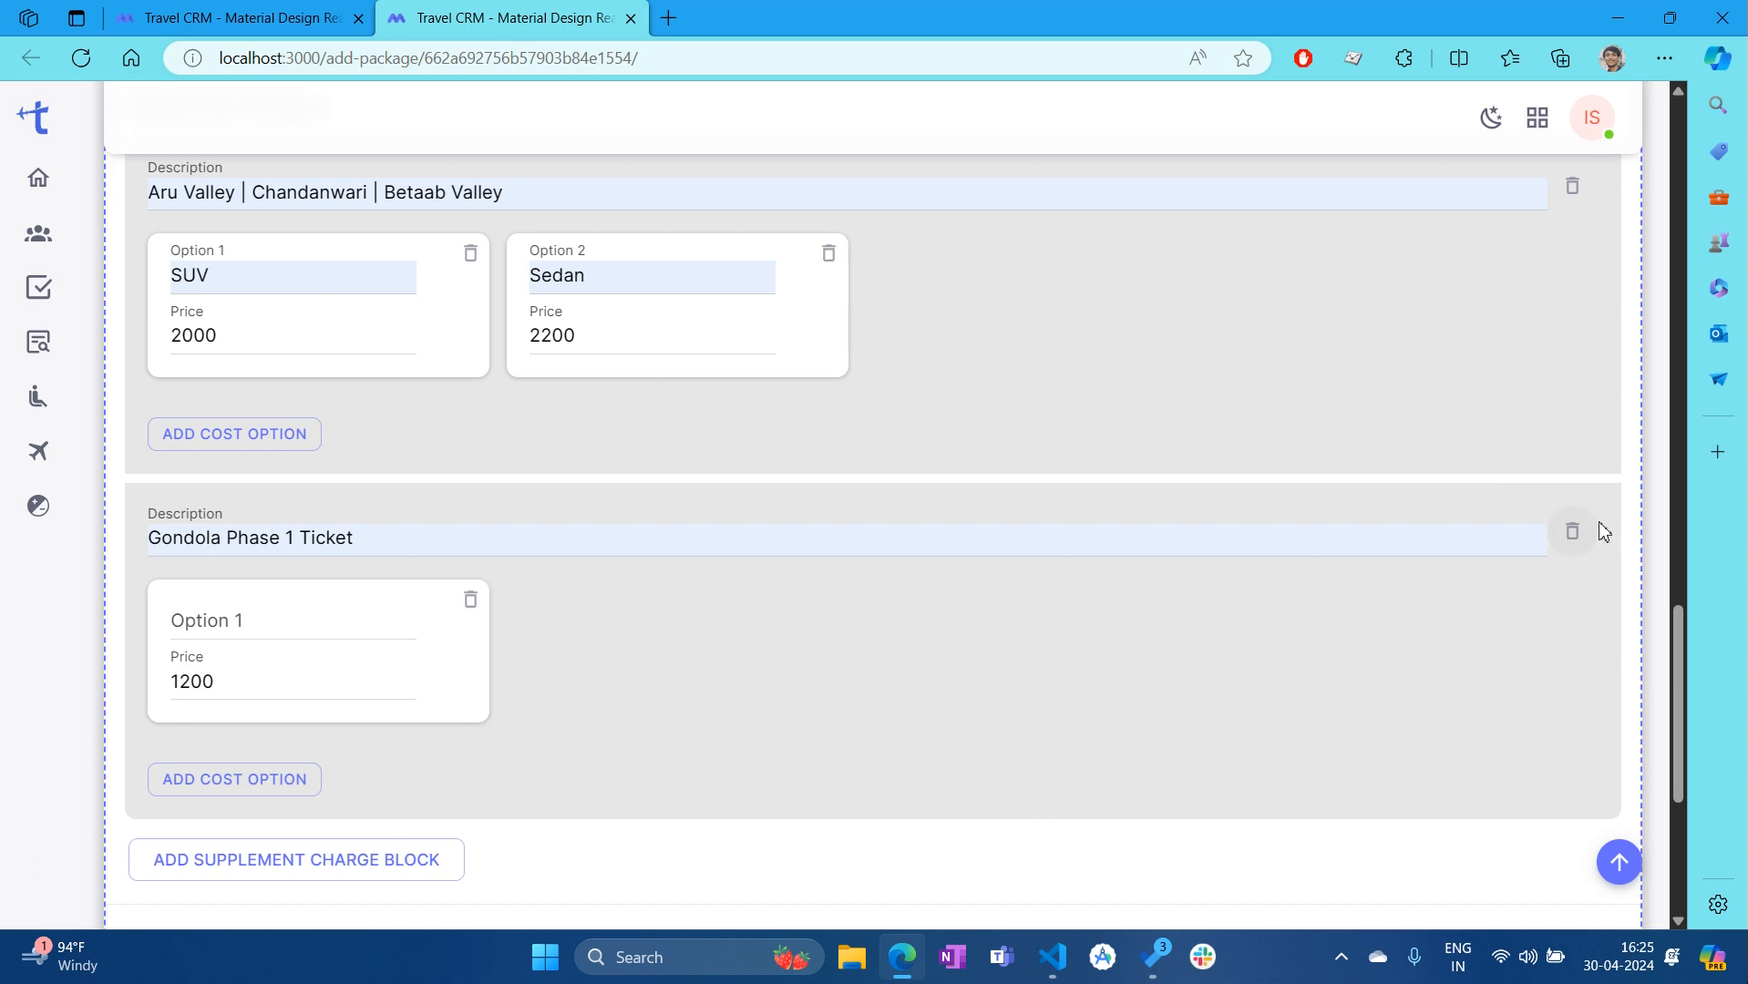
{"action": "scroll", "coordinate": [679, 864], "scroll_direction": "down", "scroll_amount": 2}
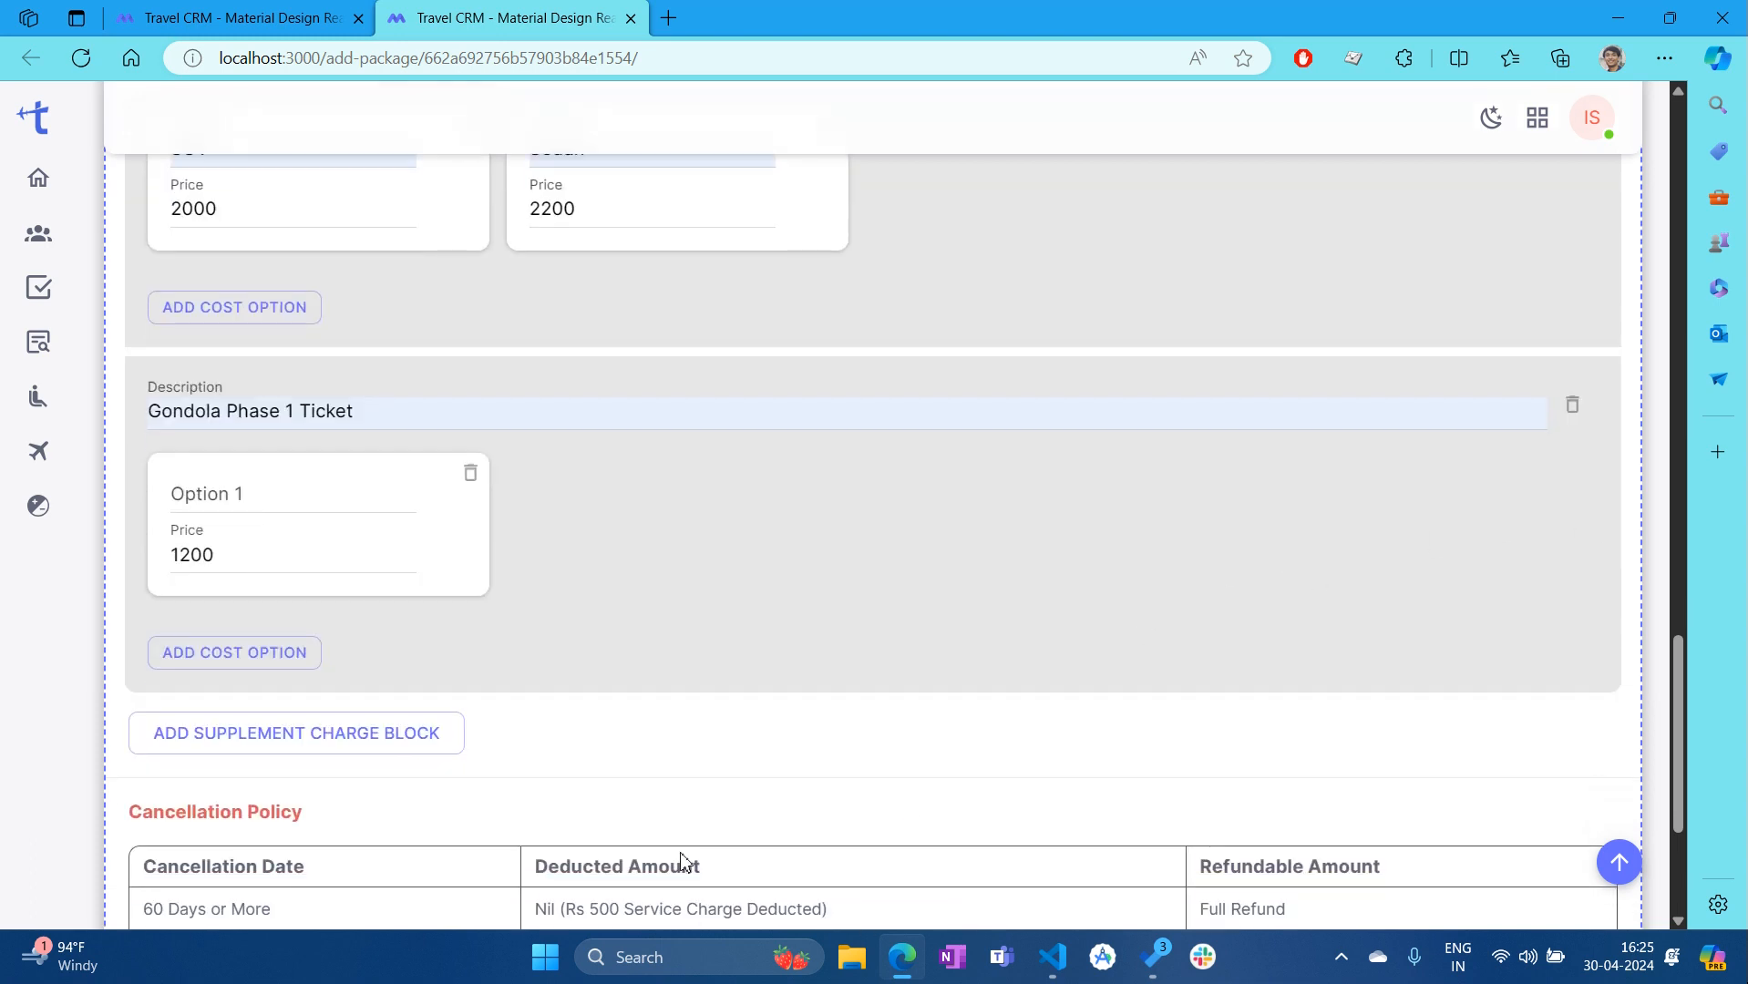
{"action": "left_click", "coordinate": [394, 752]}
{"action": "scroll", "coordinate": [512, 788], "scroll_direction": "down", "scroll_amount": 3}
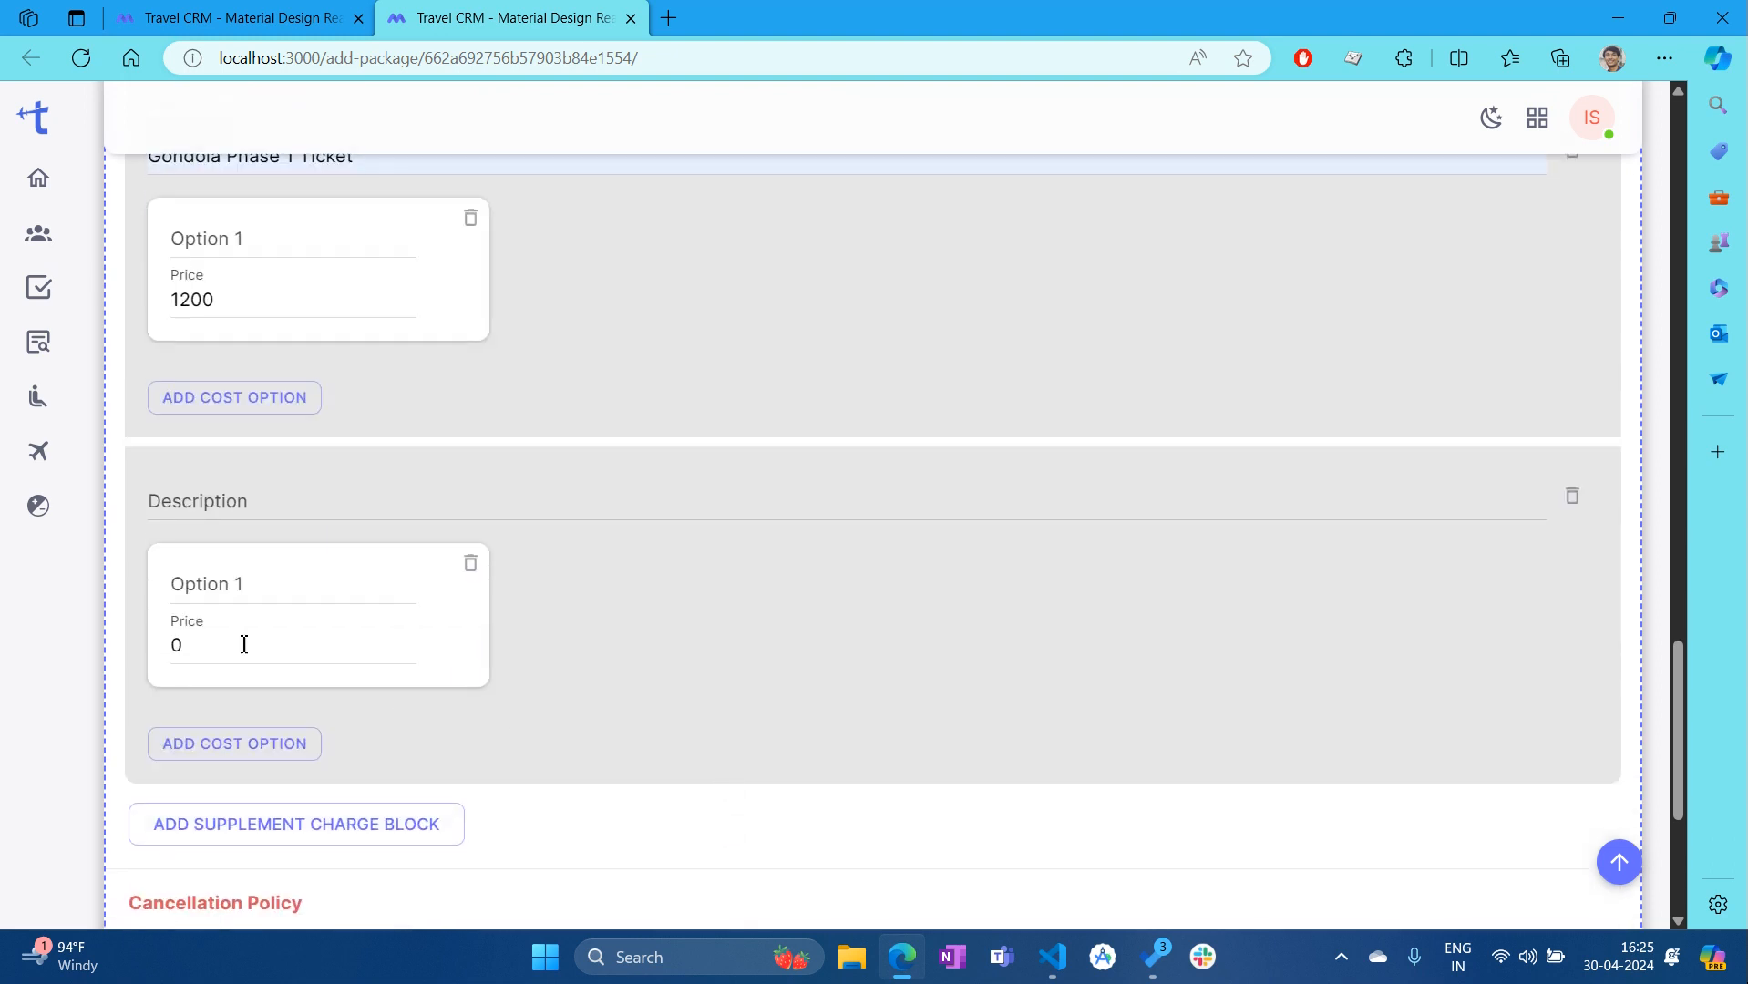
{"action": "left_click", "coordinate": [1570, 497]}
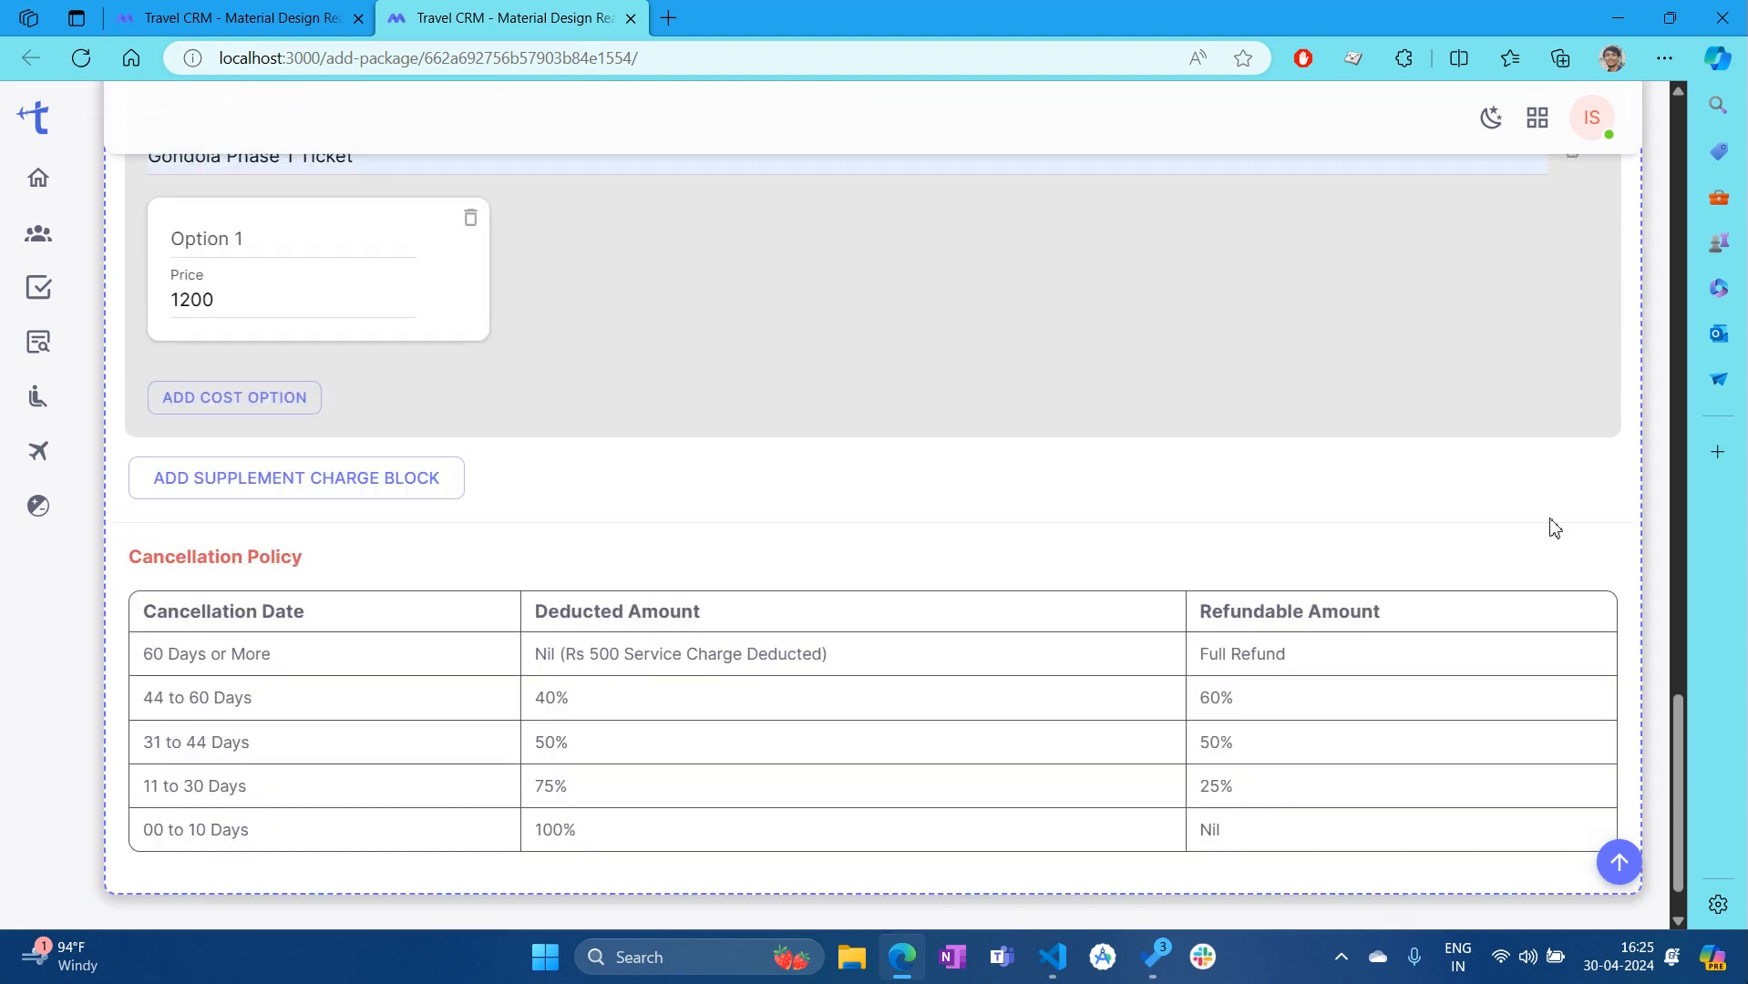
{"action": "scroll", "coordinate": [781, 489], "scroll_direction": "up", "scroll_amount": 12}
{"action": "scroll", "coordinate": [1202, 663], "scroll_direction": "down", "scroll_amount": 10}
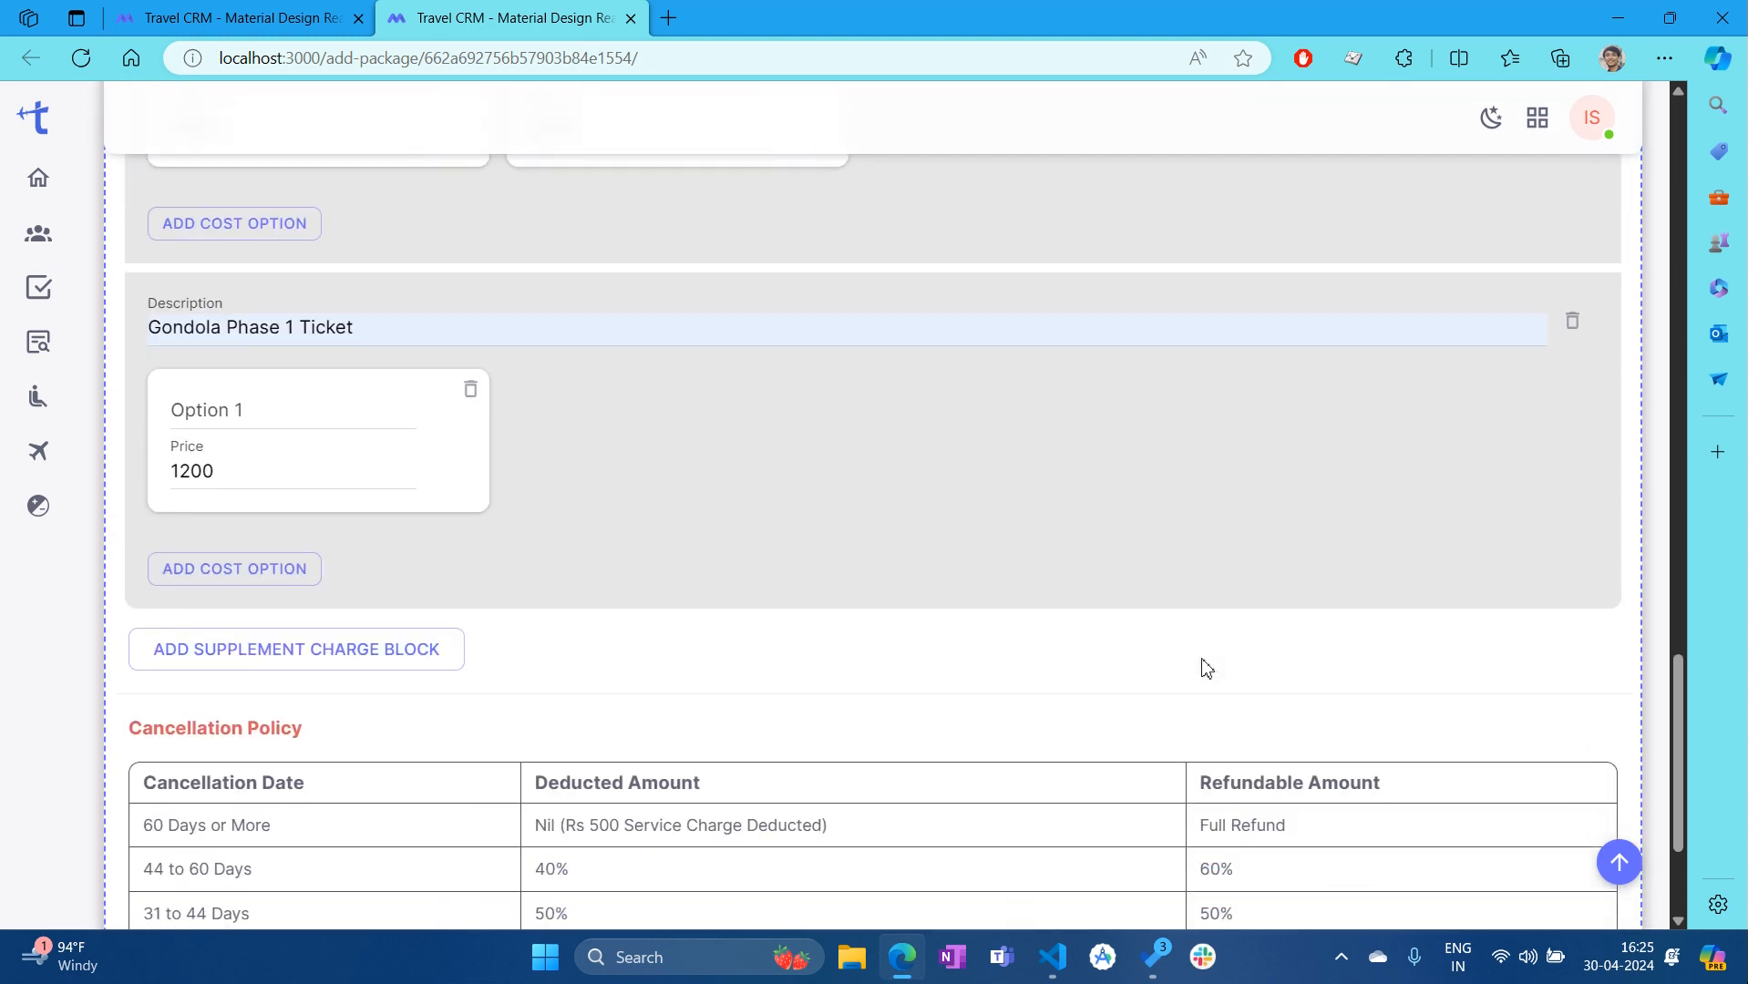
{"action": "scroll", "coordinate": [1203, 666], "scroll_direction": "up", "scroll_amount": 20}
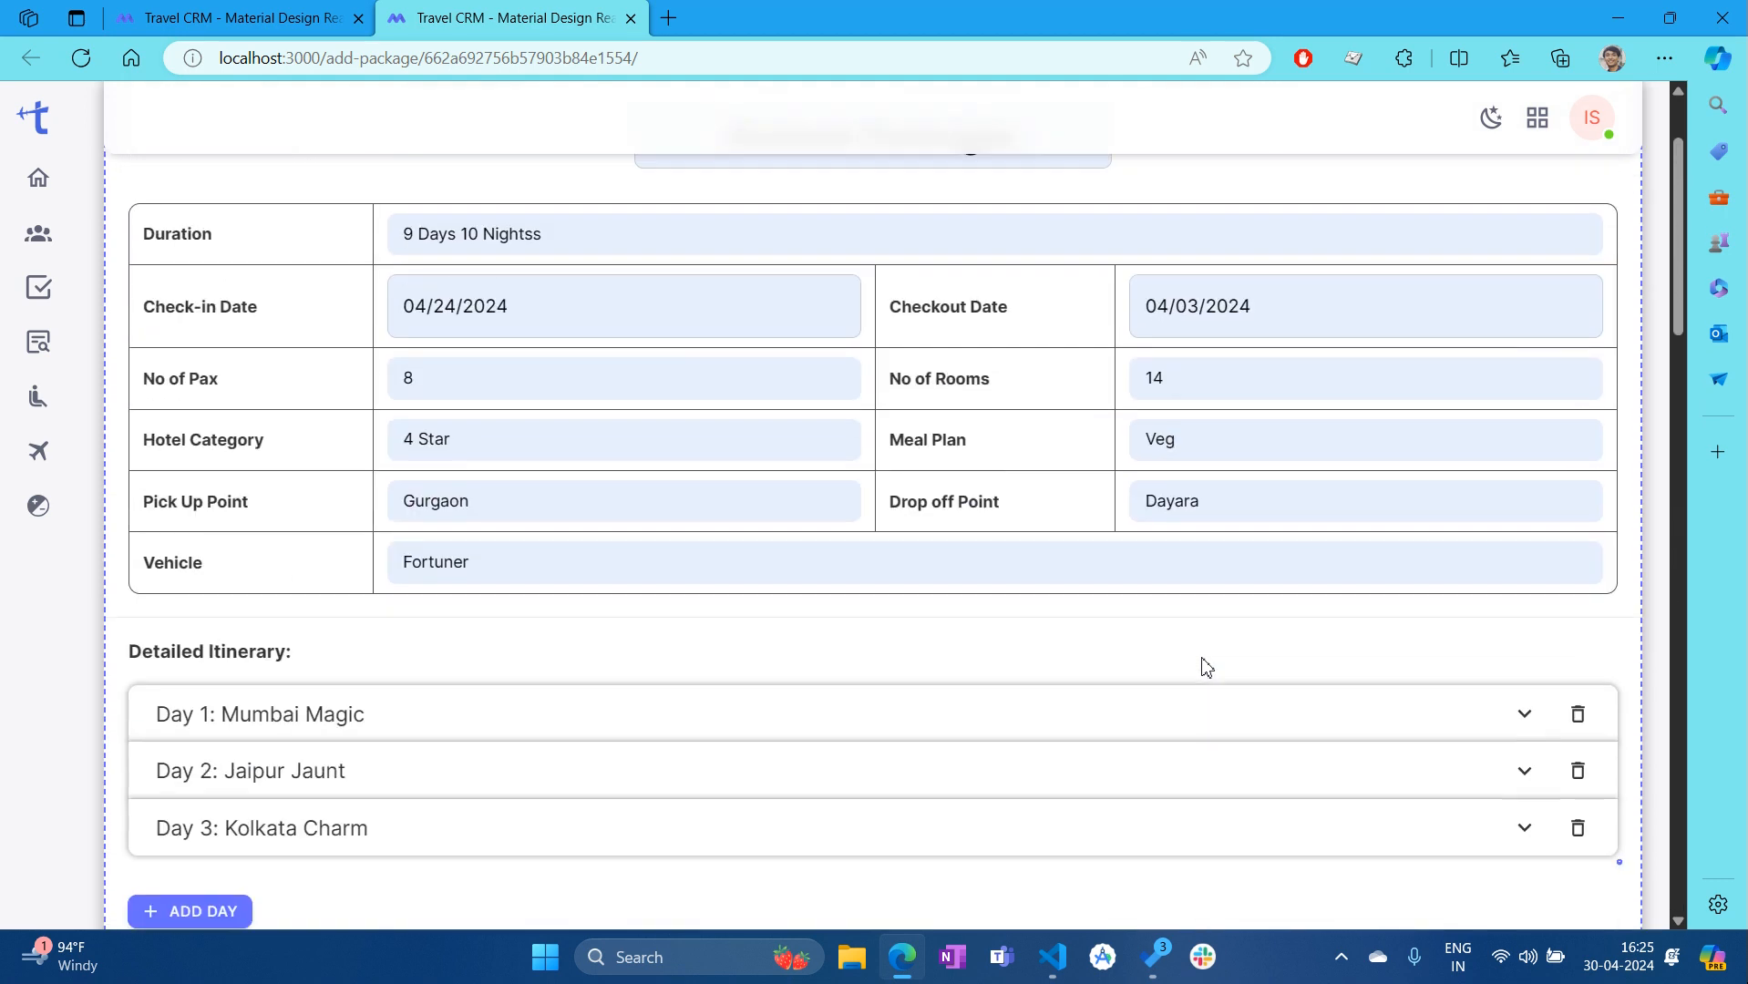
{"action": "scroll", "coordinate": [1419, 707], "scroll_direction": "down", "scroll_amount": 5}
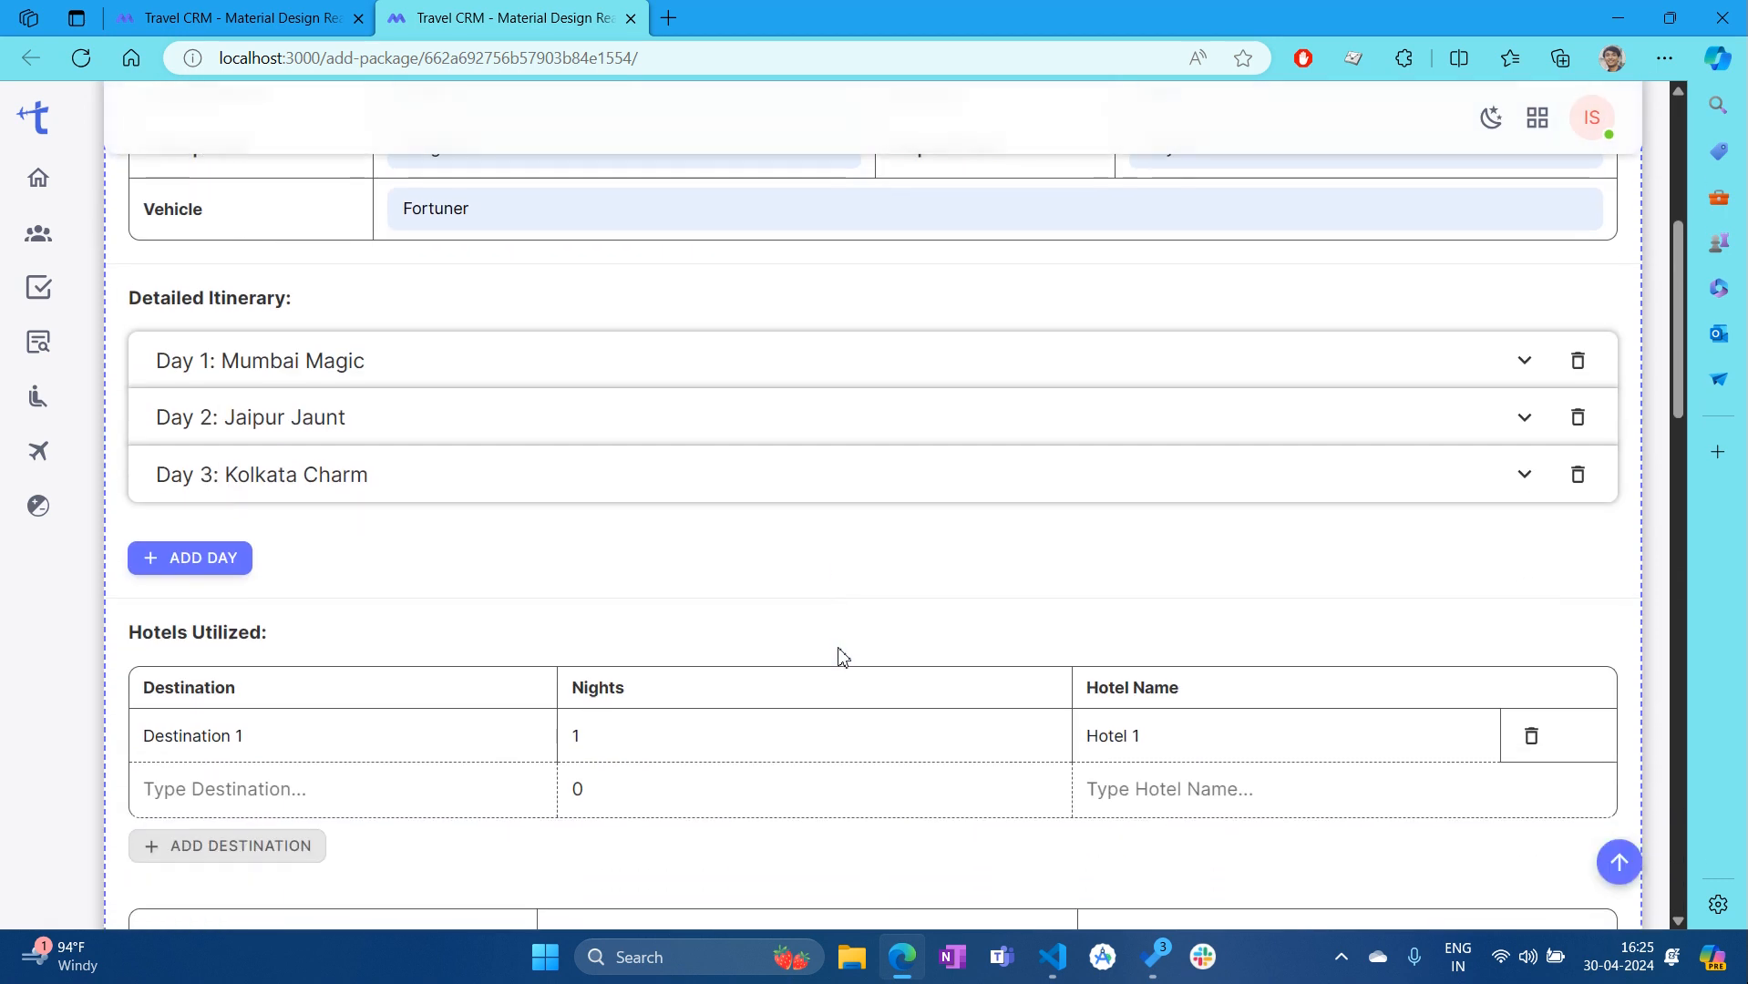
{"action": "scroll", "coordinate": [1040, 713], "scroll_direction": "up", "scroll_amount": 5}
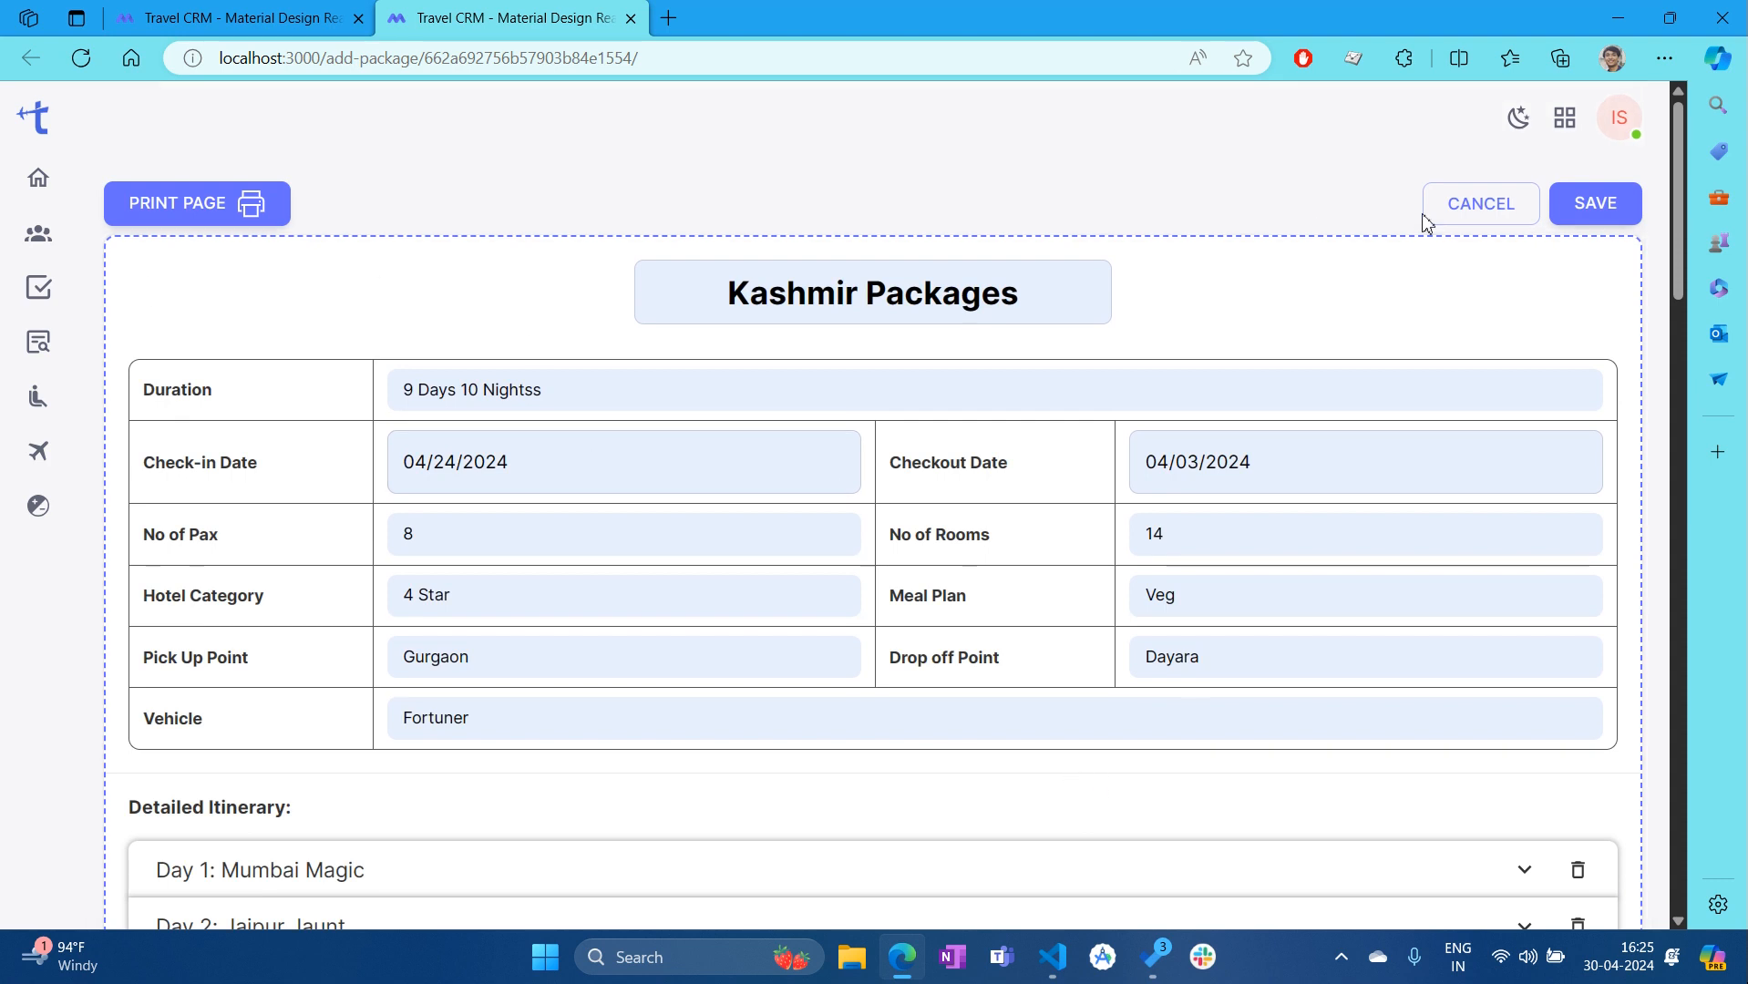
{"action": "left_click", "coordinate": [229, 211]}
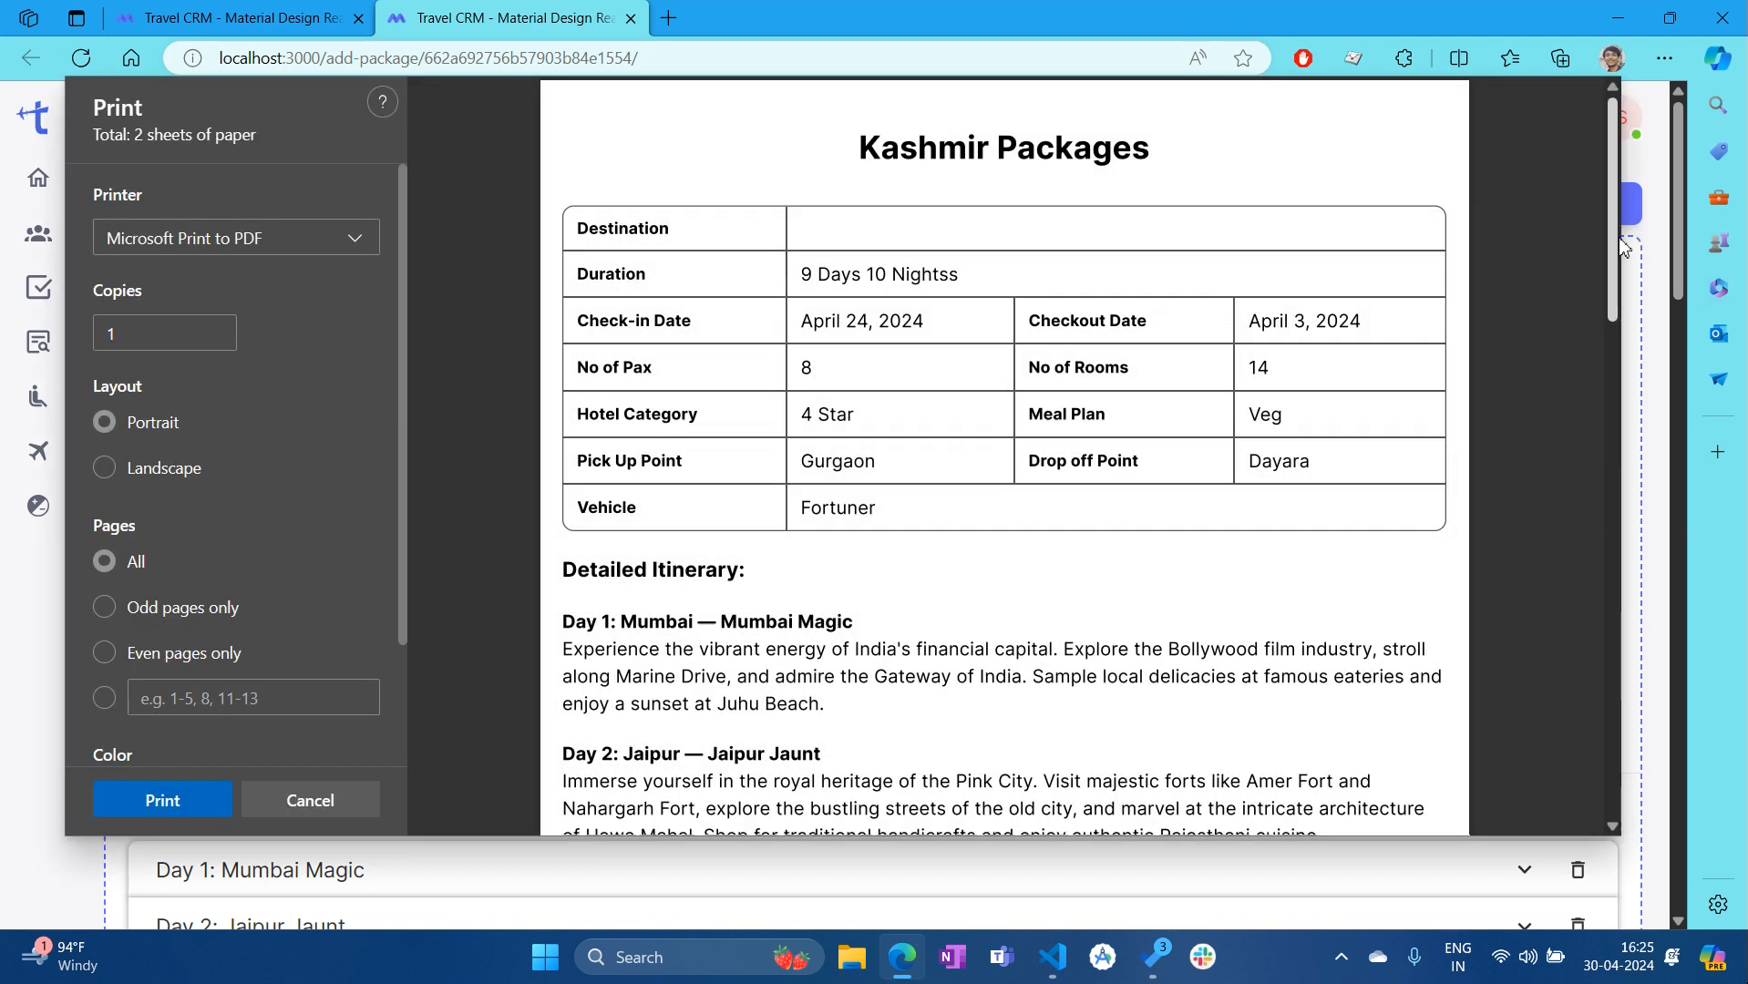
{"action": "left_click_drag", "start_coordinate": [1623, 246], "coordinate": [1681, 628]}
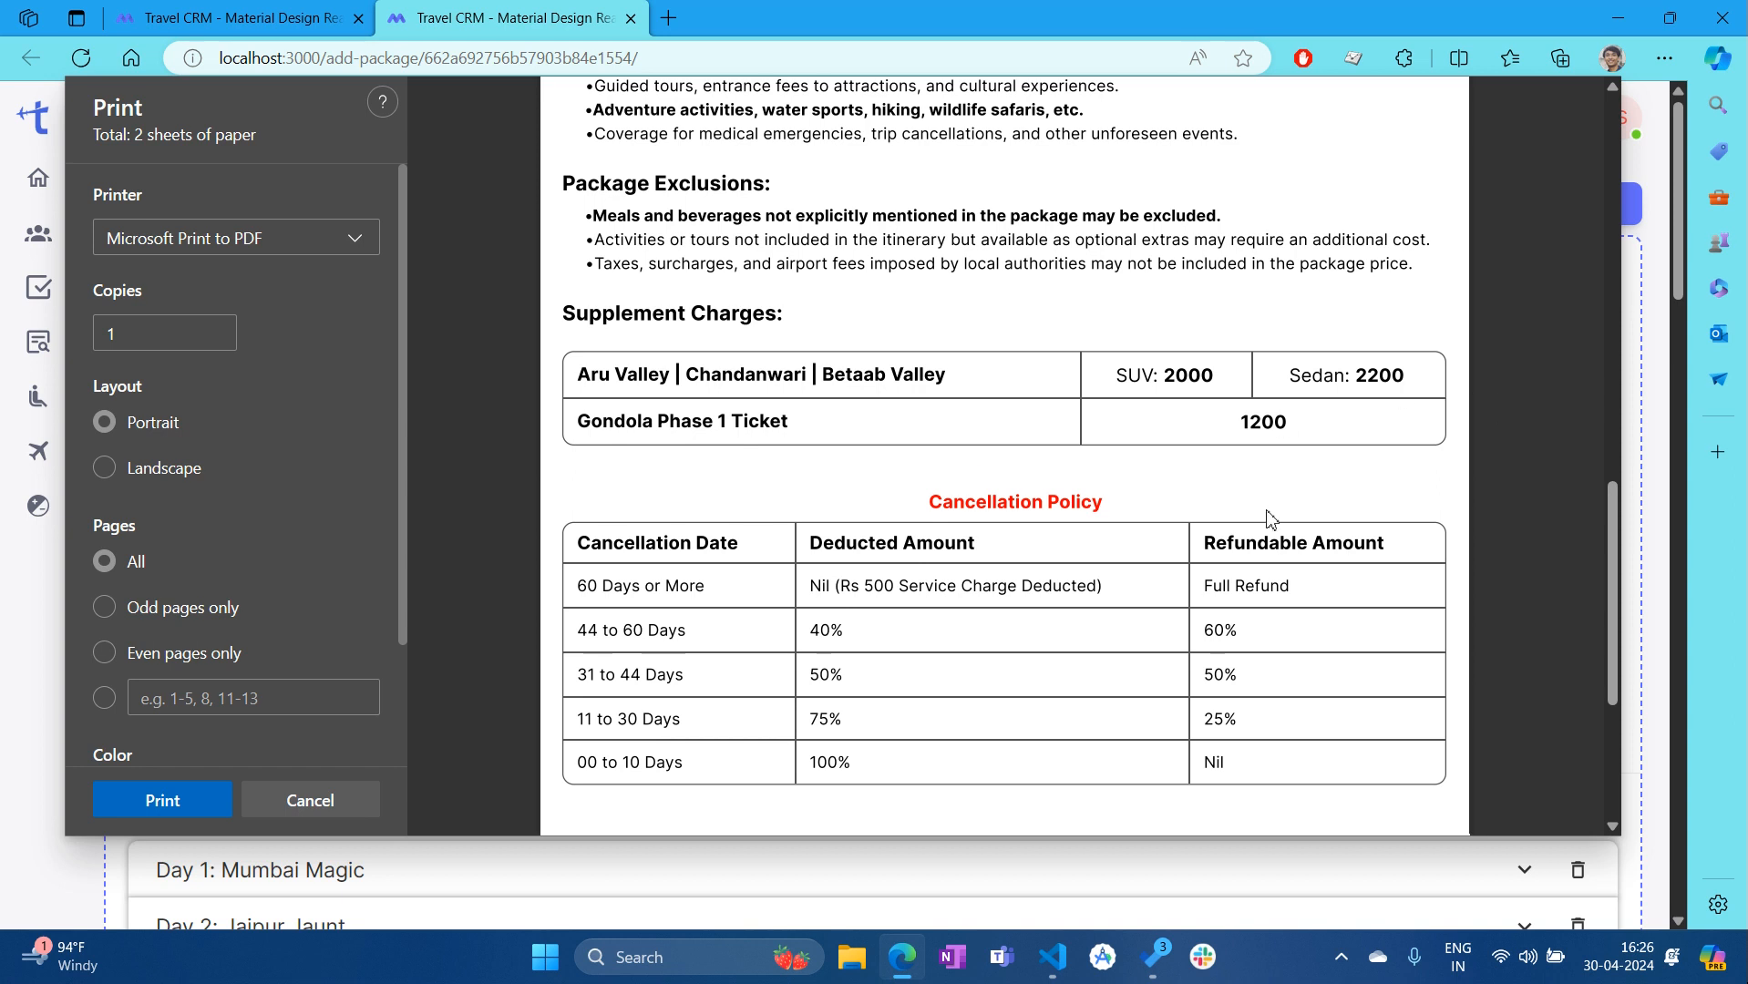
{"action": "left_click", "coordinate": [310, 802]}
{"action": "scroll", "coordinate": [1089, 578], "scroll_direction": "down", "scroll_amount": 10}
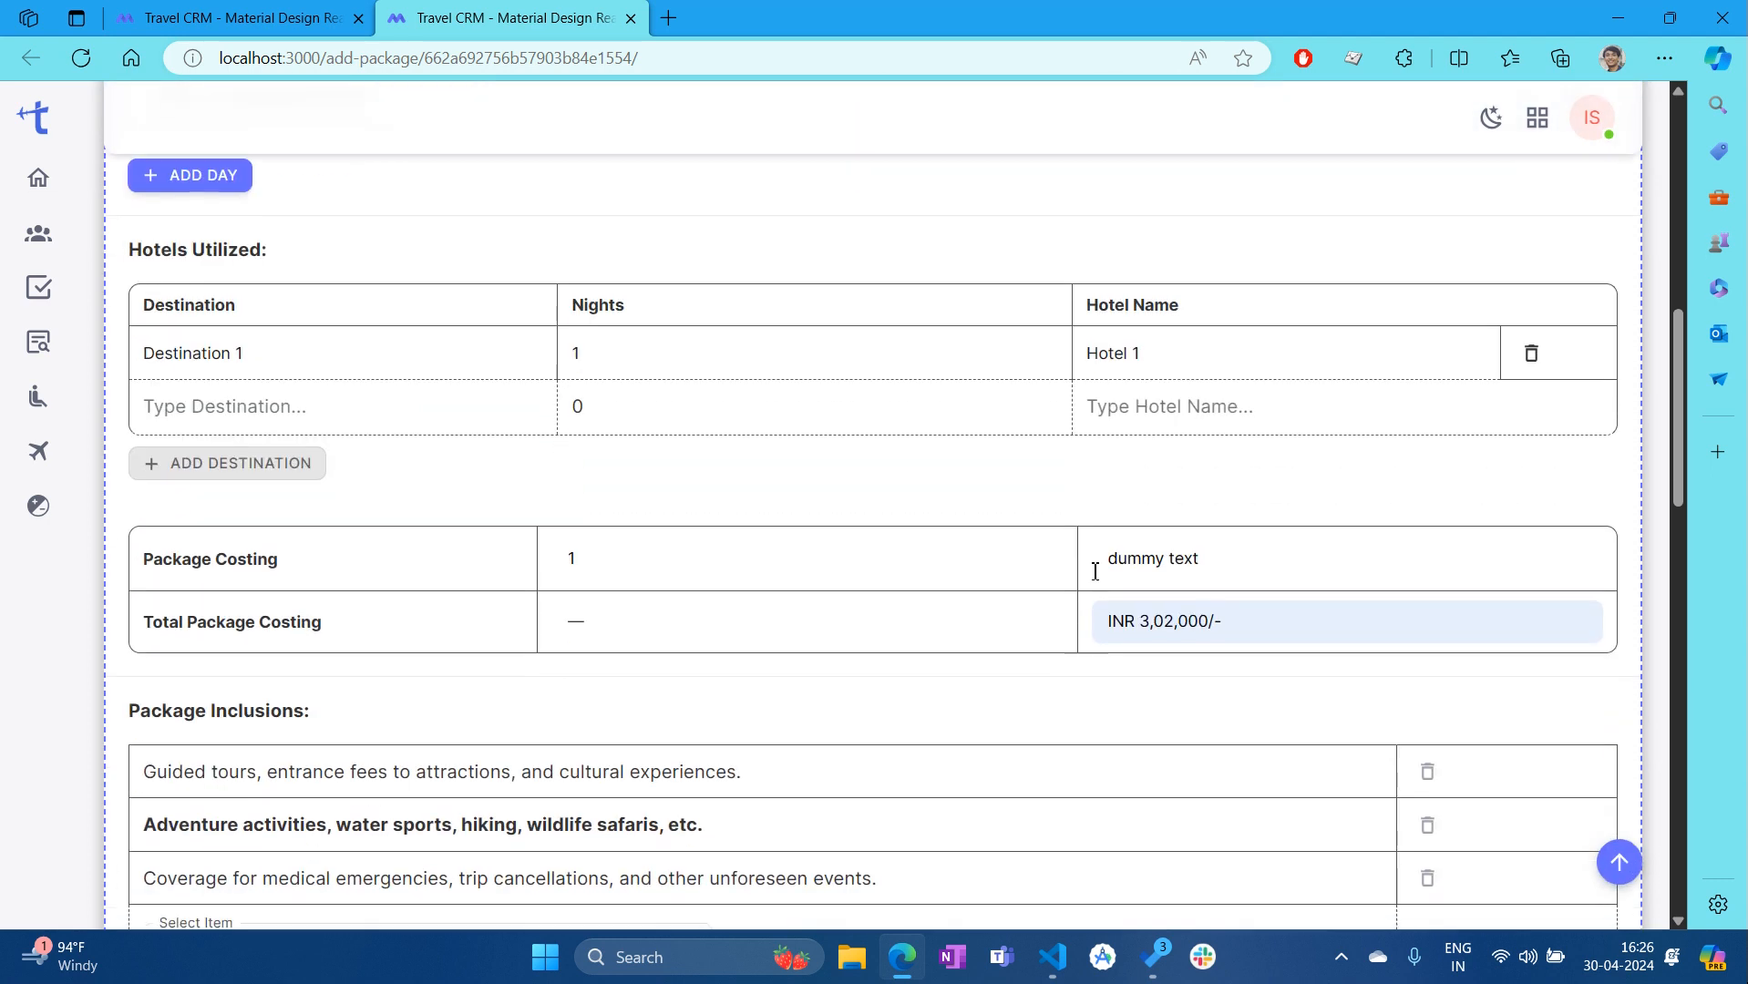
Save the Kashmir Packages package, then close its page to get back to the enquiry
{"action": "scroll", "coordinate": [1095, 571], "scroll_direction": "up", "scroll_amount": 10}
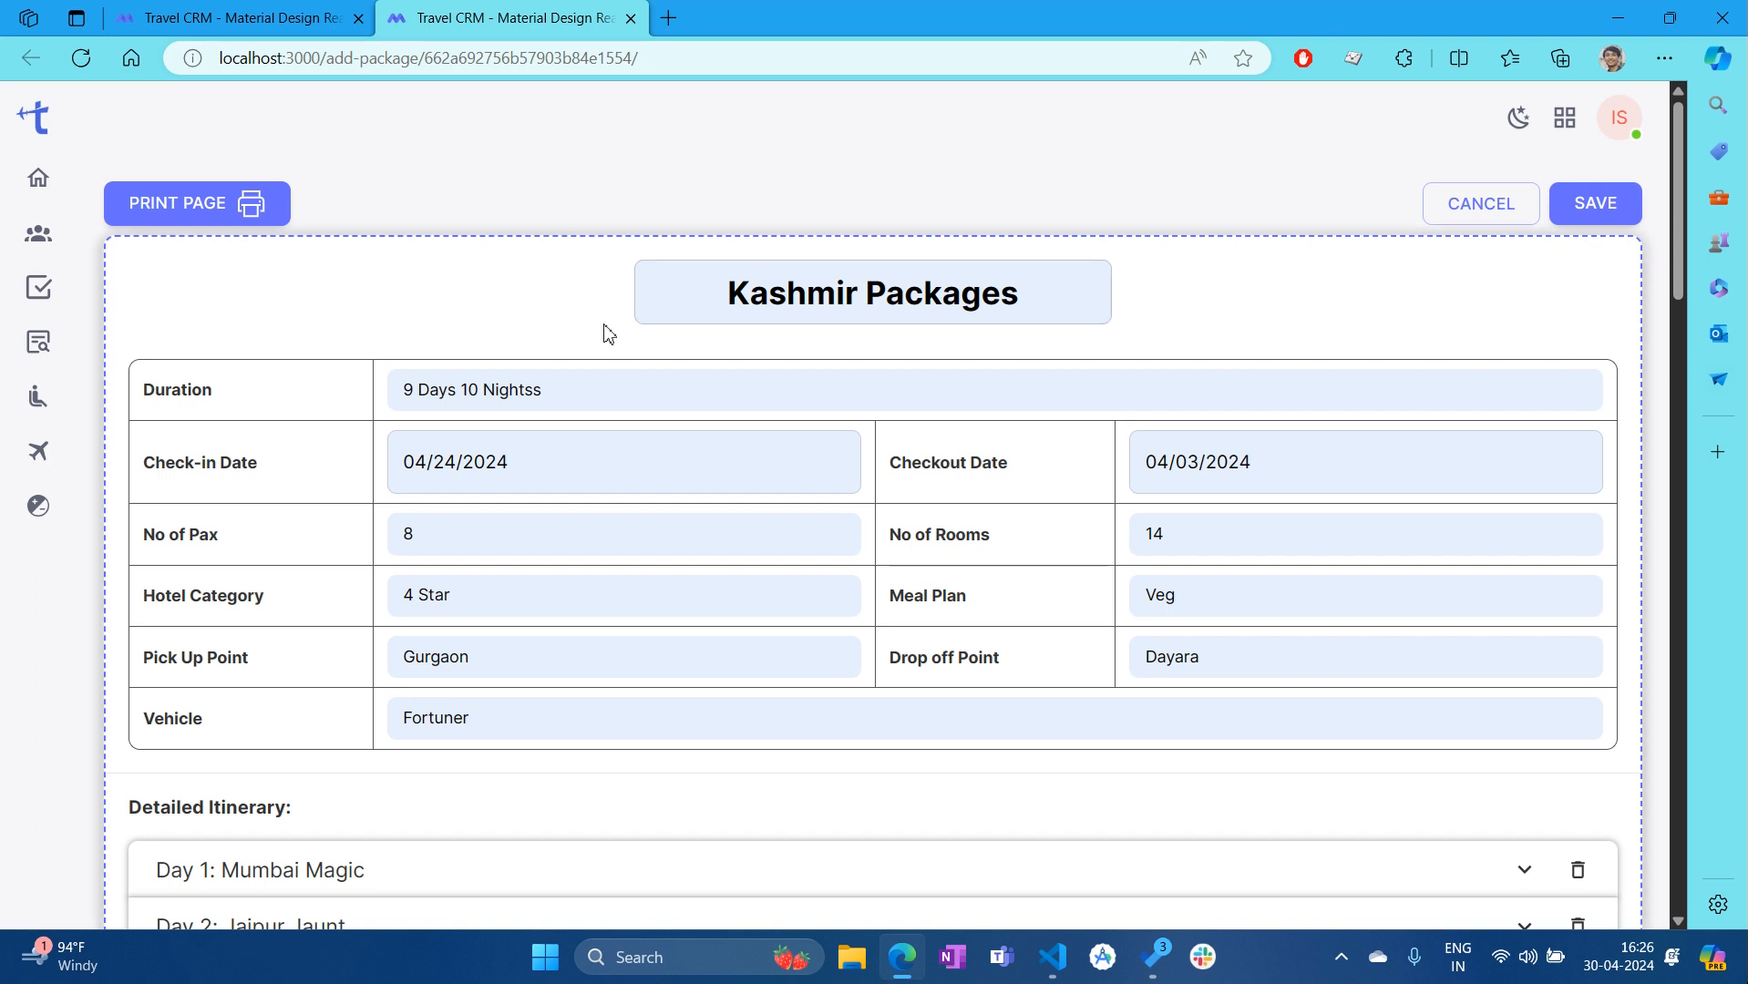
{"action": "left_click", "coordinate": [1615, 208]}
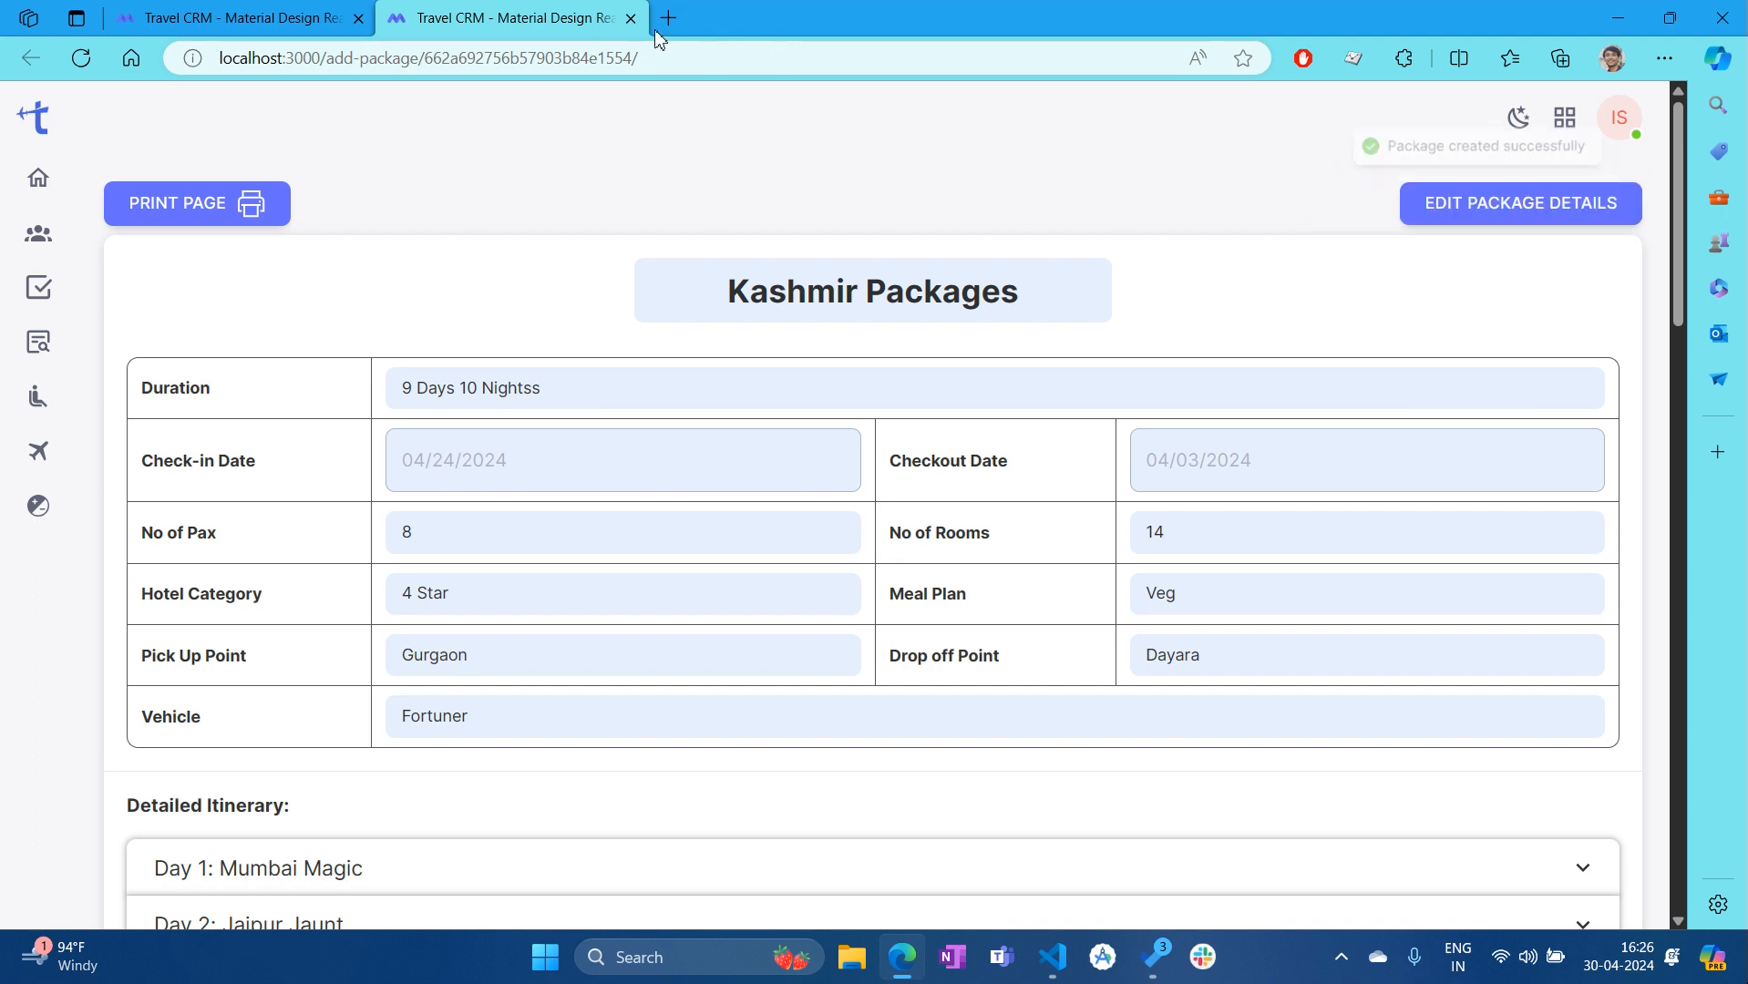
{"action": "left_click", "coordinate": [631, 17]}
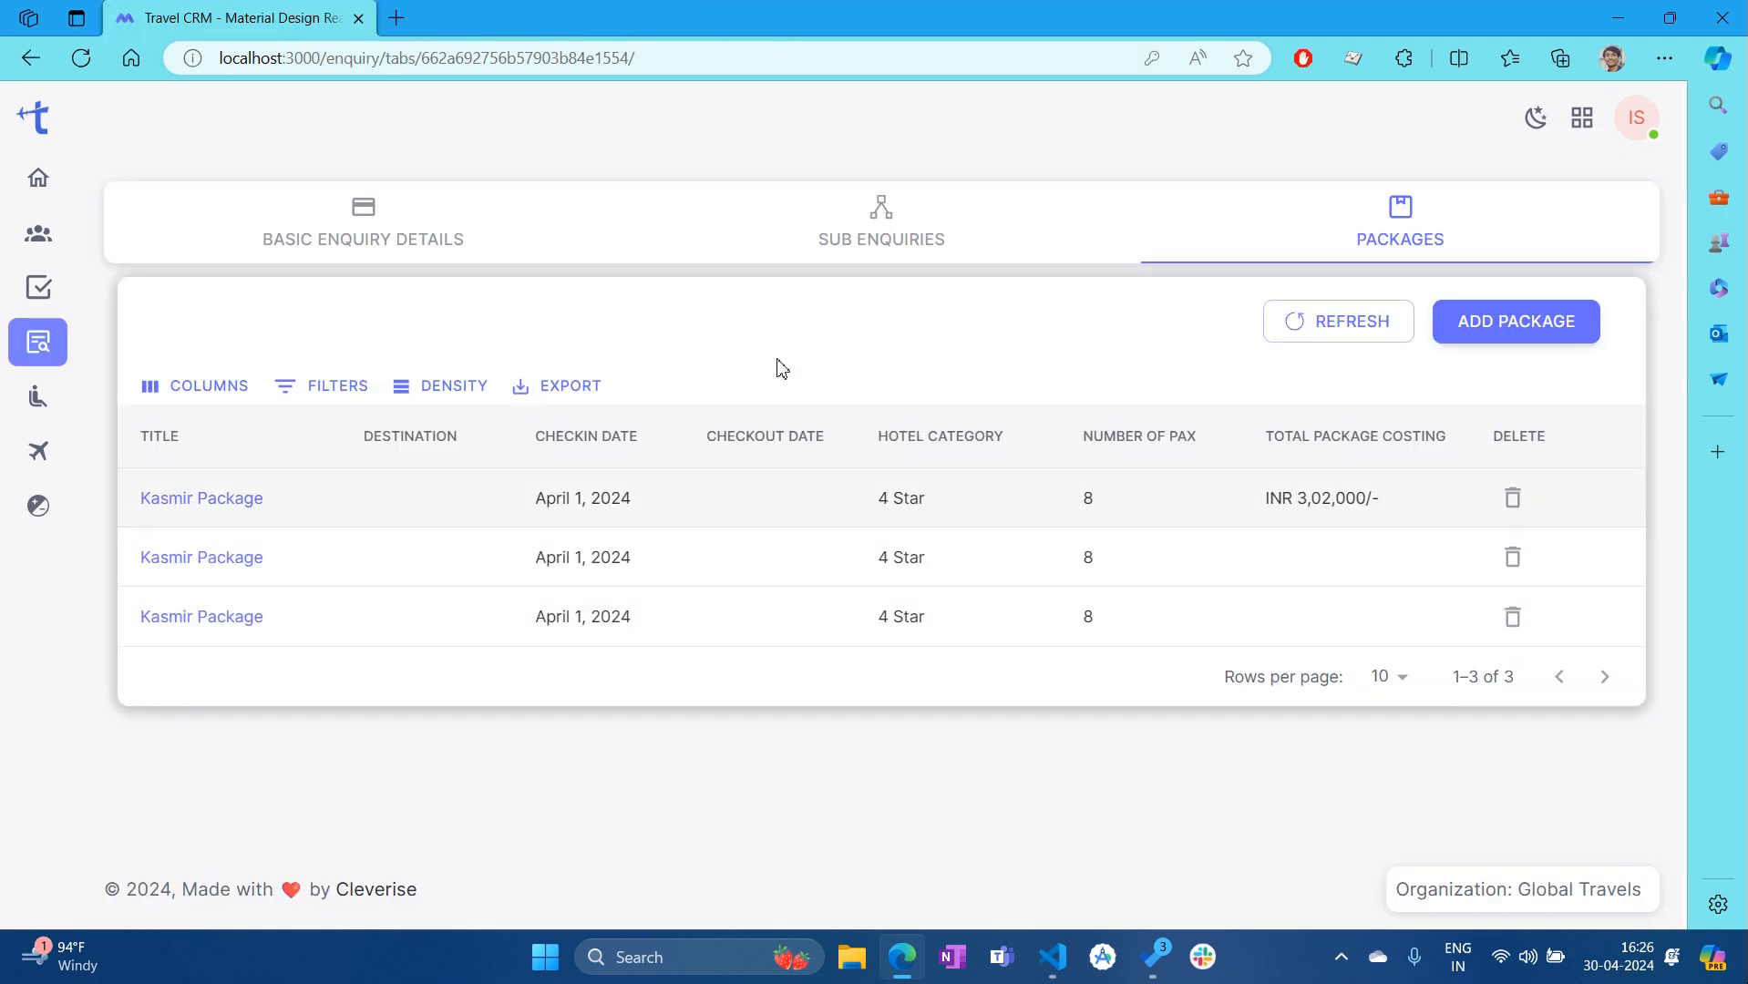
Refresh the package list, delete the duplicate third Kasmir Package, and show Basic Enquiry Details
{"action": "left_click", "coordinate": [1323, 334]}
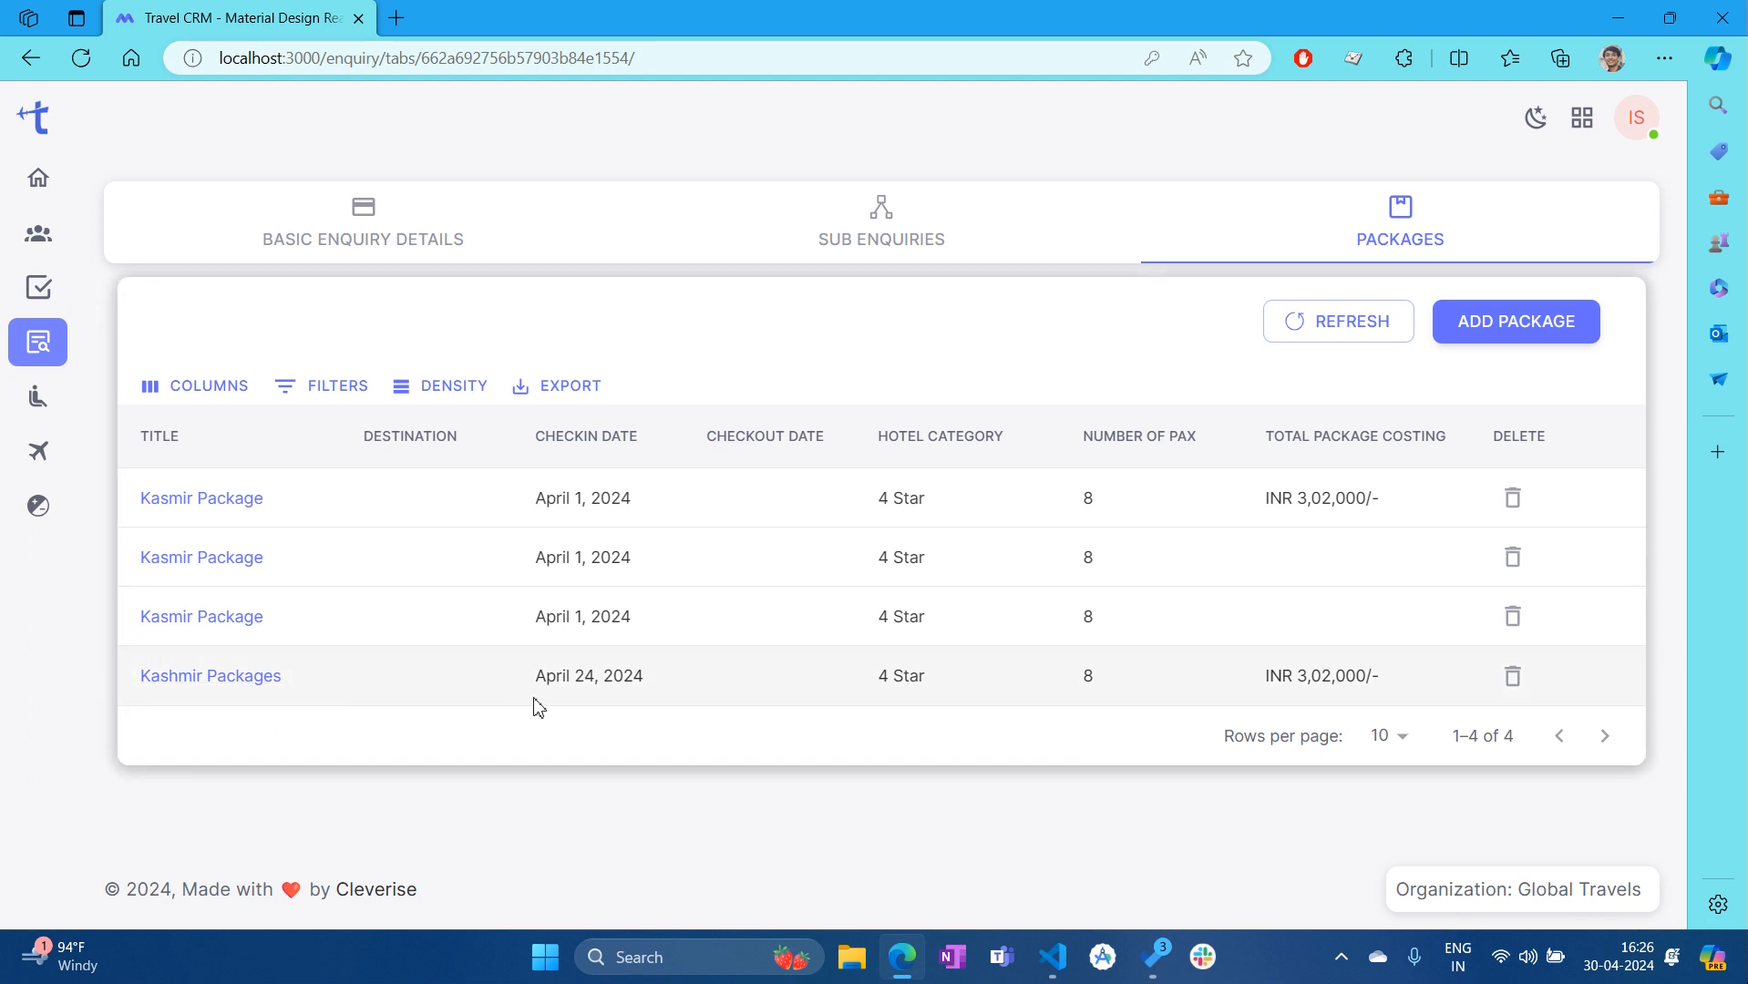
{"action": "left_click", "coordinate": [1510, 620]}
{"action": "left_click", "coordinate": [1008, 545]}
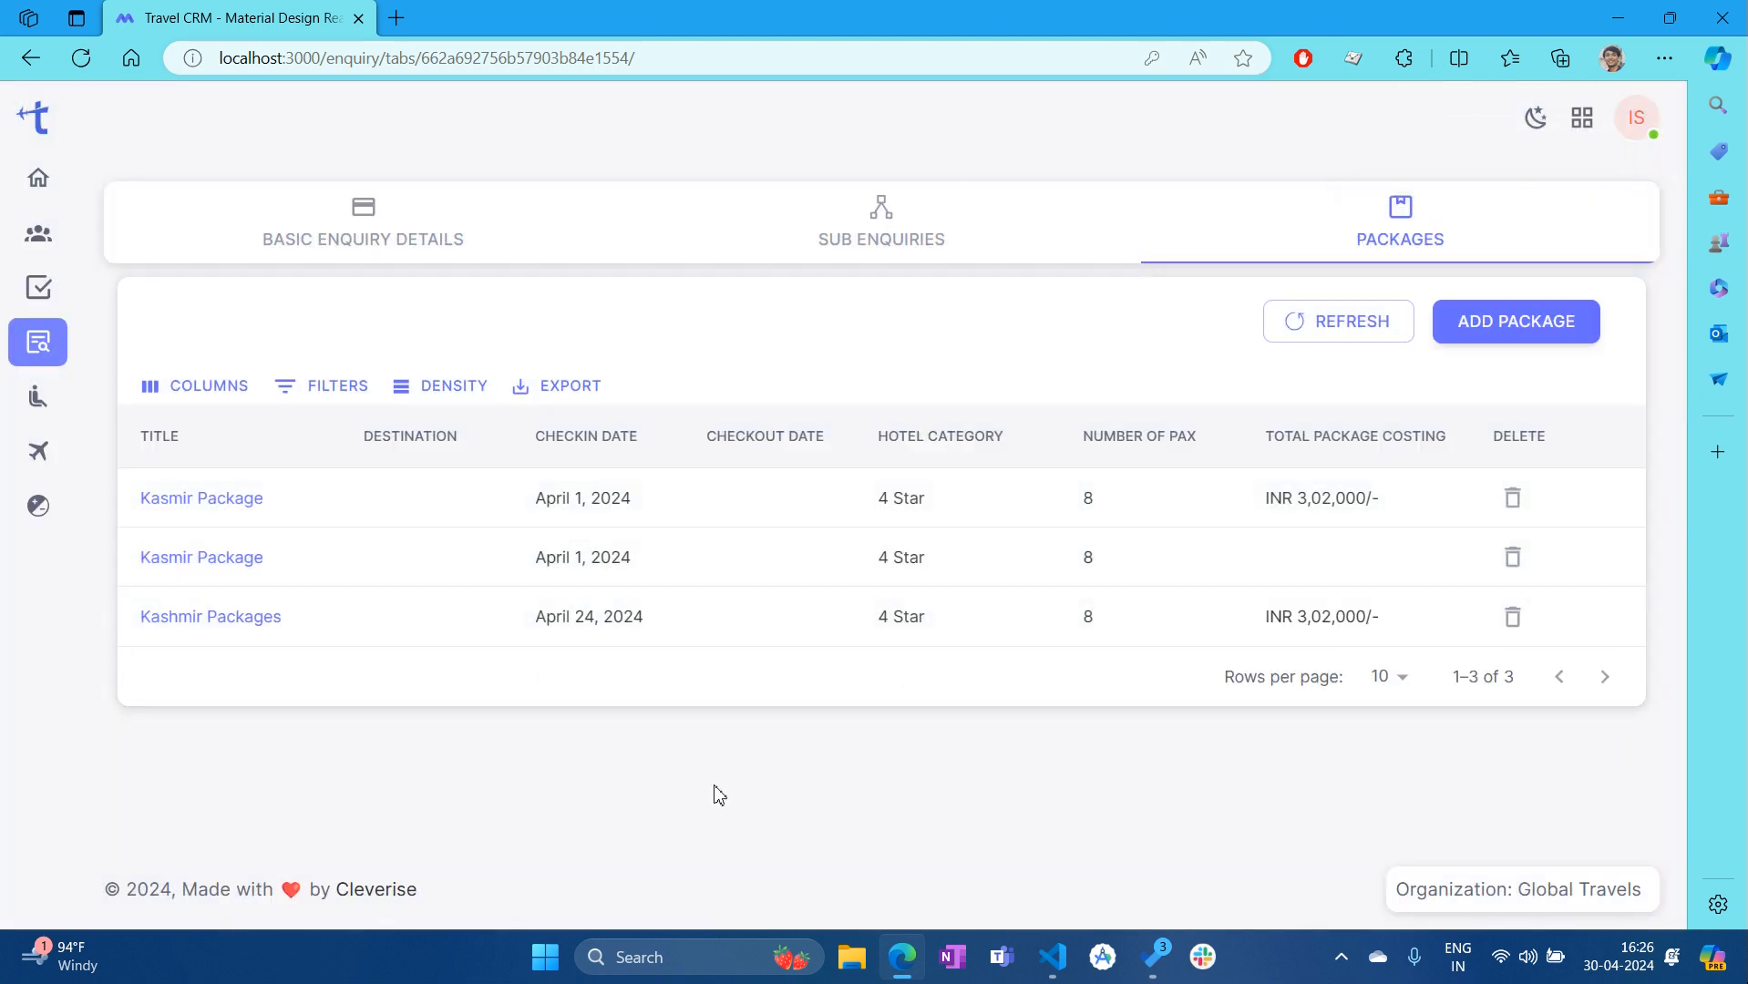
{"action": "left_click", "coordinate": [380, 227]}
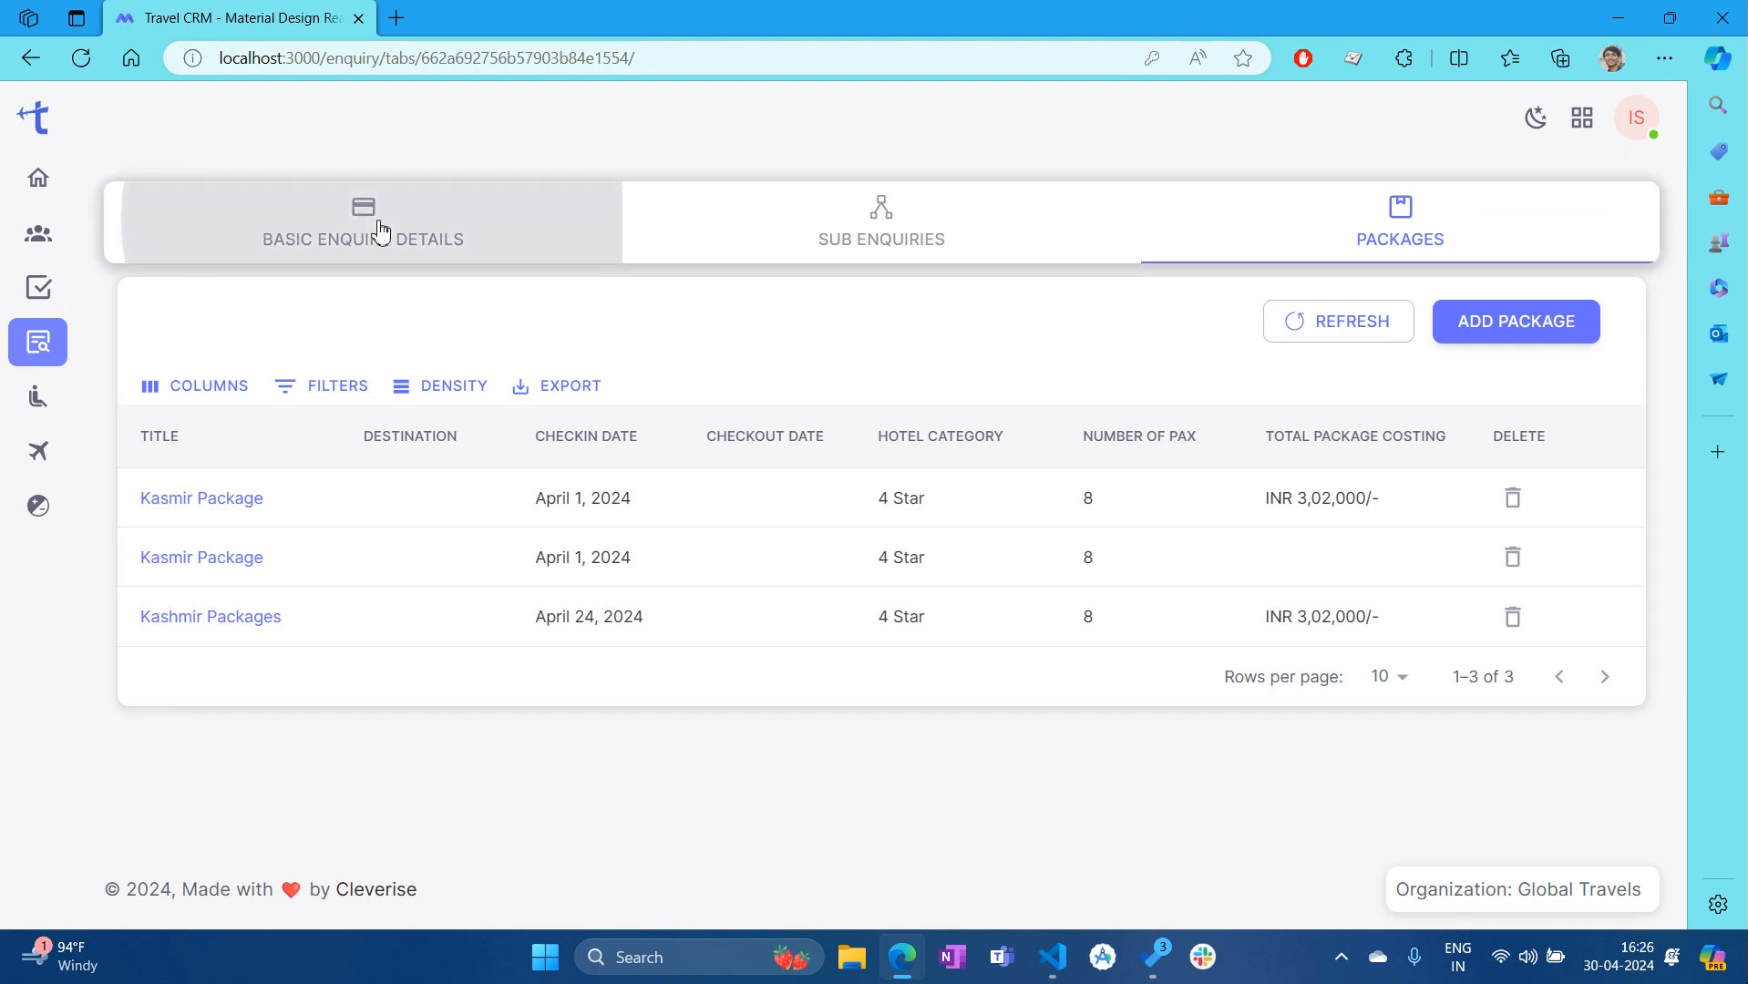
{"action": "mouse_move", "coordinate": [71, 359]}
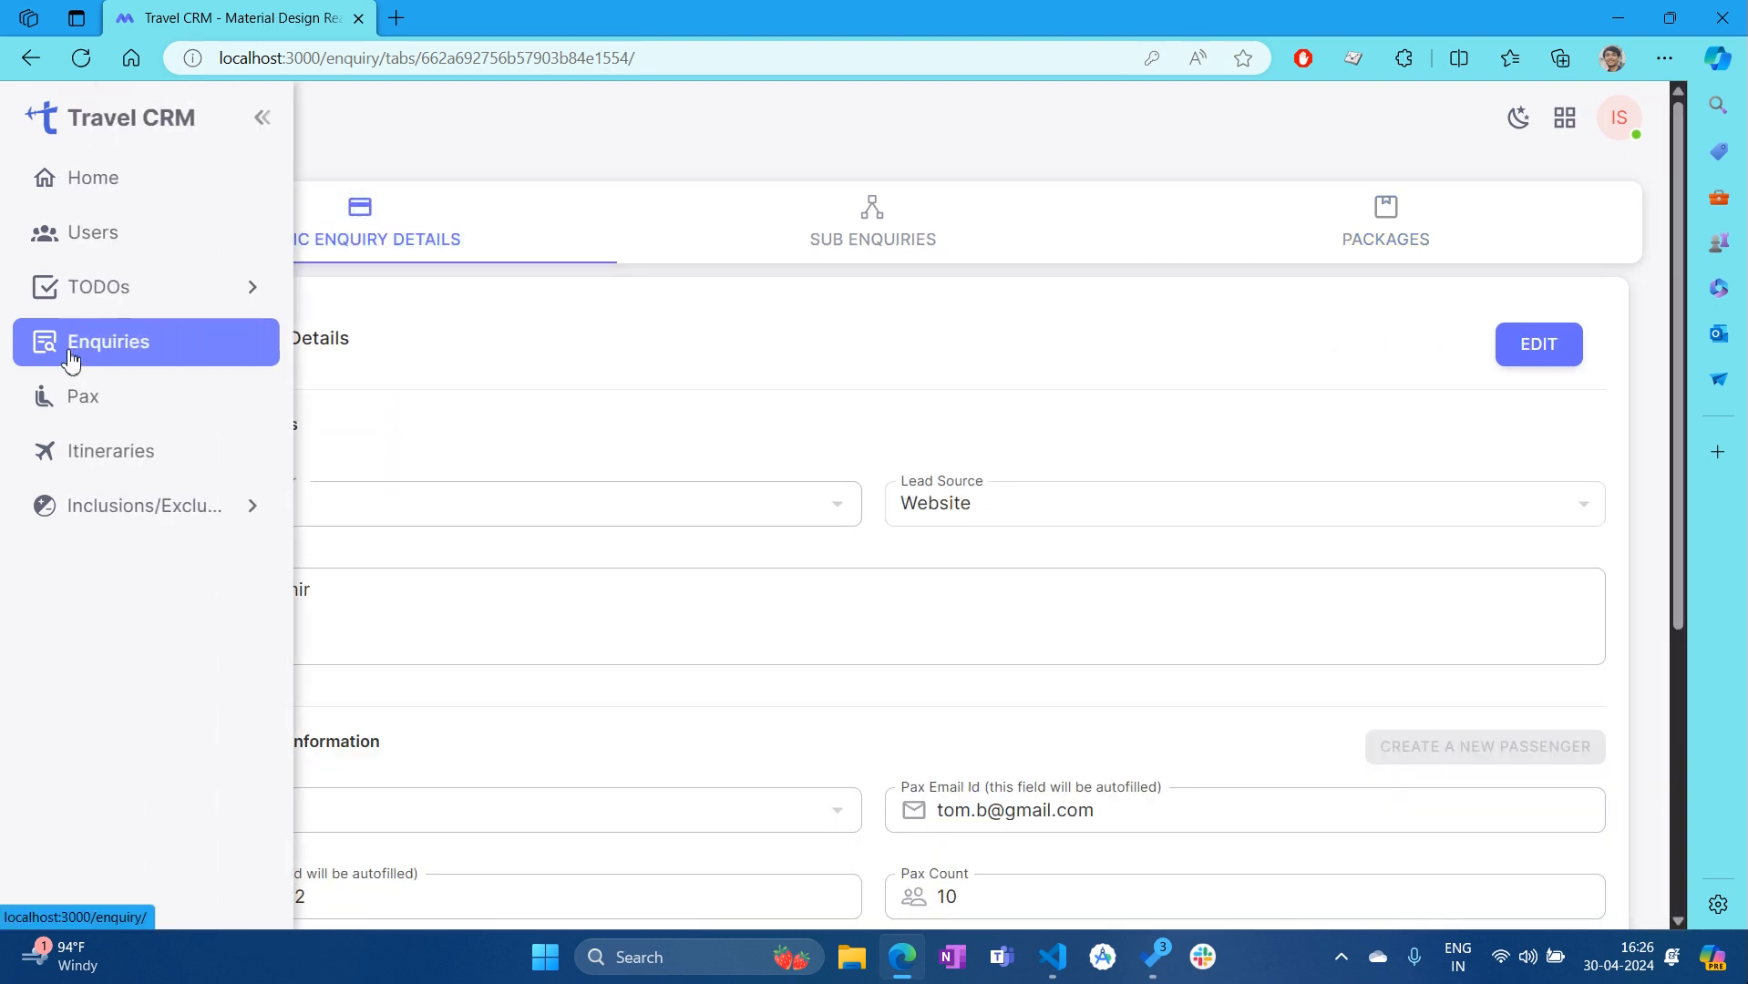